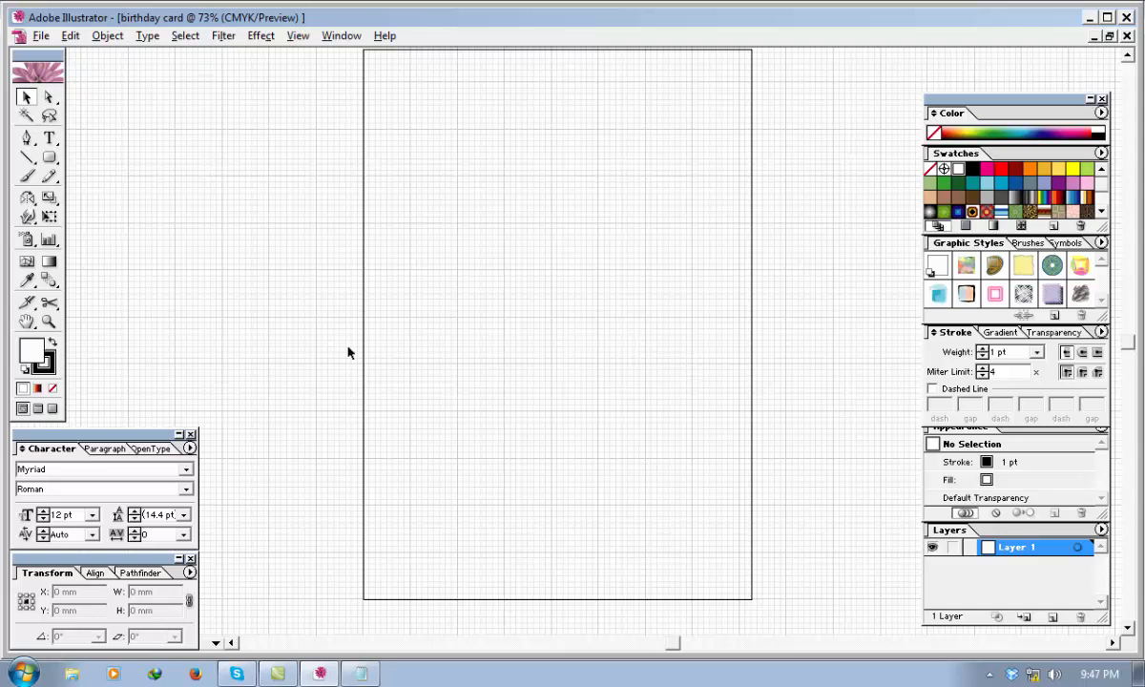
Zoom the card page in to 200% and activate the Pen tool.
key("ctrl+plus")
key("ctrl+plus")
key("ctrl+plus")
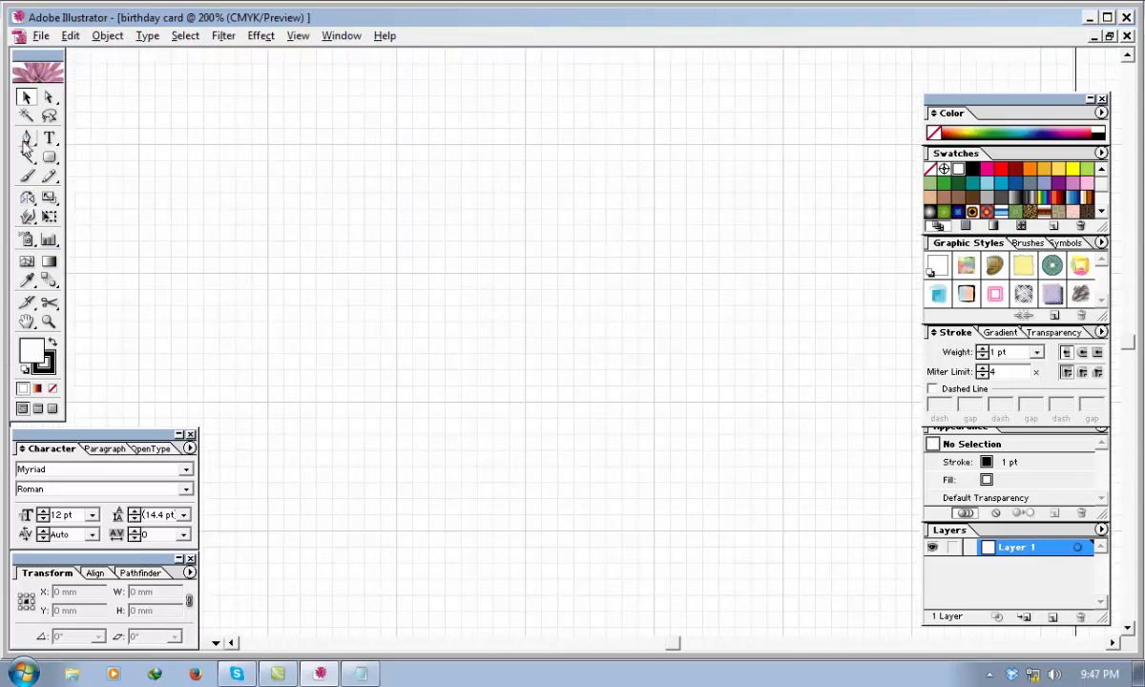
left_click(27, 138)
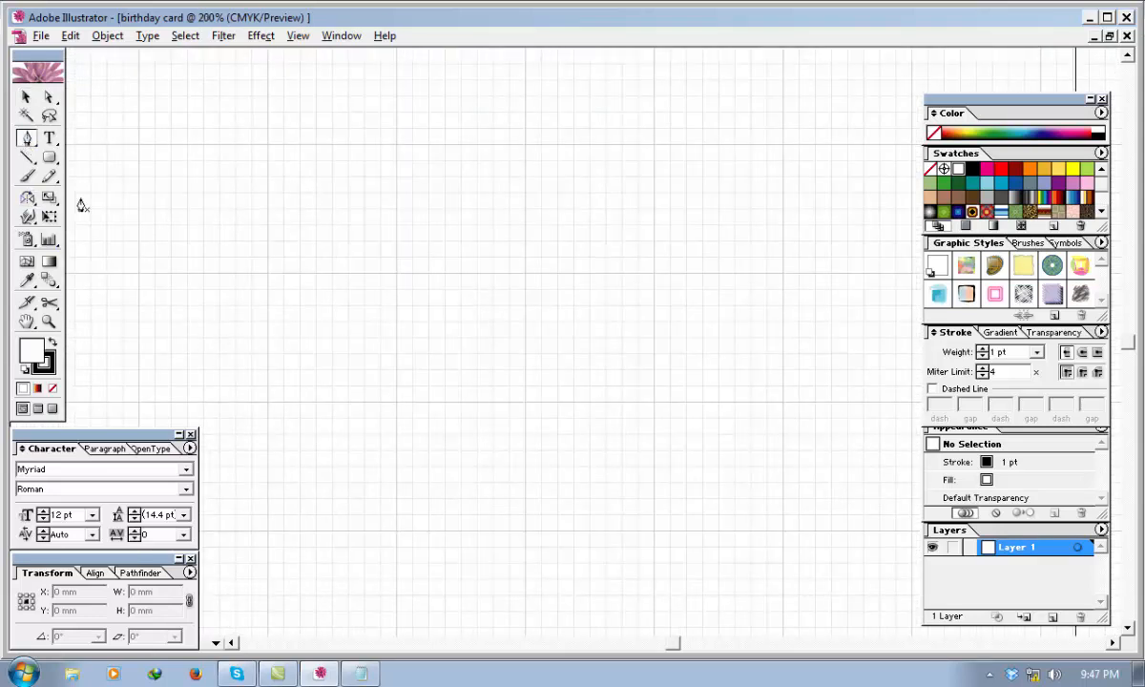
left_click(266, 274)
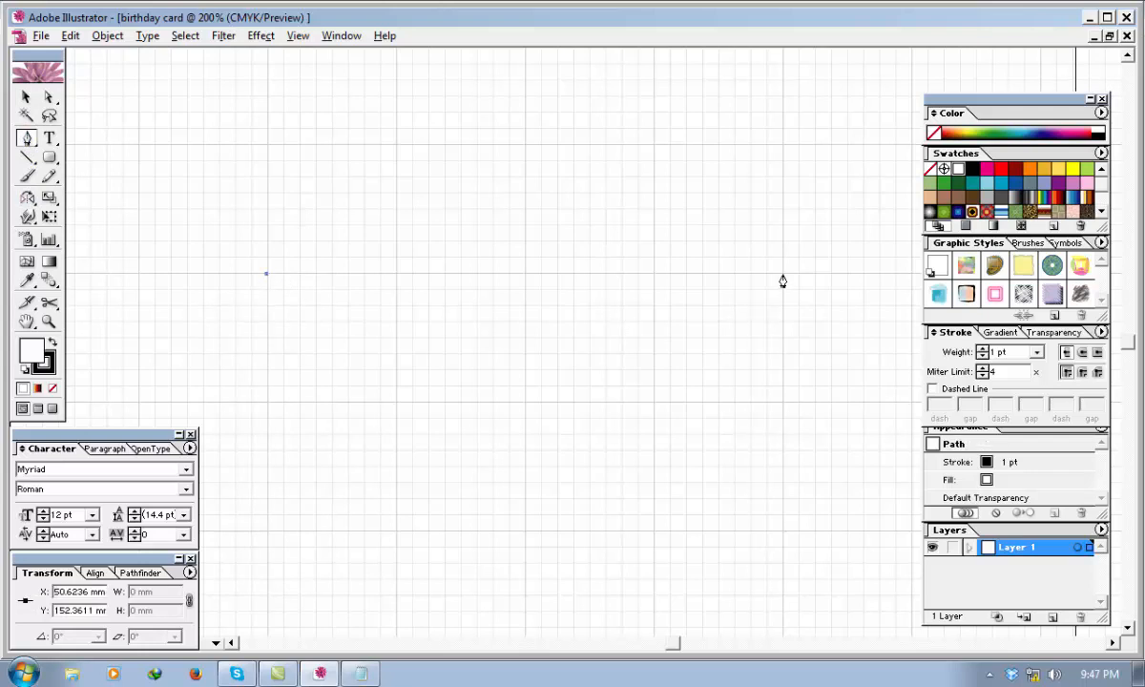
left_click_drag(782, 274, 401, 457)
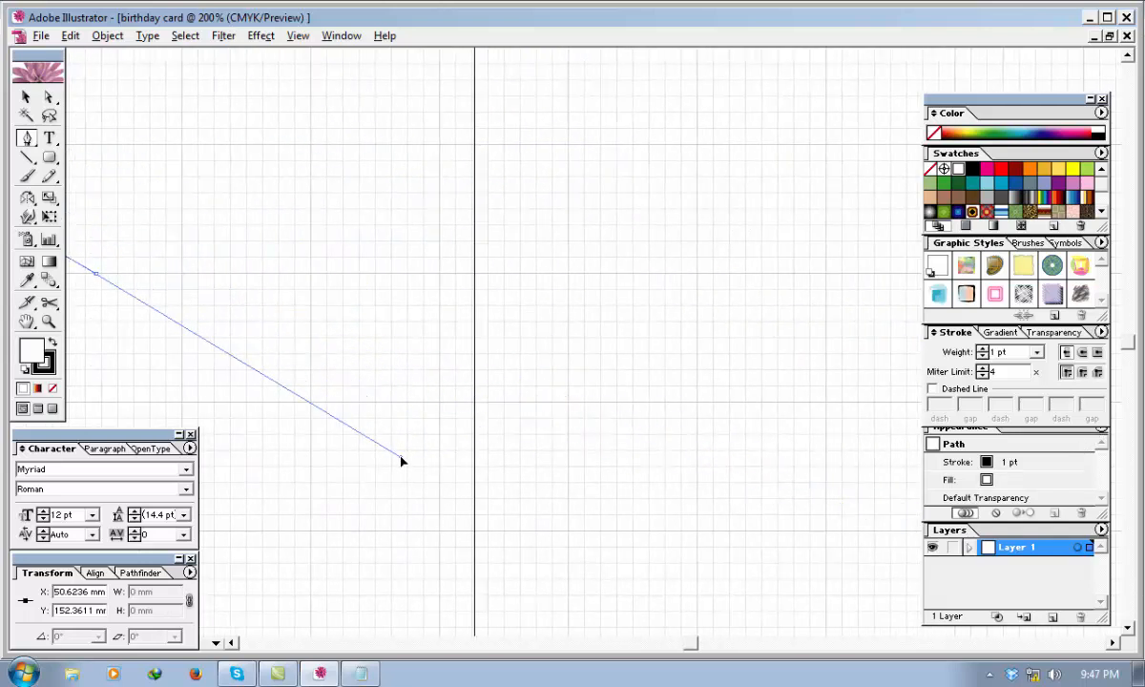
left_click(334, 492, "ctrl")
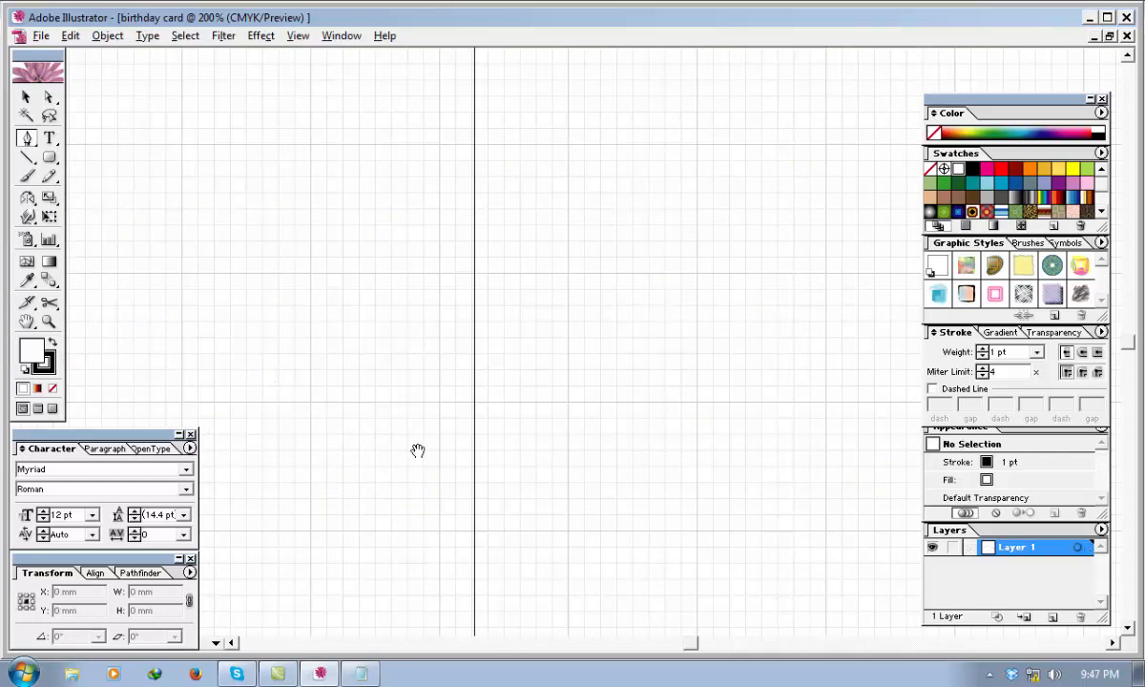
left_click_drag(416, 452, 968, 408)
left_click_drag(378, 305, 365, 388)
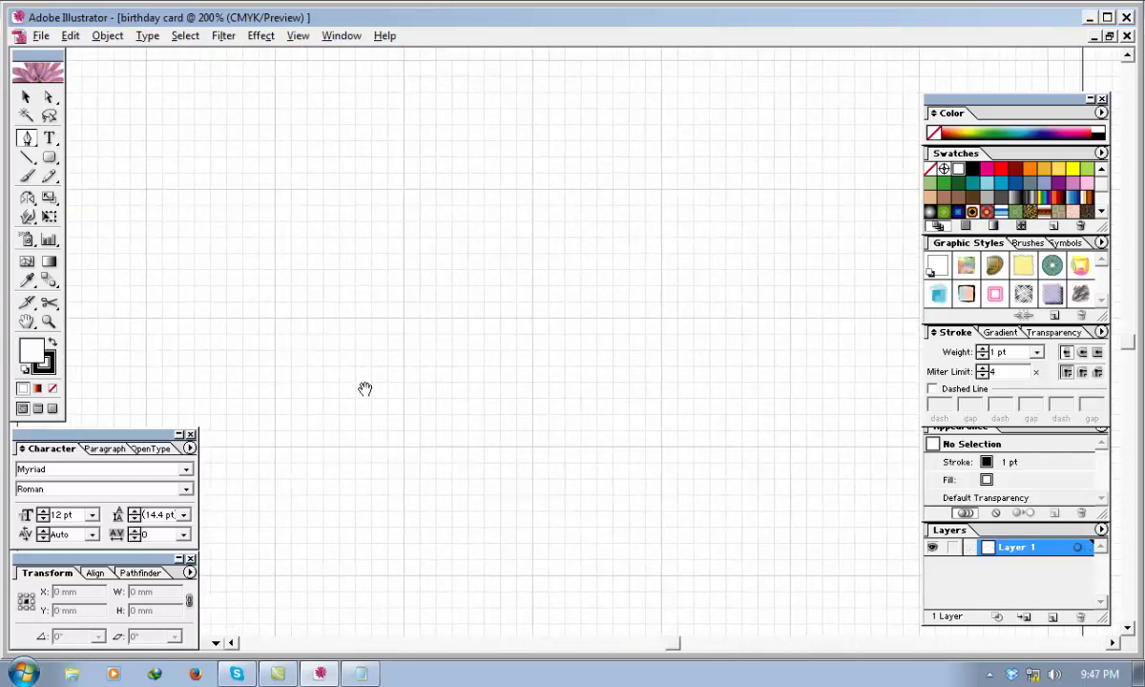
Draw an upward-bulging arc about 102 mm wide and 21 mm high across the page, without a fill, and deselect it.
left_click(271, 316)
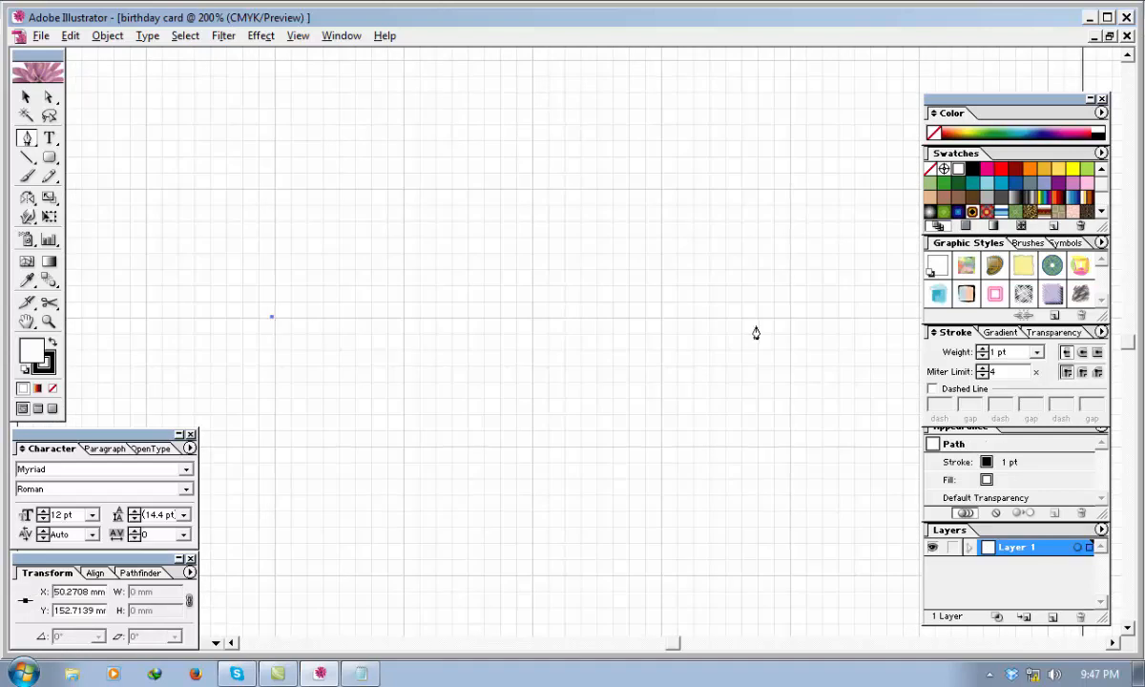
mouse_move(789, 317)
left_mouse_down()
mouse_move(790, 379)
mouse_move(895, 426)
mouse_move(940, 476)
mouse_move(988, 596)
mouse_move(1024, 608)
mouse_move(1028, 570)
mouse_move(1074, 550)
mouse_move(1065, 555)
left_mouse_up()
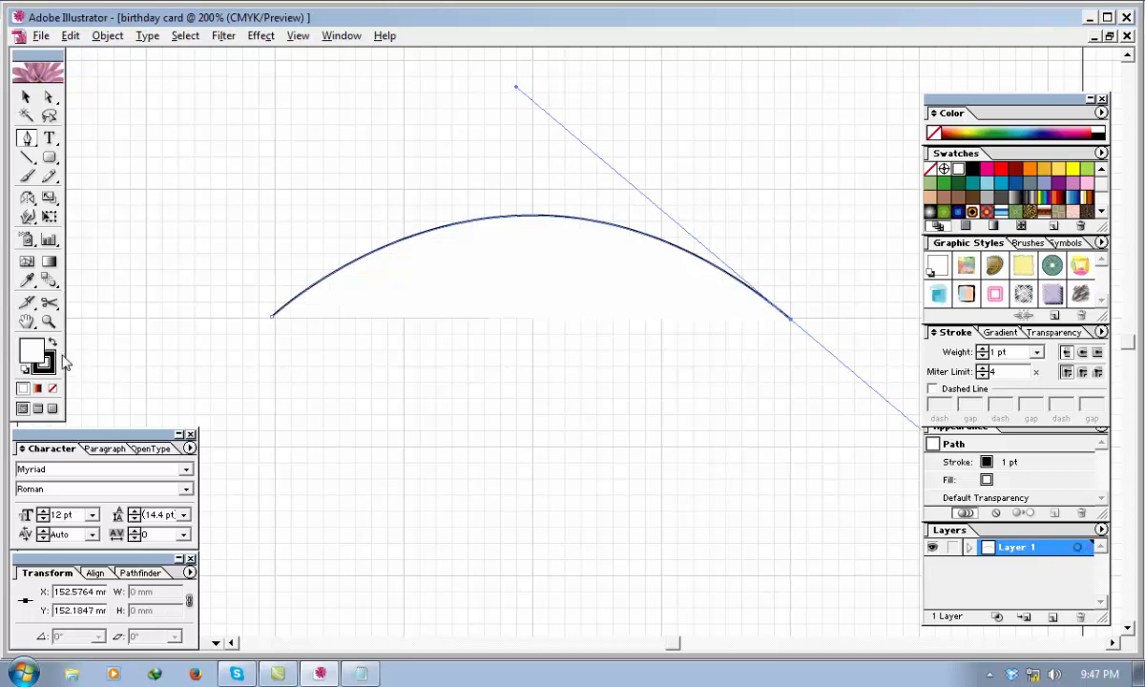
left_click(53, 388)
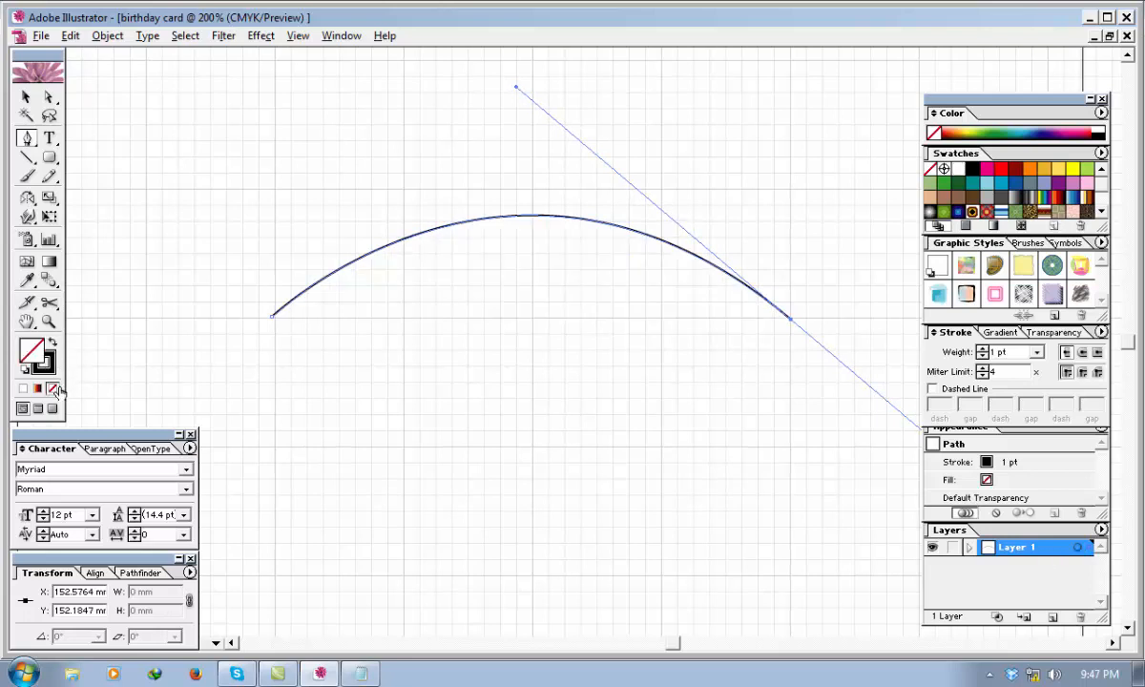
left_click(26, 96)
left_click(708, 476)
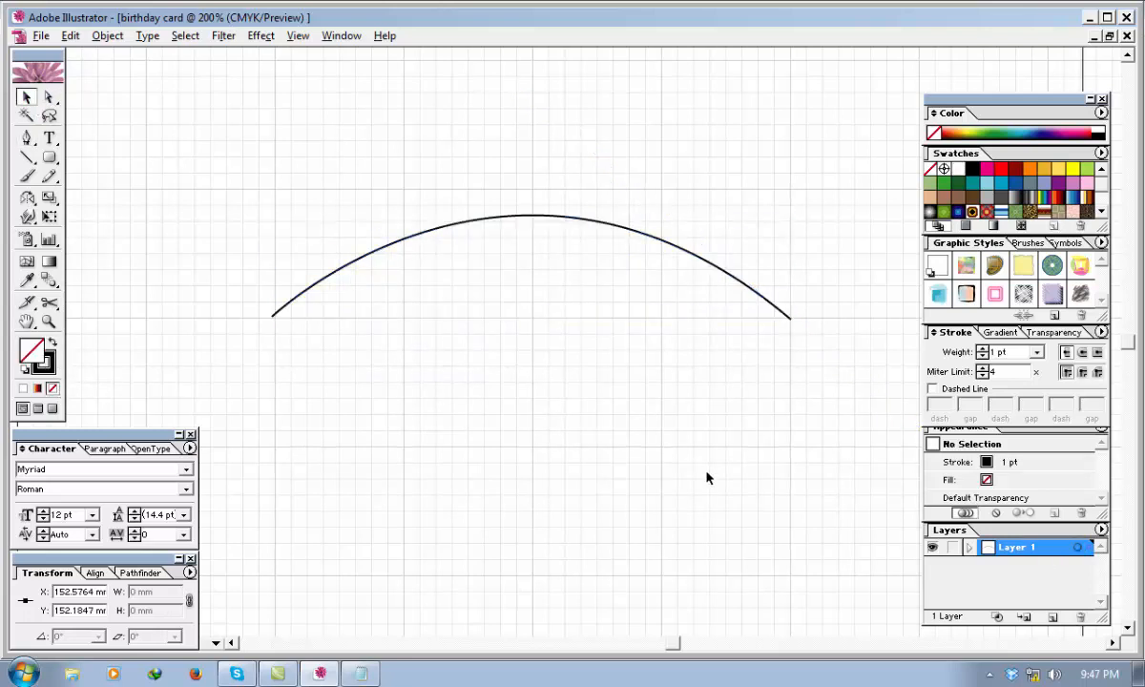
Place a copy of the arc about 30 mm straight below the original and deselect it.
left_click(641, 238)
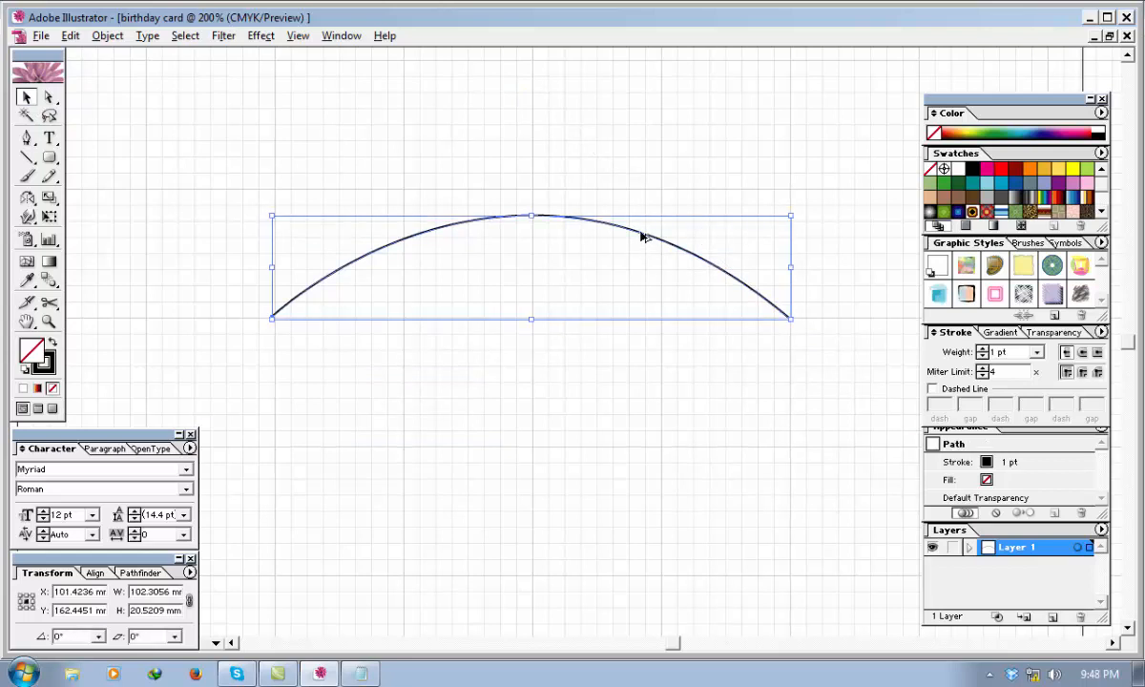
left_click_drag(641, 238, 646, 390)
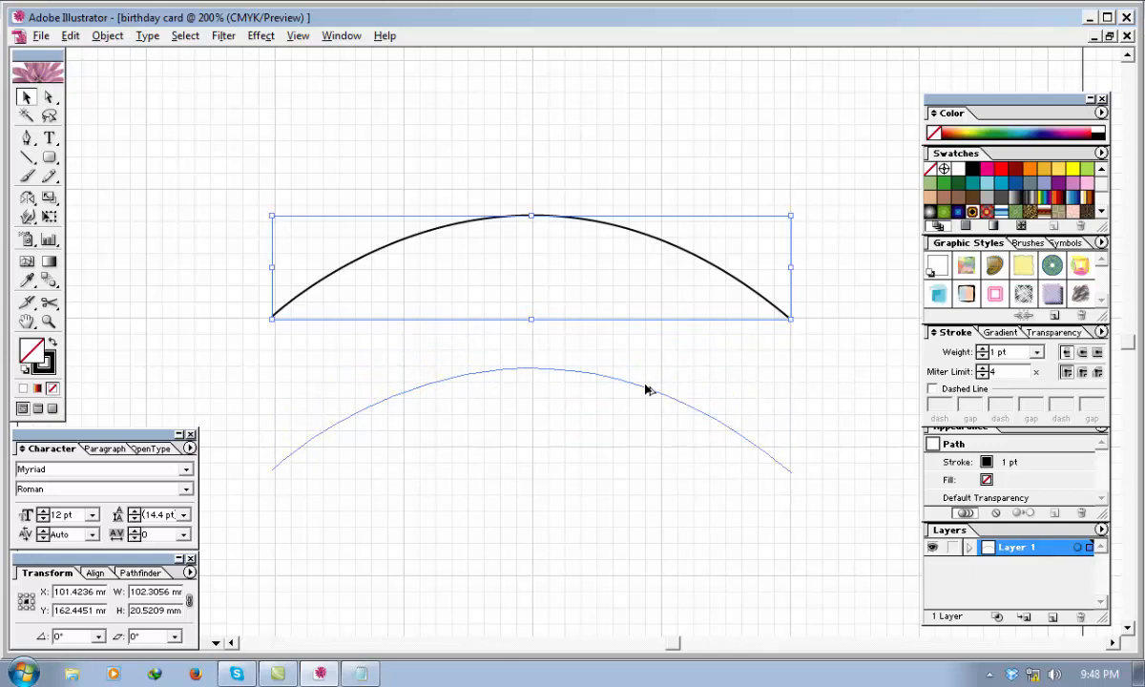
left_click_drag(646, 391, 645, 390)
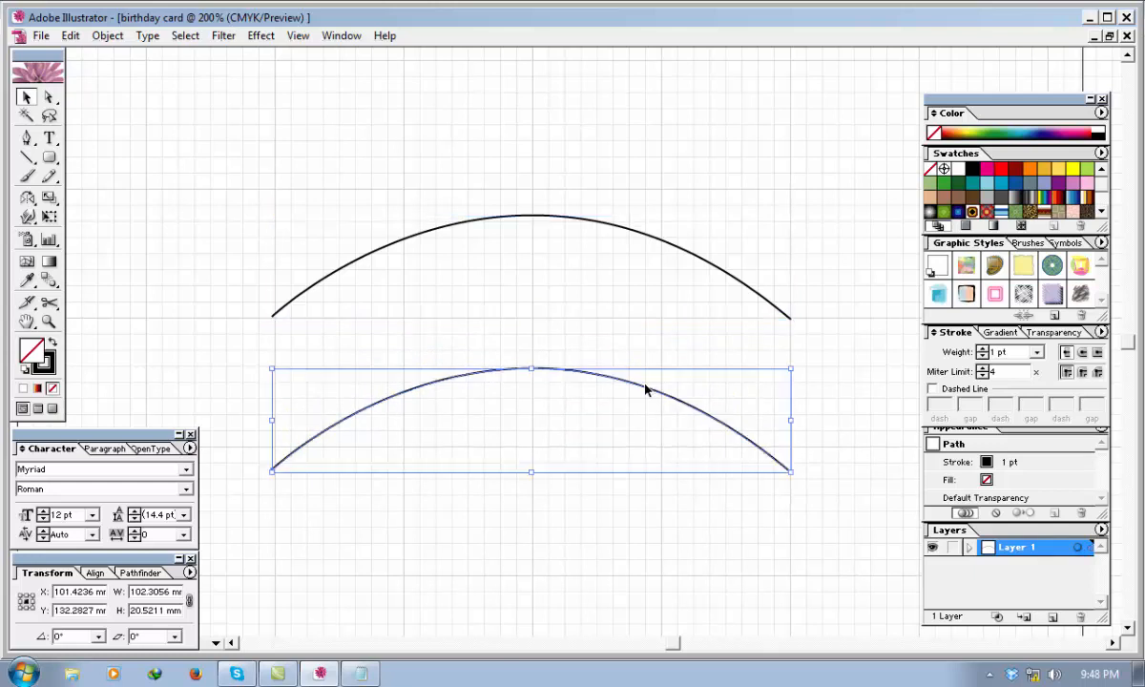
left_click(364, 188)
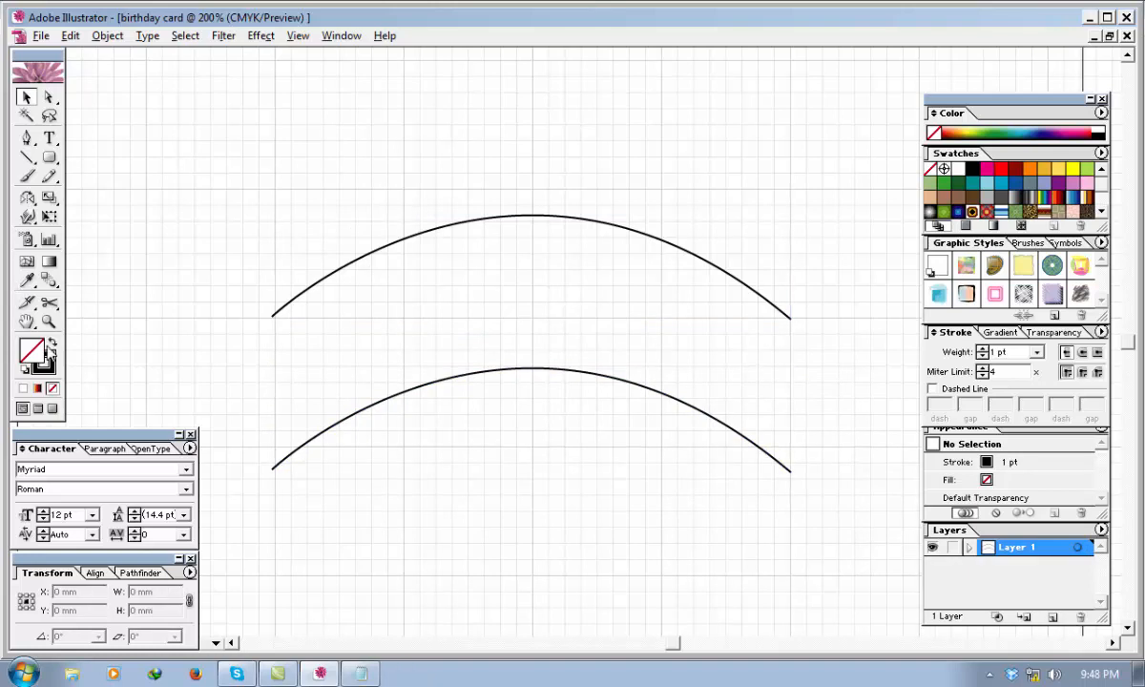
Set the text font to Comic Sans MS.
left_click(187, 469)
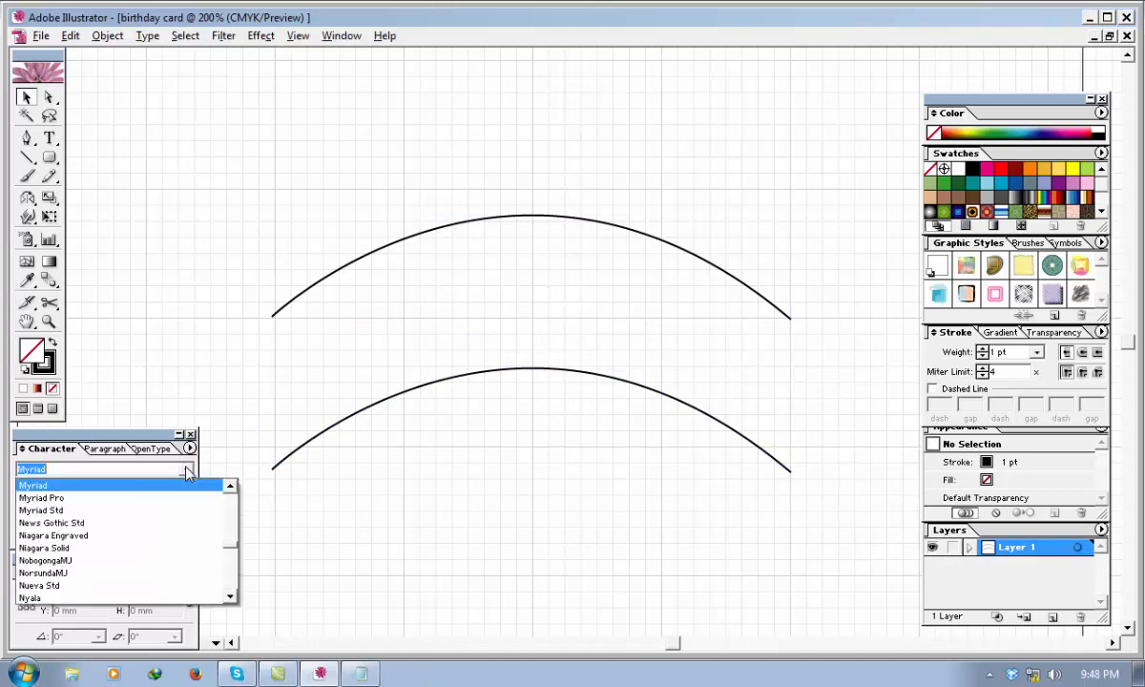
left_click(231, 513)
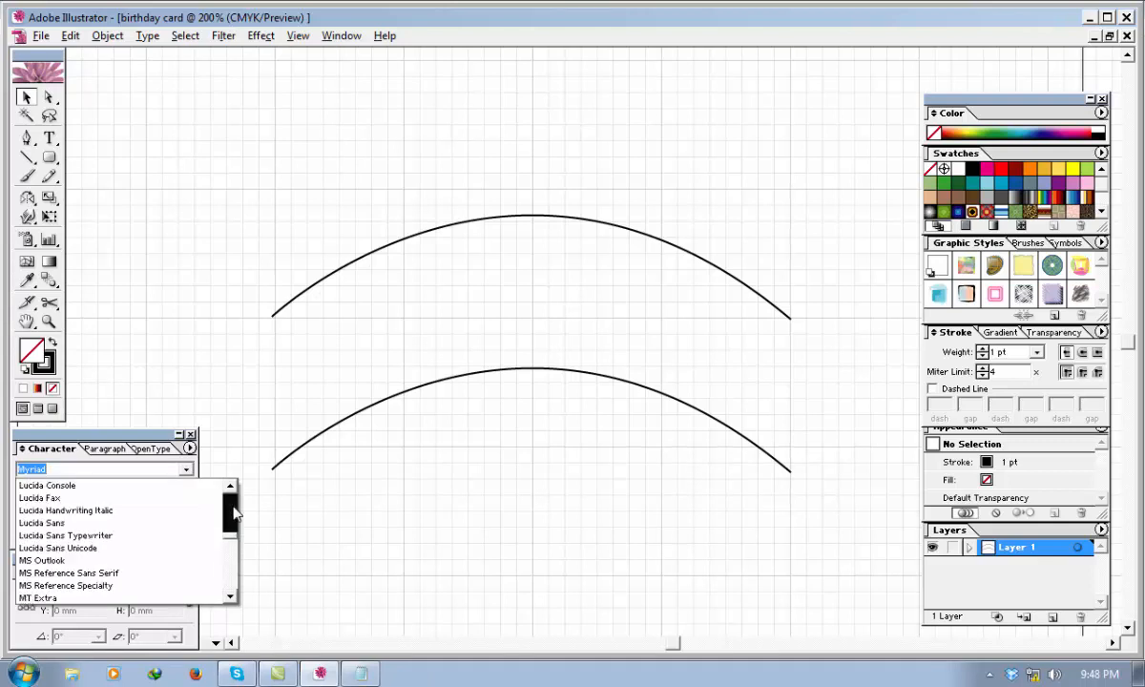
left_click_drag(234, 513, 232, 499)
scroll(119, 511, "down", 4)
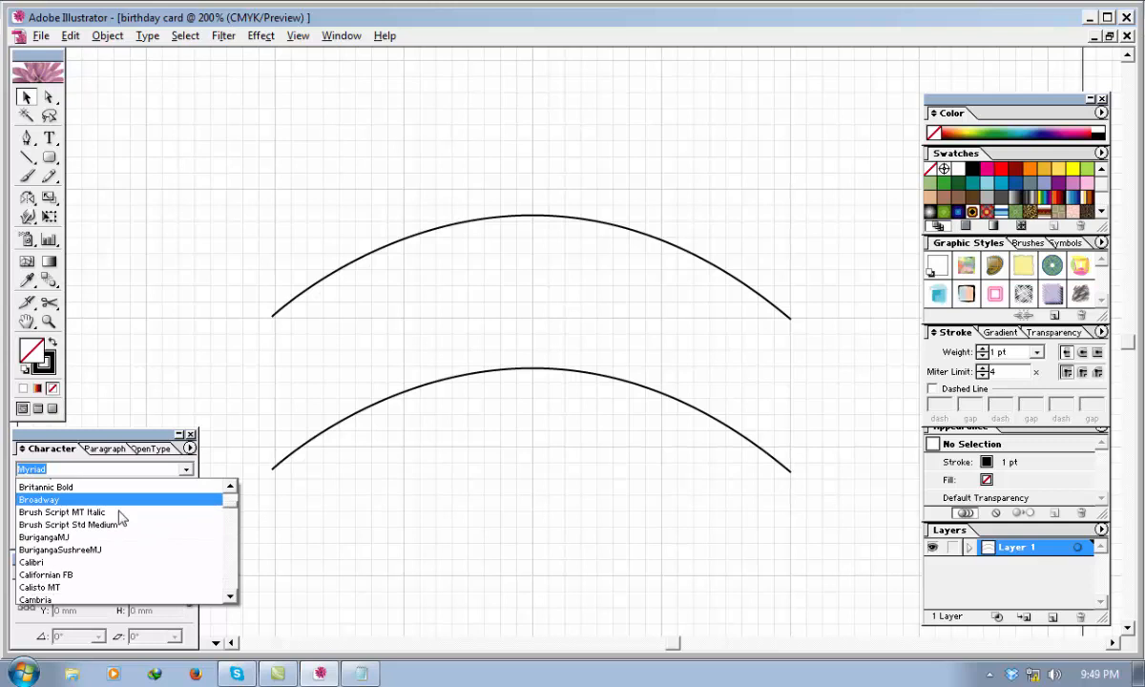
scroll(121, 518, "down", 4)
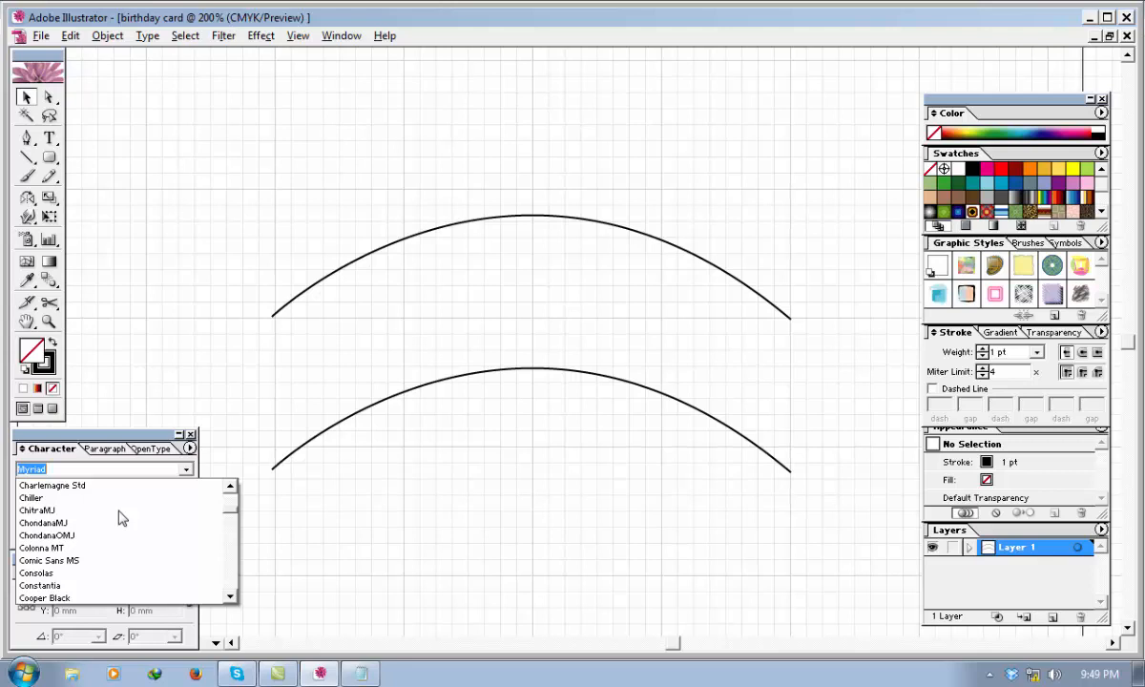
scroll(121, 518, "down", 2)
scroll(122, 518, "down", 1)
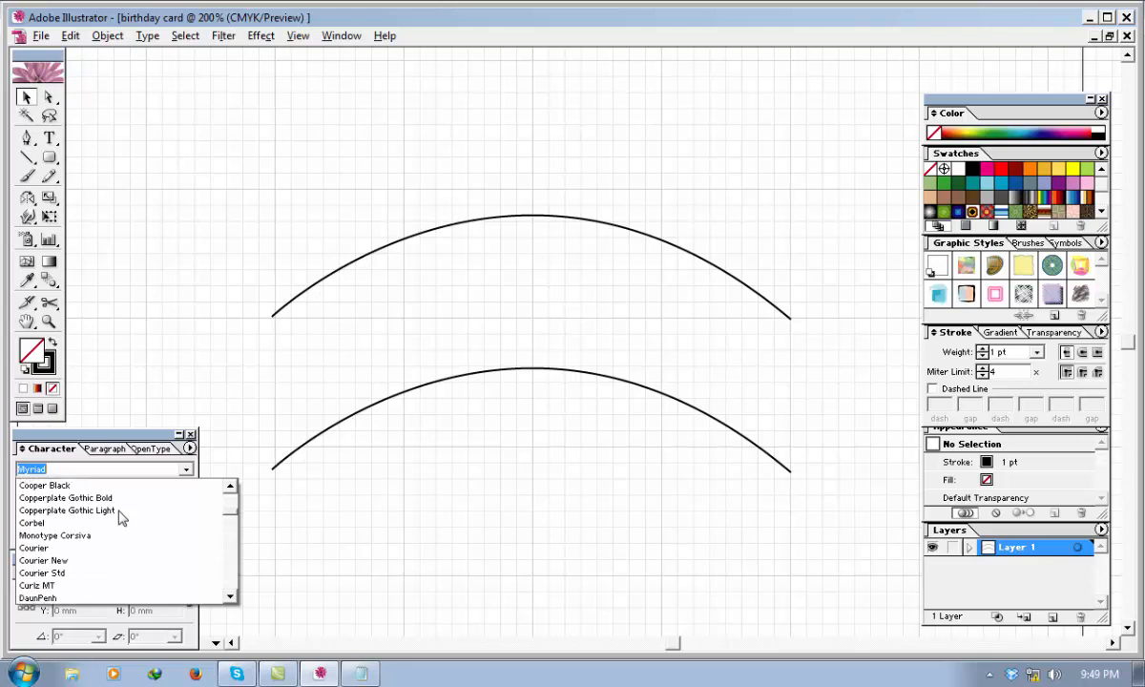
scroll(121, 518, "up", 6)
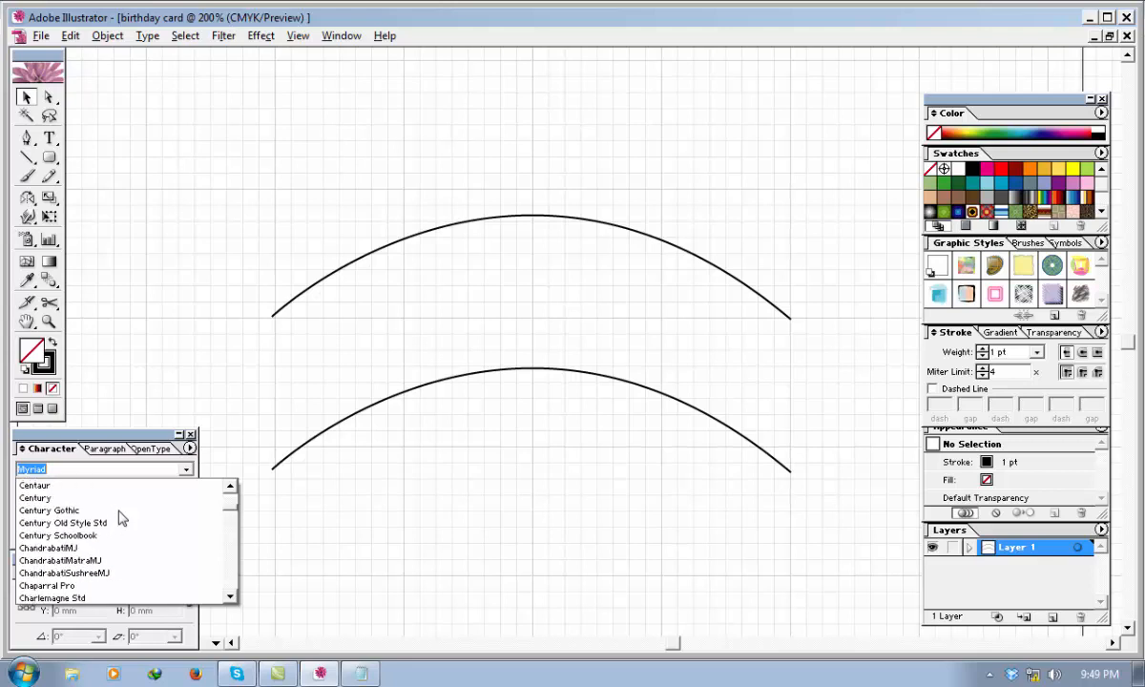
scroll(121, 518, "up", 1)
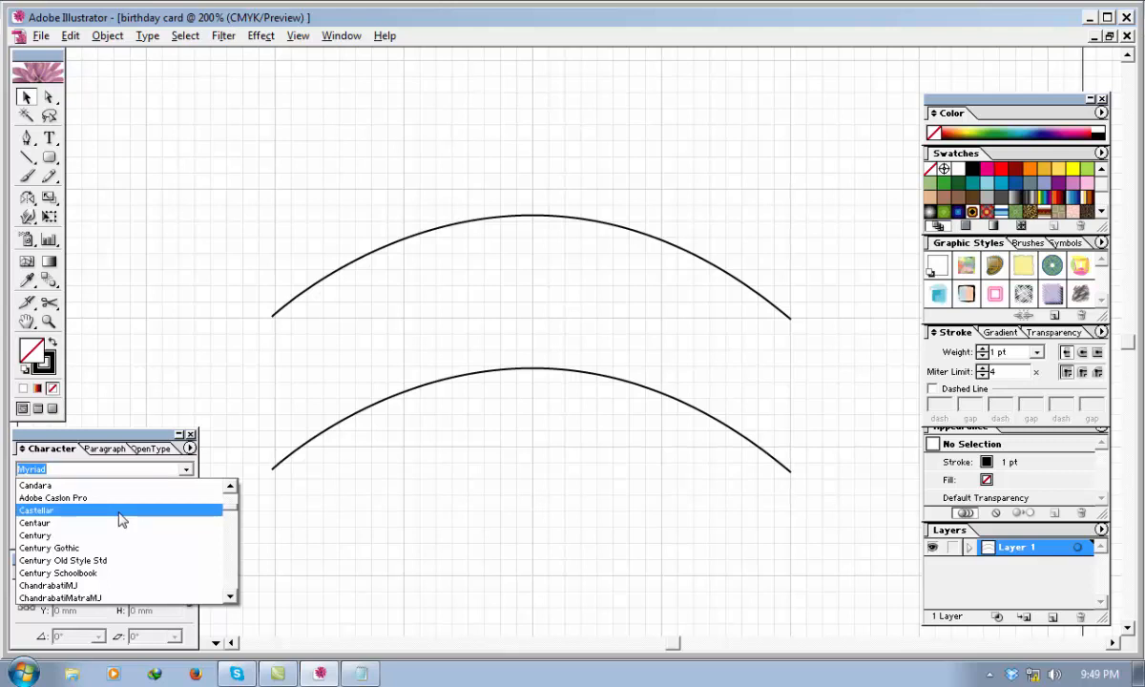
scroll(121, 522, "down", 1)
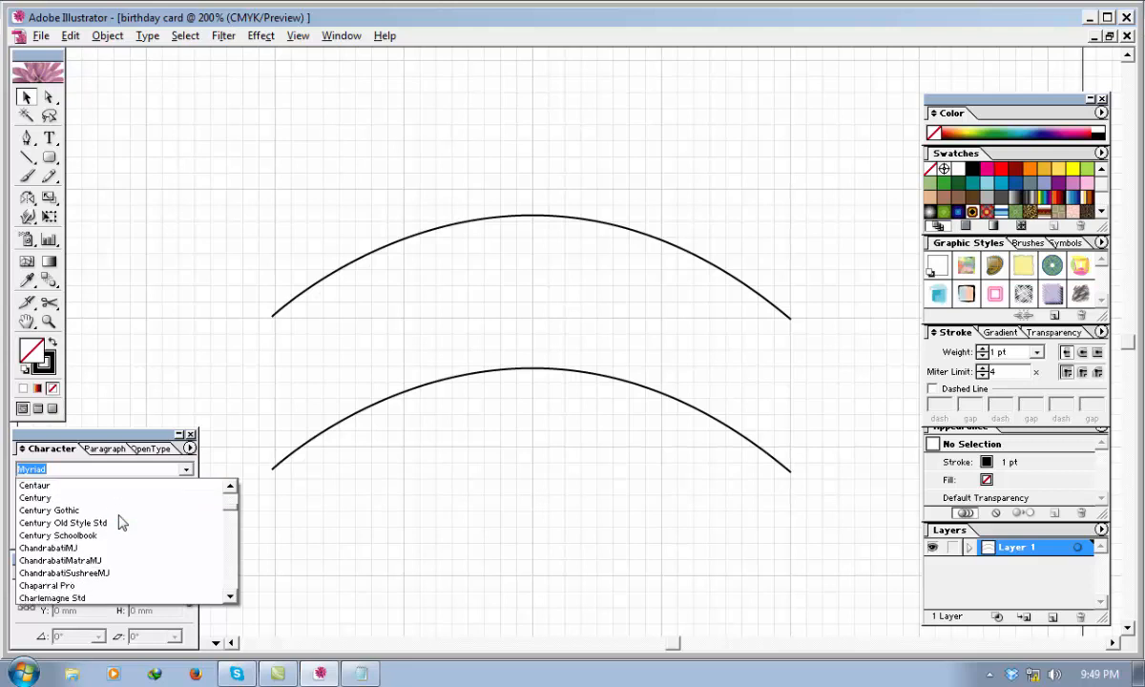
scroll(121, 522, "down", 2)
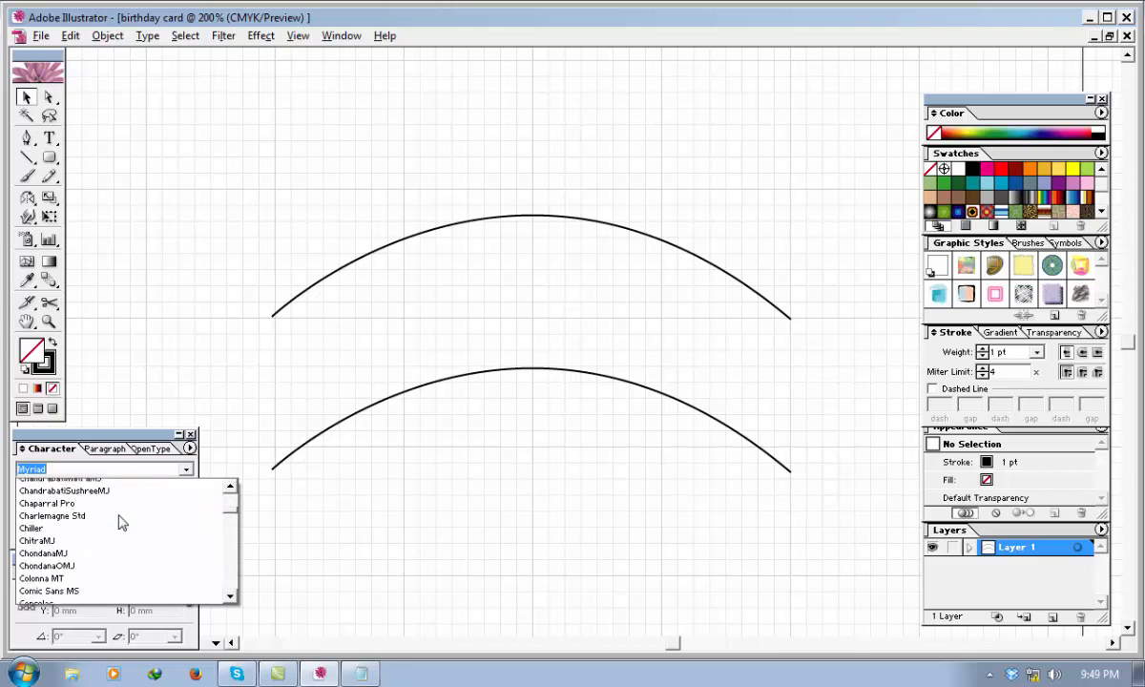
scroll(121, 522, "down", 1)
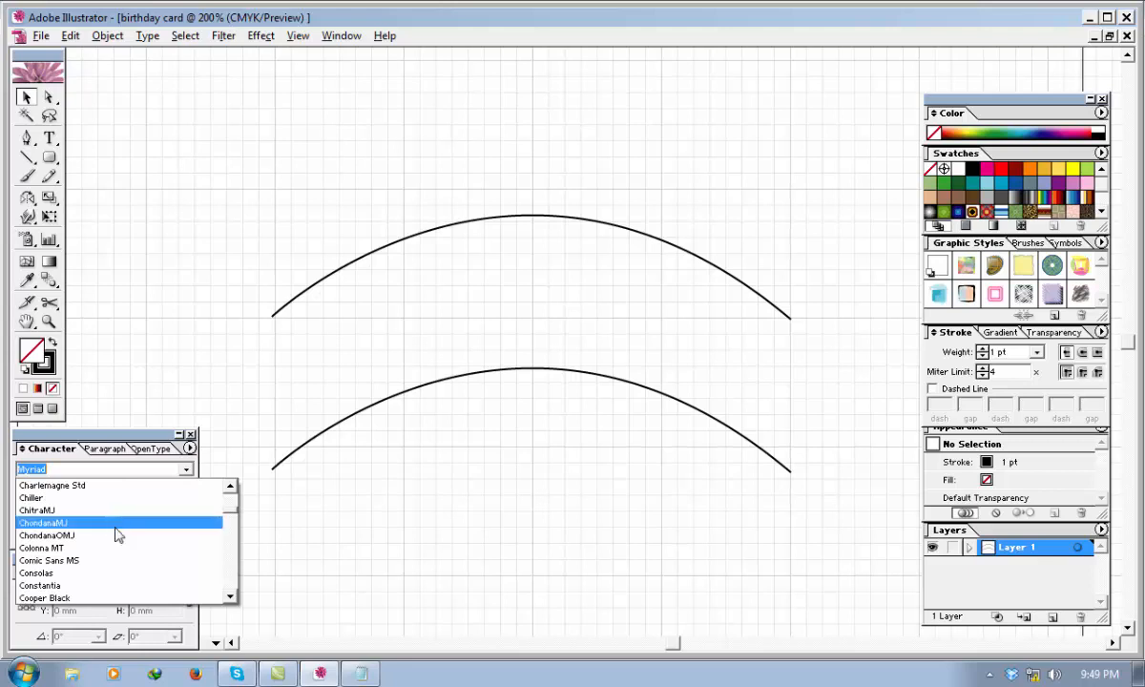
left_click(80, 570)
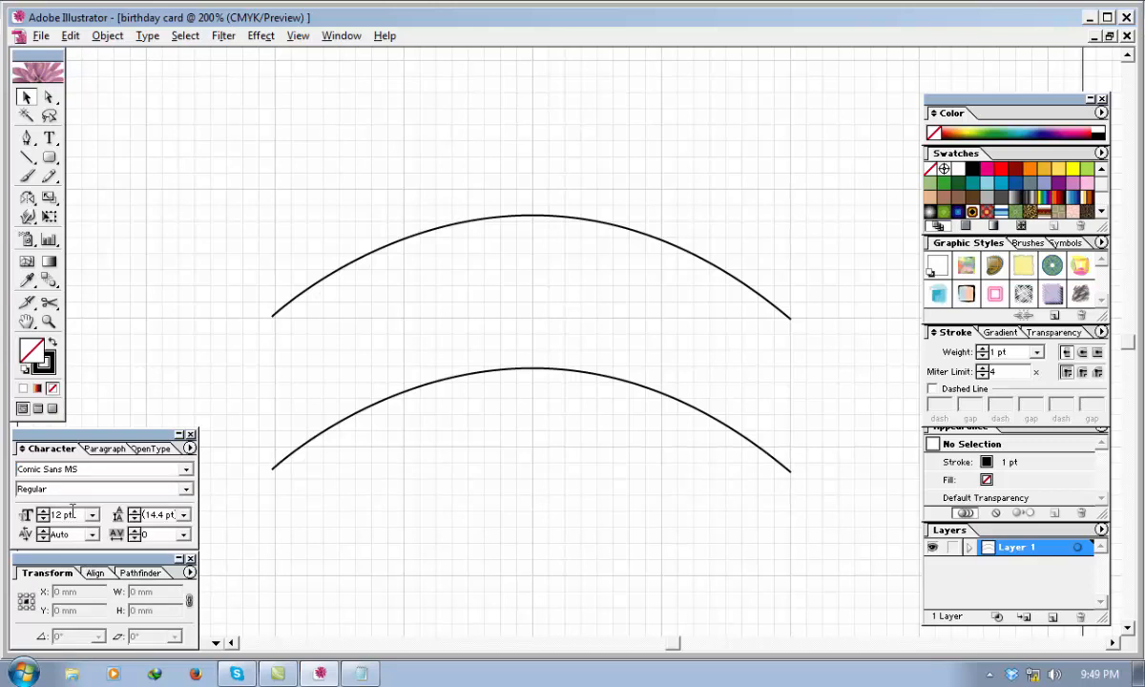
Try the text "HAPPY BIRTHDAY" at 40 pt along the upper arc, and undo it back to the plain arc.
left_click_drag(73, 512, 50, 514)
type("40")
left_click(56, 142)
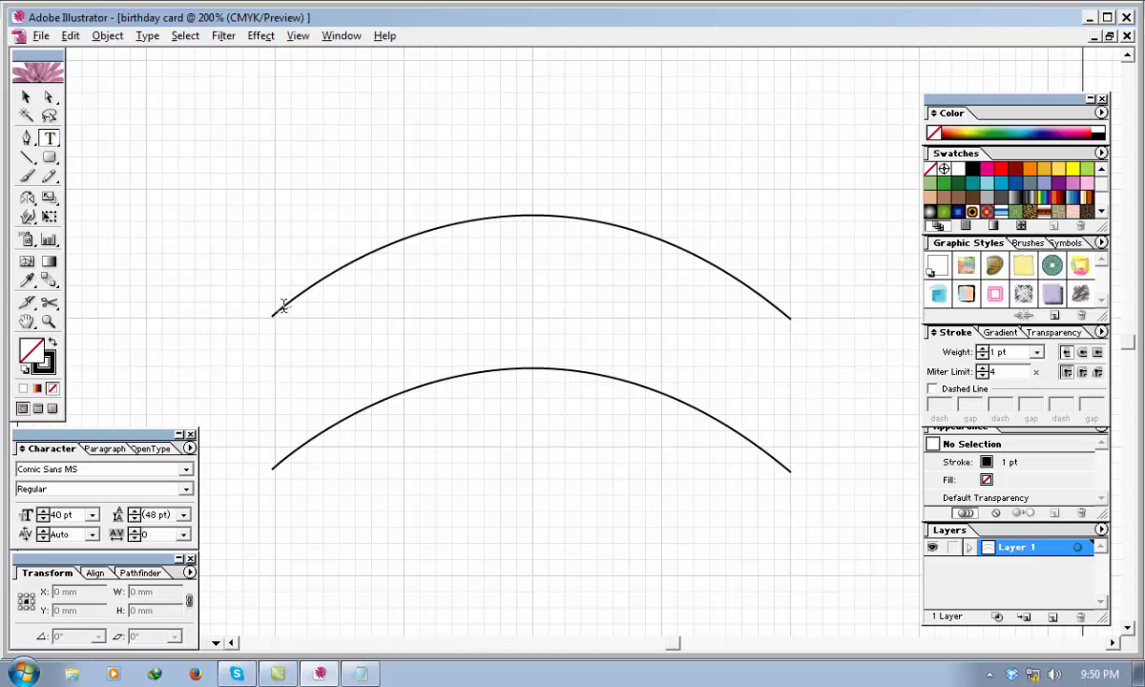
left_click(283, 305)
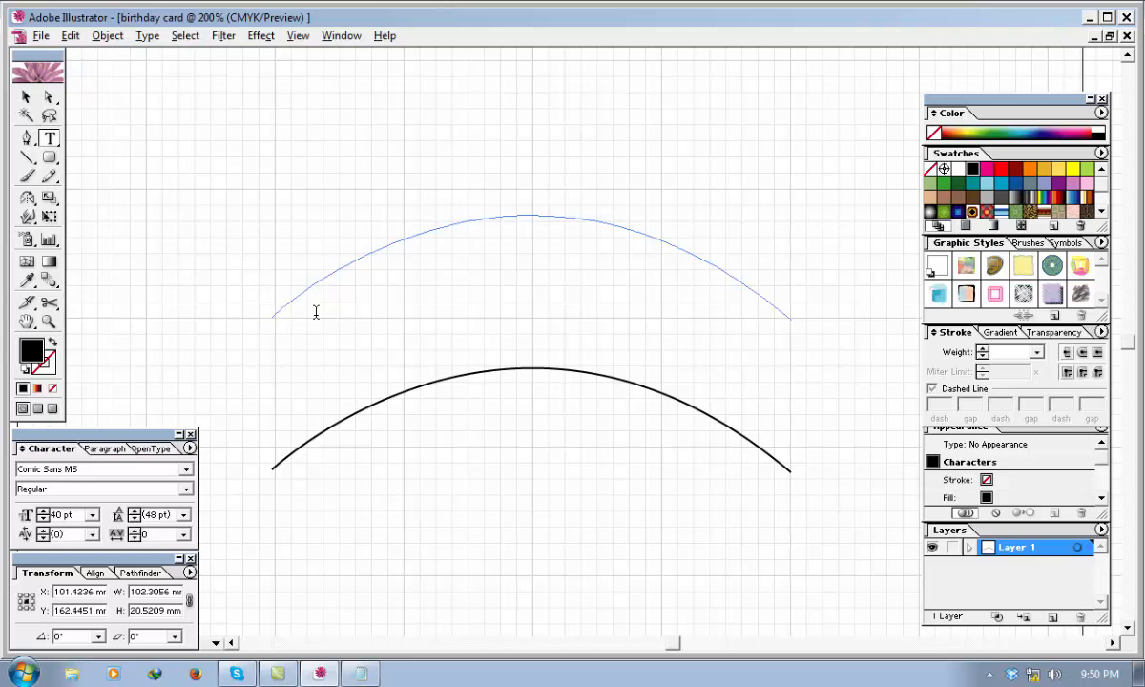
type("HAPPY")
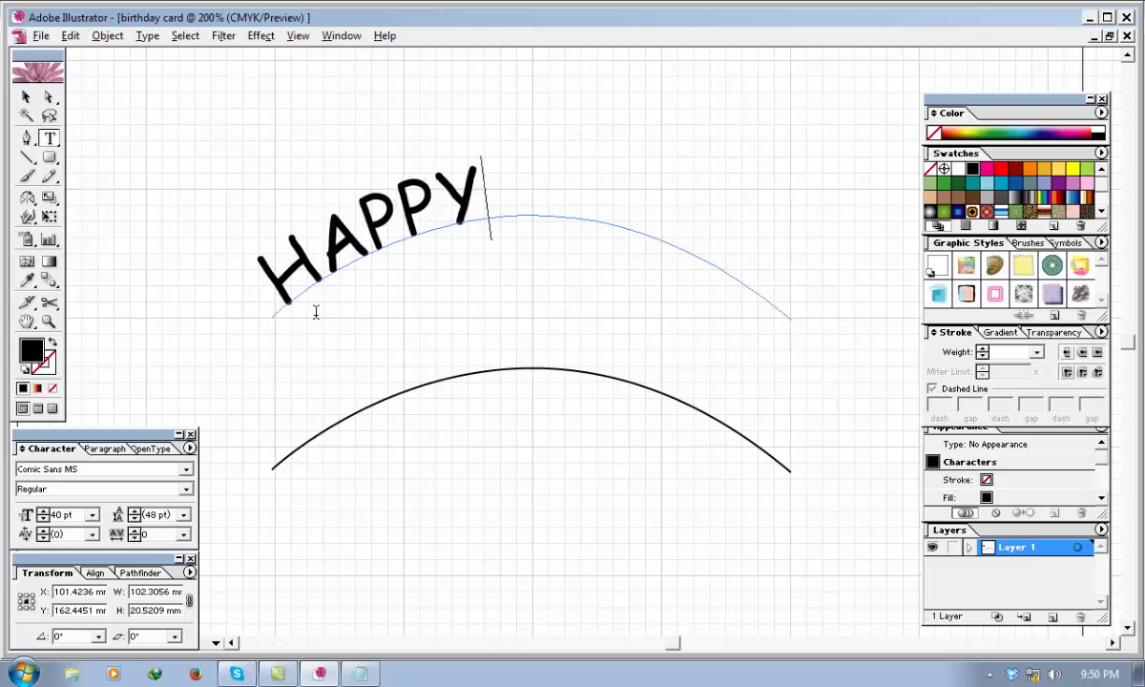
type(" BIRTH")
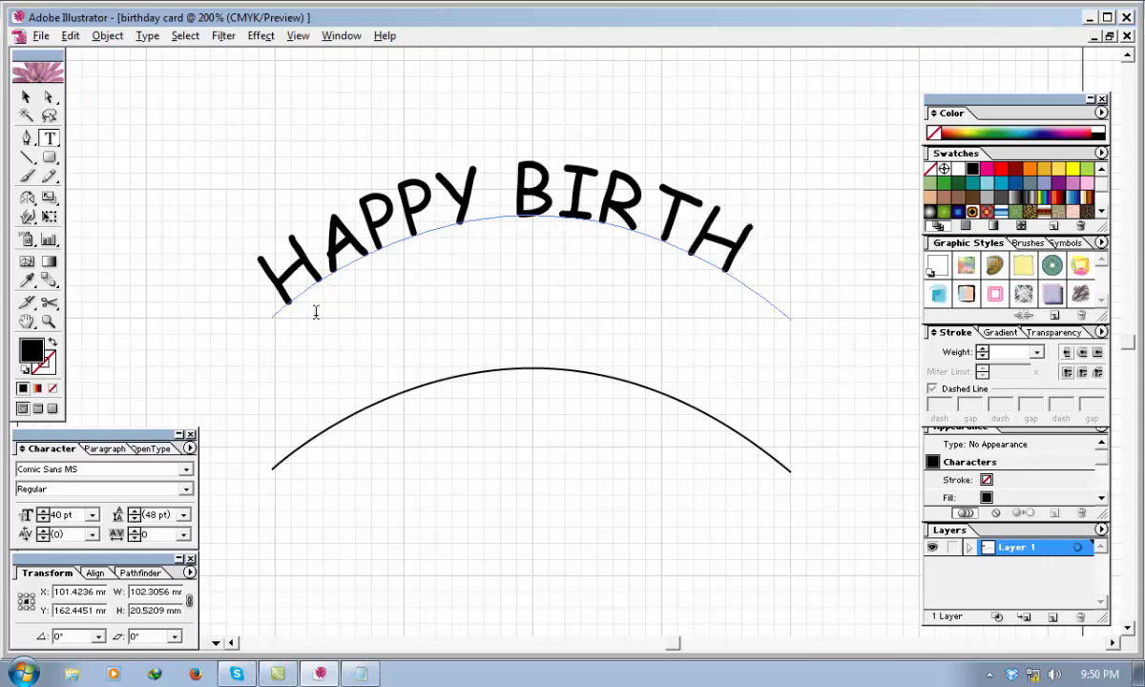
type("DA")
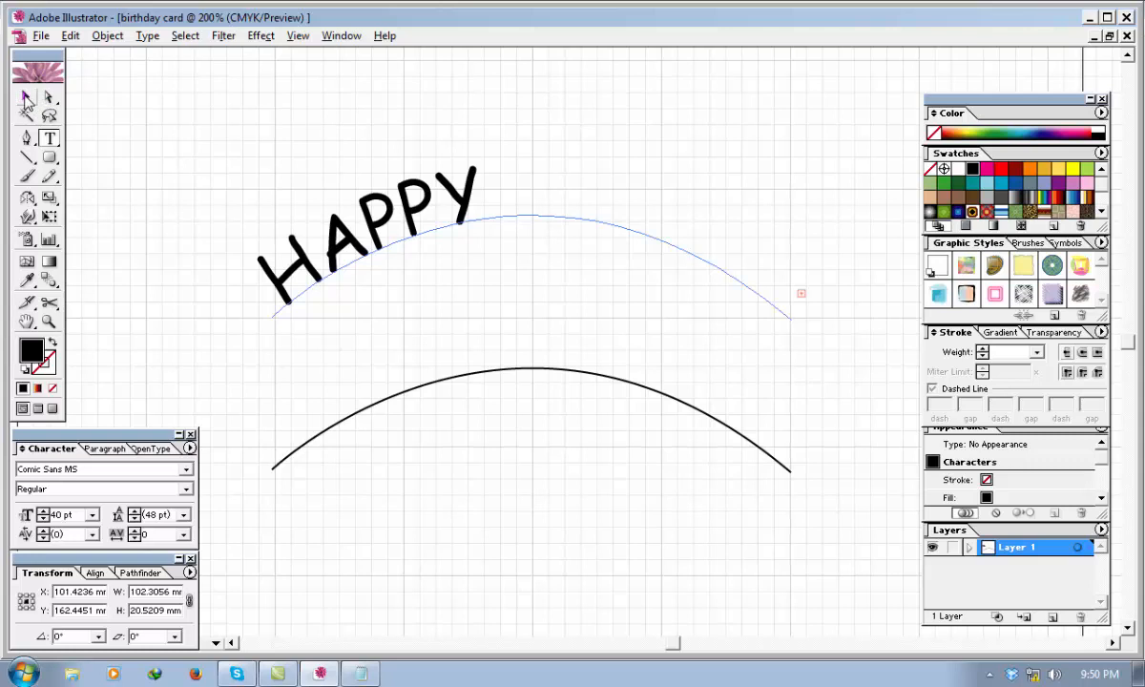
key("ctrl+z")
key("ctrl+z")
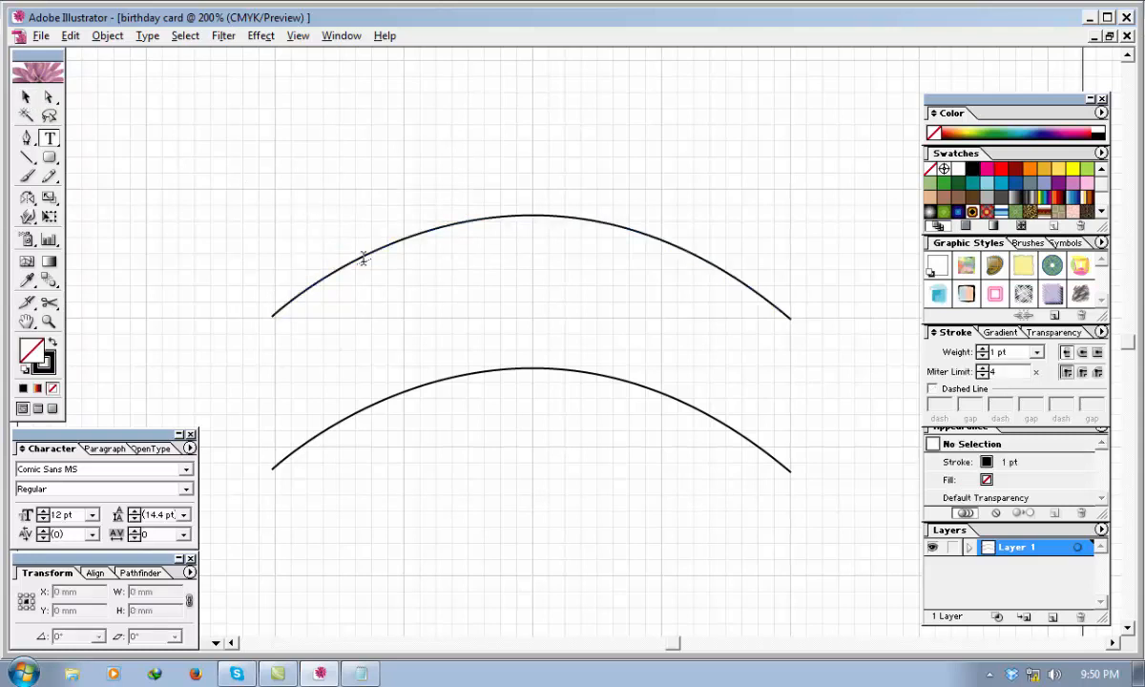
Stretch the upper arc to the right until it is about 117 mm wide, keeping its height.
left_click(27, 100)
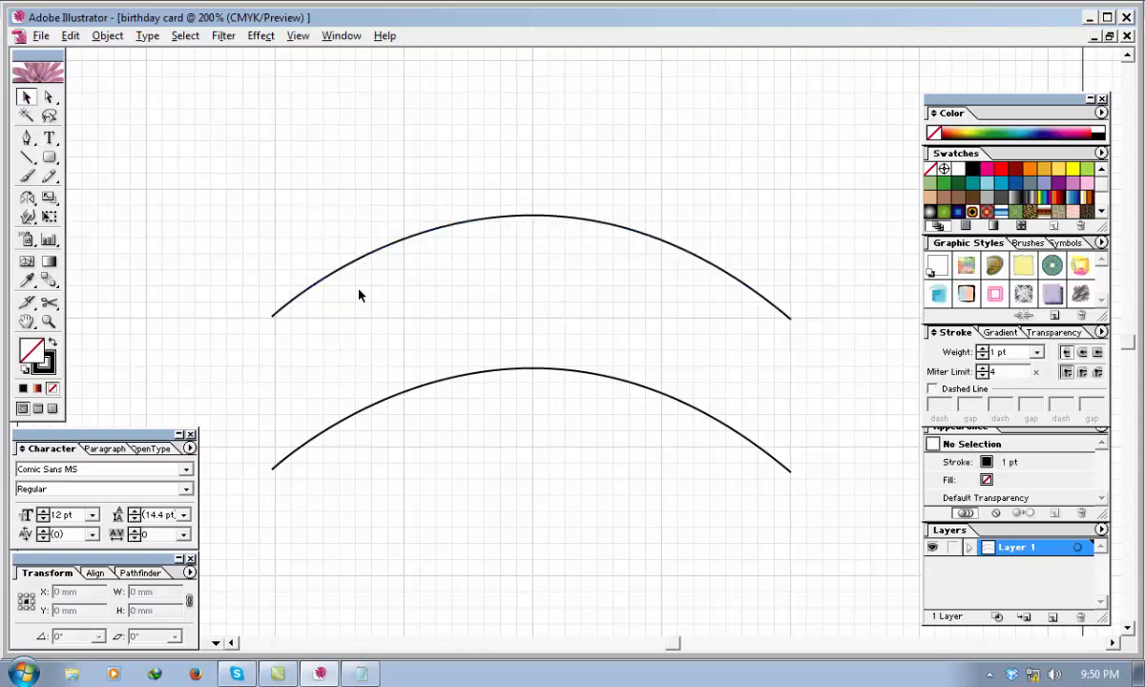
left_click(330, 278)
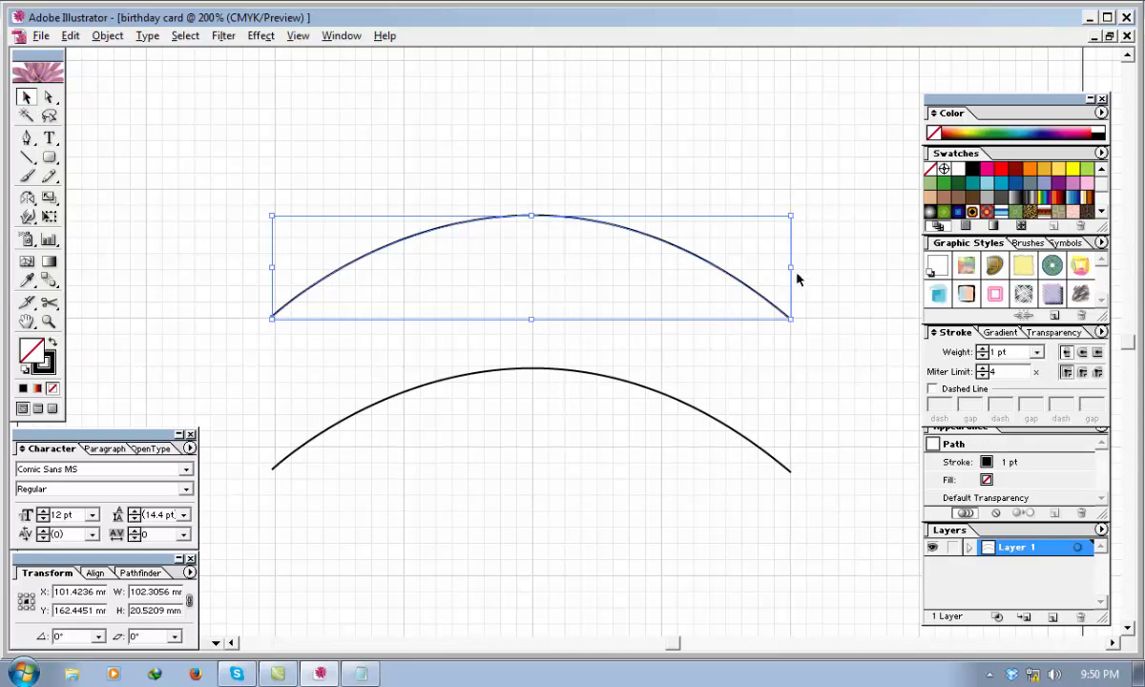
left_click_drag(789, 267, 866, 267)
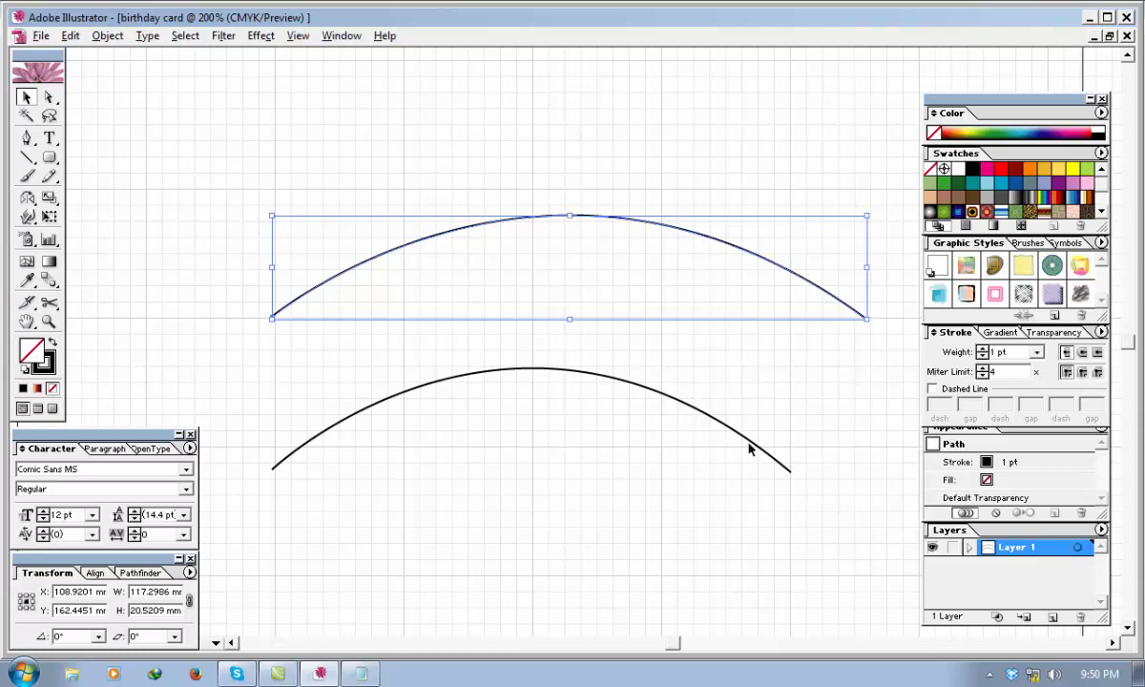
Stretch the lower arc to the right until it is about 117 mm wide, matching the upper arc's width.
left_click(694, 413)
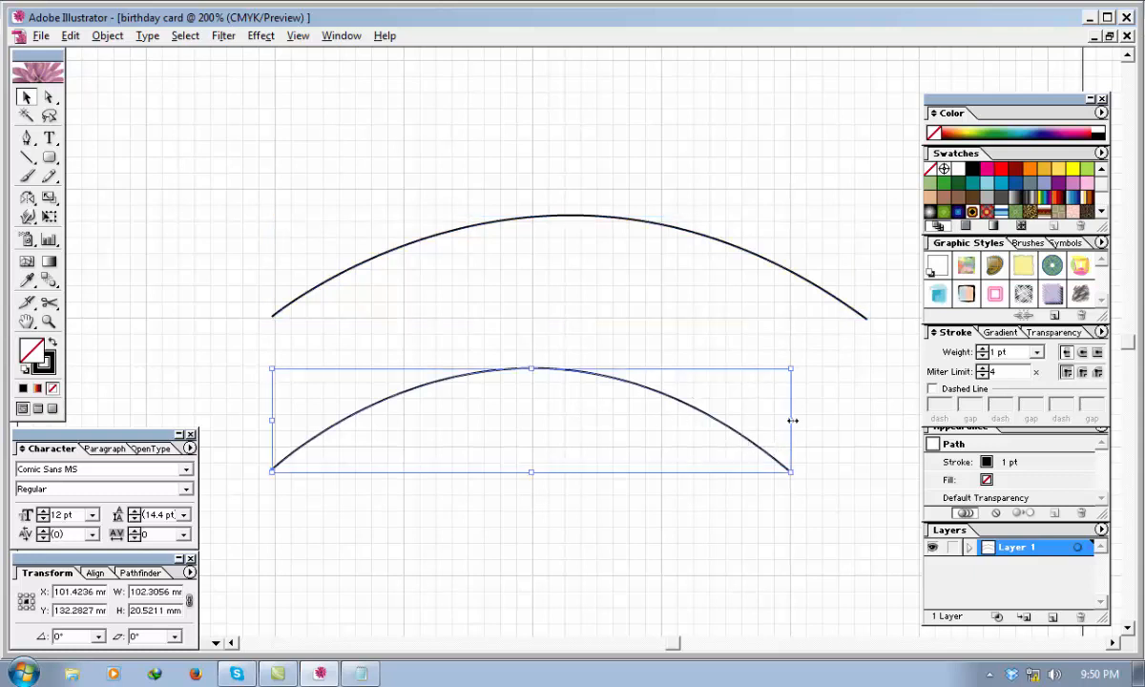
left_click_drag(789, 420, 866, 410)
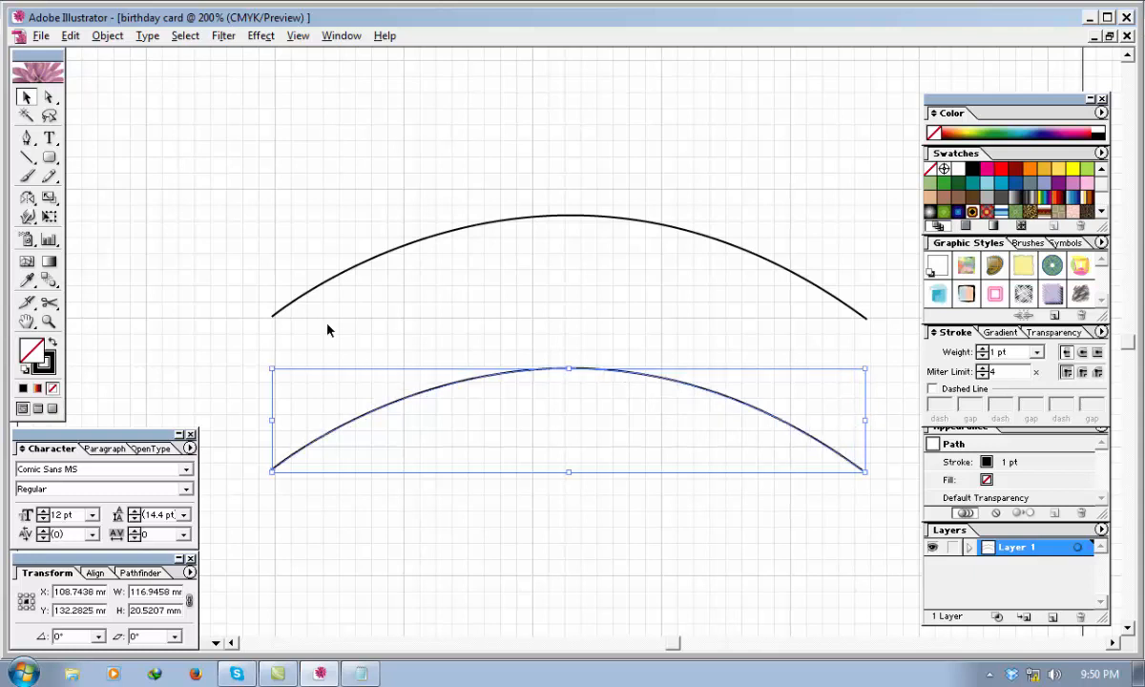
Start text along the upper arc from its left end and set the font size to 40 pt.
left_click(306, 299)
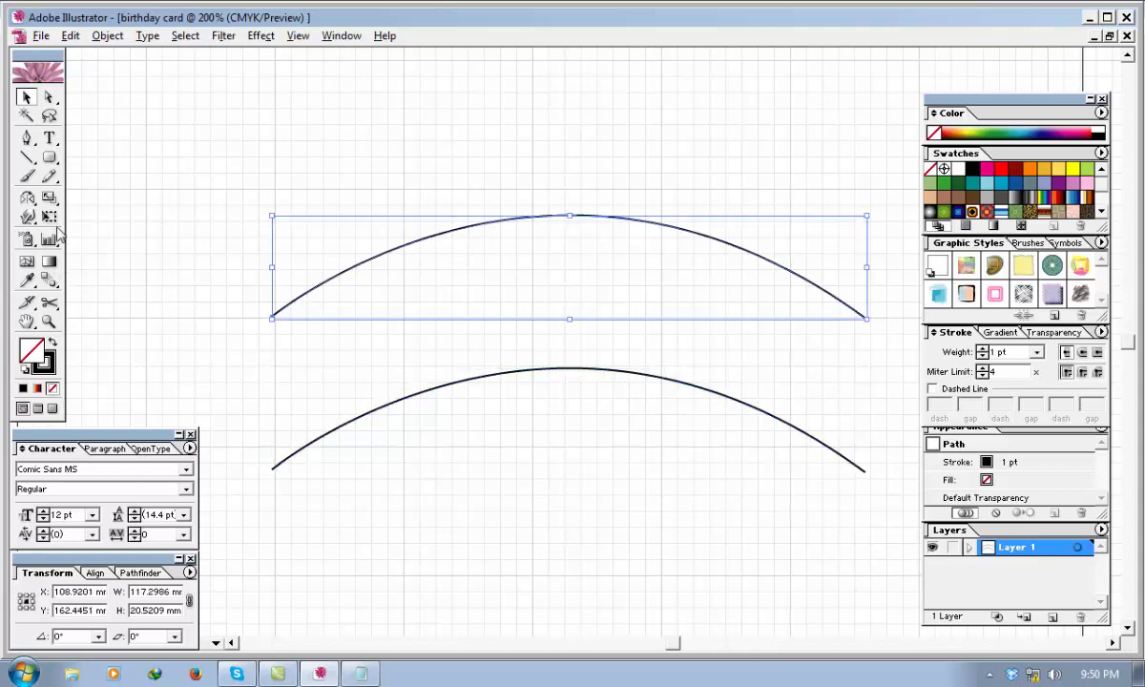
left_click(50, 138)
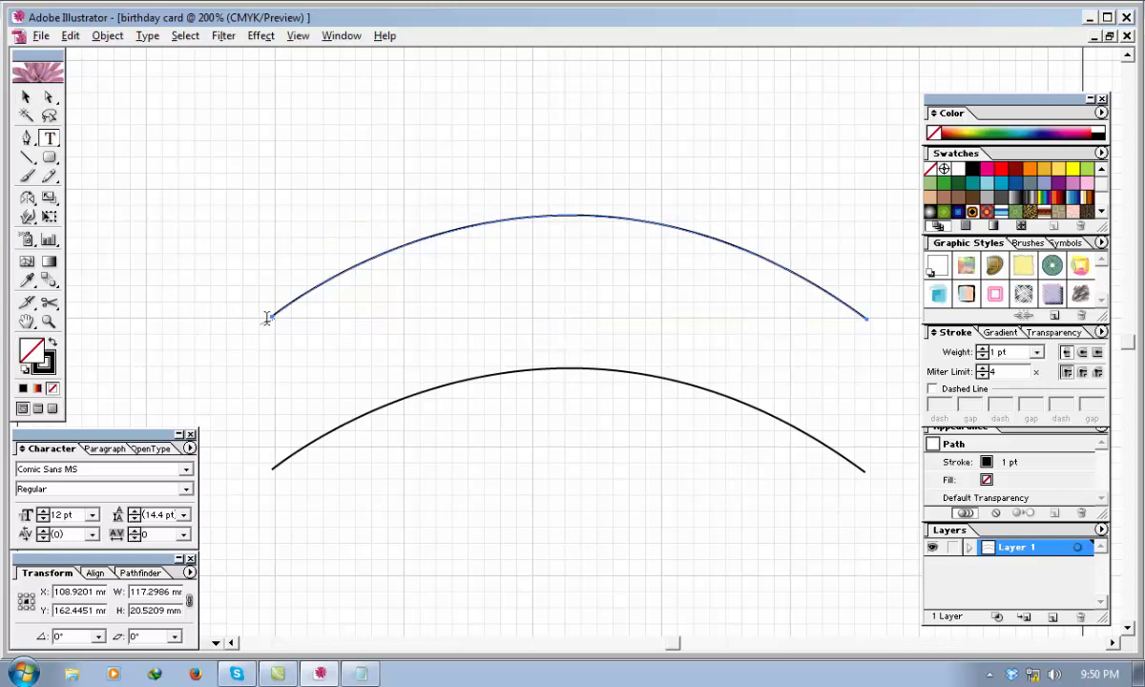
left_click(274, 312)
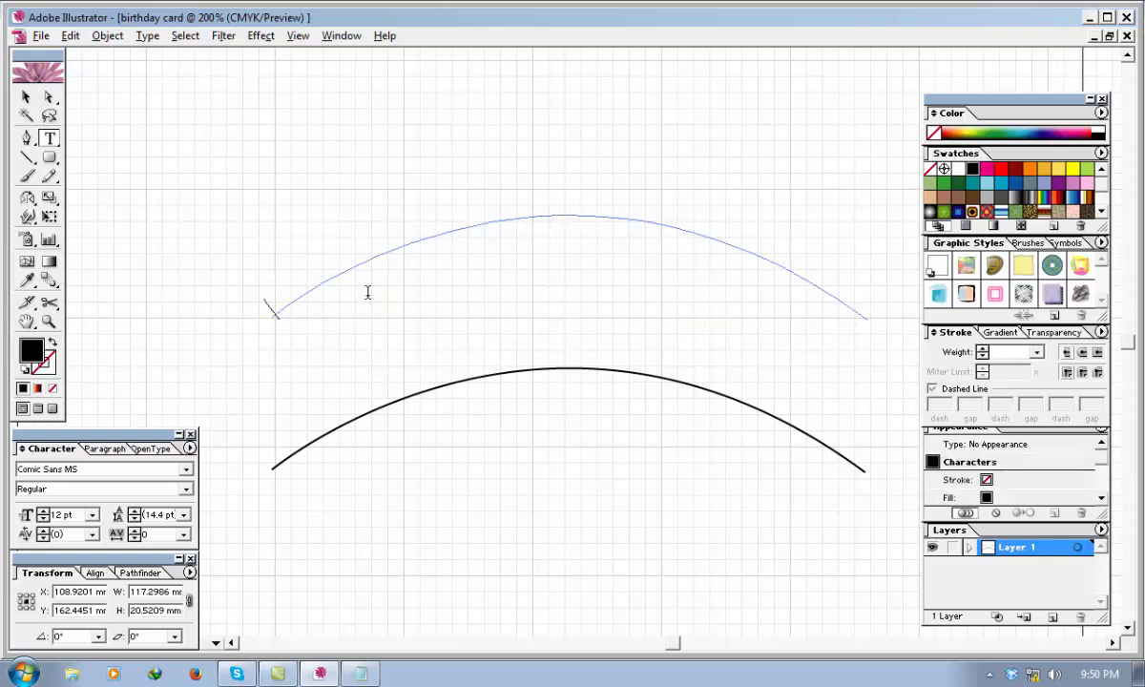
type("HAP")
key("BackSpace")
key("BackSpace")
key("BackSpace")
left_click(91, 514)
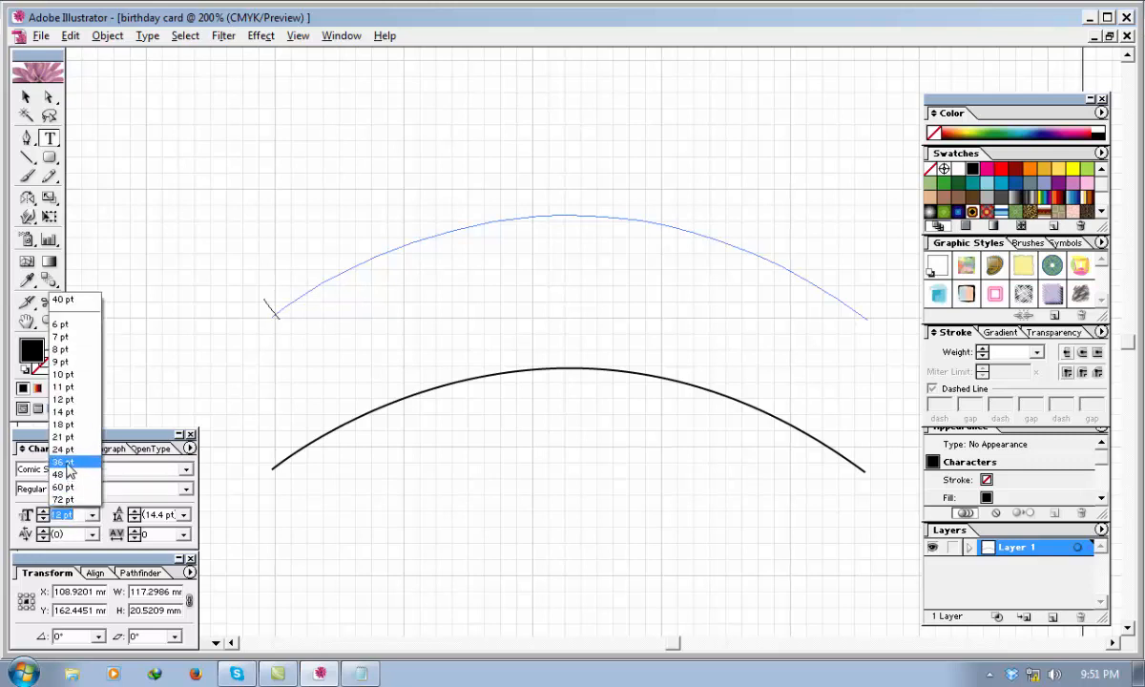
left_click(76, 518)
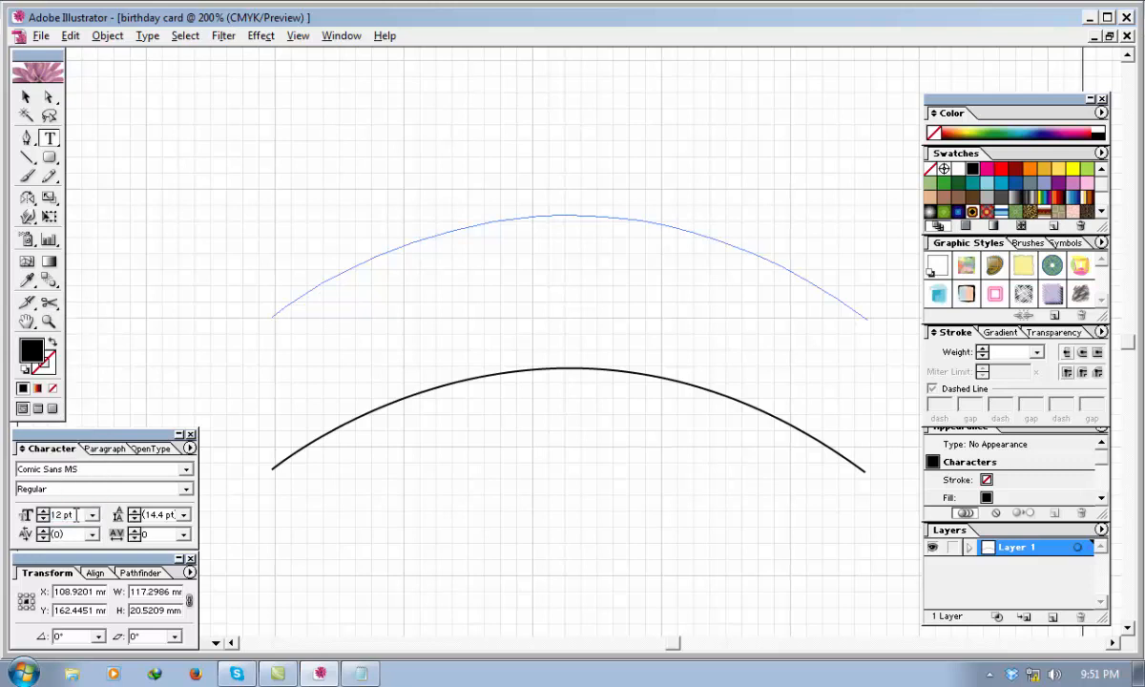
left_click_drag(76, 517, 21, 518)
type("40")
key("Return")
type("HA")
key("BackSpace")
type("40")
key("Return")
Try the text "HAPPY BIRTHDAY" along the 117 mm wide upper arc.
type("HAY")
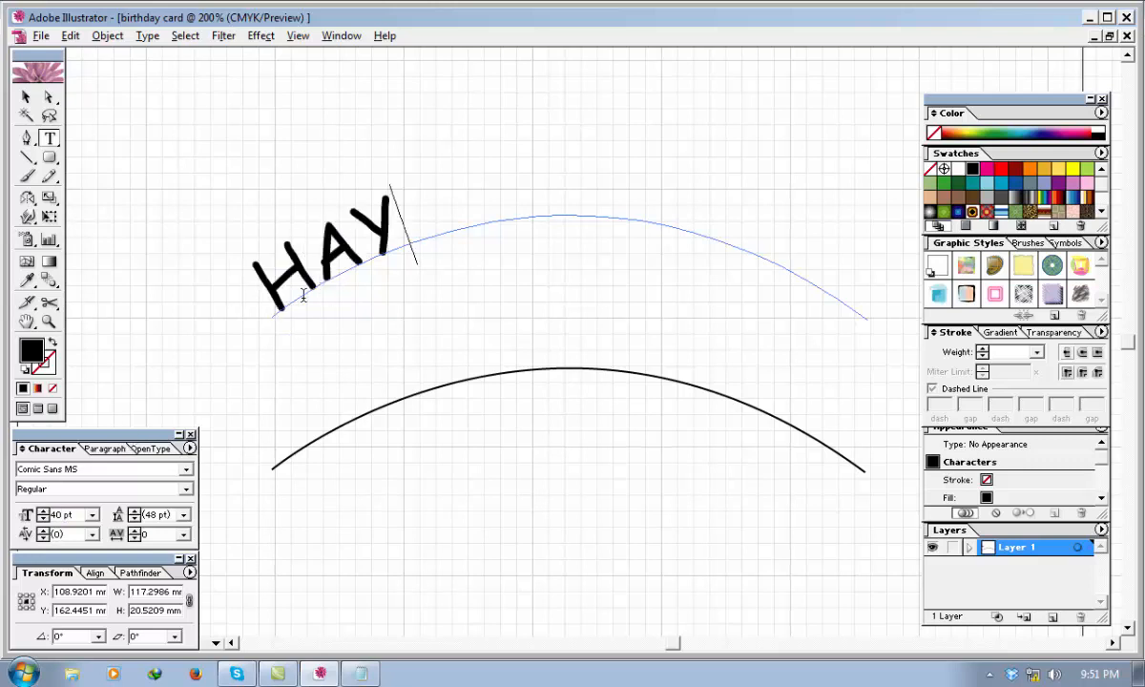
key("BackSpace")
type("PPY BIR")
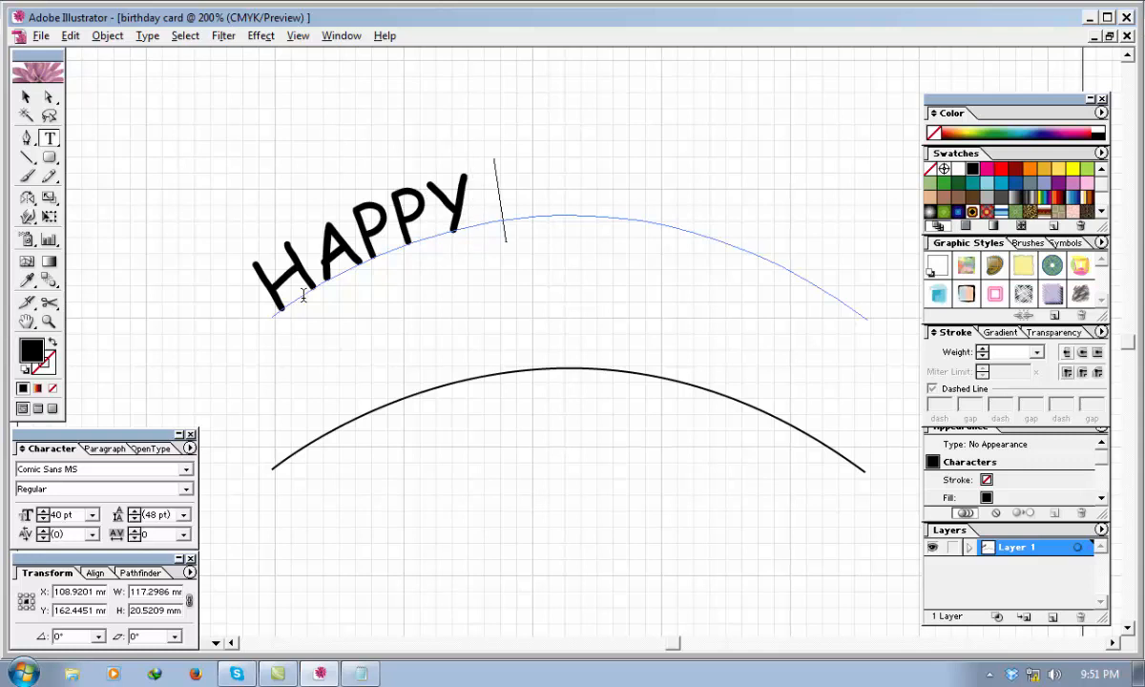
type("THDAY")
left_click(27, 97)
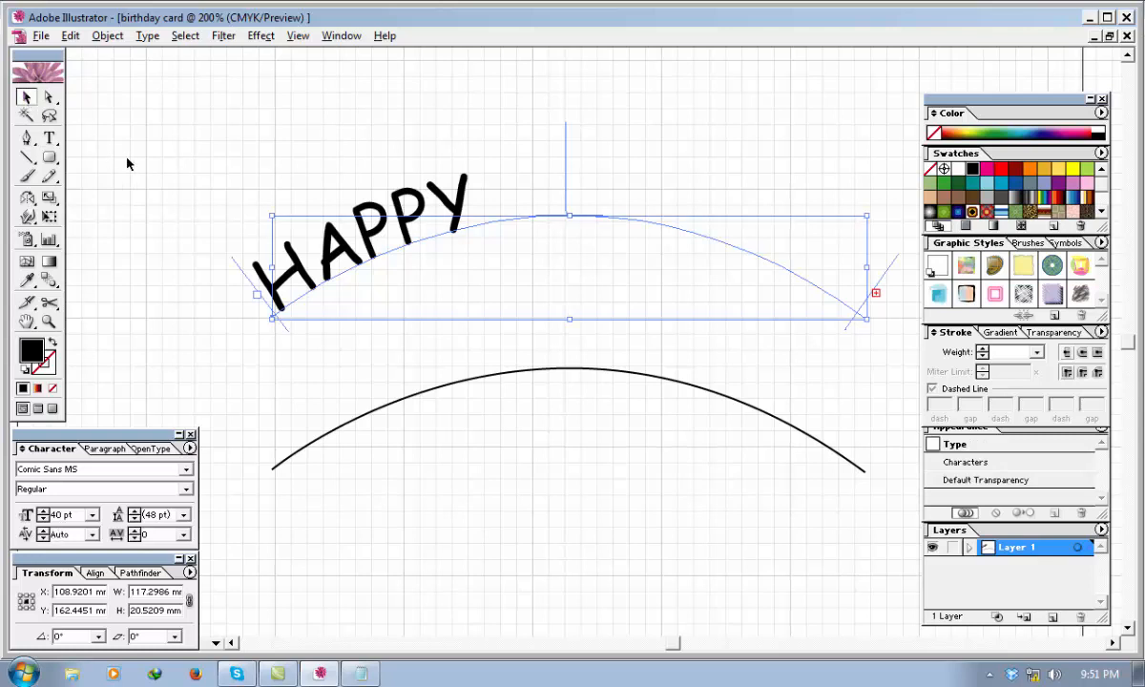
Undo the text entry on the upper arc back to the plain stroked path.
key("ctrl+z")
key("ctrl+z")
key("ctrl+z")
key("ctrl+z")
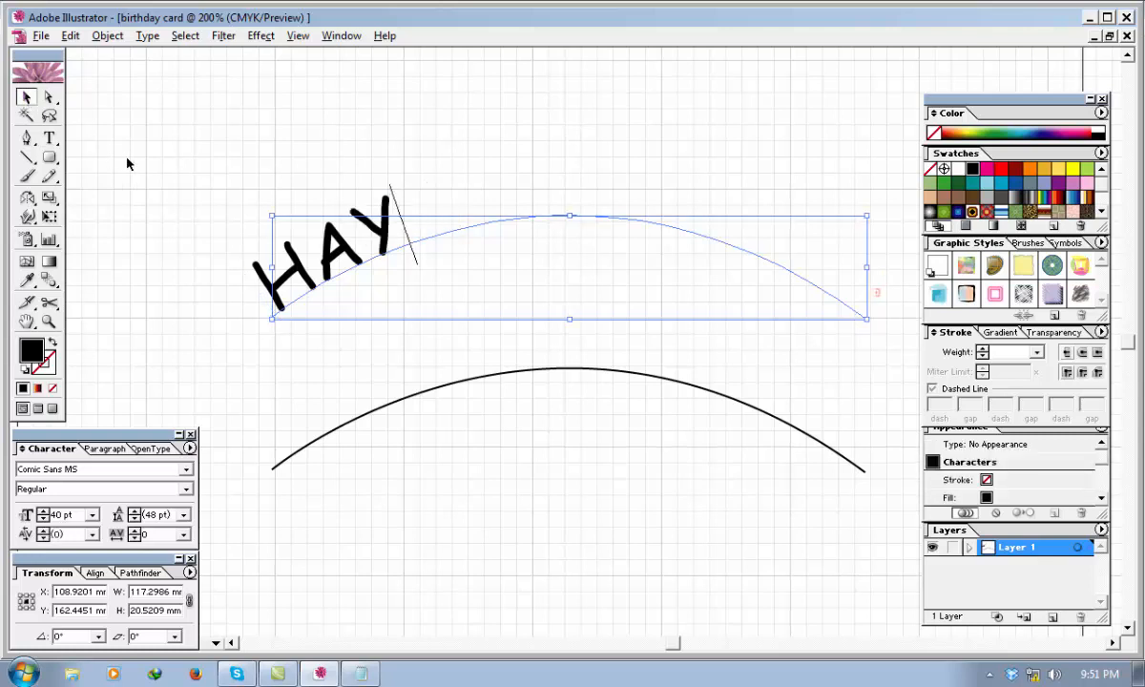
key("ctrl+z")
key("ctrl+z")
key("ctrl+z")
key("ctrl+z")
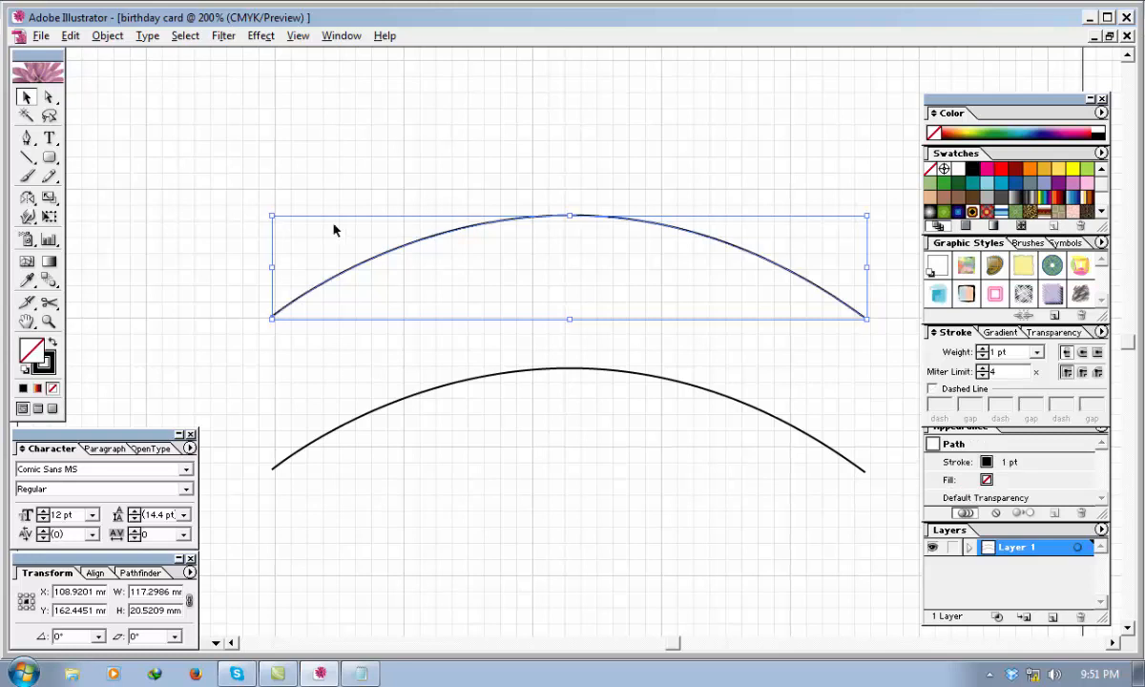
Stretch the upper arc to about 125 mm wide and enlarge the lower arc to about 126 by 22 mm, then deselect.
left_click_drag(672, 428, 619, 424)
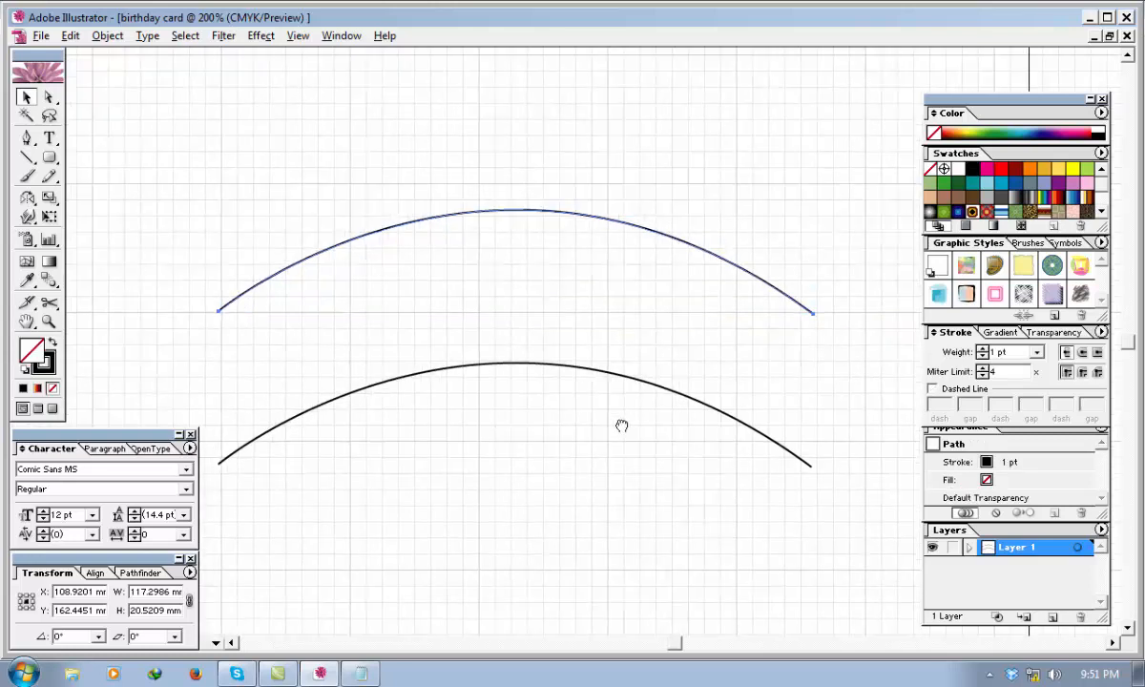
left_click_drag(811, 260, 852, 264)
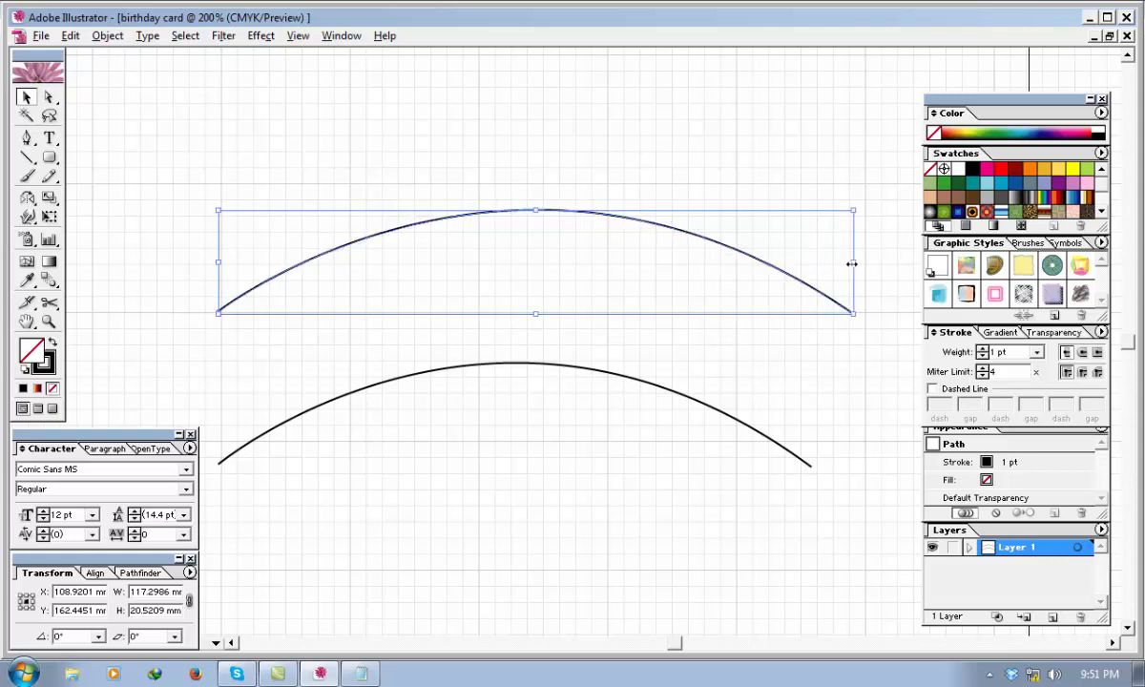
left_click(776, 447)
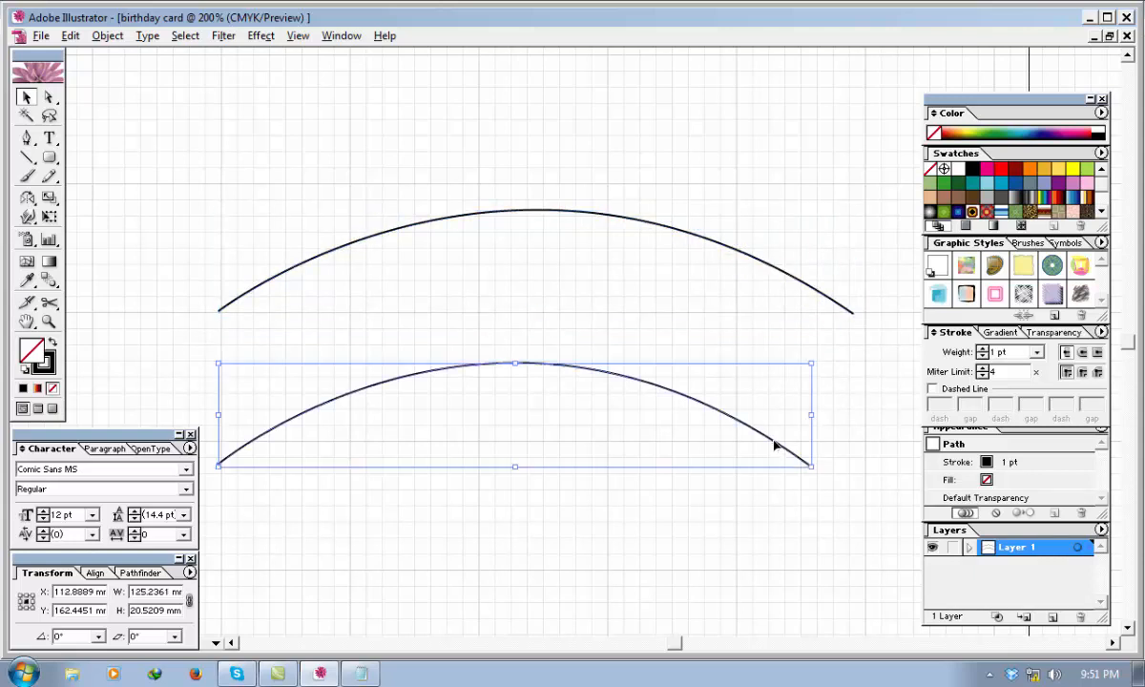
left_click_drag(812, 415, 859, 463)
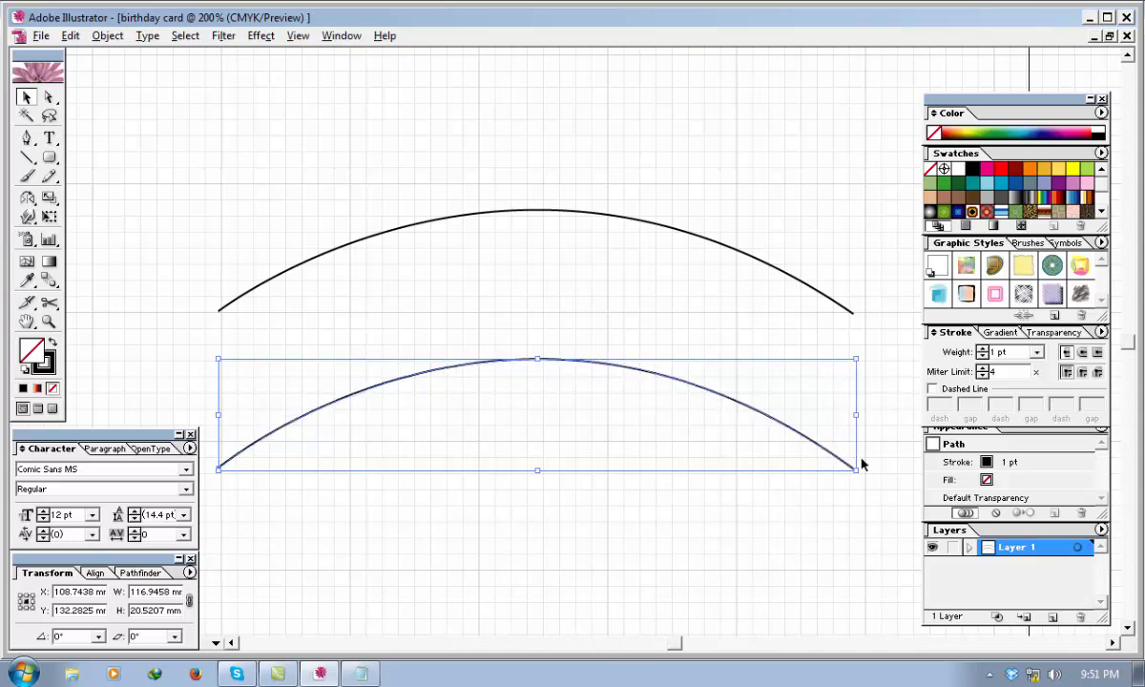
left_click(577, 307)
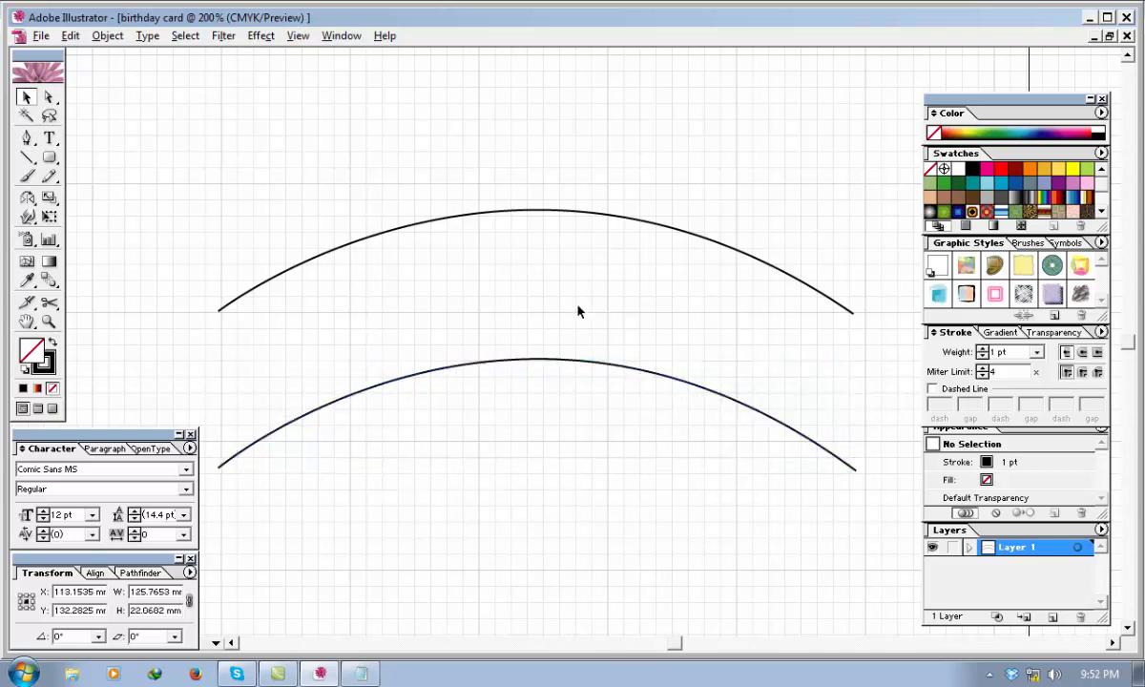
Add the text "HAPPY BIRTHDAY" at 40 pt along the upper arc, starting at its left end.
left_click(55, 140)
left_click(26, 97)
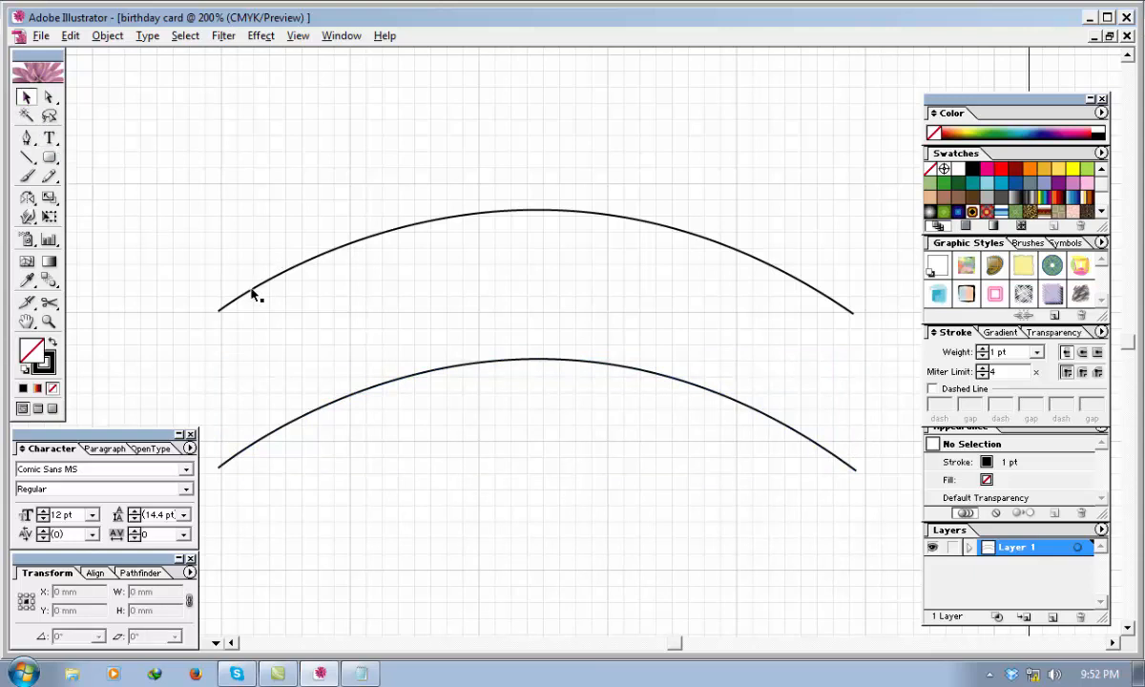
left_click(253, 292)
left_click(53, 141)
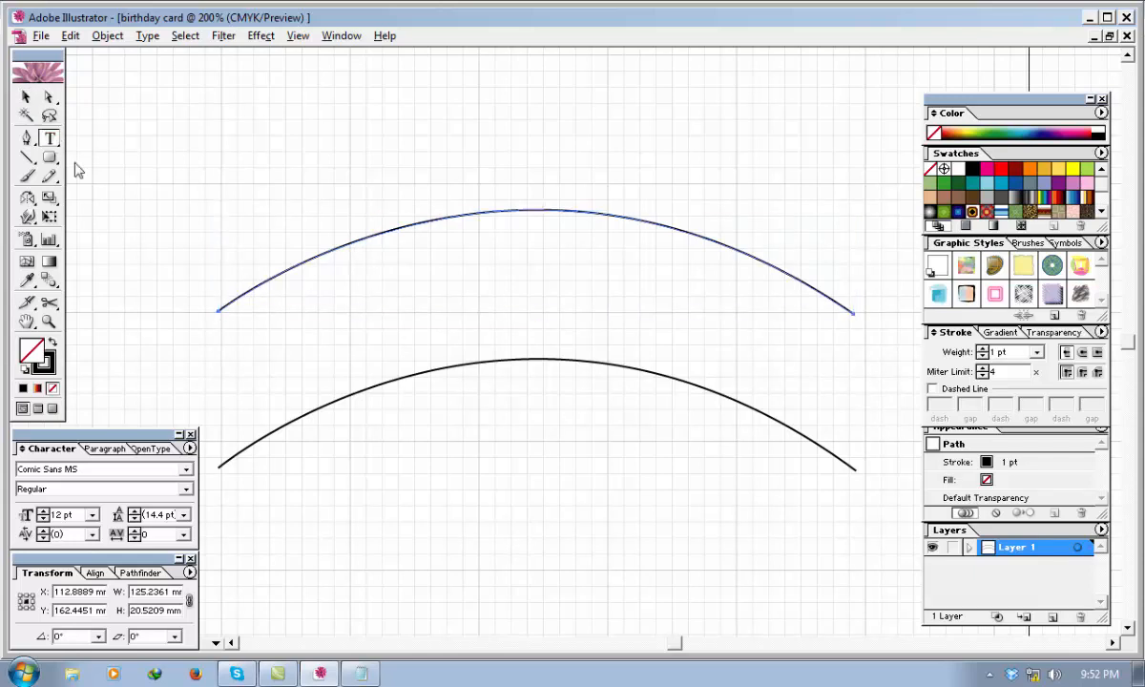
left_click(219, 306)
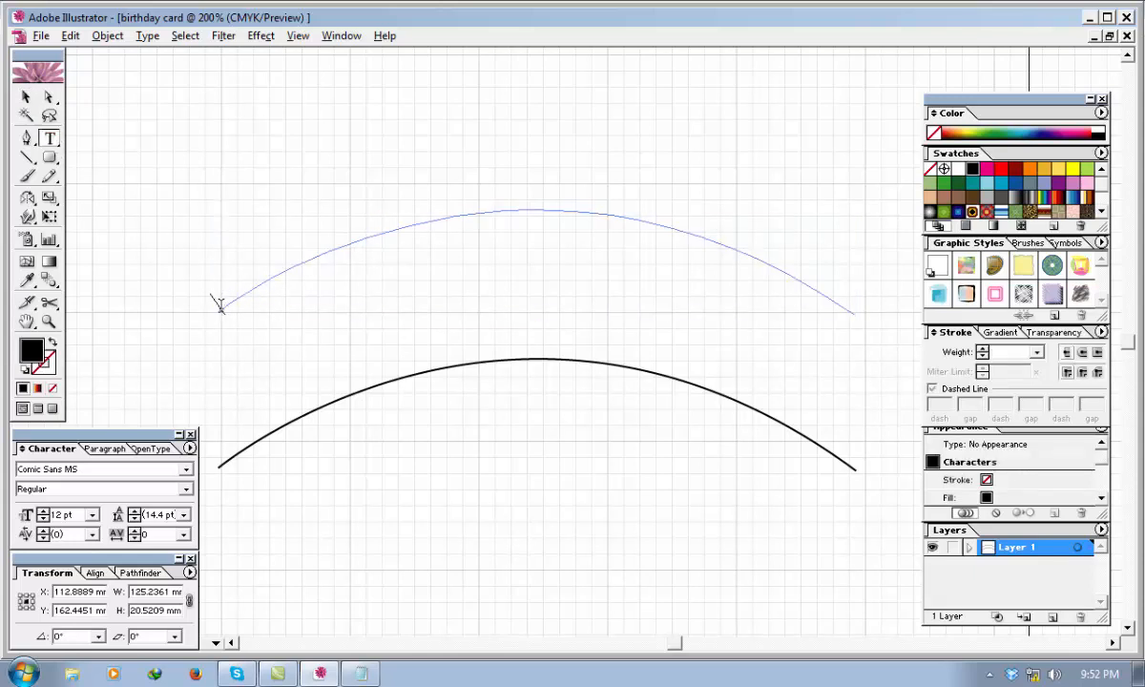
left_click(94, 517)
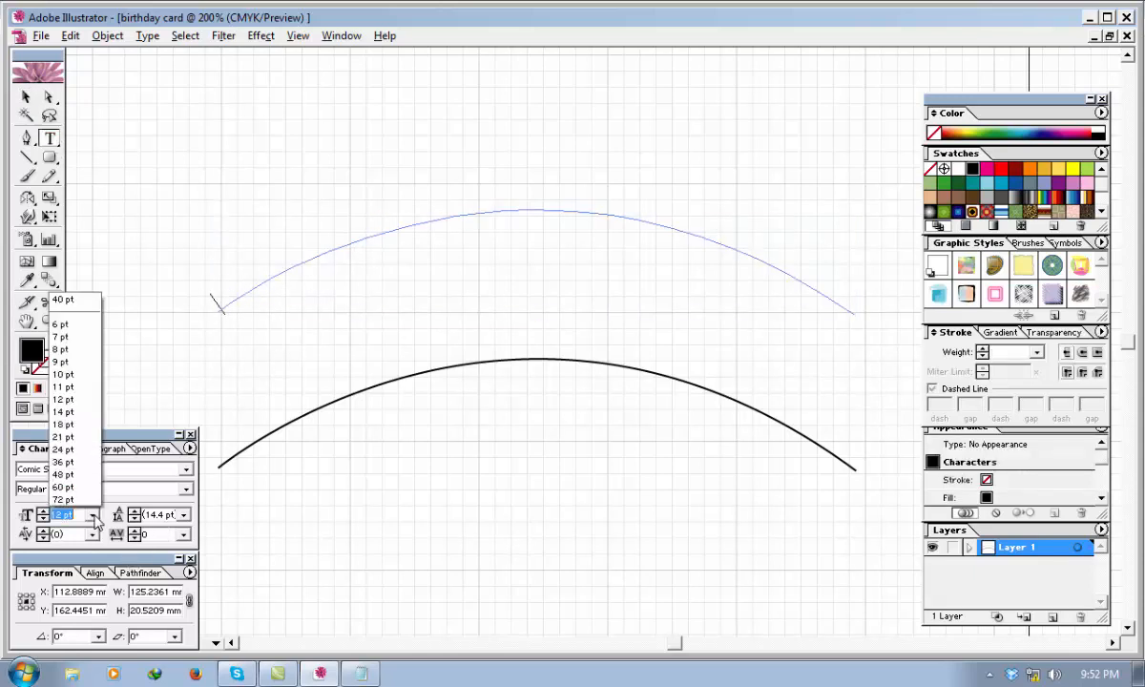
left_click(73, 515)
left_click_drag(74, 516, 14, 512)
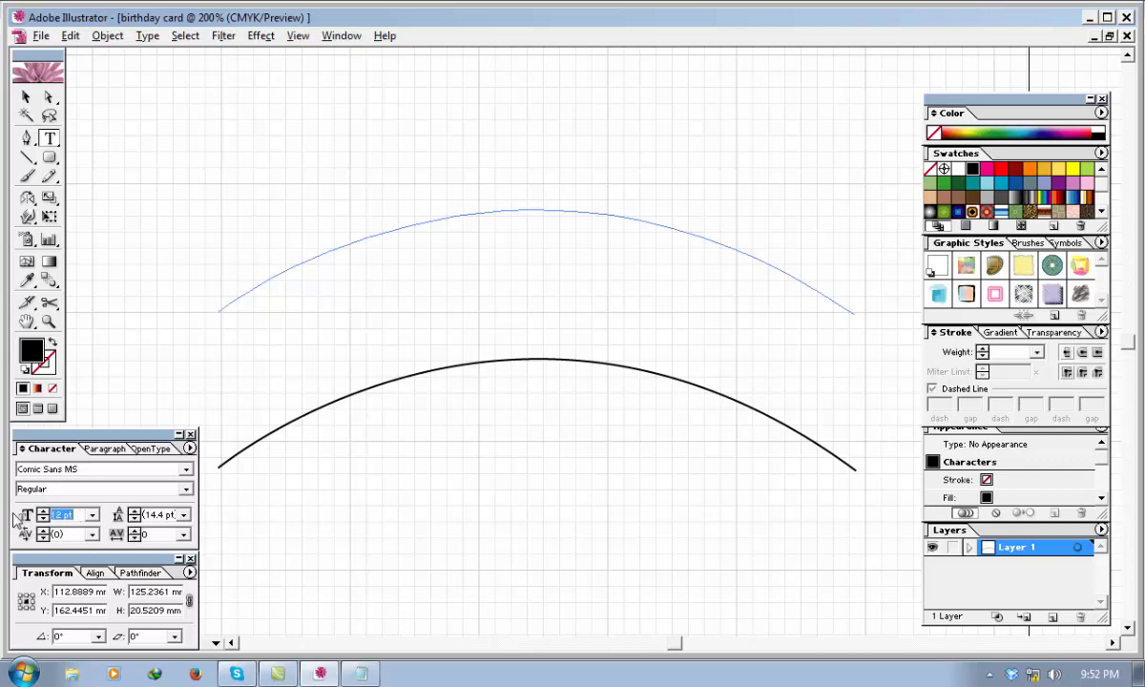
type("40")
key("Return")
type("HAPPY BI")
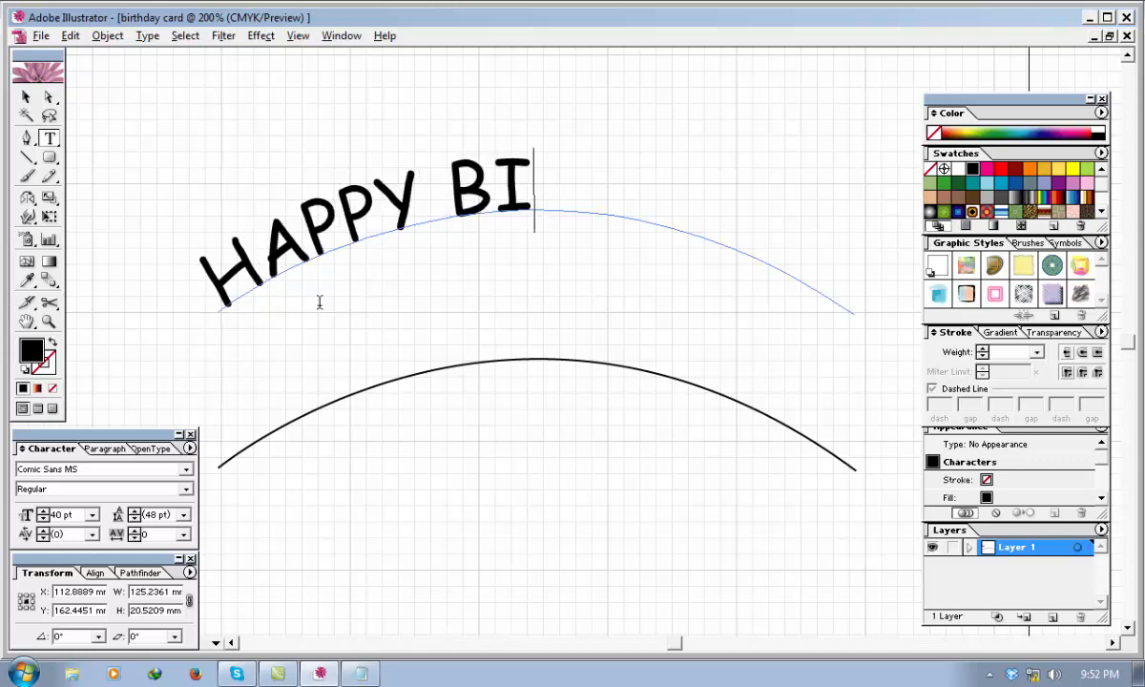
type("RTHDAY")
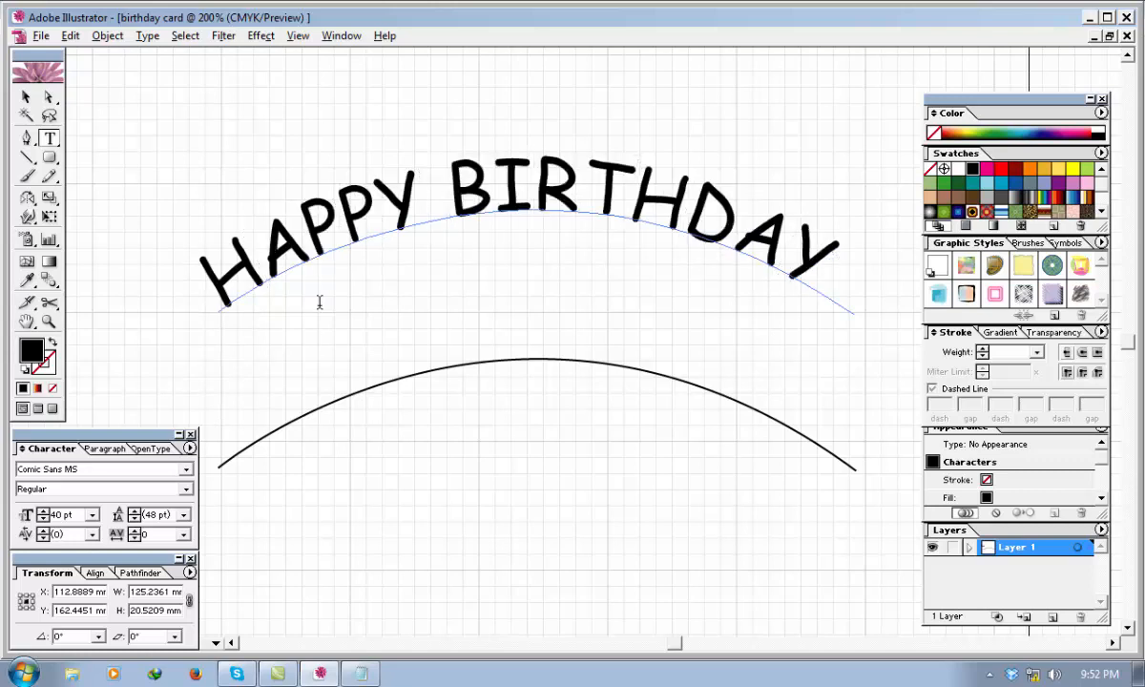
Insert a space before "HAPPY" to shift the upper text right along its arc, and finish text editing.
key("Left")
key("Left")
key("Left")
key("Left")
key("Left")
key("Left")
key("Left")
key("Left")
key("Left")
key("Left")
key("Left")
key("Left")
key("Left")
key("Left")
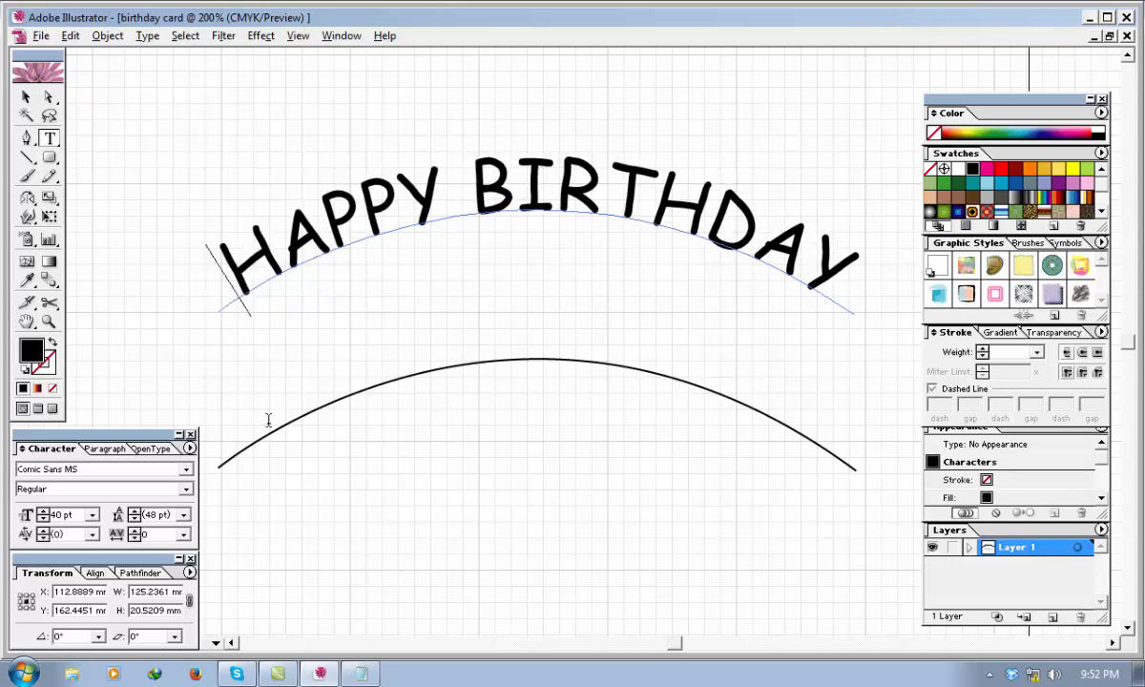
left_click(26, 97)
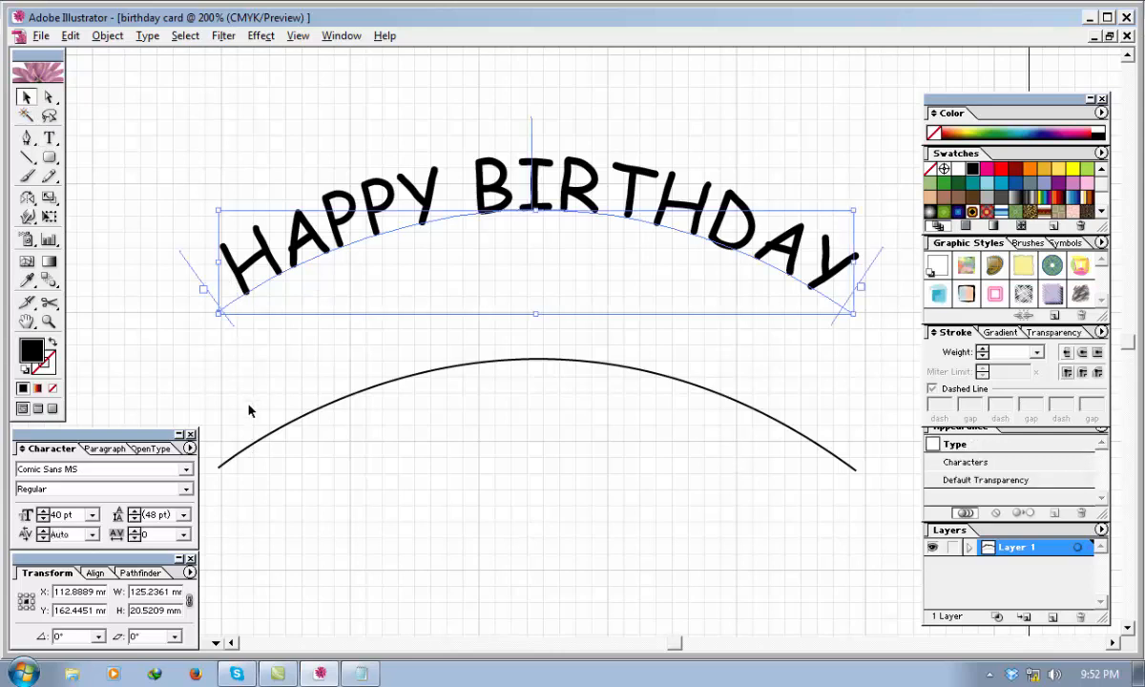
Add the text "TO YOU" at 40 pt along the lower arc, starting about a quarter of the way from its left end.
left_click(262, 446)
left_click(261, 441)
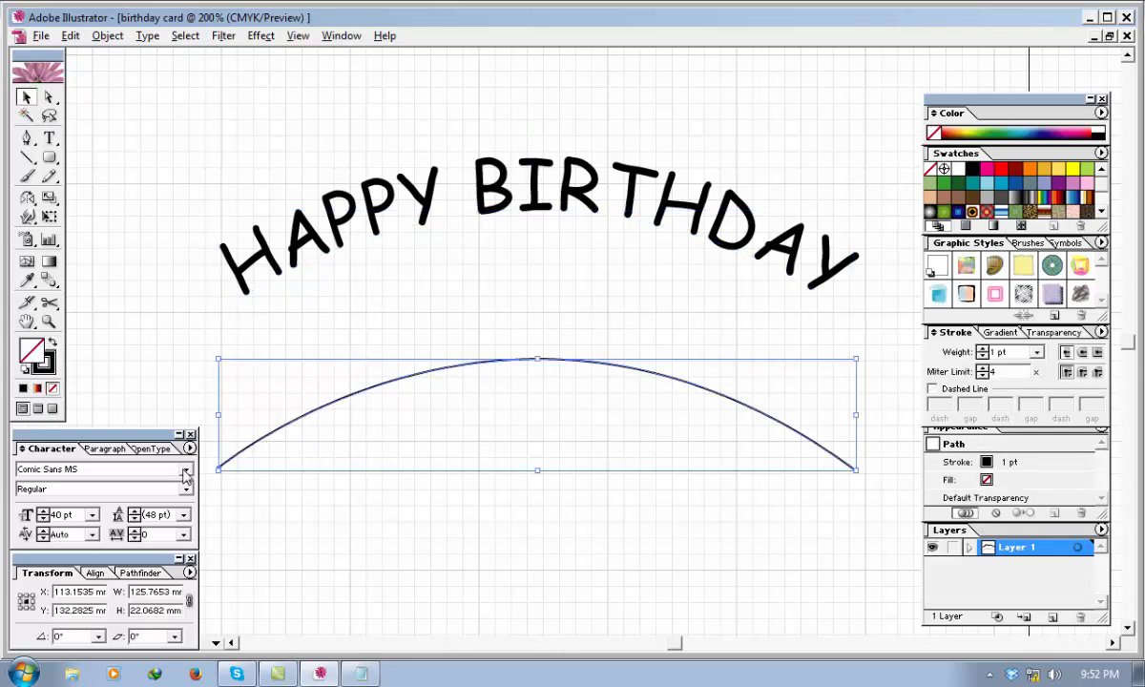
left_click(50, 137)
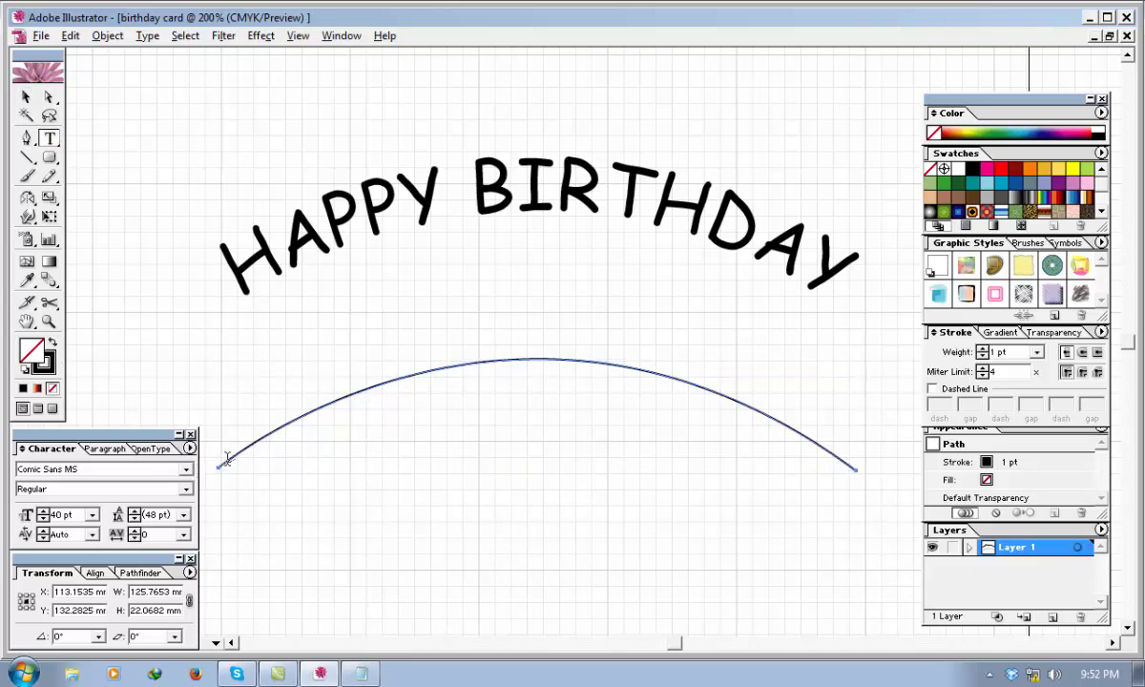
left_click(366, 390)
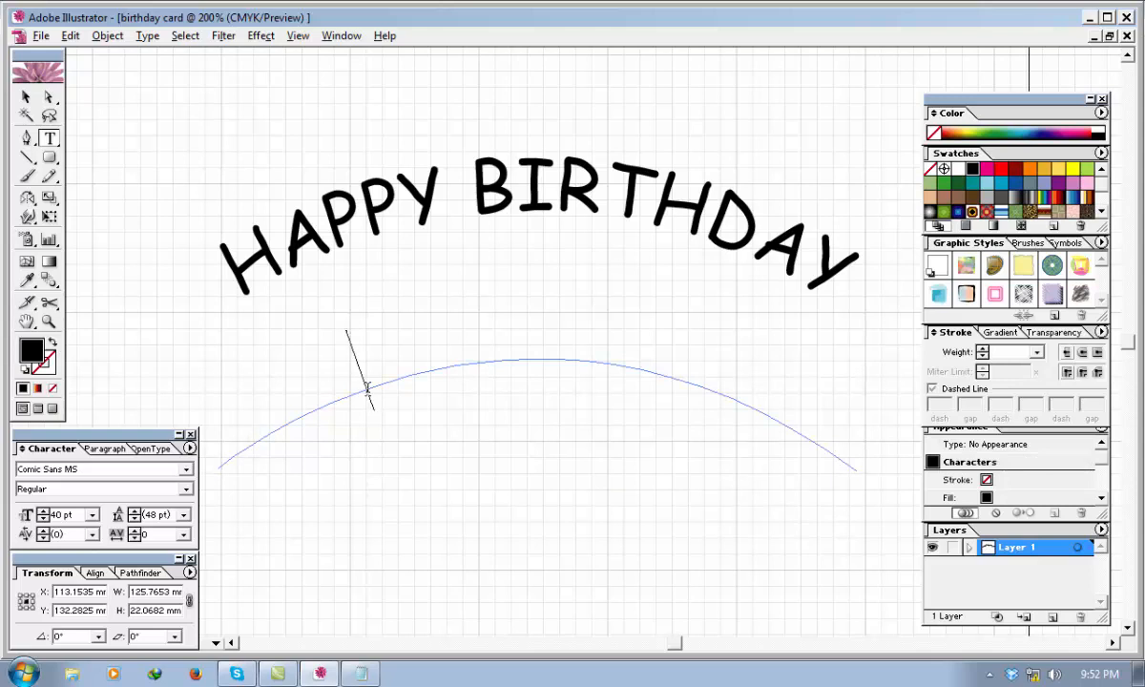
type("TO YOU")
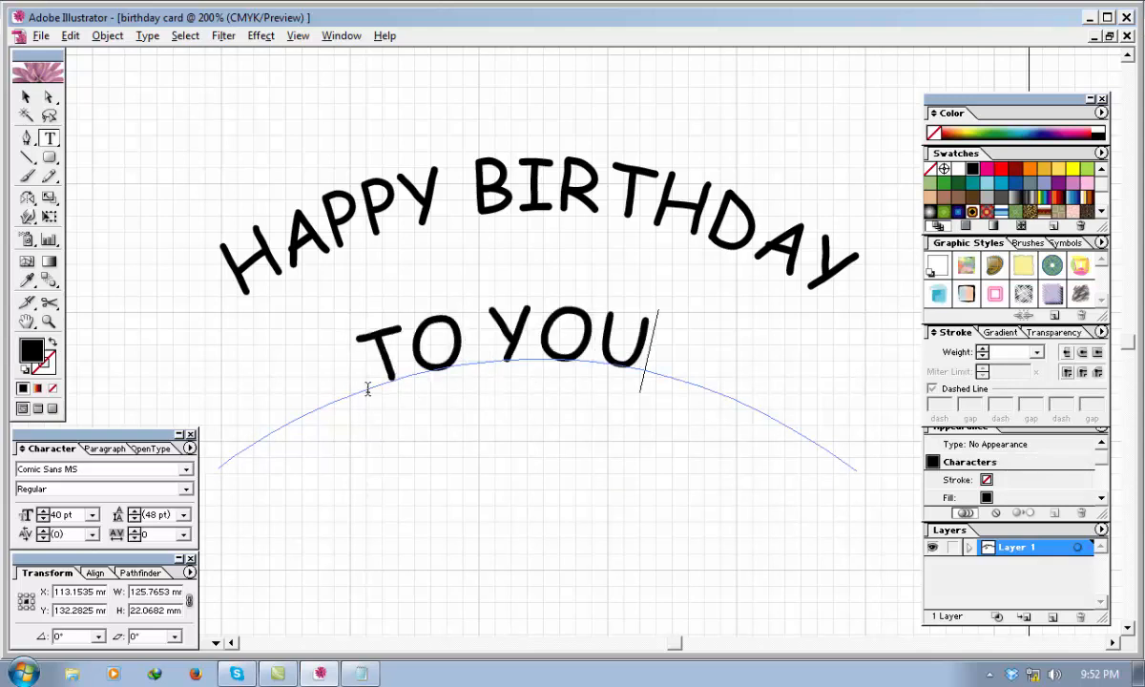
Insert a space before "TO" to centre the lower text on its arc, and finish text editing.
key("Left")
key("Left")
key("Left")
key("Left")
key("Left")
key("Left")
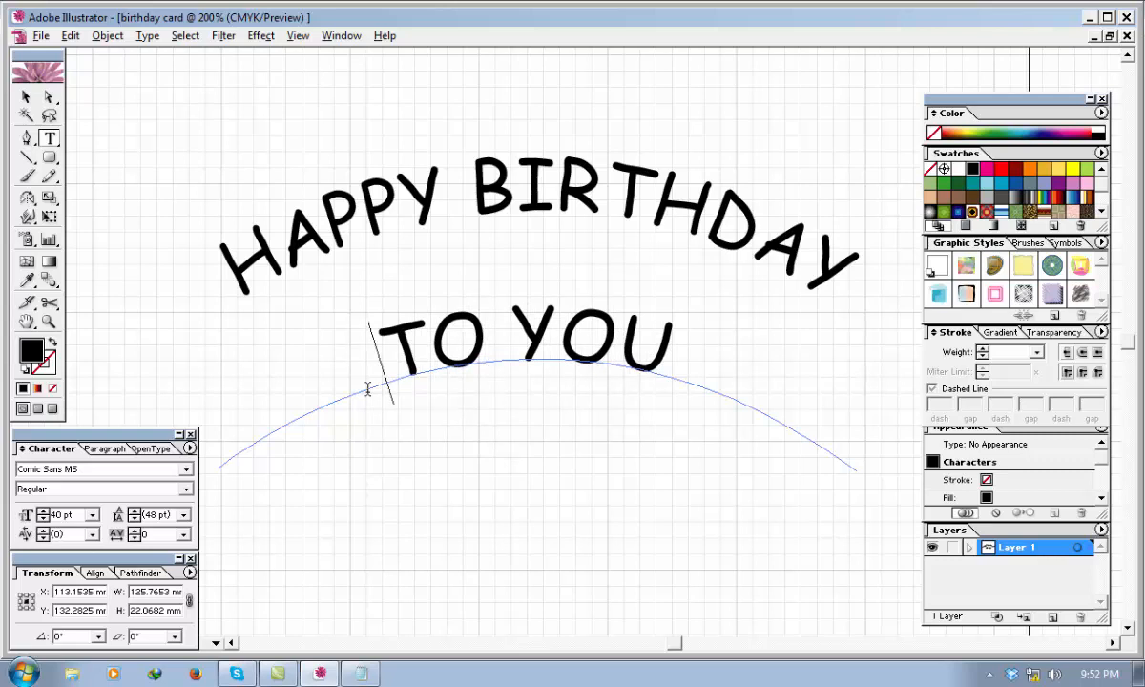
left_click(26, 97)
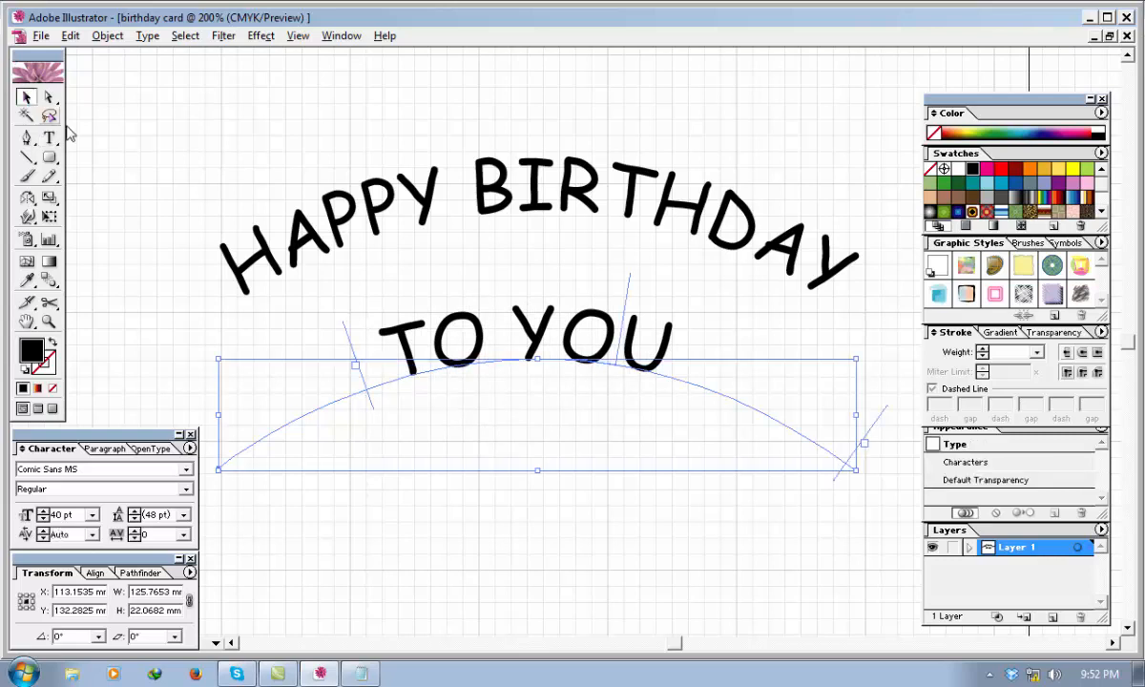
Move the "TO YOU" arc text straight up by about 9.5 mm, closer to the "HAPPY BIRTHDAY" line.
left_click_drag(630, 506, 443, 262)
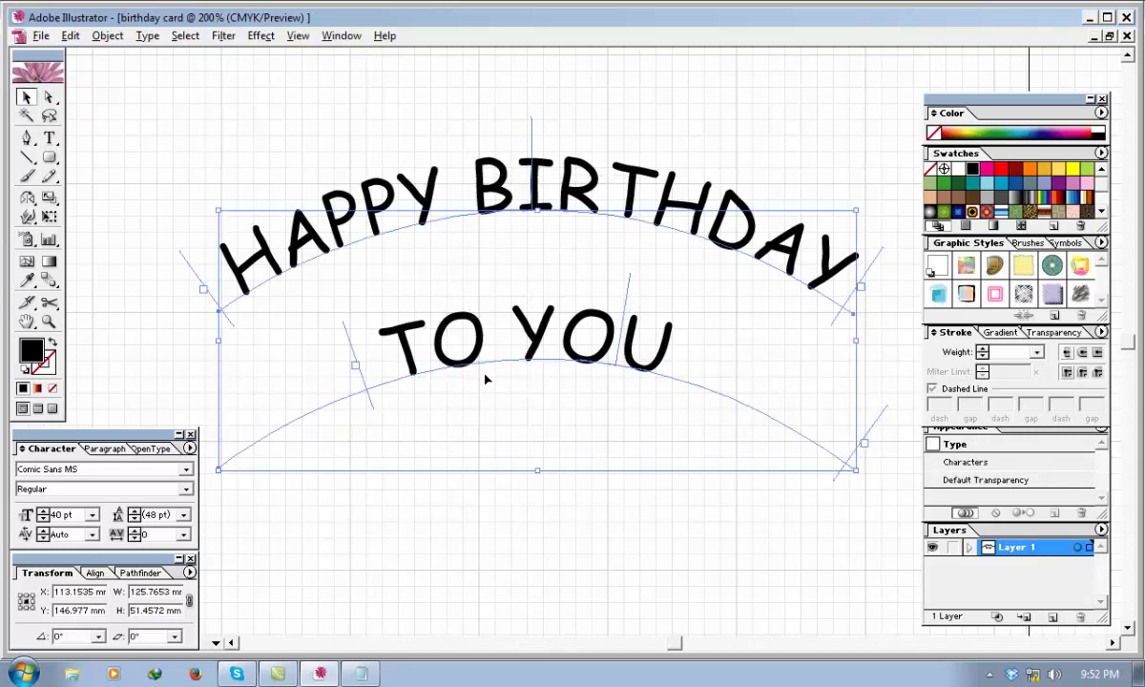
left_click(513, 537)
left_click(538, 363)
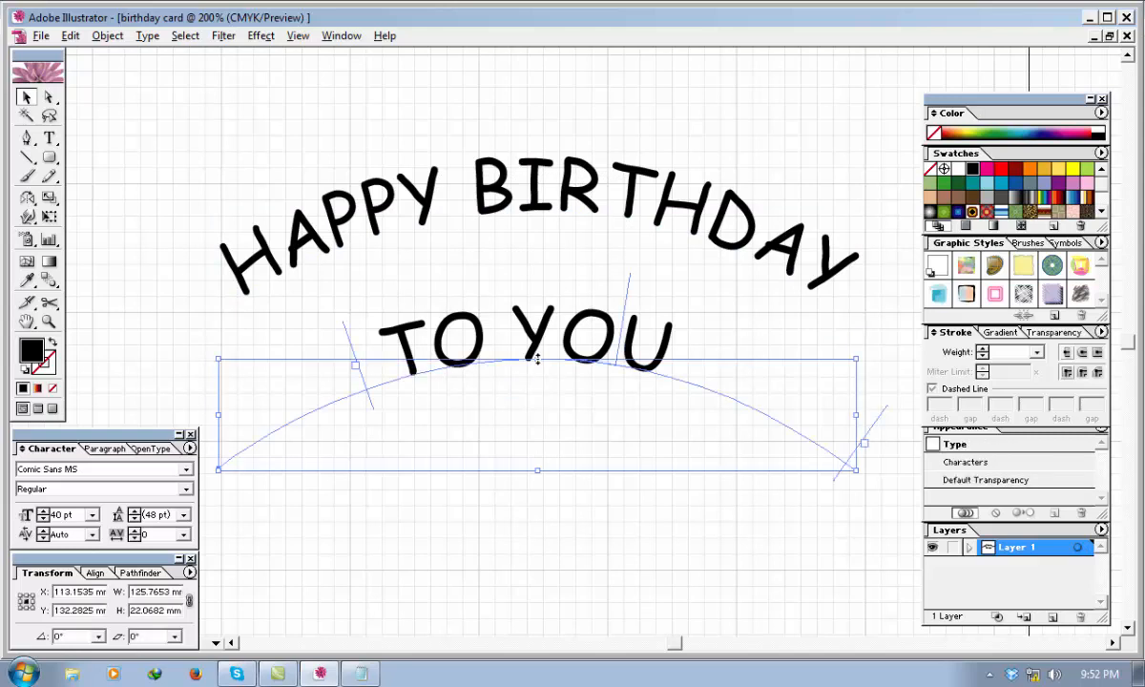
key("Up")
key("Up")
key("Up")
key("Up")
key("Up")
key("Up")
key("Up")
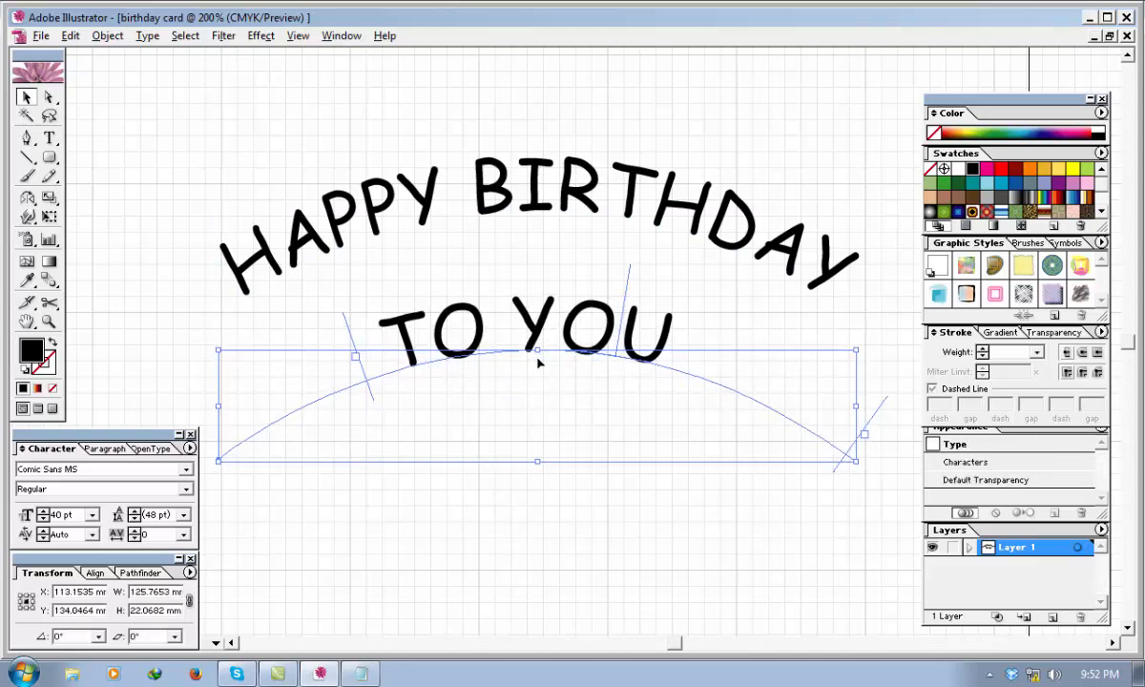
key("Up")
key("Up")
key("Up")
key("Up")
key("Up")
key("Up")
key("Up")
key("Up")
key("Up")
key("Up")
key("Up")
key("Up")
key("Up")
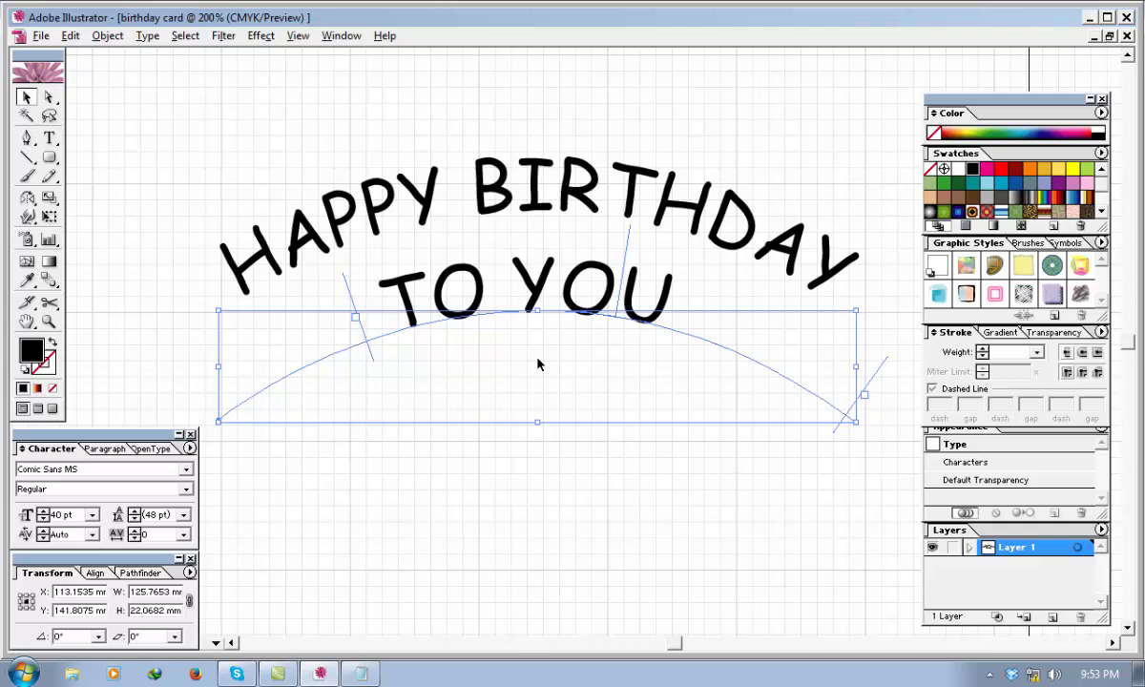
Convert both curved text lines to outlines and ungroup them into separate letter shapes.
left_click(521, 495)
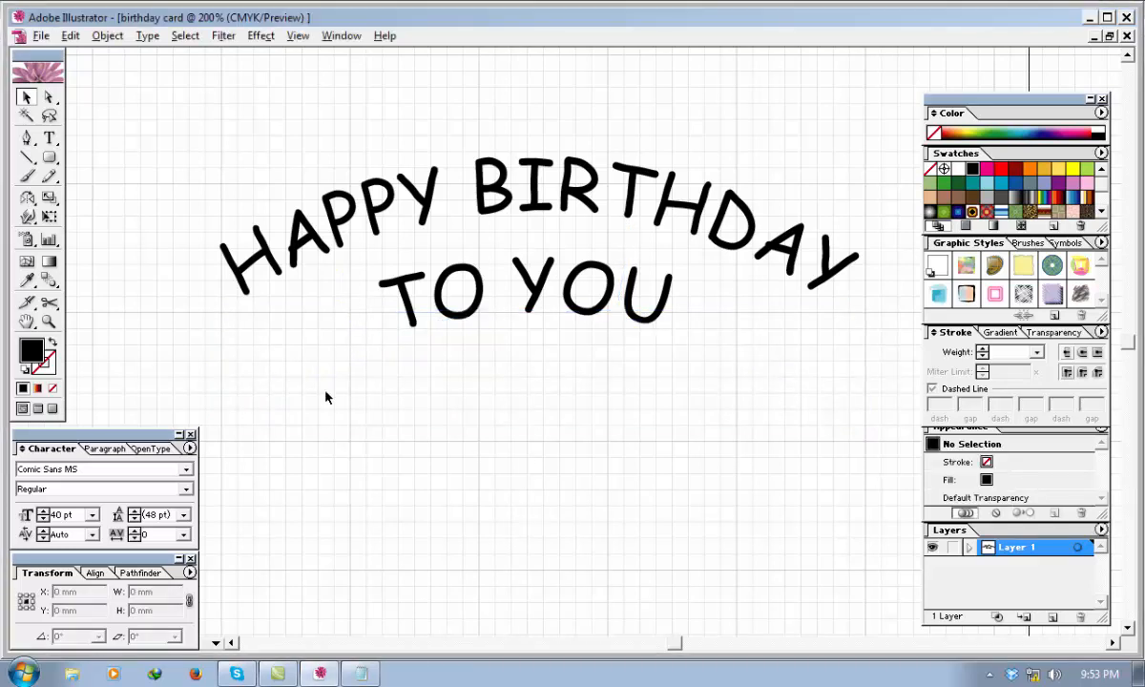
left_click_drag(751, 479, 382, 202)
right_click(451, 299)
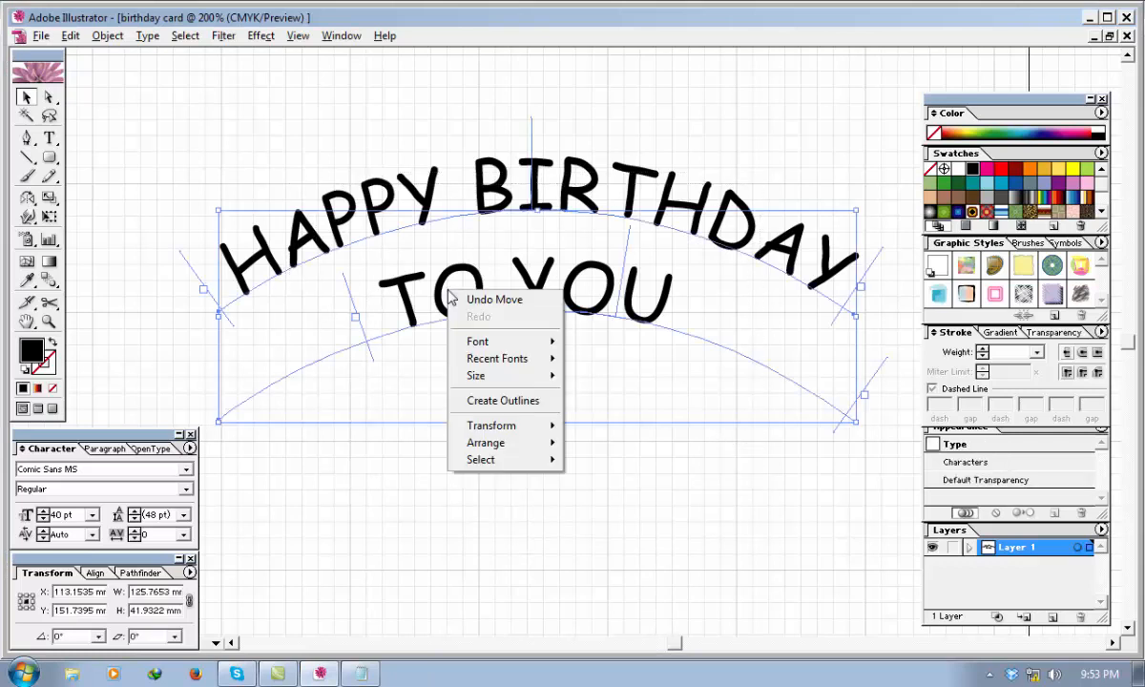
left_click(500, 400)
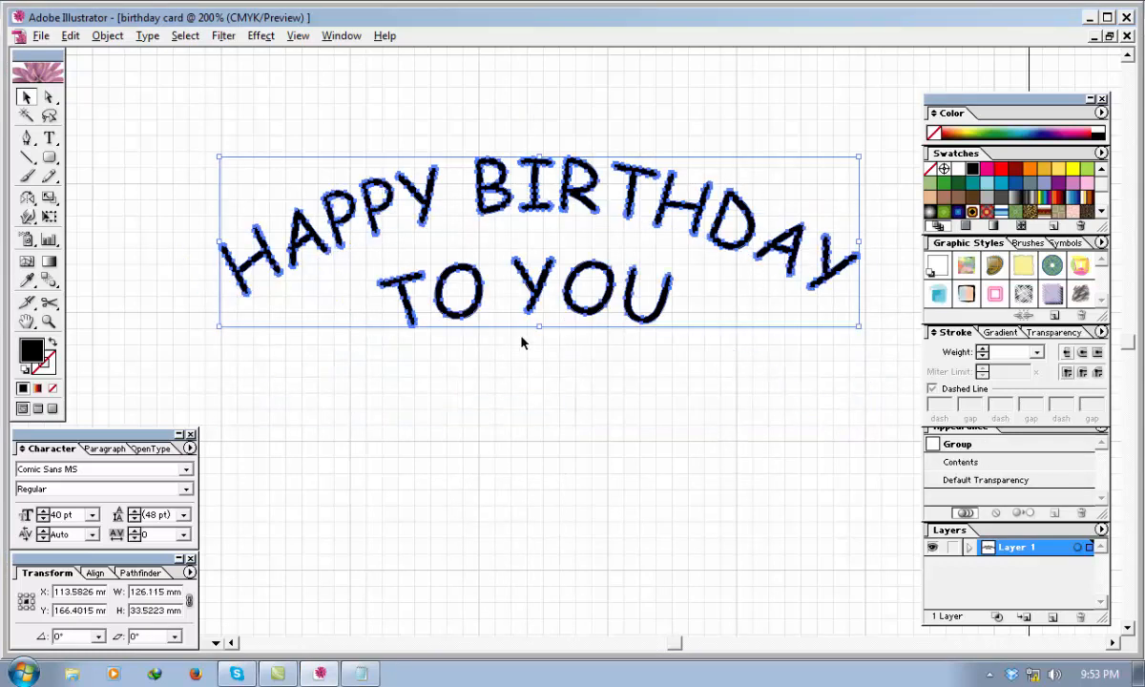
right_click(436, 293)
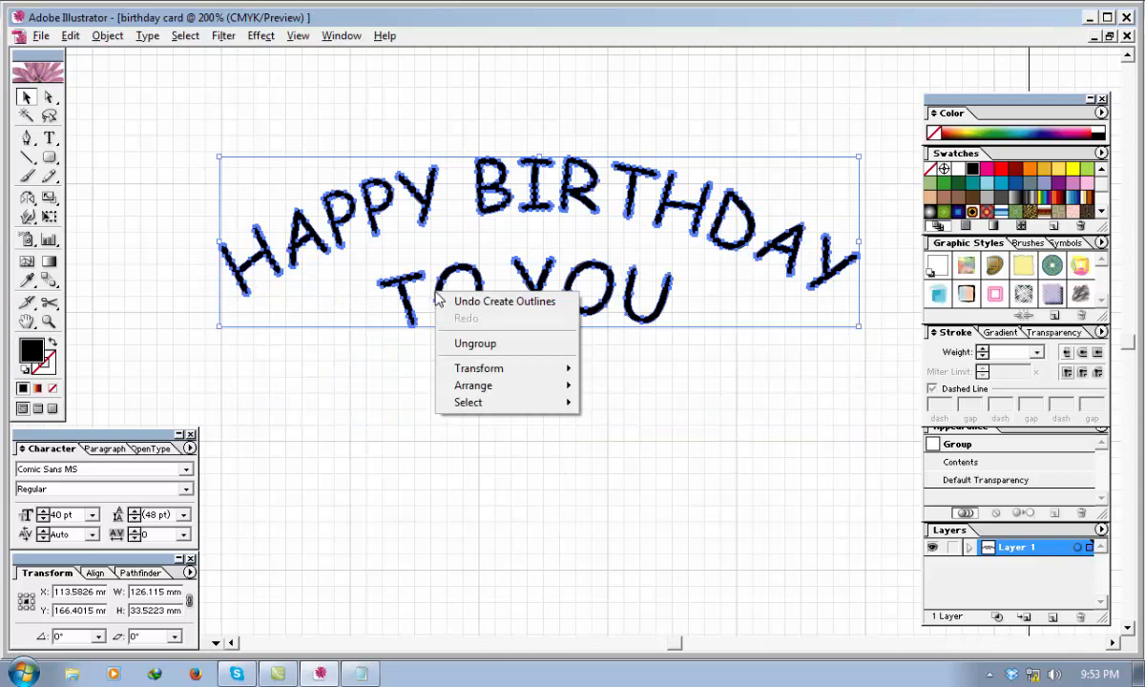
left_click(464, 349)
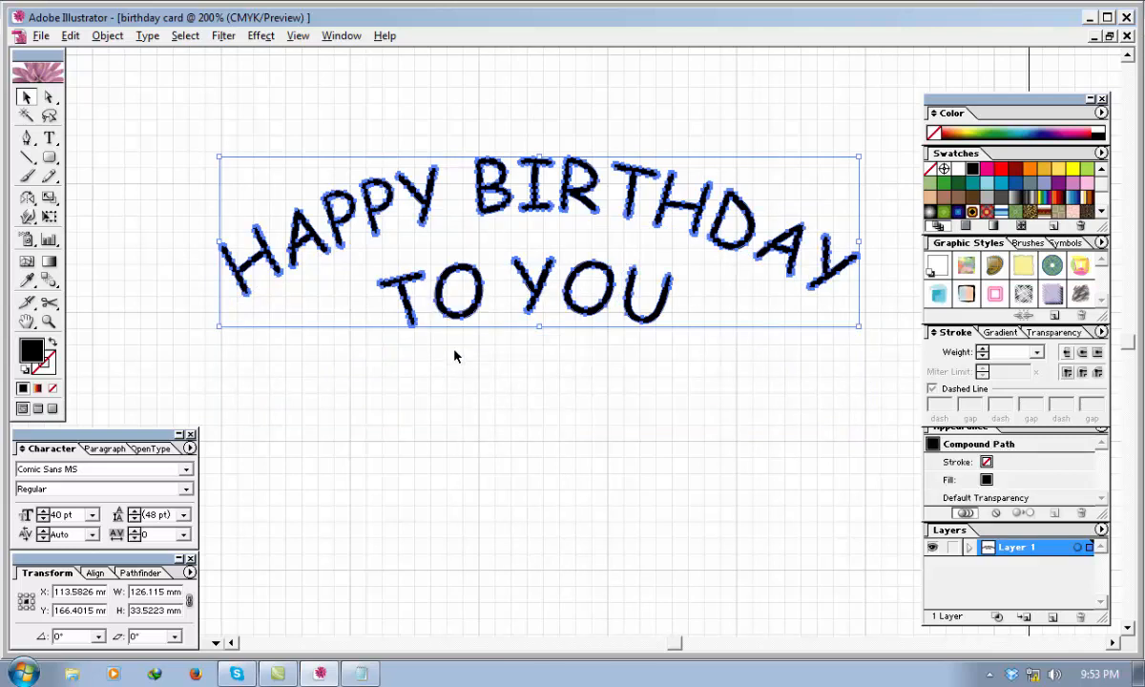
left_click(306, 368)
Fill the letter H of "HAPPY" with magenta and the letter A with light sage green.
left_click(277, 273)
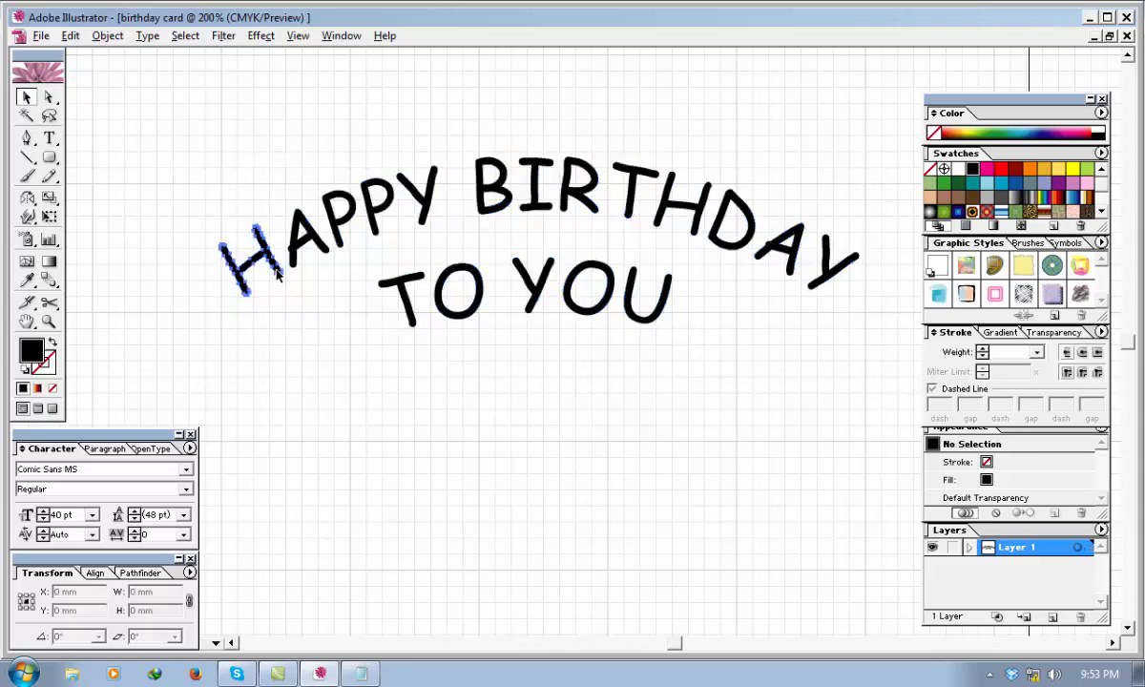
left_click(987, 170)
left_click(309, 268)
left_click(318, 242)
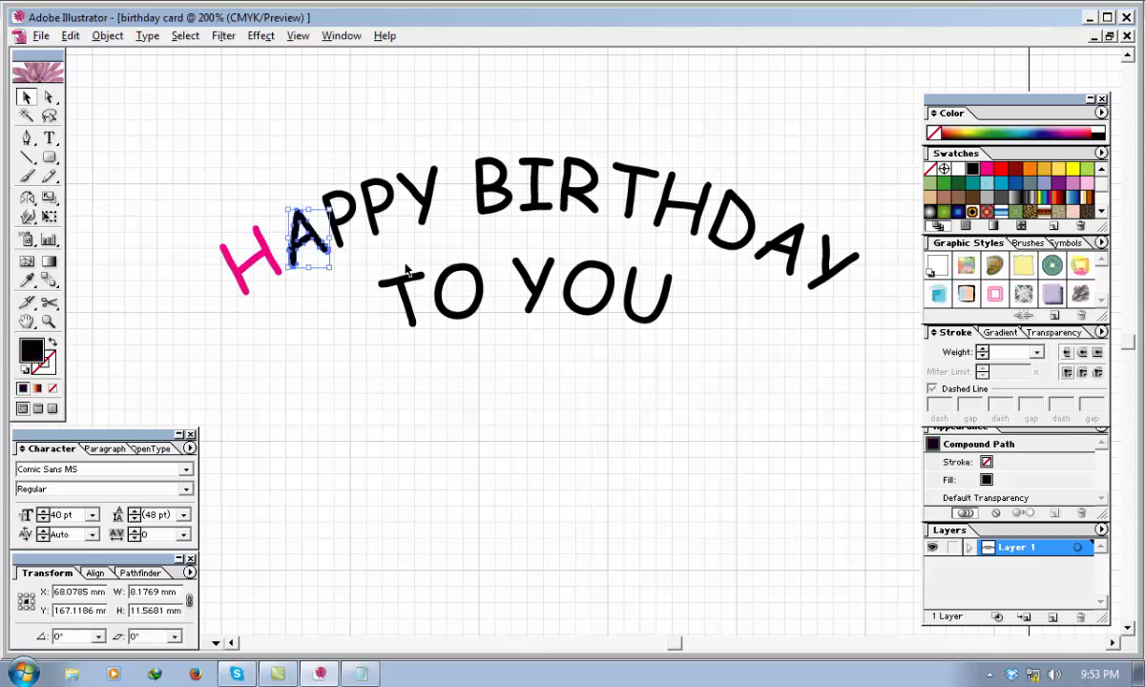
left_click(931, 183)
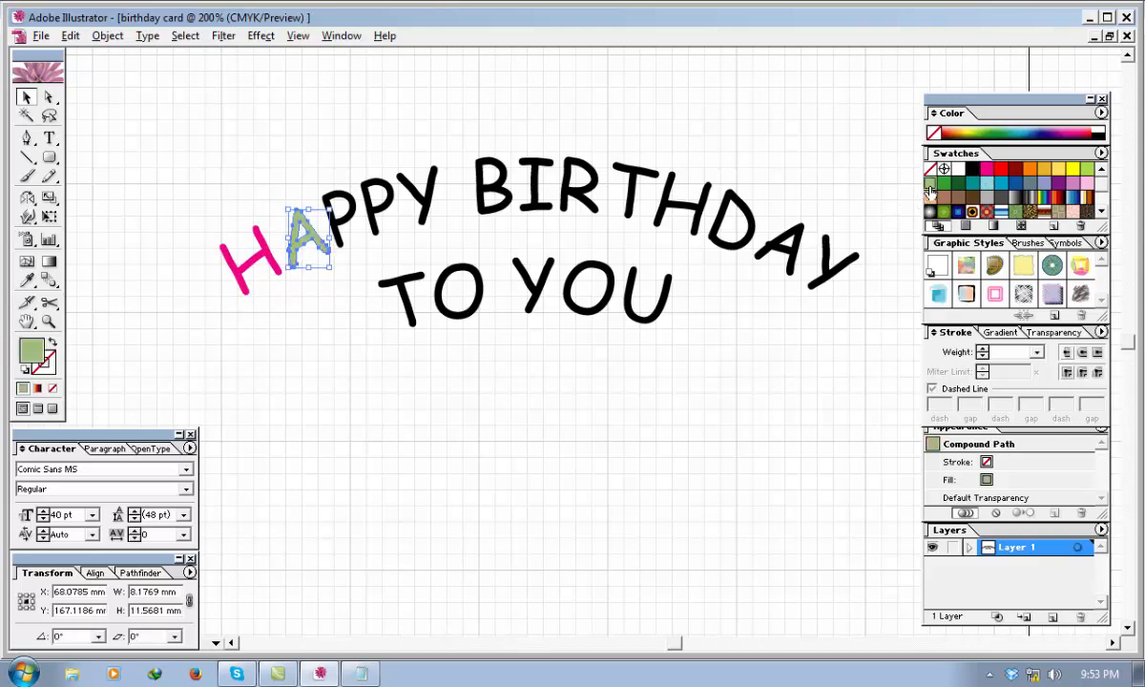
left_click(388, 248)
Fill the remaining letters of "HAPPY": the first P dark red, the second P teal and the Y golden orange.
left_click(351, 222)
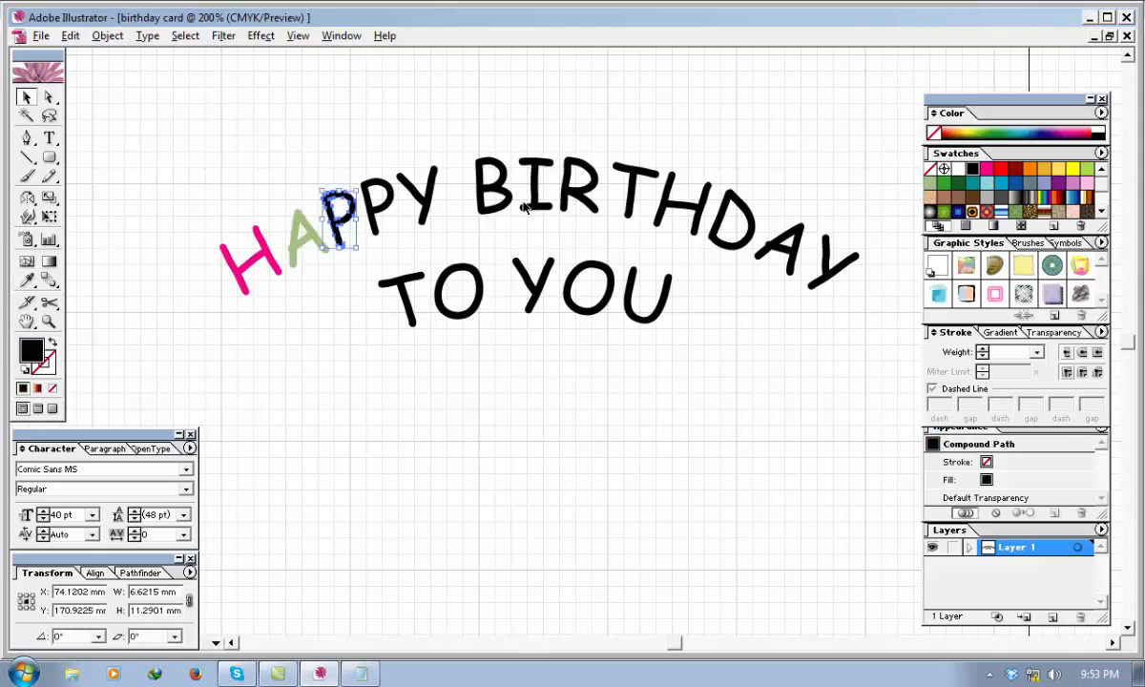
left_click(1015, 169)
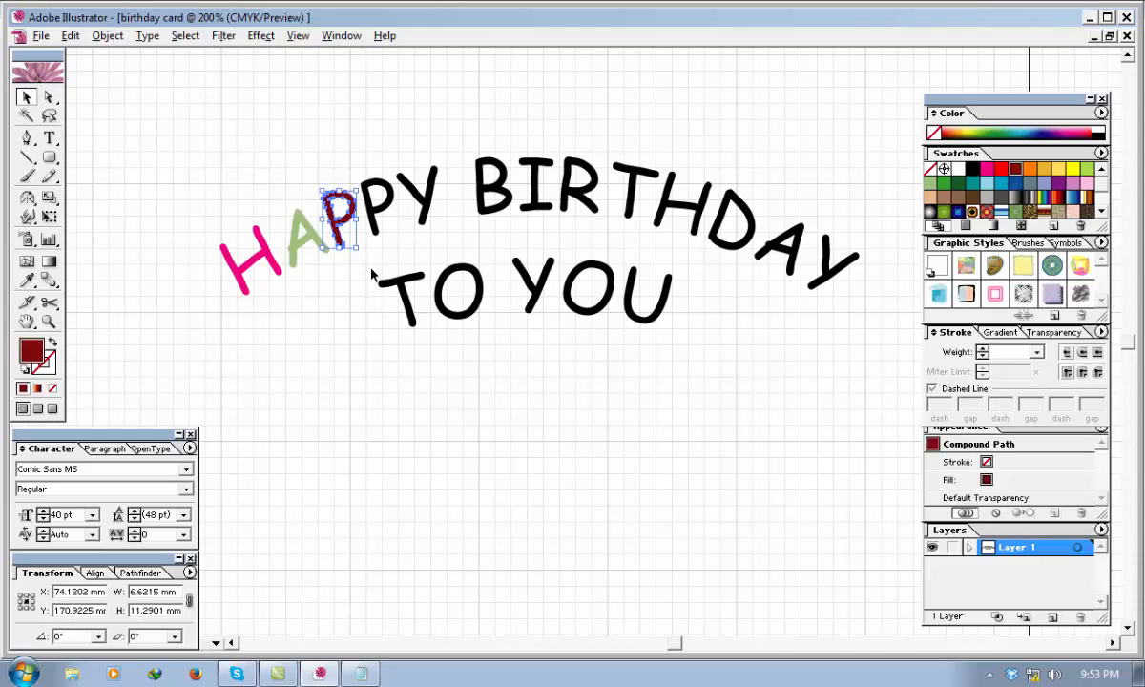
left_click(372, 274)
left_click(377, 202)
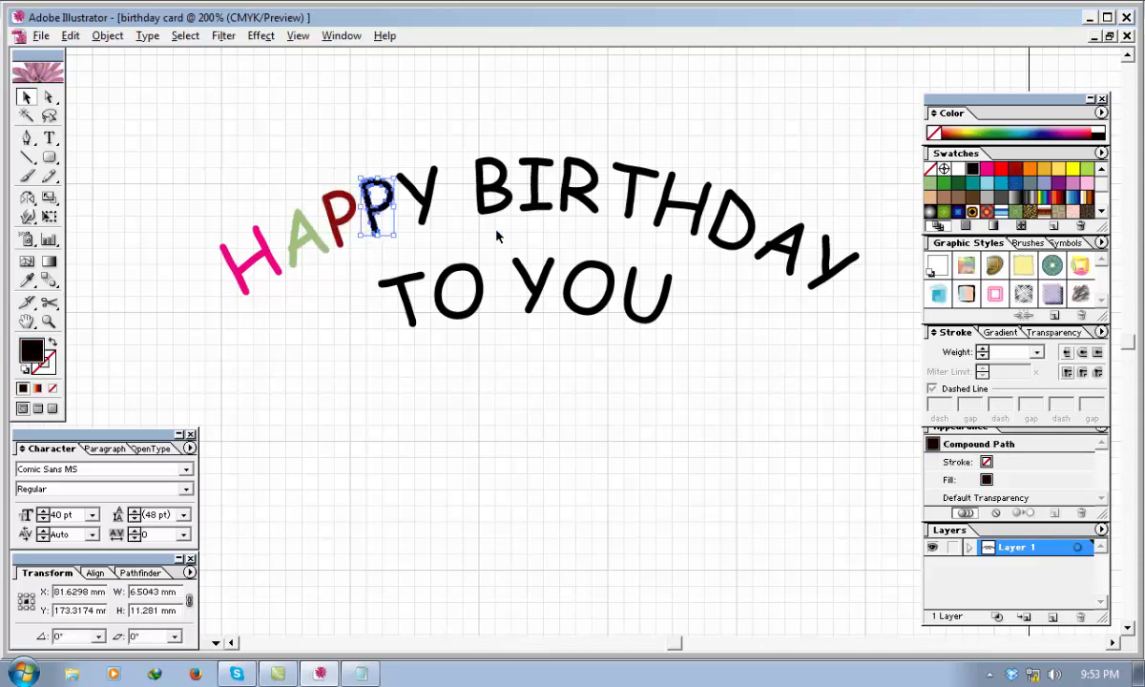
left_click(971, 183)
left_click(429, 205)
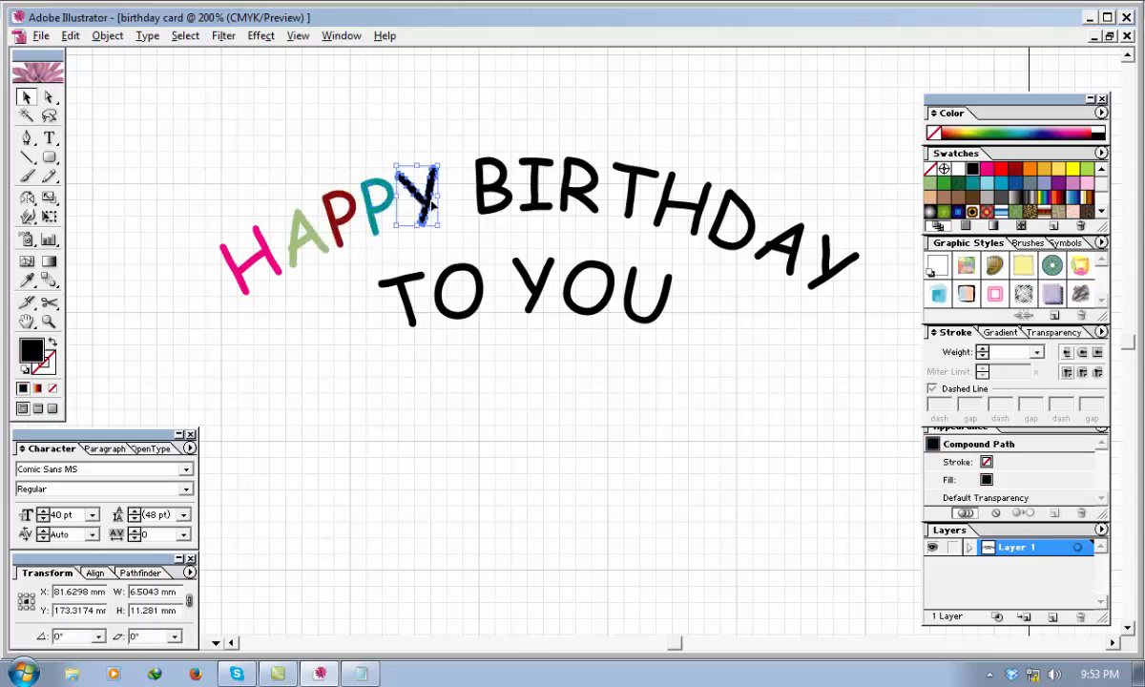
left_click(1043, 169)
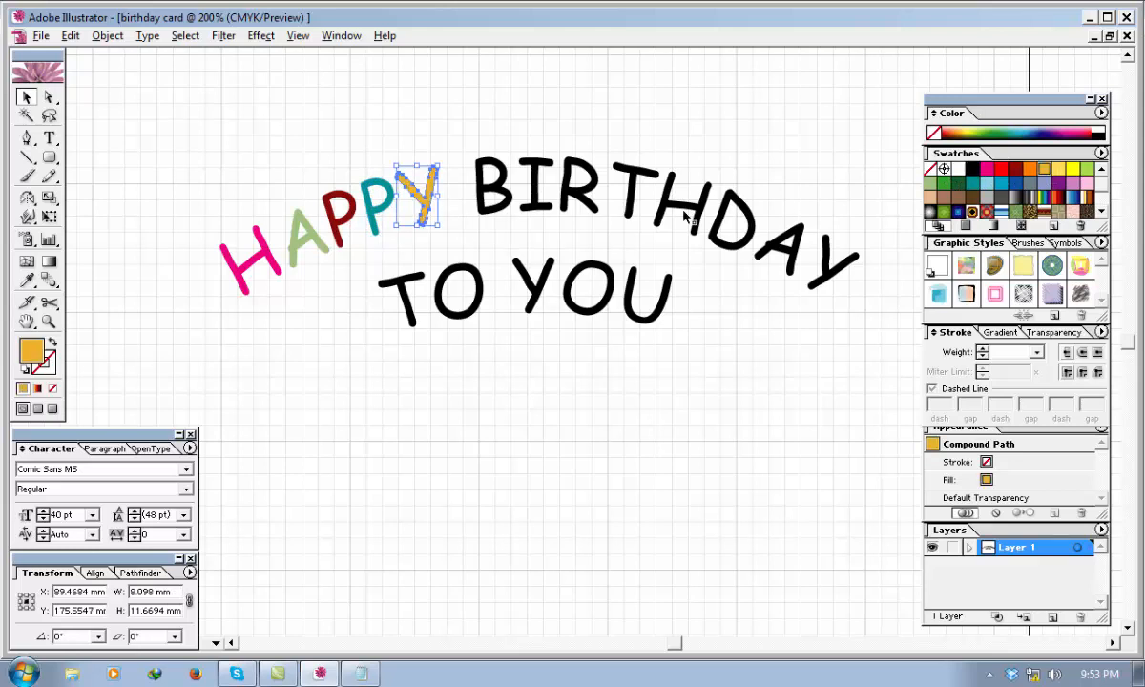
Fill the first three letters of "BIRTHDAY": the B red, the I lime green and the R light yellow.
left_click(487, 196)
left_click(999, 172)
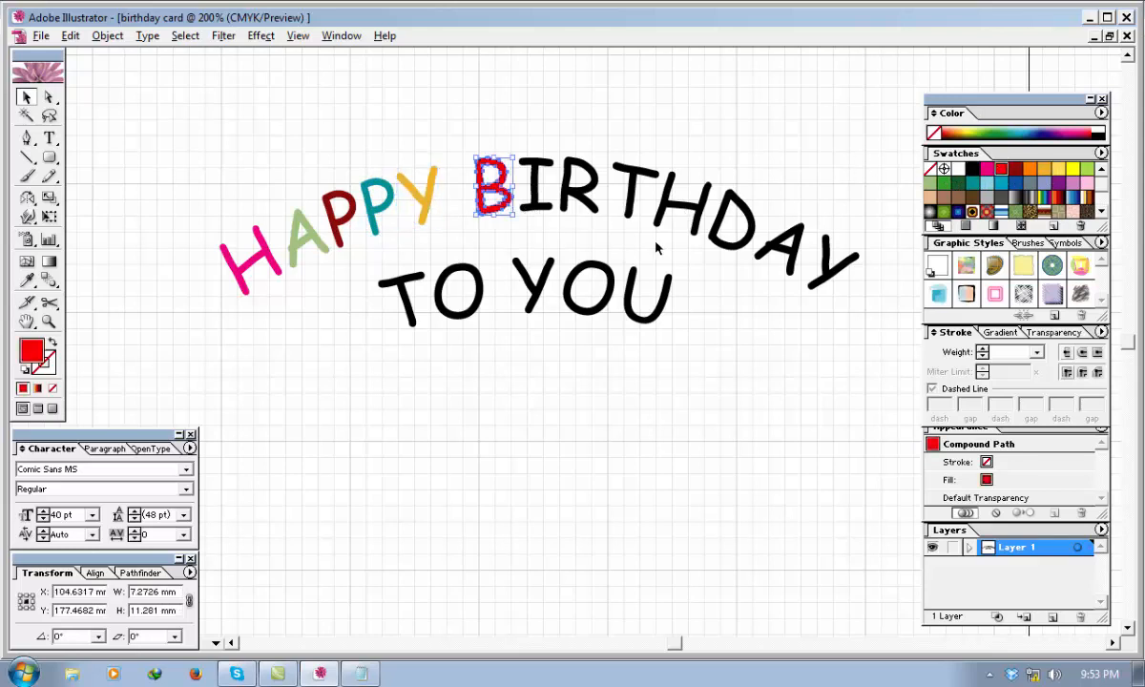
left_click(534, 208)
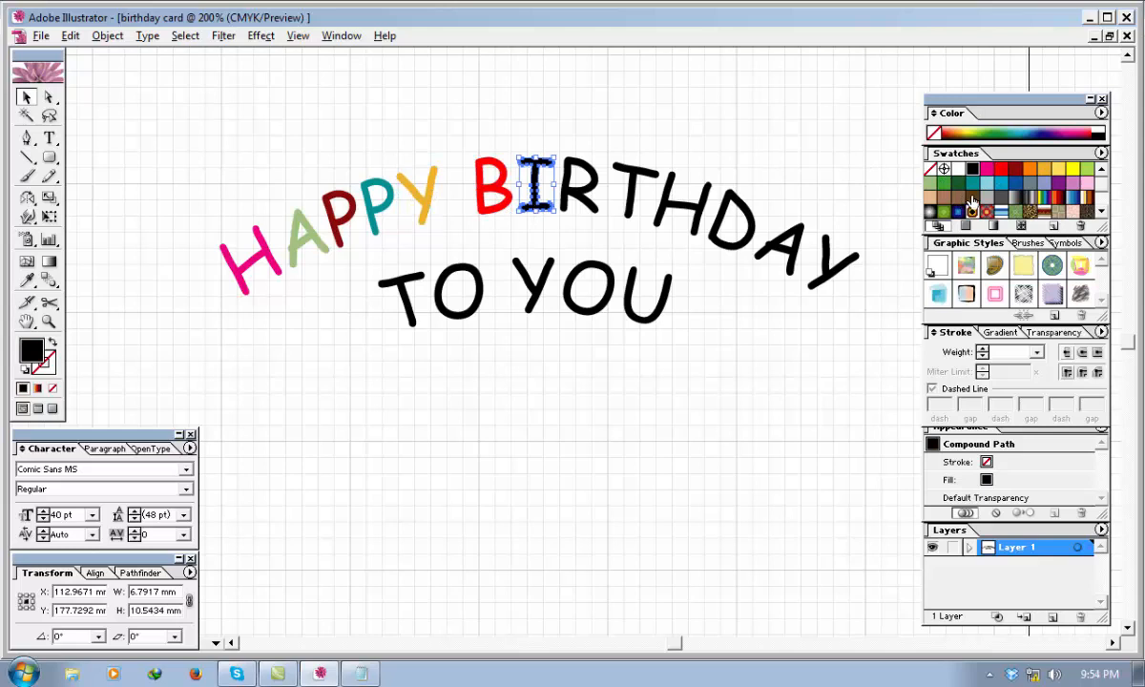
left_click(1016, 166)
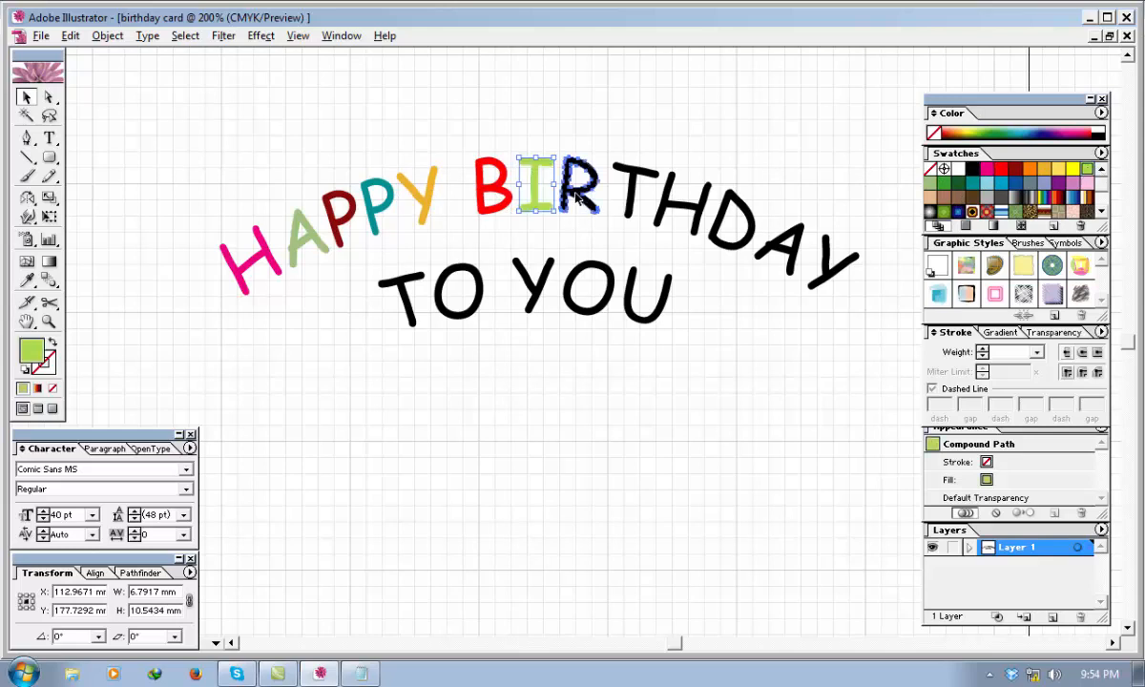
left_click(577, 195)
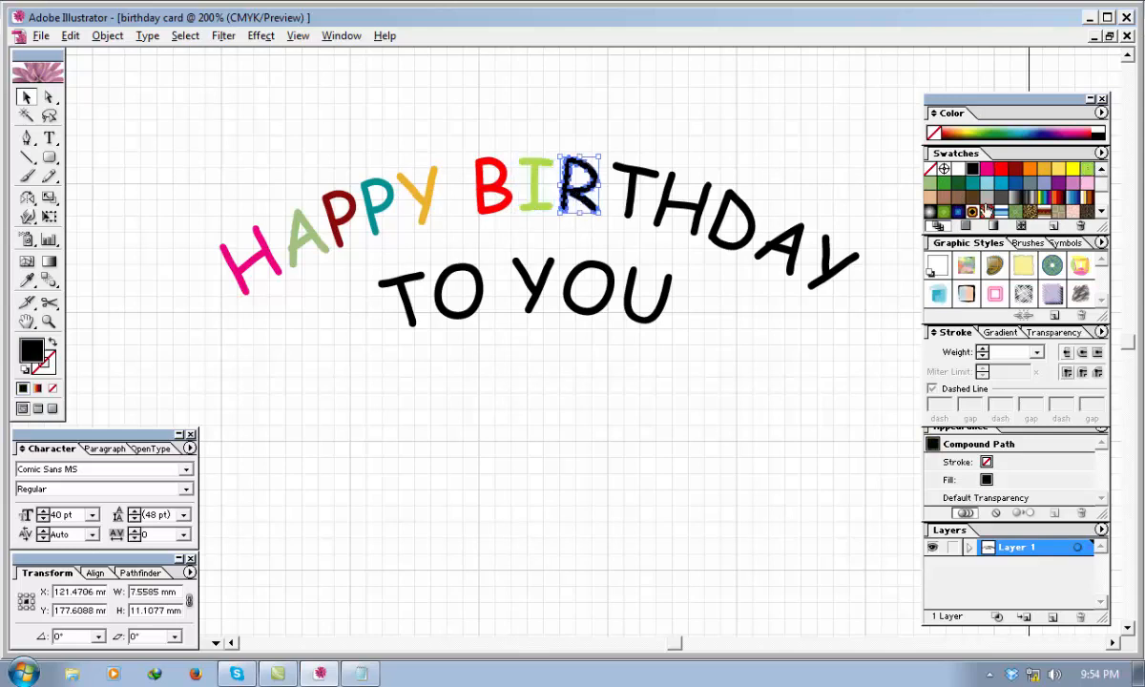
left_click(1057, 170)
Fill the letter T of "BIRTHDAY" with dark green and the letter H with purple.
left_click(632, 191)
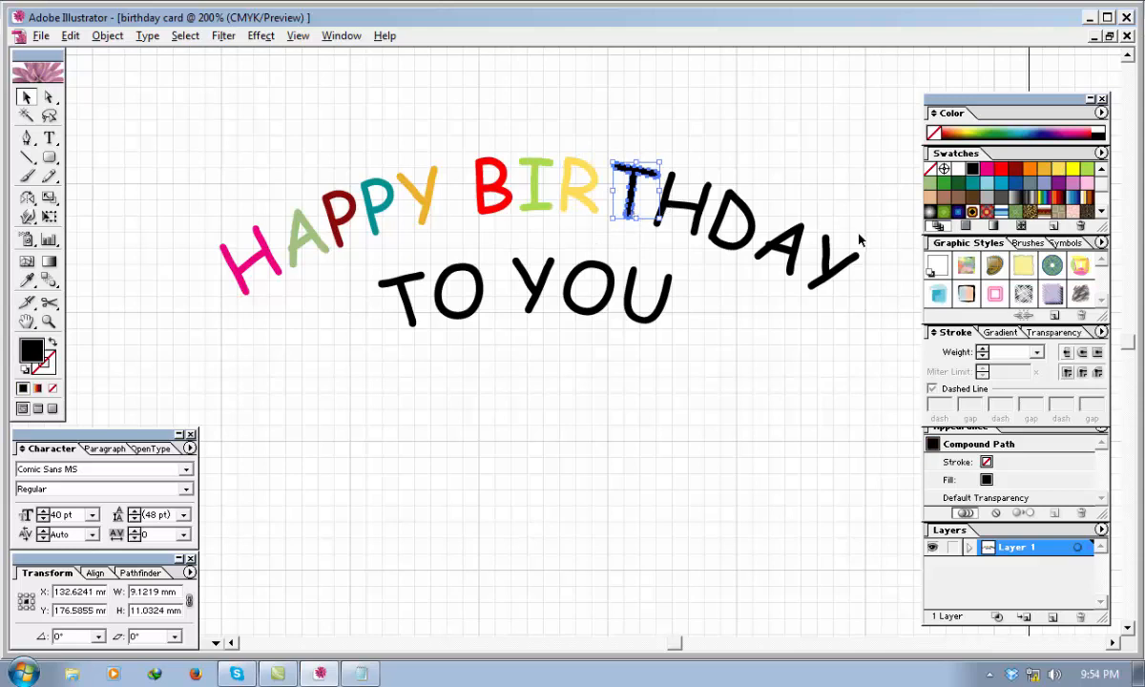
left_click(956, 196)
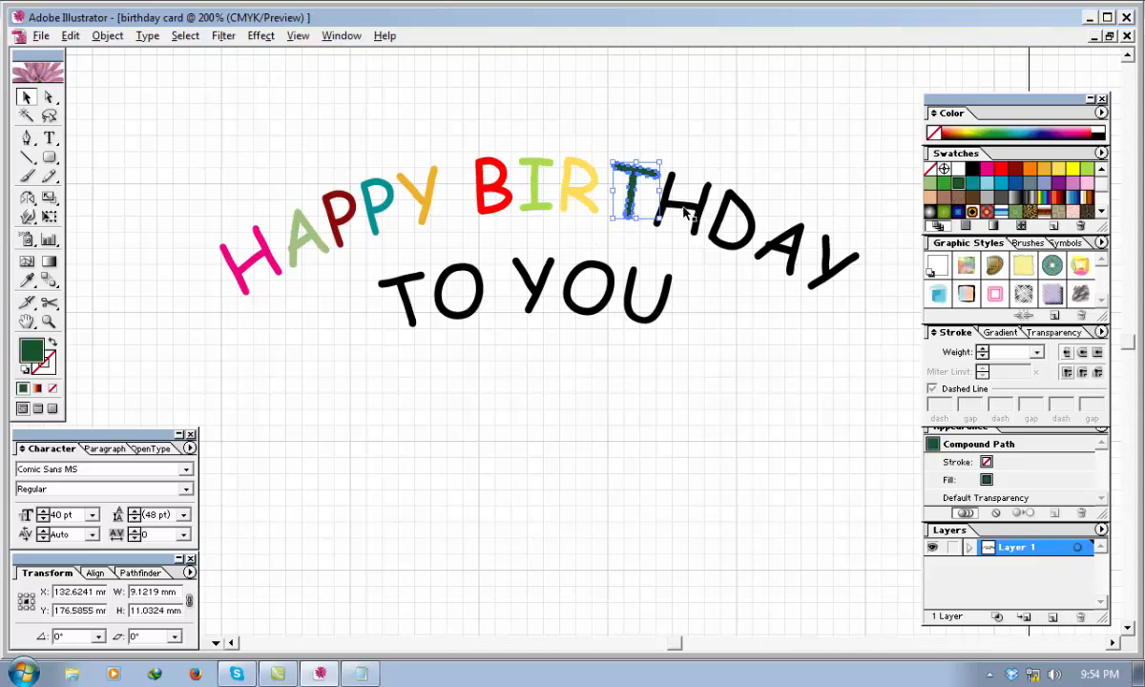
left_click(682, 210)
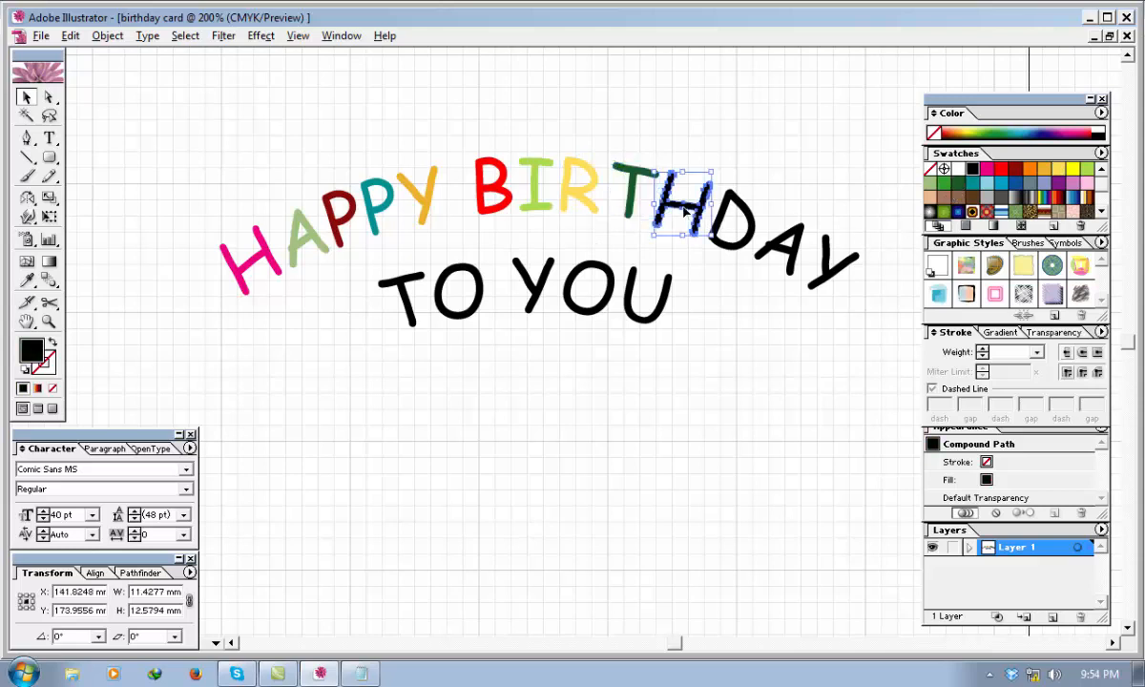
left_click(944, 182)
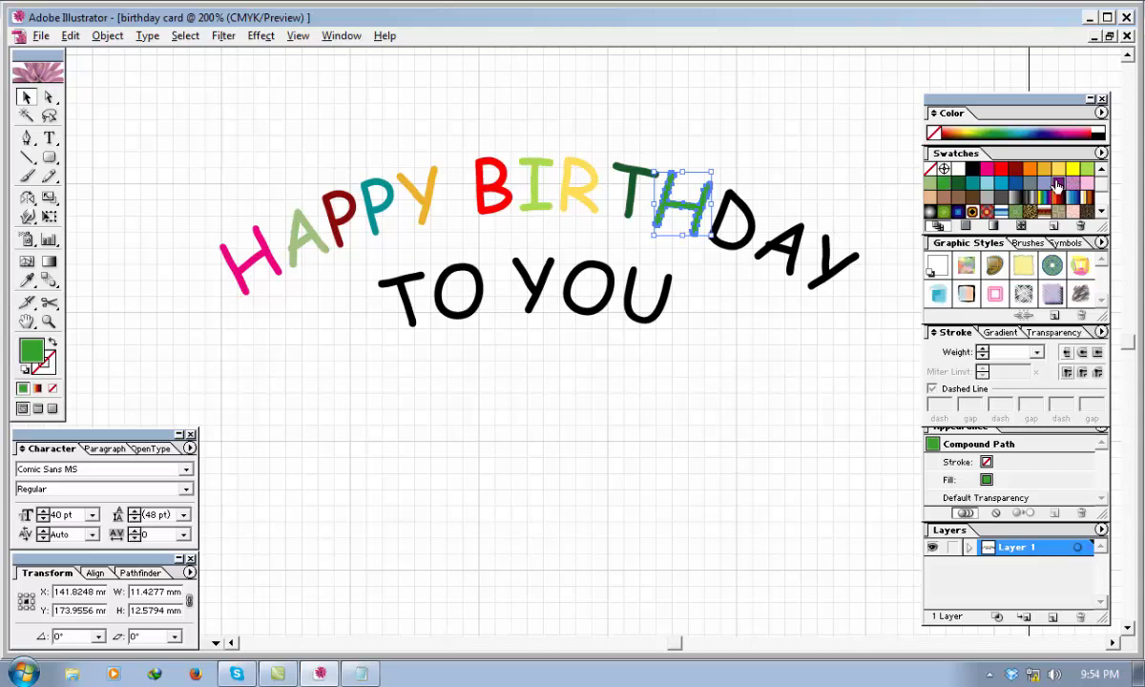
left_click(1000, 180)
Fill the last three letters of "BIRTHDAY": the D light pink, the A lavender blue and the Y dark brown.
left_click(731, 230)
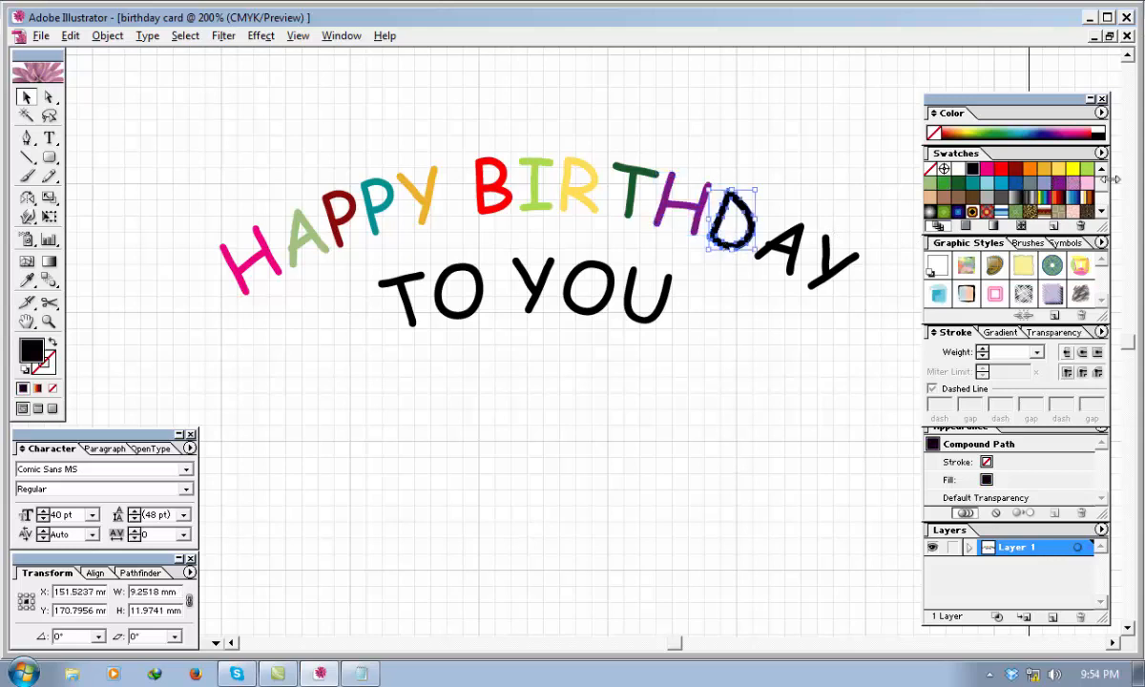
left_click(1019, 181)
left_click(796, 257)
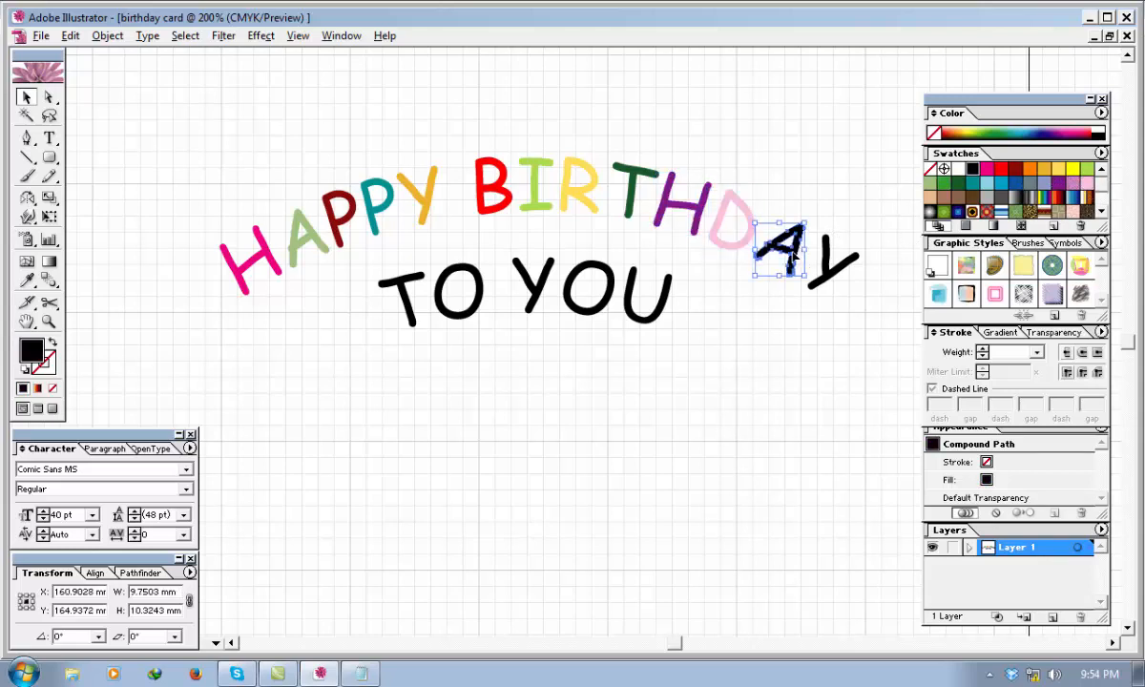
left_click(1041, 182)
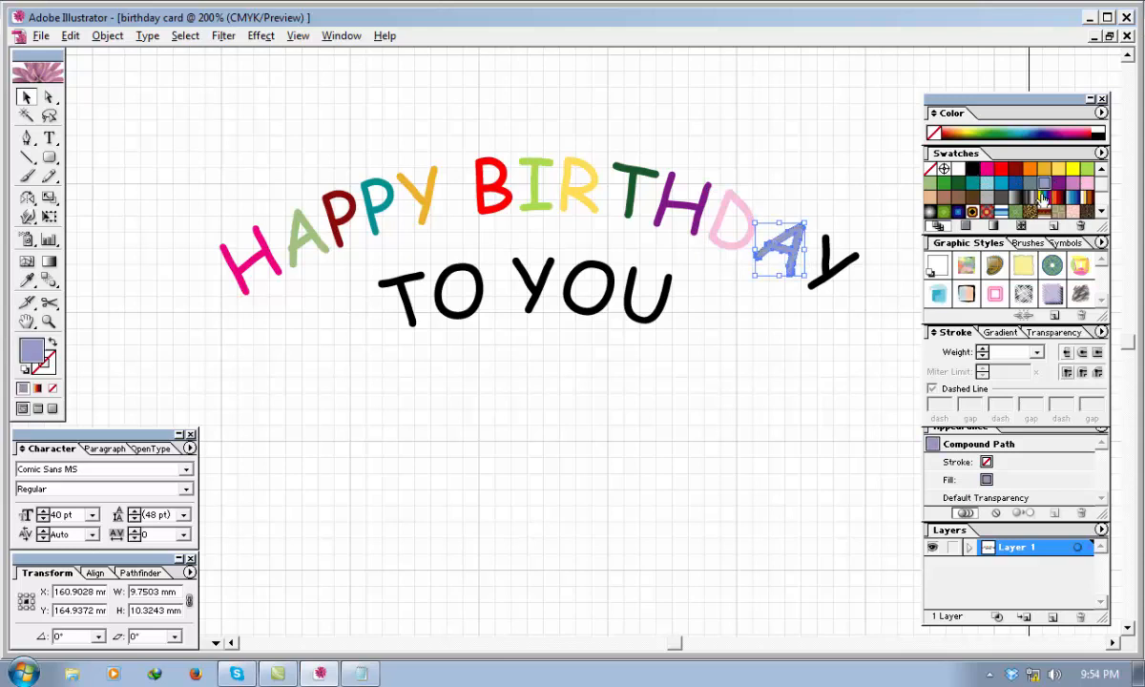
left_click(847, 269)
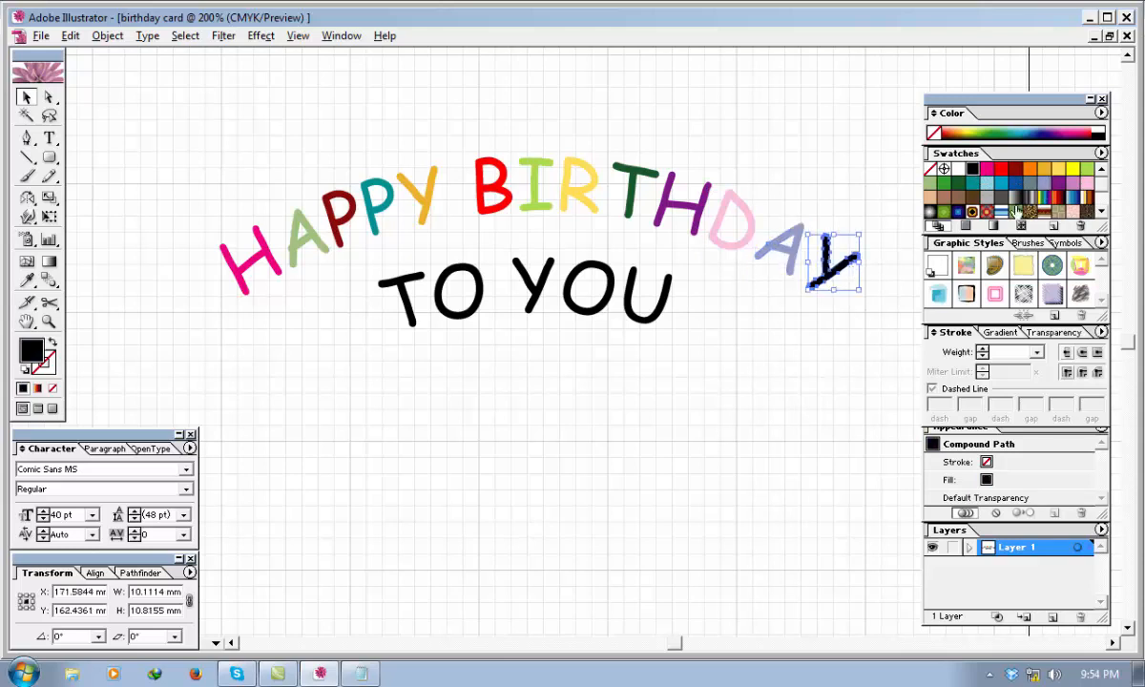
left_click(973, 200)
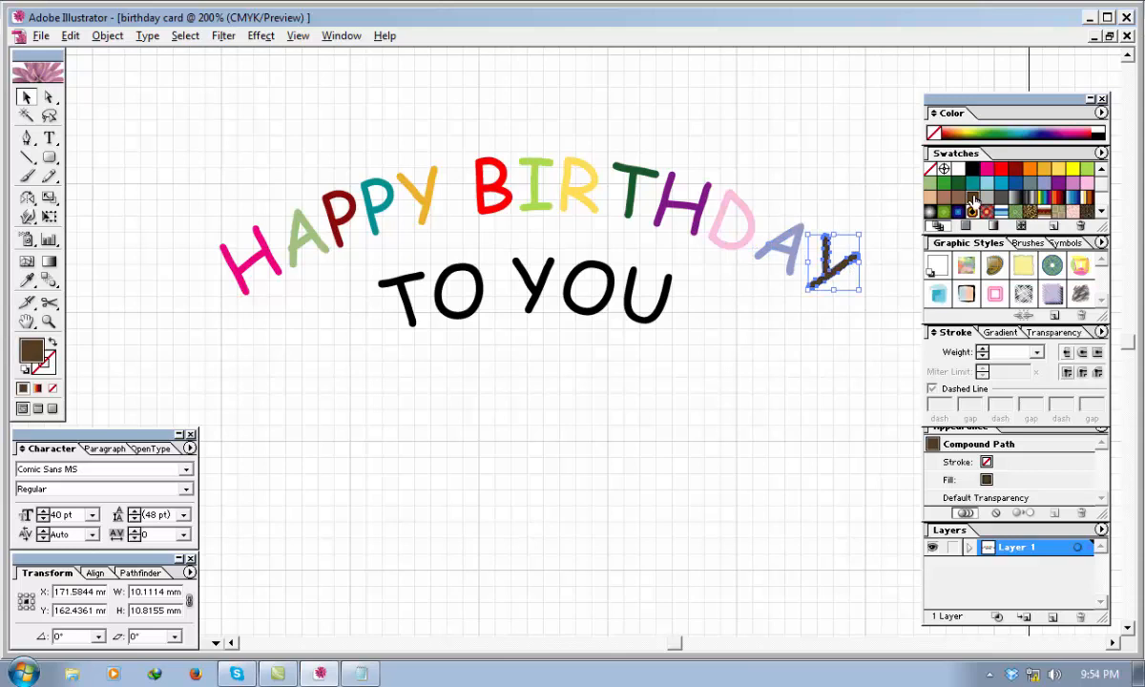
Fill the word "TO" letter by letter, the T medium green and the O orange.
left_click(399, 297)
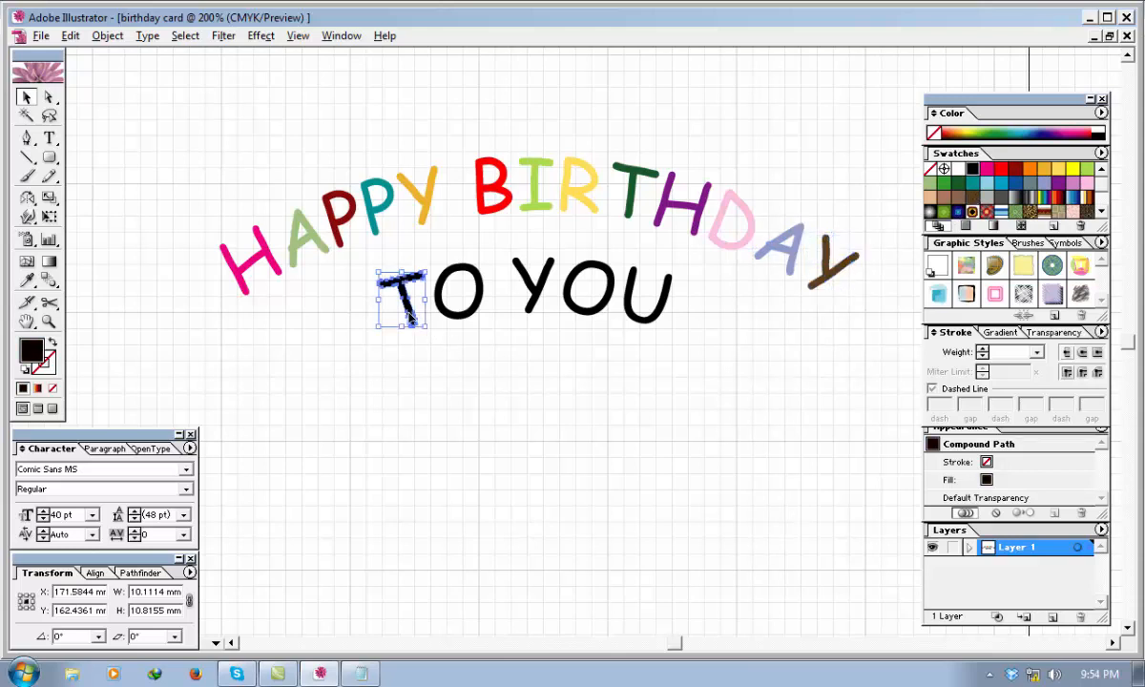
left_click(944, 183)
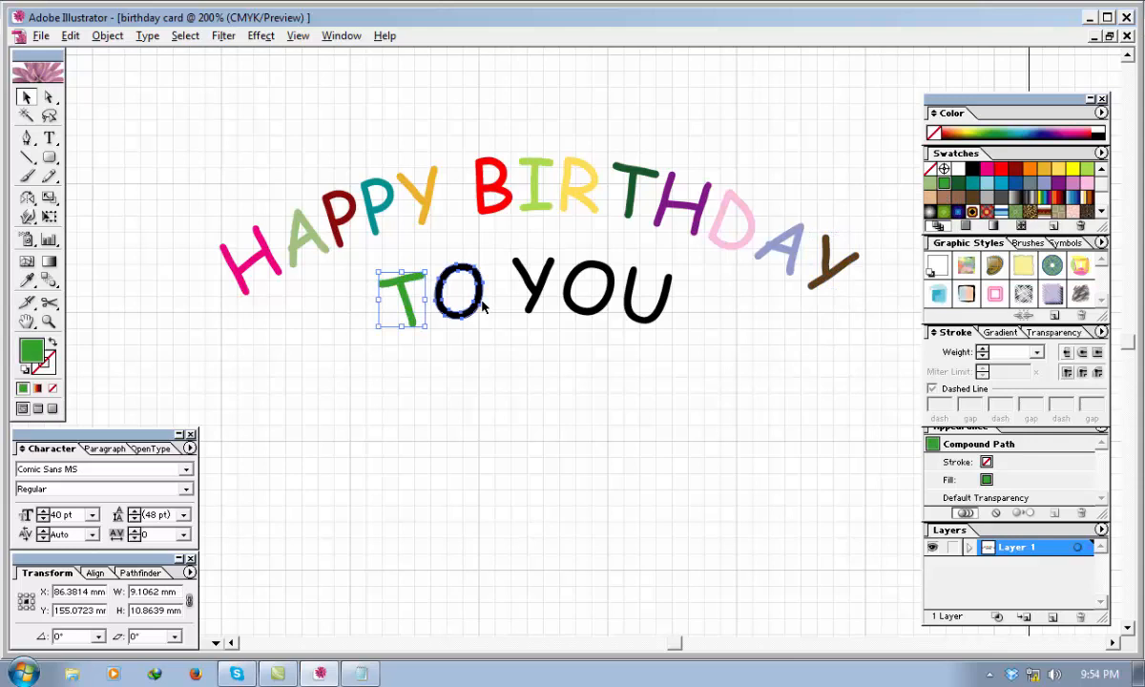
left_click(479, 303)
left_click(1030, 169)
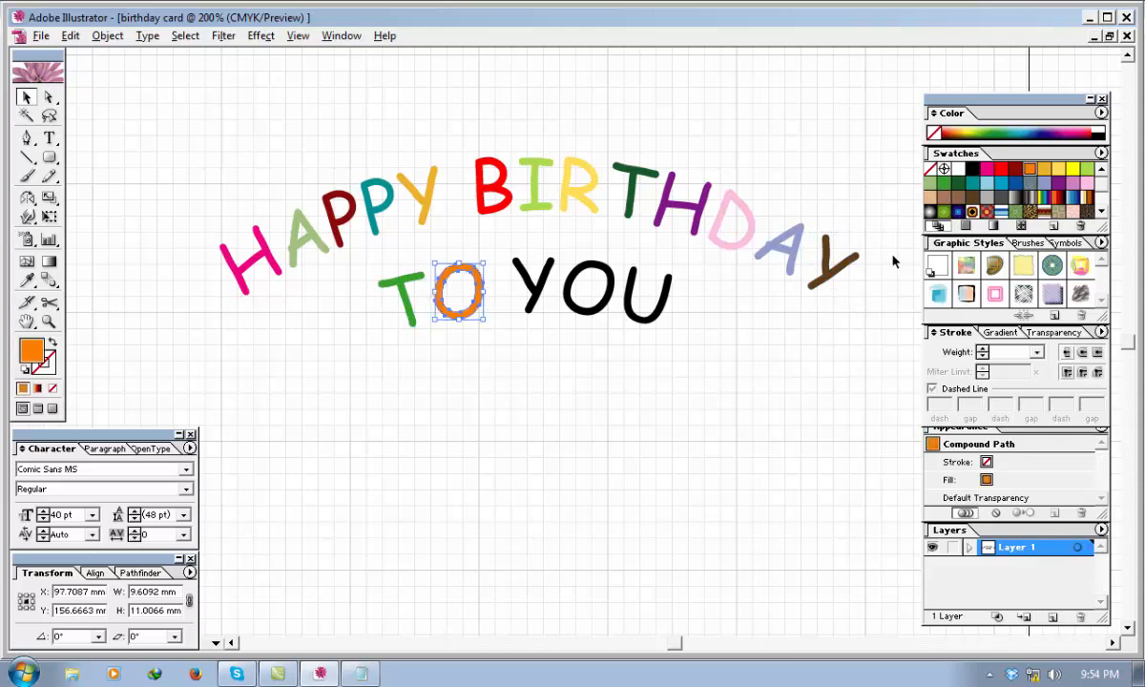
Fill the letter Y of "YOU" with blue and the letter O with light peach tan.
left_click(537, 302)
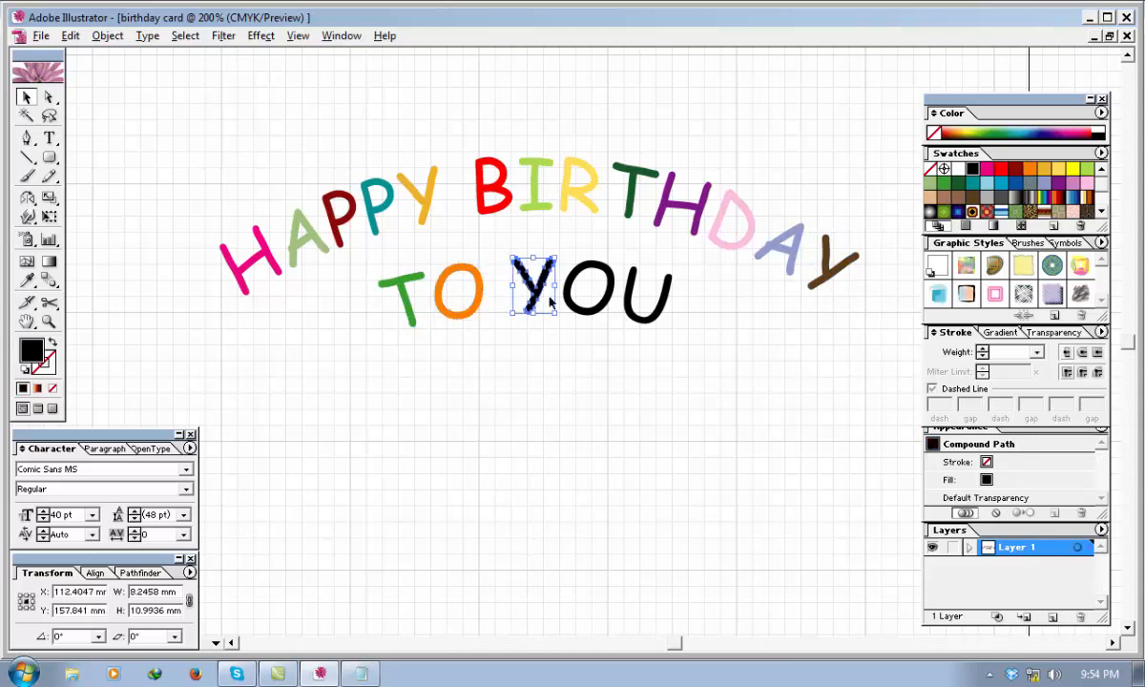
left_click(987, 170)
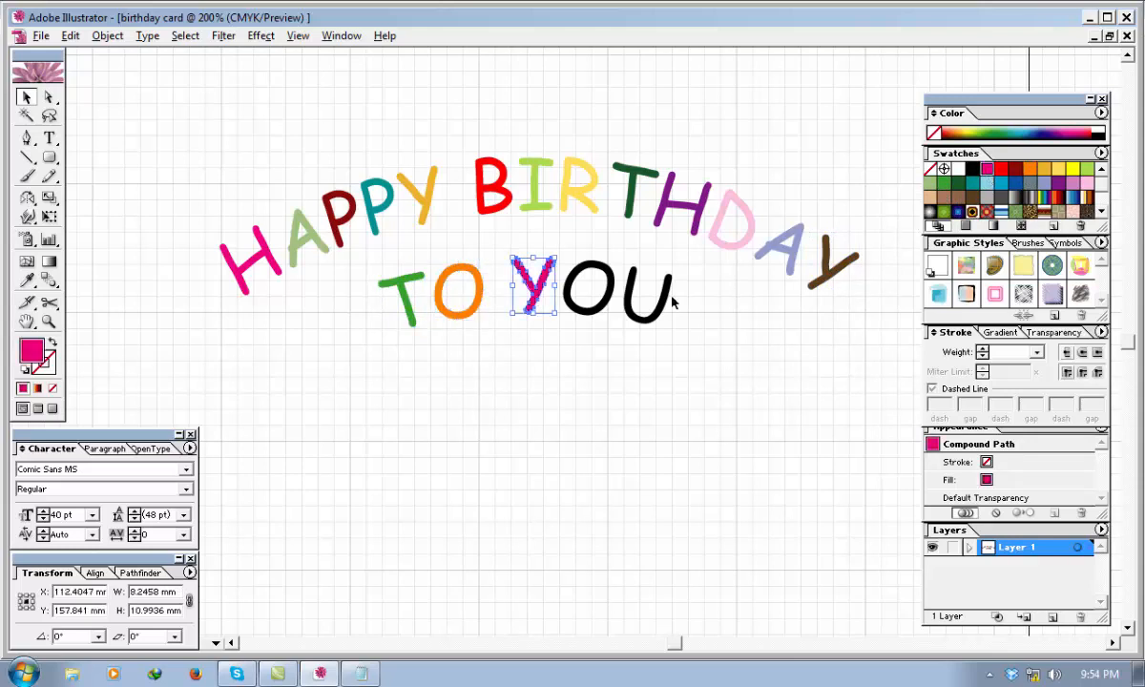
left_click(1015, 183)
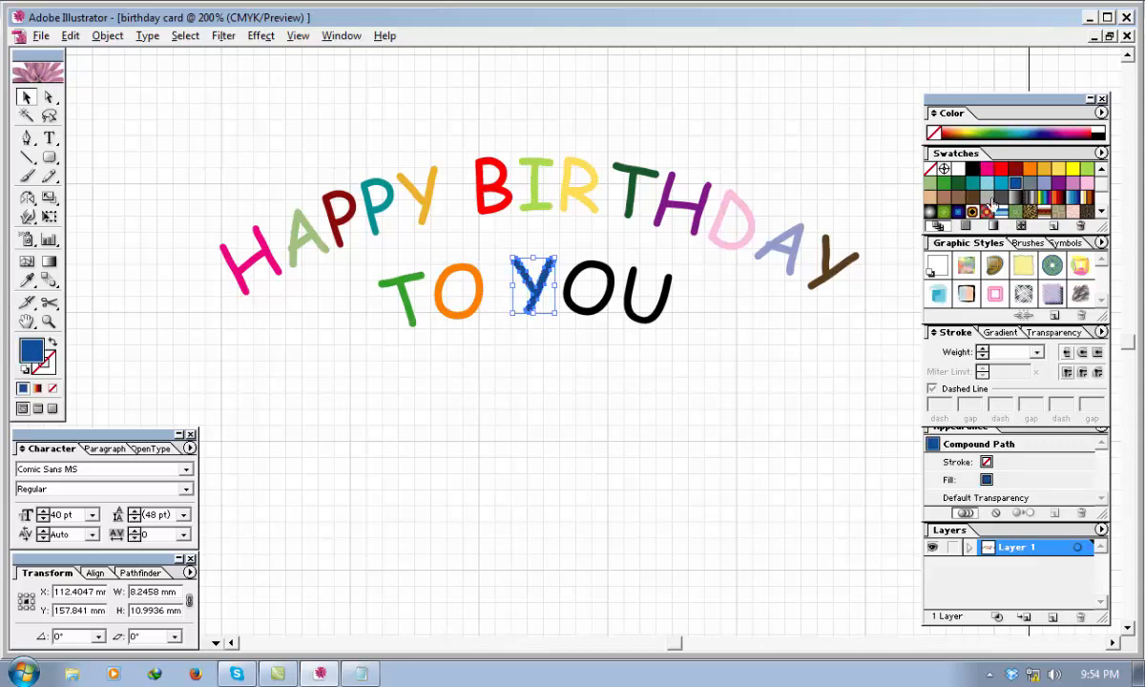
left_click(610, 297)
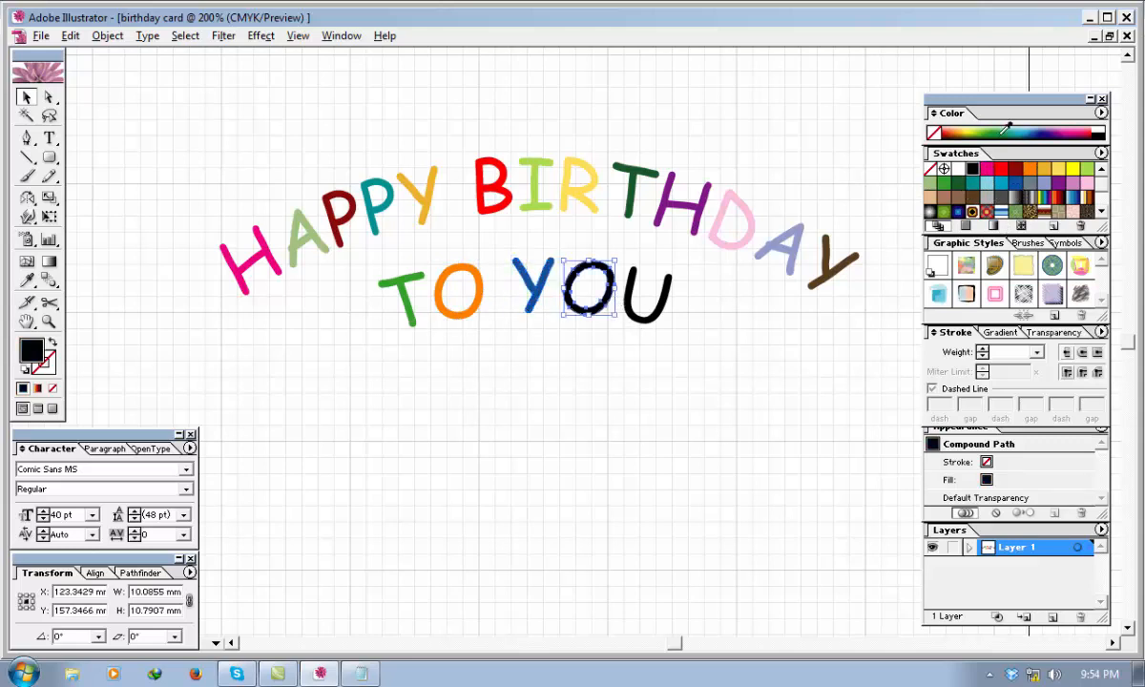
left_click(1088, 184)
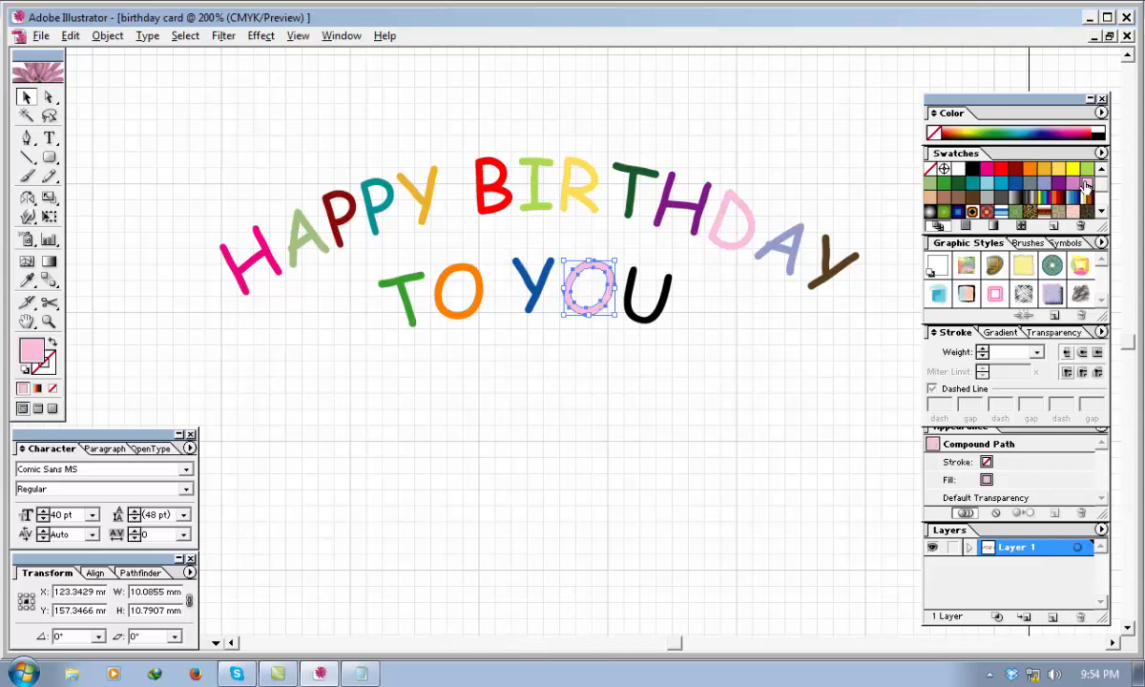
left_click(930, 196)
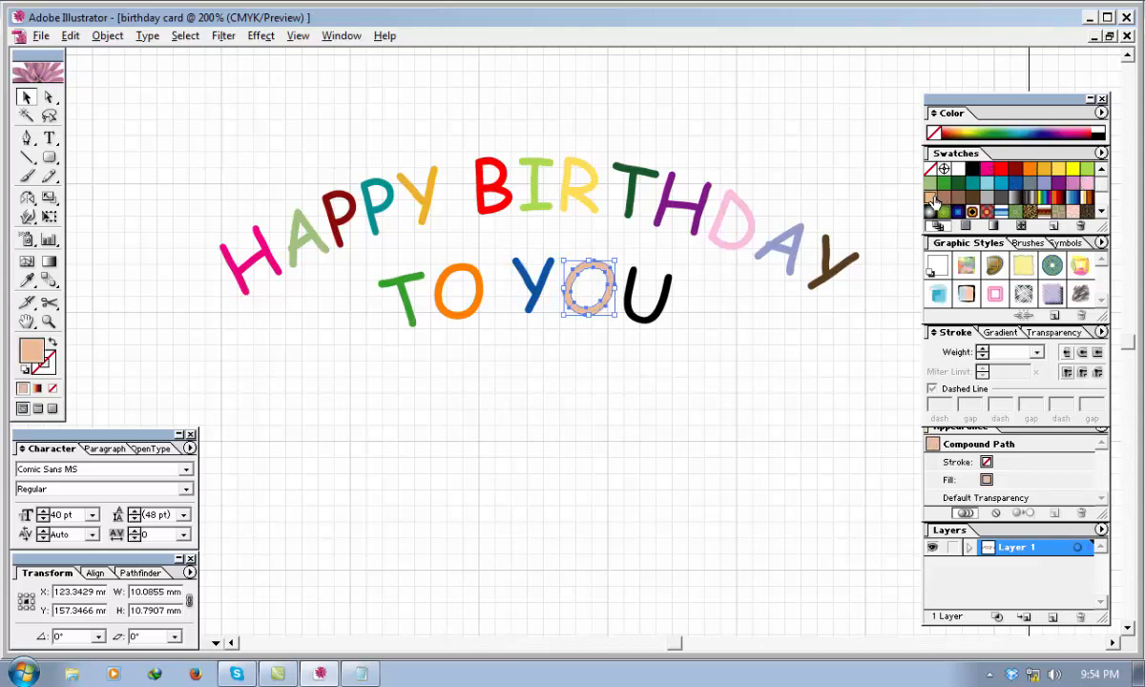
Fill the letter U of "YOU" with light purple and deselect it.
left_click(634, 303)
left_click(1075, 187)
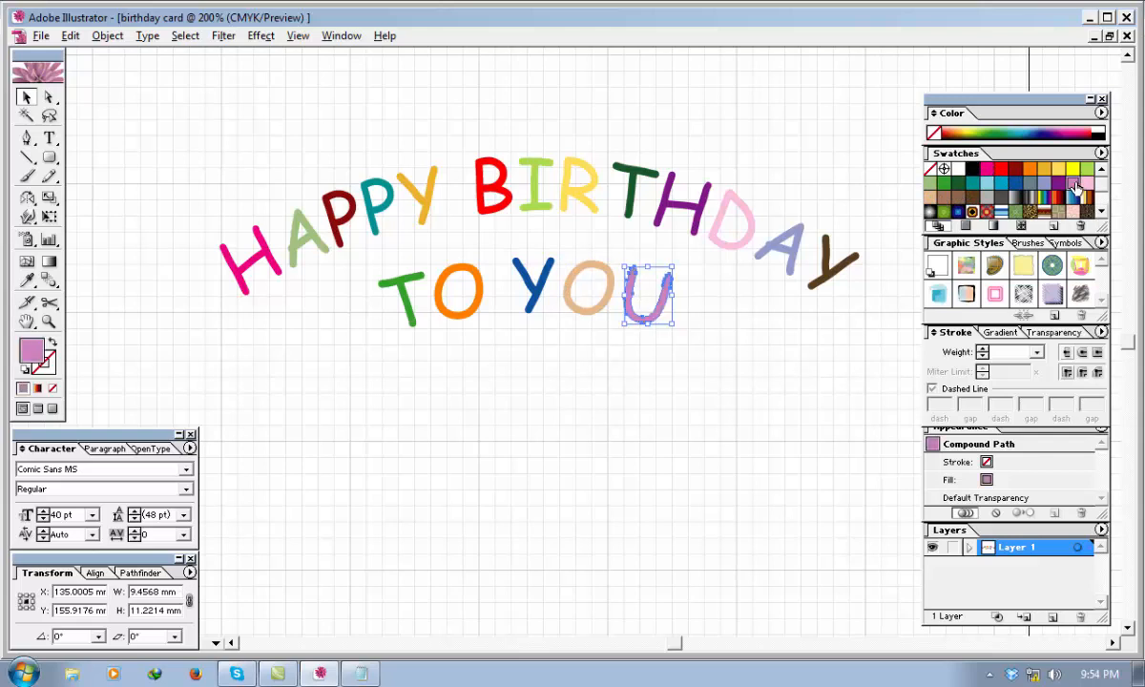
left_click(698, 382)
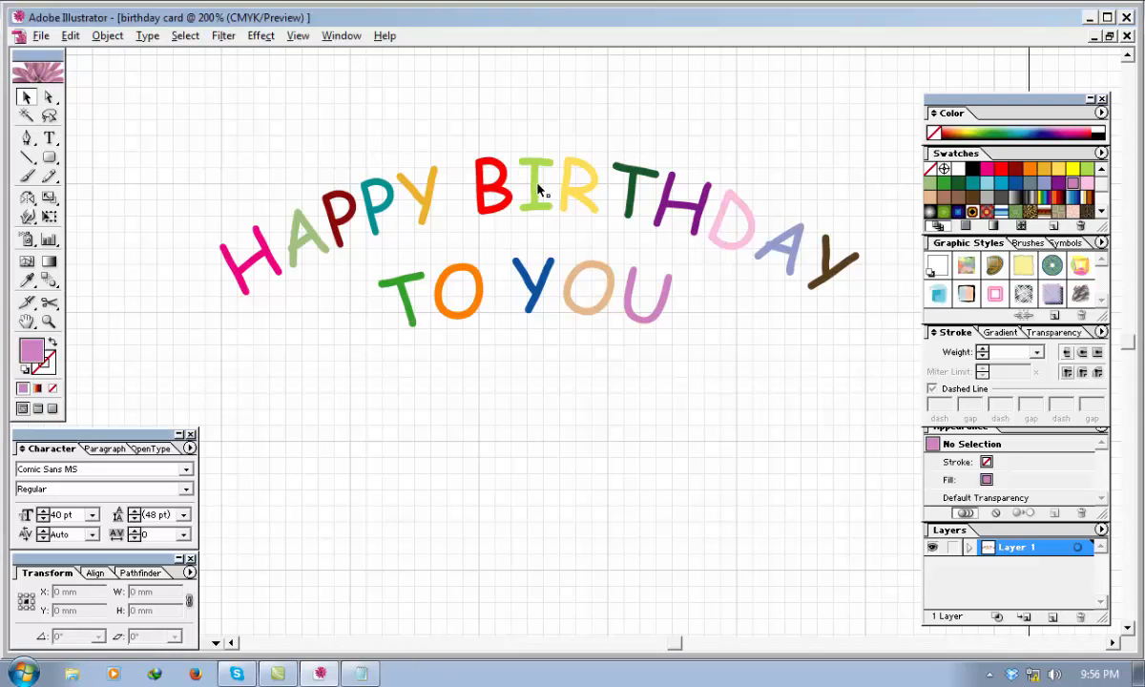
Try dark green, sage green and dark red fills on the letter B of "BIRTHDAY".
left_click(539, 190)
left_click(498, 191)
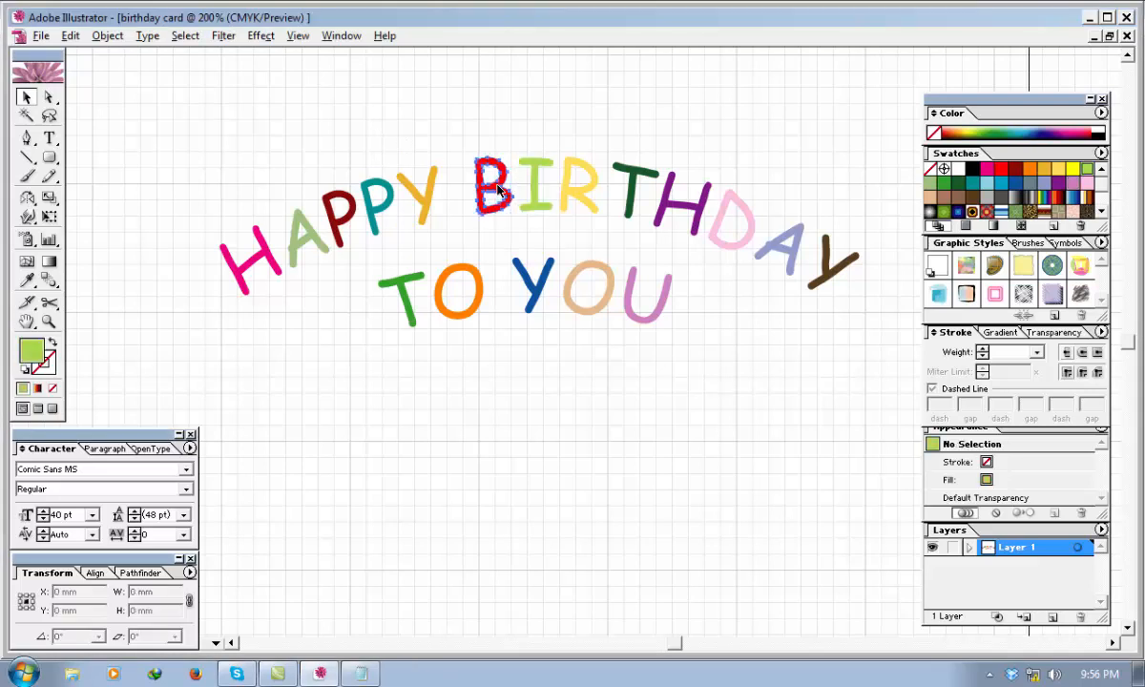
left_click(498, 191)
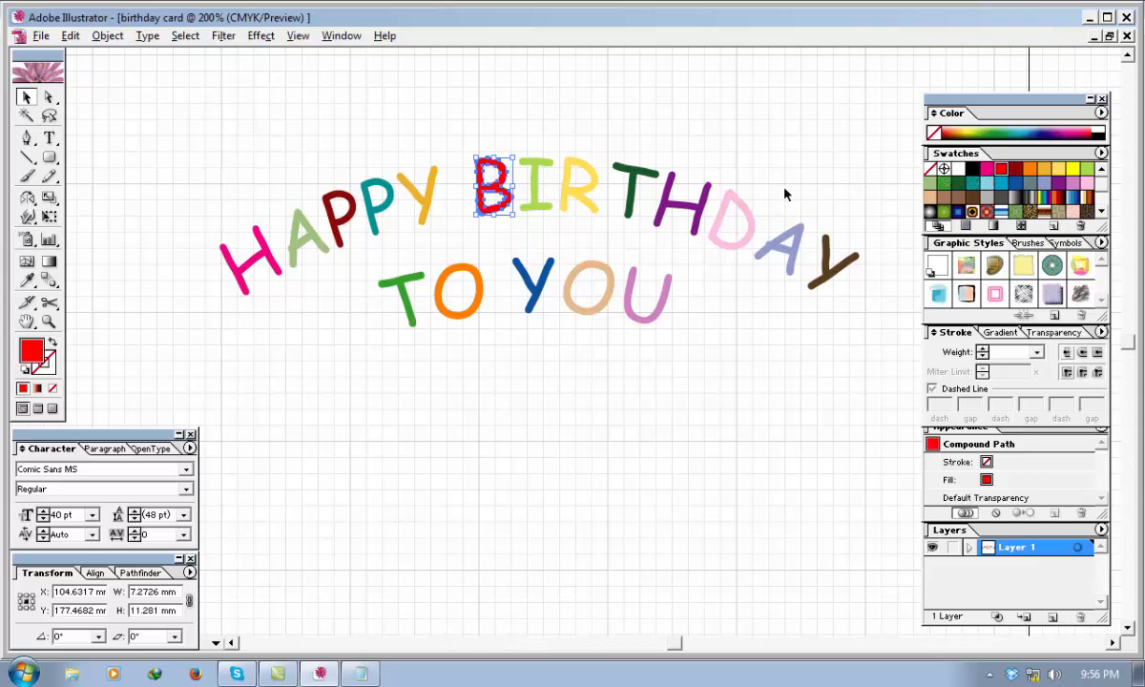
left_click(944, 183)
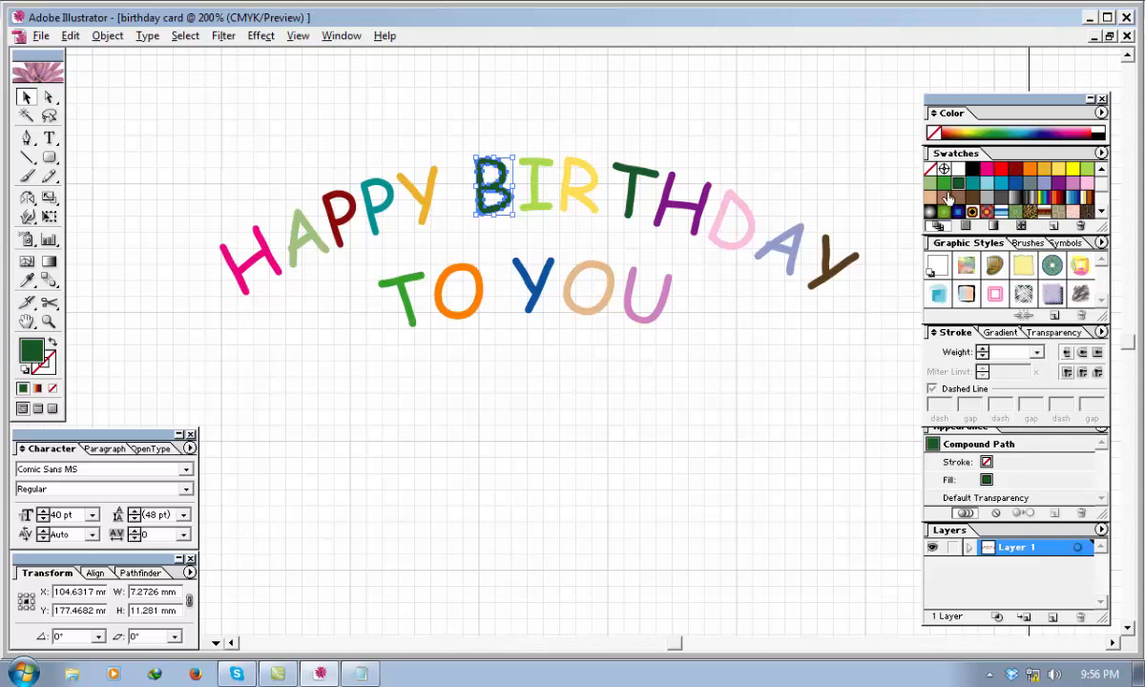
left_click(930, 187)
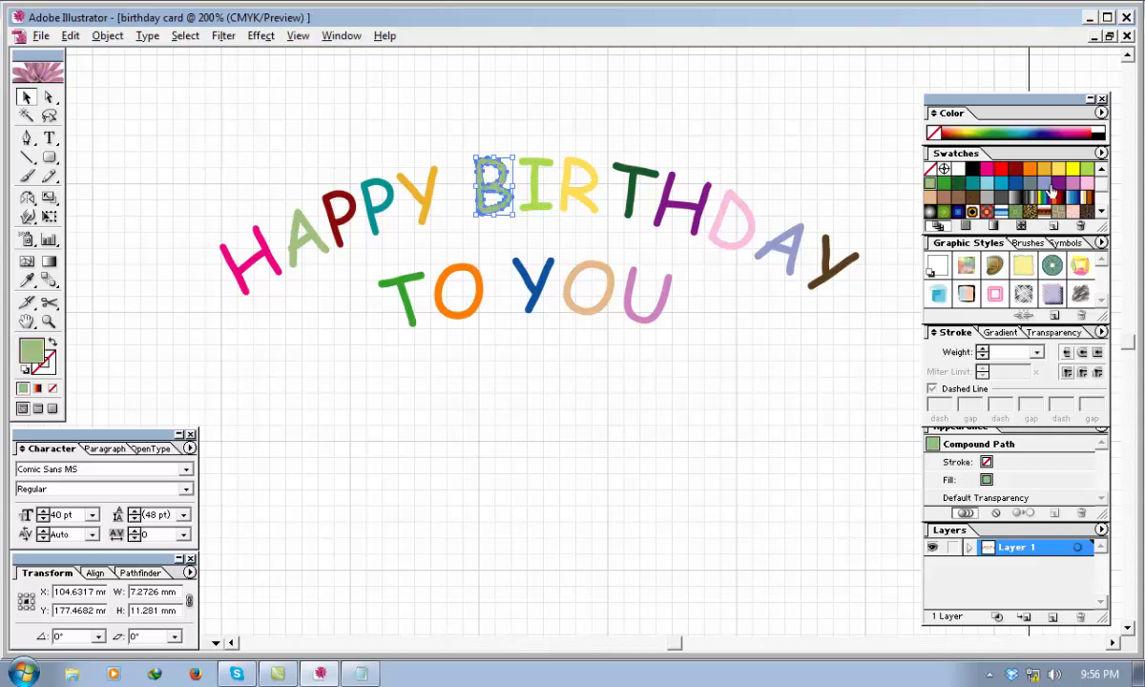
left_click(1016, 169)
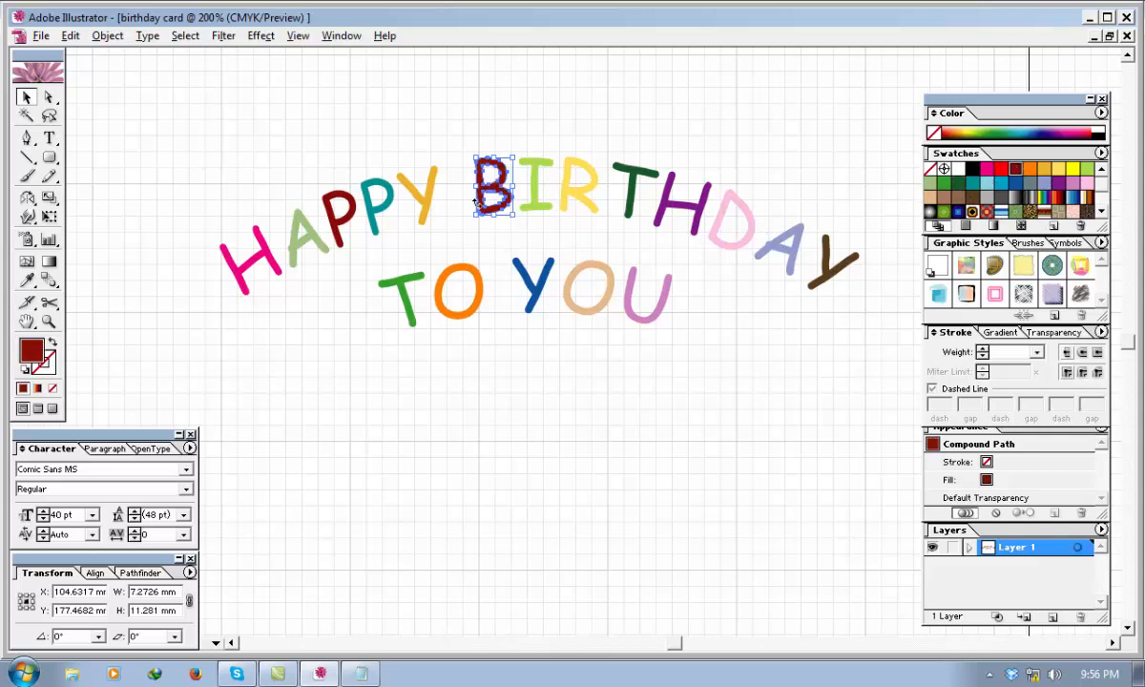
Fill the letter B of "BIRTHDAY" with yellow-green and the letter I with red.
left_click(540, 201)
left_click(491, 197)
left_click(1086, 169)
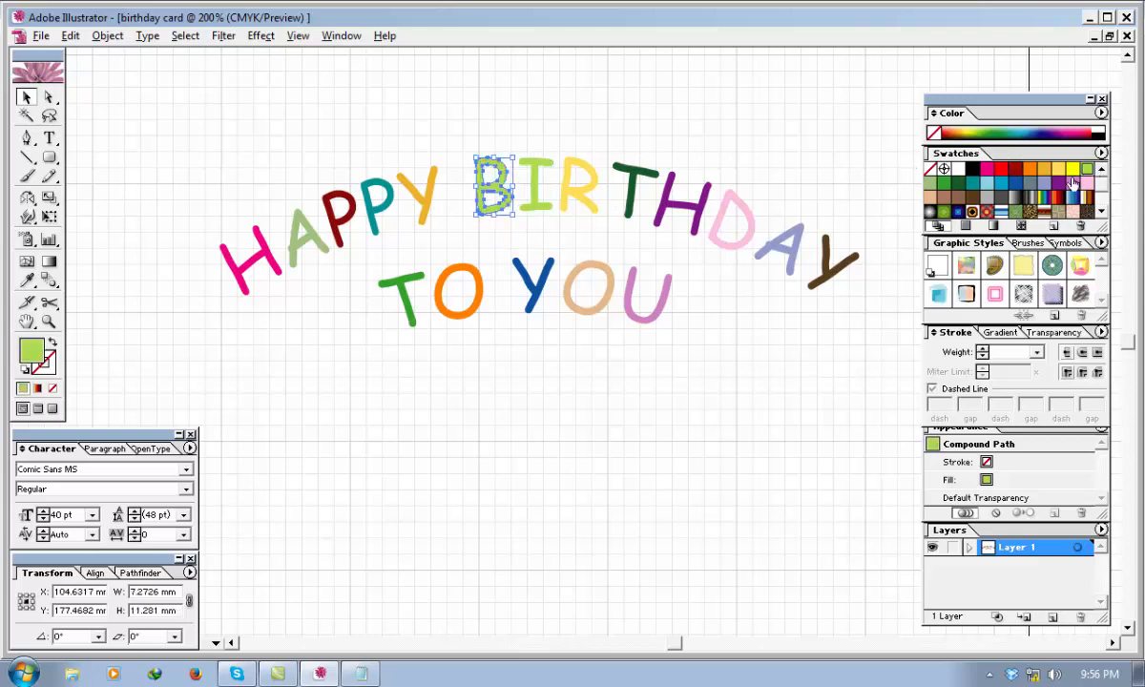
left_click(538, 203)
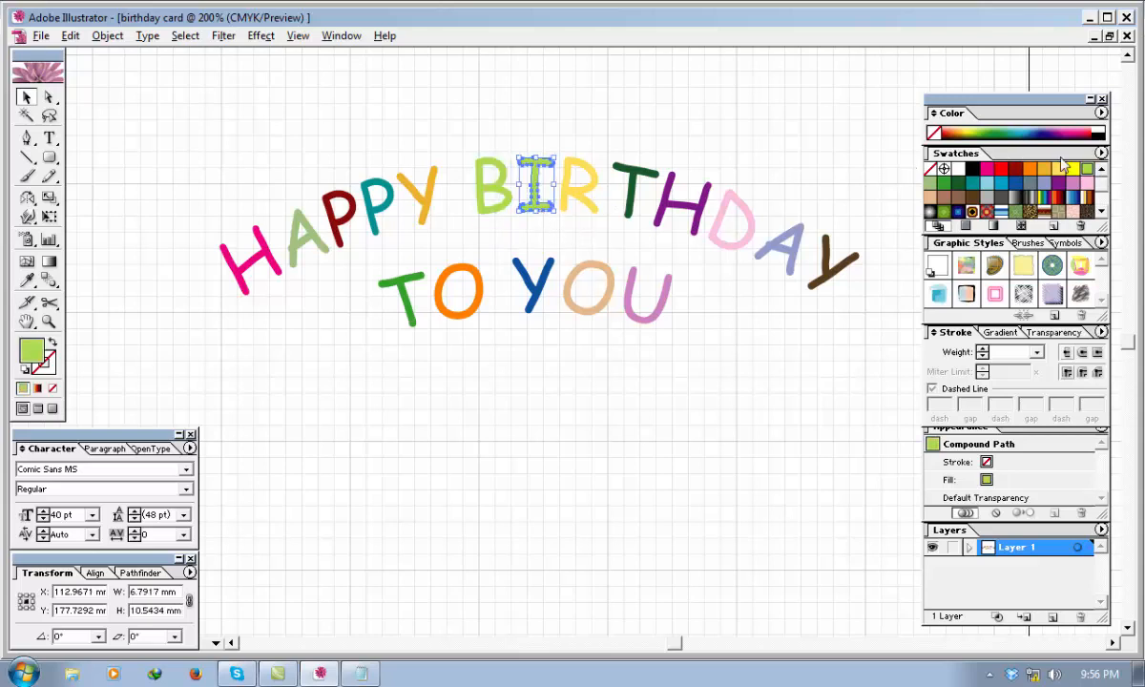
left_click(1001, 168)
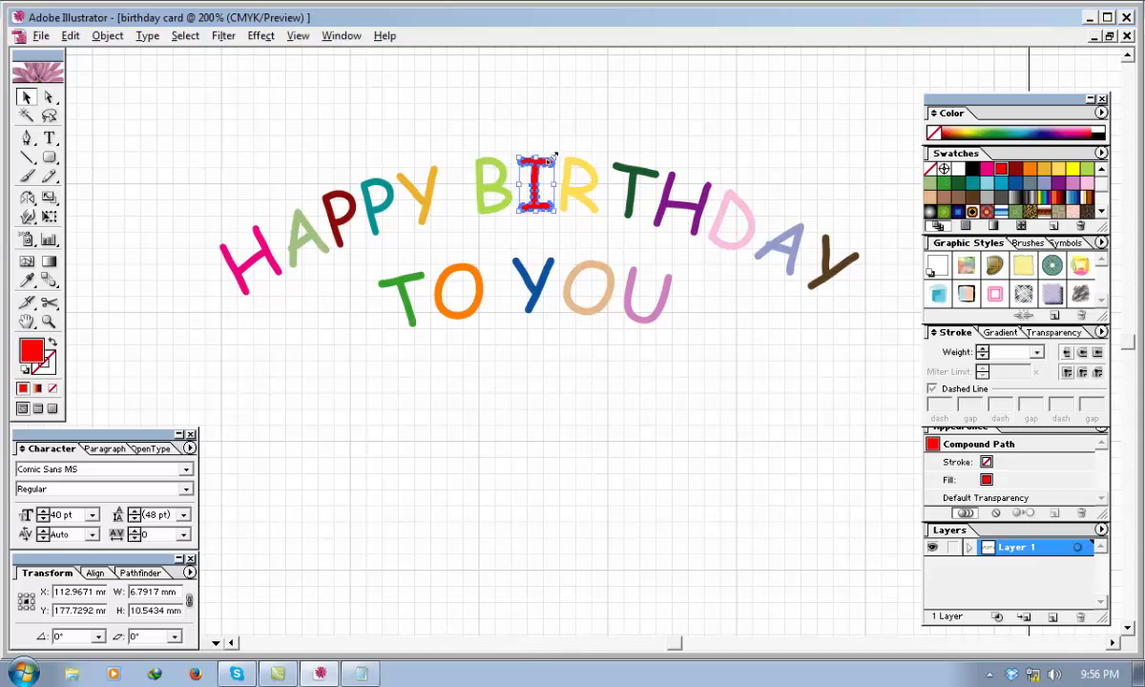
Shrink the red letter I of "BIRTHDAY" and nudge it down between the B and the R.
left_click_drag(553, 157, 549, 186)
key("Down")
key("Down")
key("Down")
key("Down")
key("Down")
left_click(359, 309)
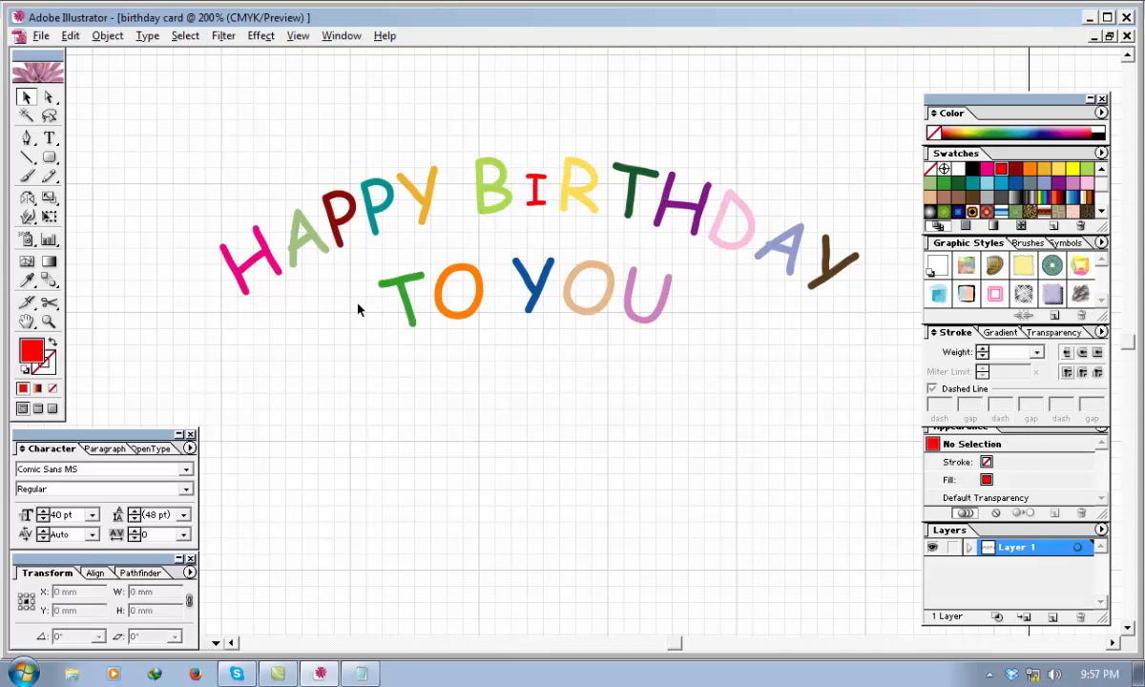
Shrink the red letter I further to about 3.3 × 5.2 mm and nudge it slightly left between its neighbours.
left_click(536, 187)
left_click_drag(536, 172, 527, 197)
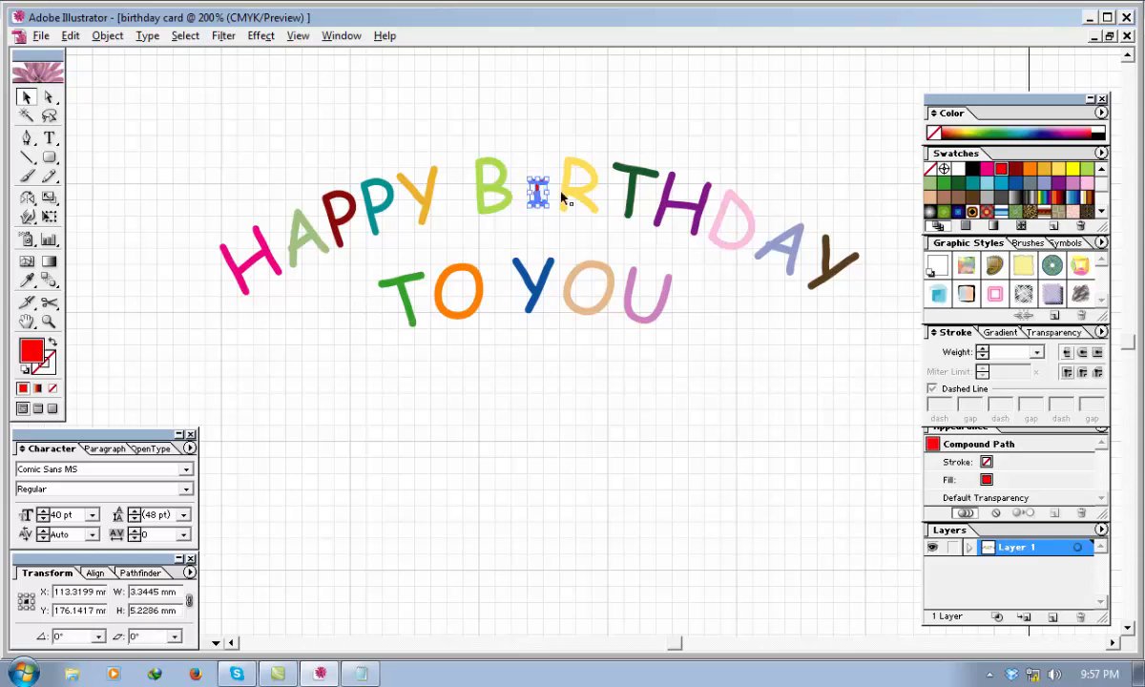
key("Left")
key("Left")
left_click(302, 313)
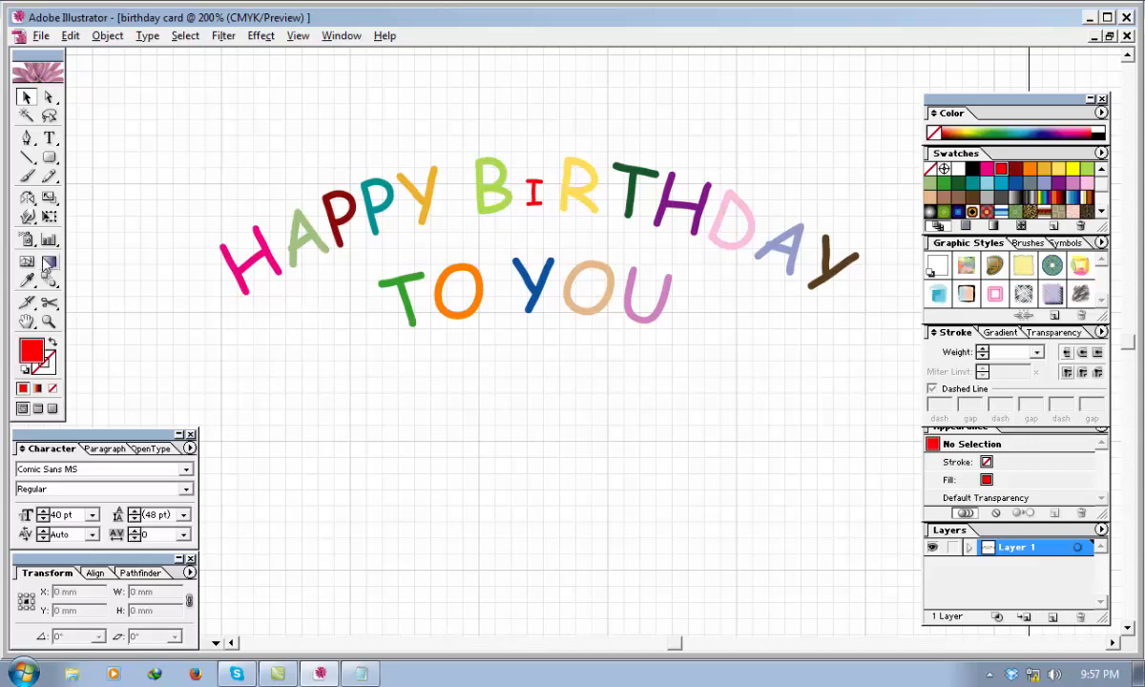
Draw a red circle about 40 mm in diameter below the greeting with the Ellipse tool and move it up under "YOU".
left_click(50, 159)
left_click_drag(52, 164, 114, 158)
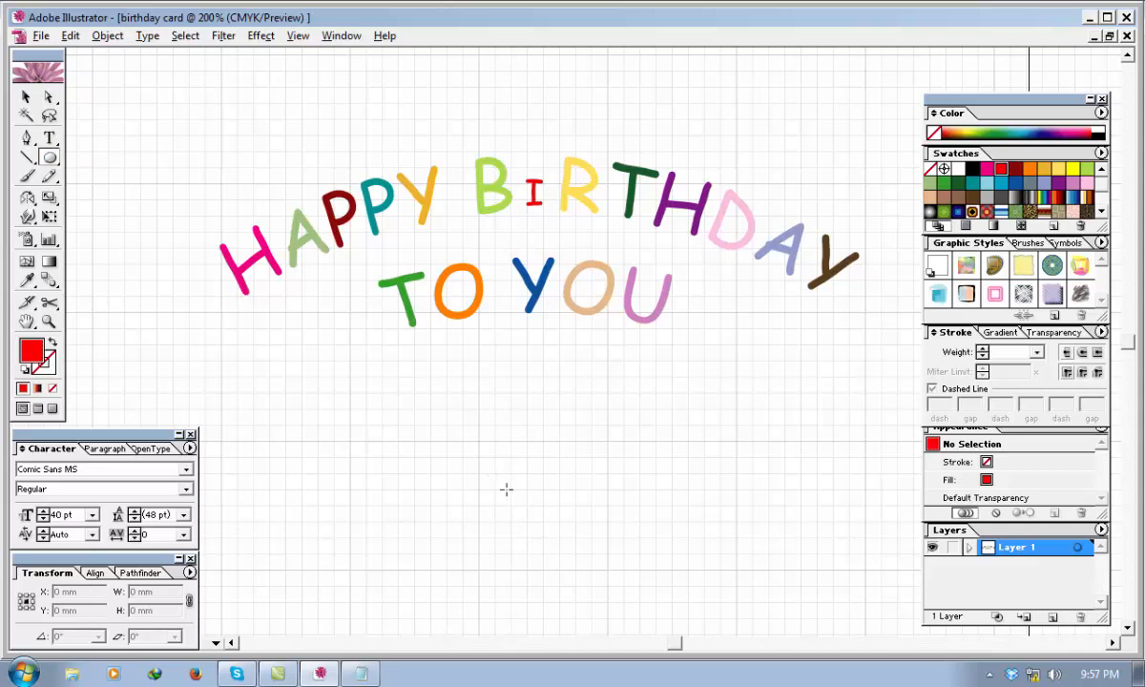
left_click_drag(506, 488, 474, 414)
left_click(25, 97)
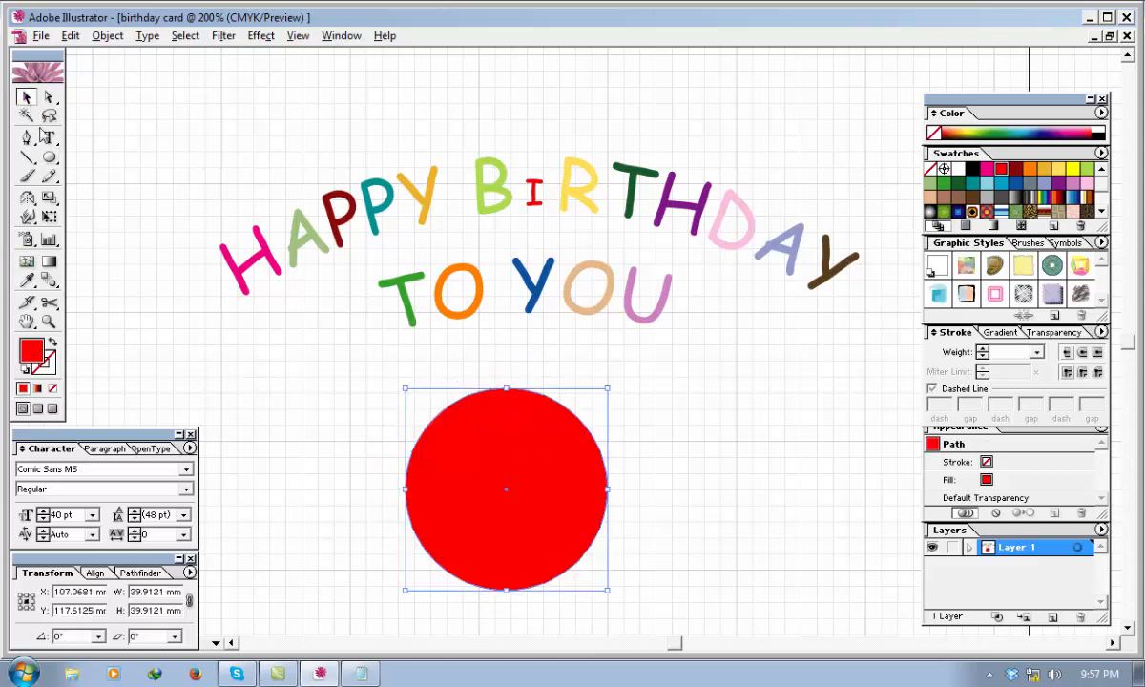
left_click_drag(564, 501, 672, 389)
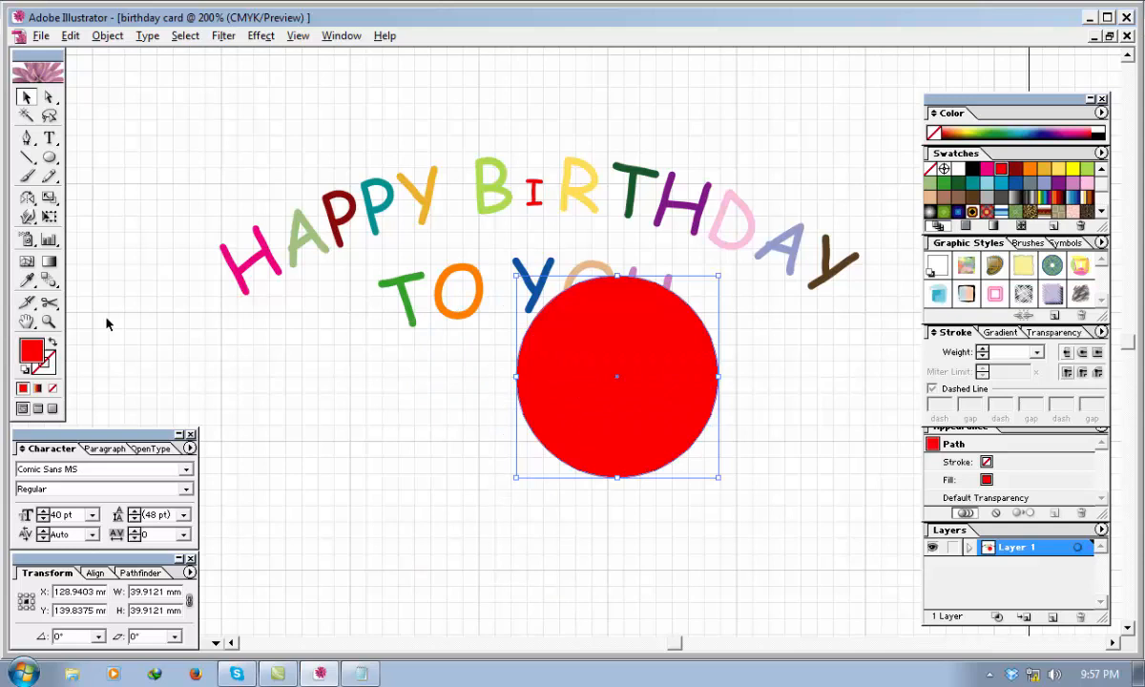
Convert the red circle's bottom anchor point into a sharp corner with the Convert Anchor Point tool.
left_click(26, 139)
left_click_drag(27, 140, 112, 151)
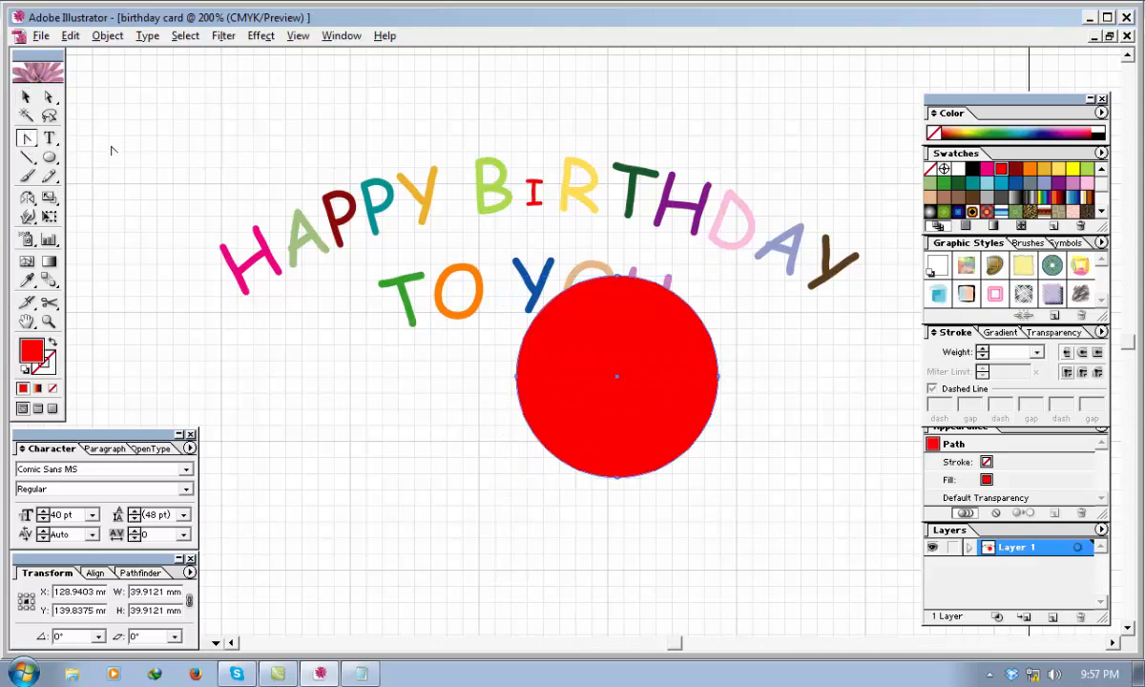
left_click(617, 479)
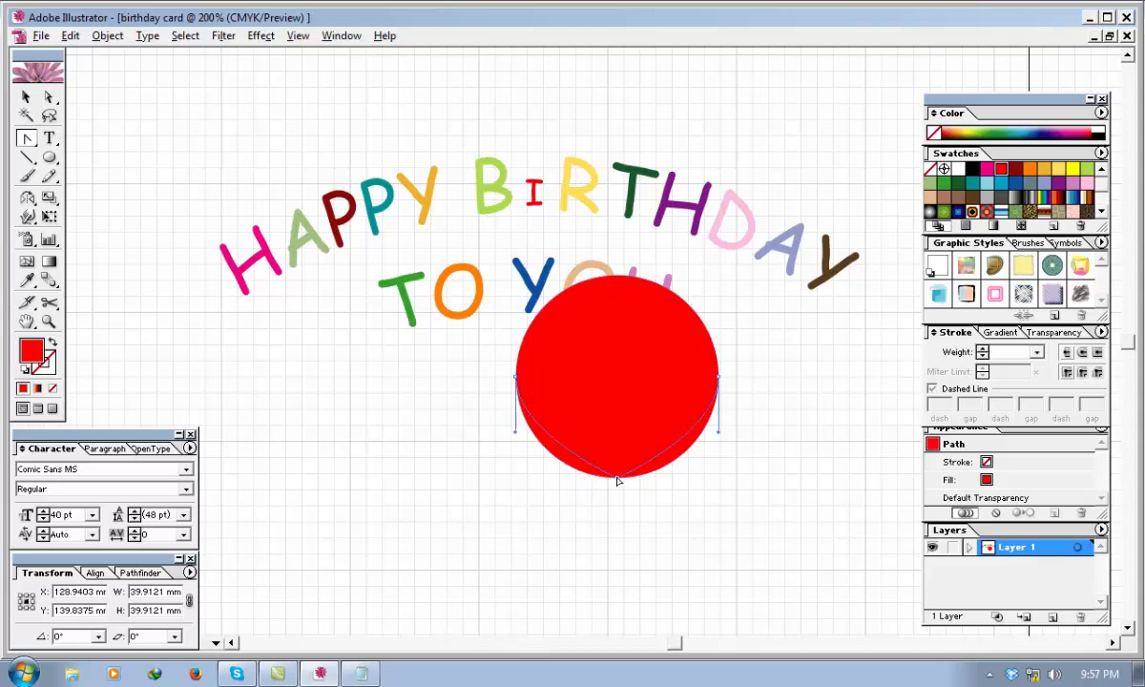
Lower the red shape's top anchor point and swing both its direction handles straight up to form a heart's two lobes.
left_click(49, 97)
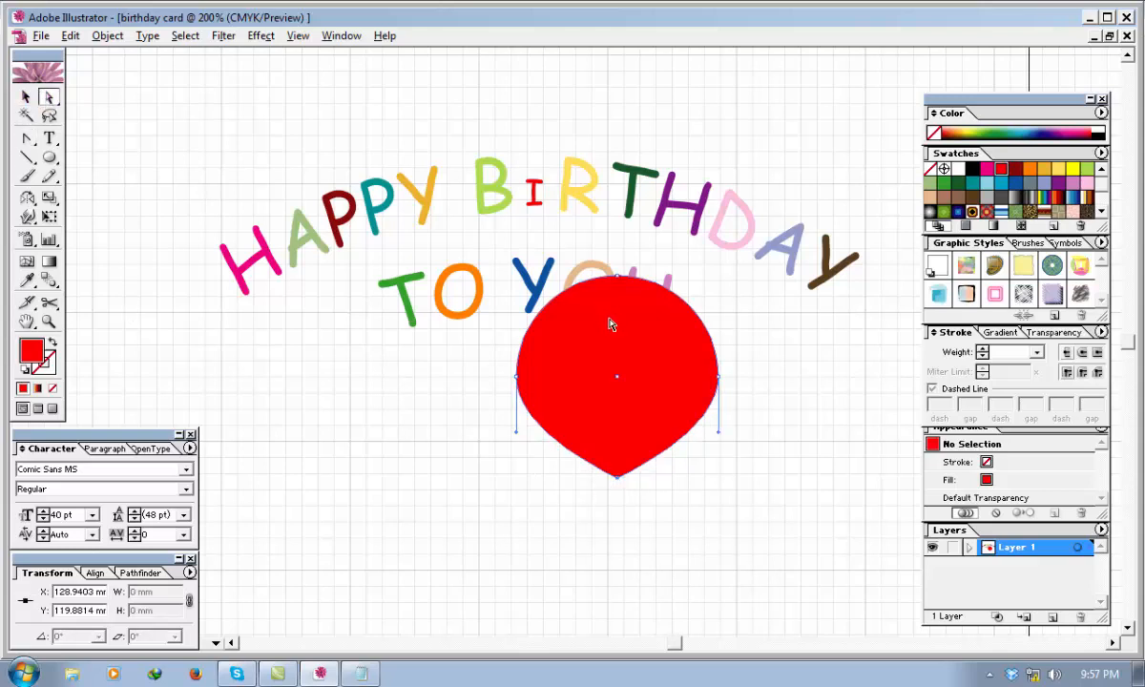
left_click(620, 333)
left_click_drag(728, 510, 440, 344)
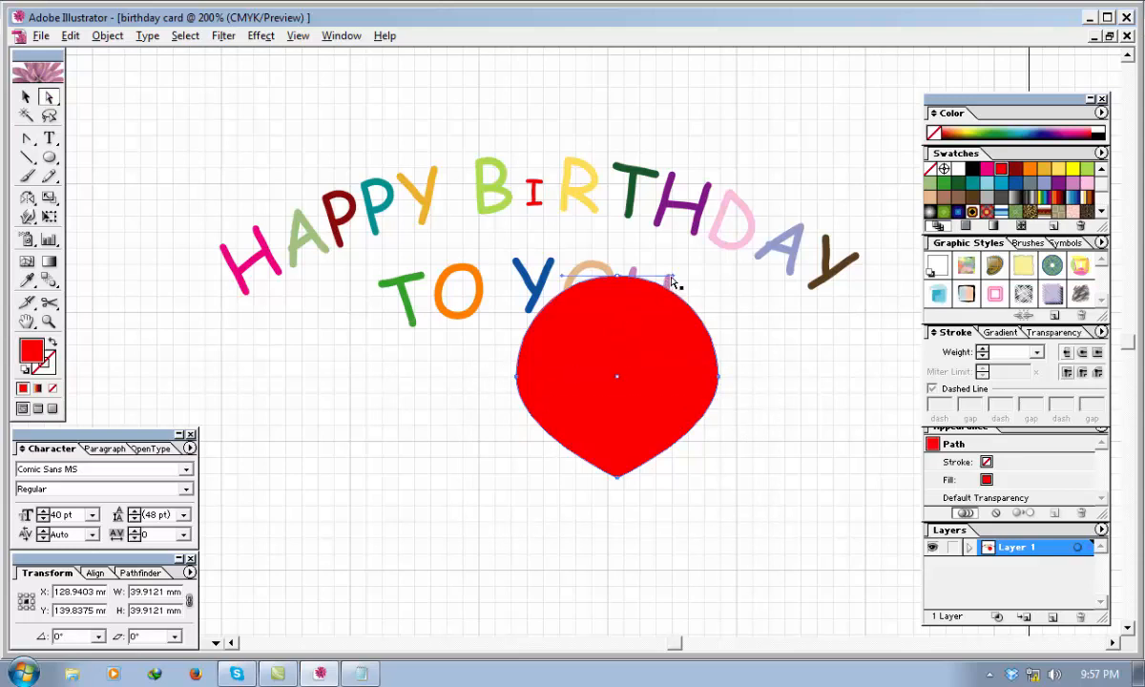
left_click_drag(619, 278, 622, 346)
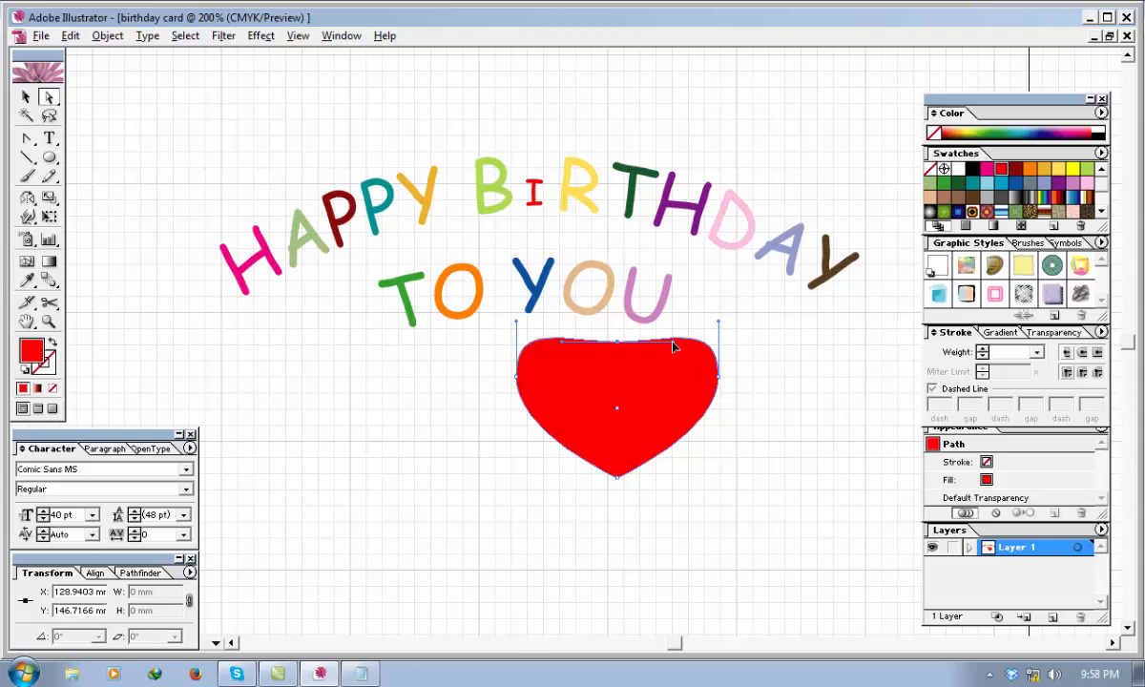
left_click_drag(672, 343, 630, 245)
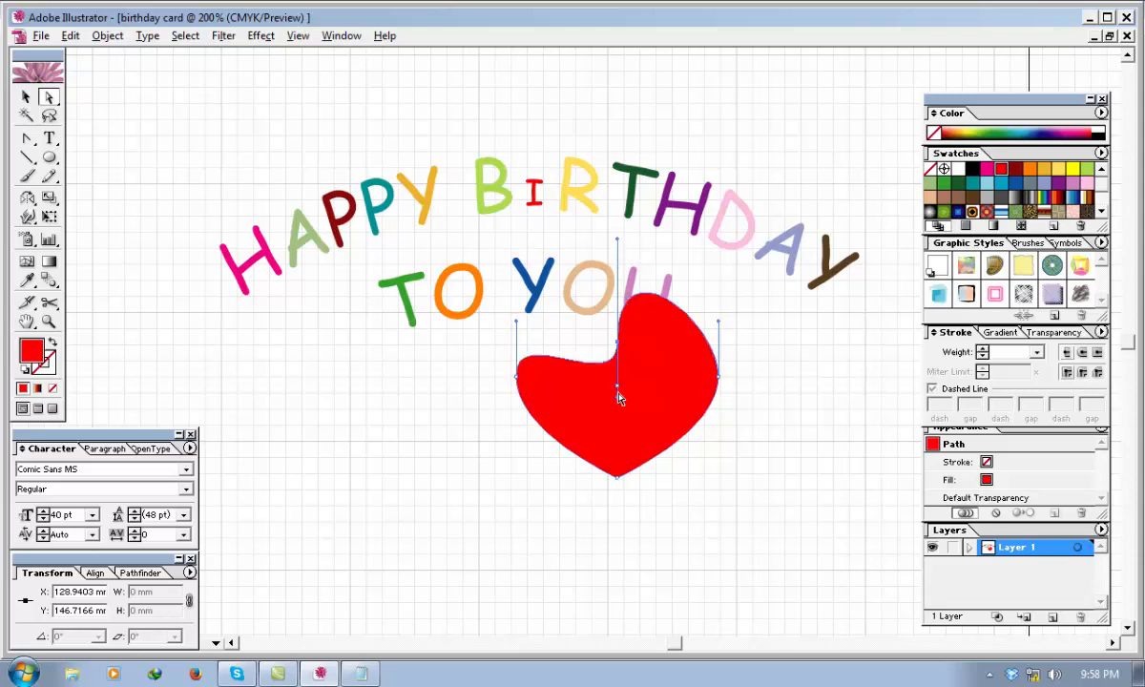
left_click_drag(617, 395, 619, 241)
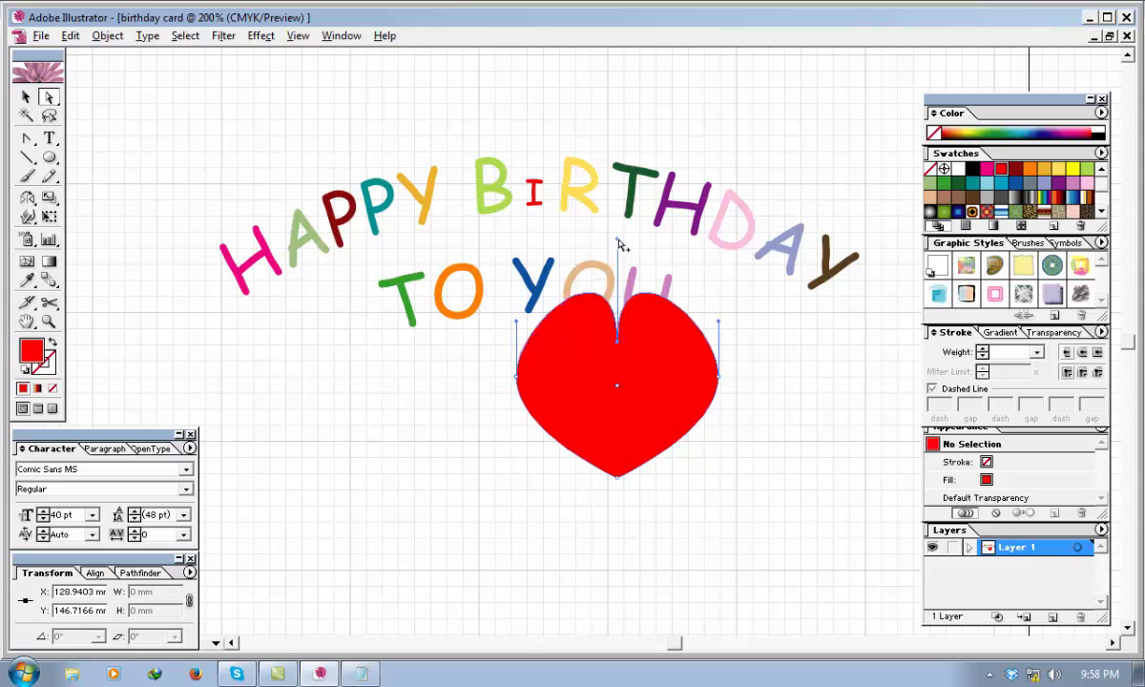
Scale the red heart down to about 3.9 × 3.5 mm and place it above the red letter I as its dot.
left_click(26, 96)
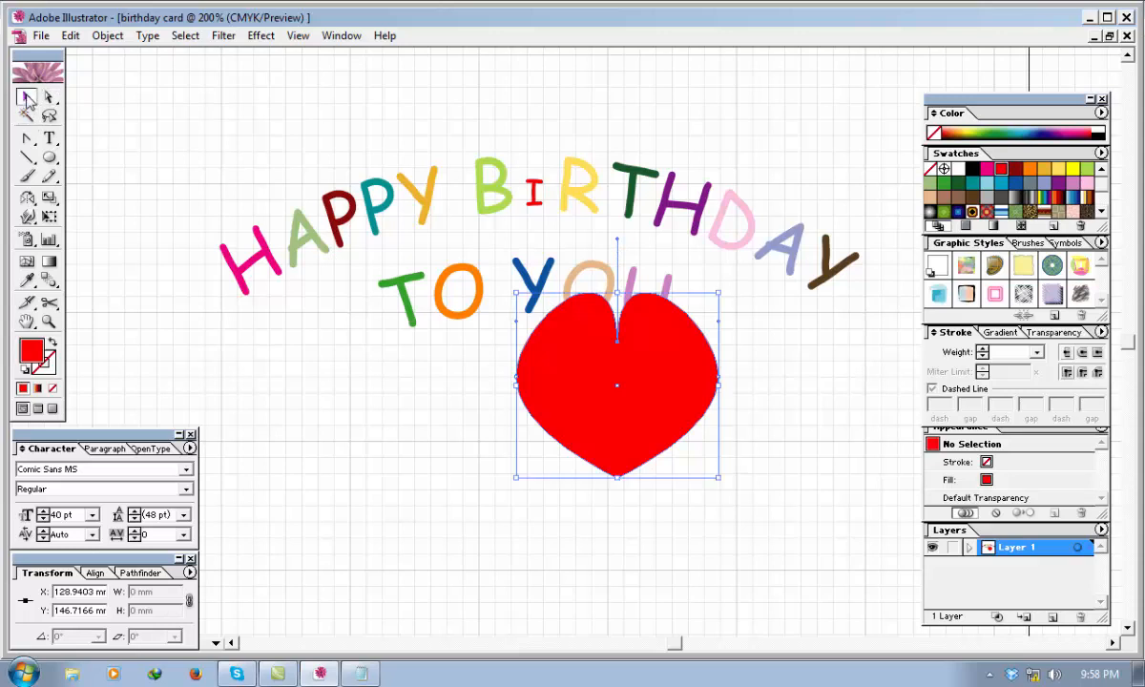
left_click(438, 451)
left_click_drag(607, 437, 378, 520)
left_click_drag(489, 555, 309, 388)
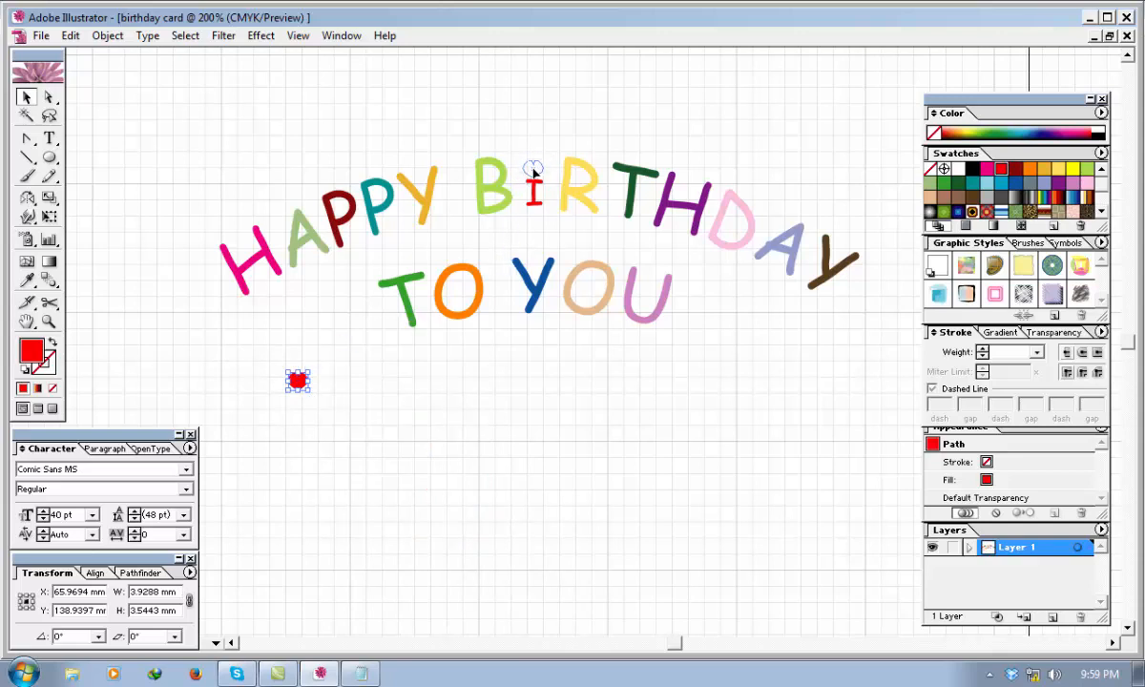
left_click_drag(534, 169, 533, 169)
left_click(563, 381)
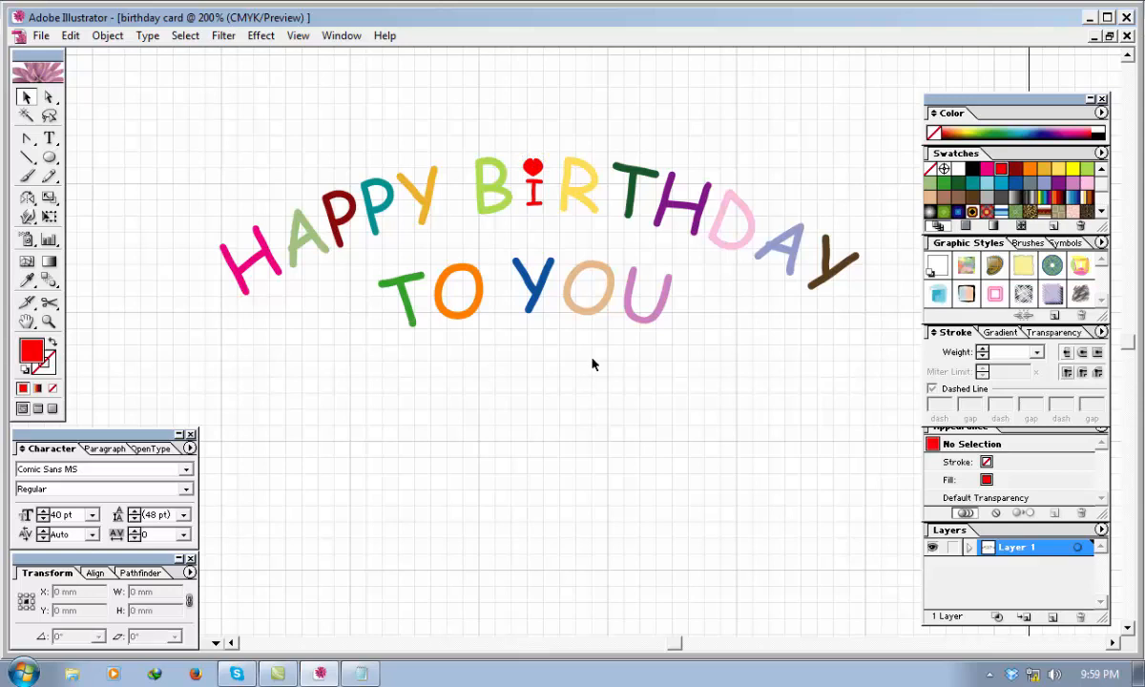
Widen the small heart above the letter I to about 5 mm and nudge it left to centre it over the letter.
left_click(534, 173)
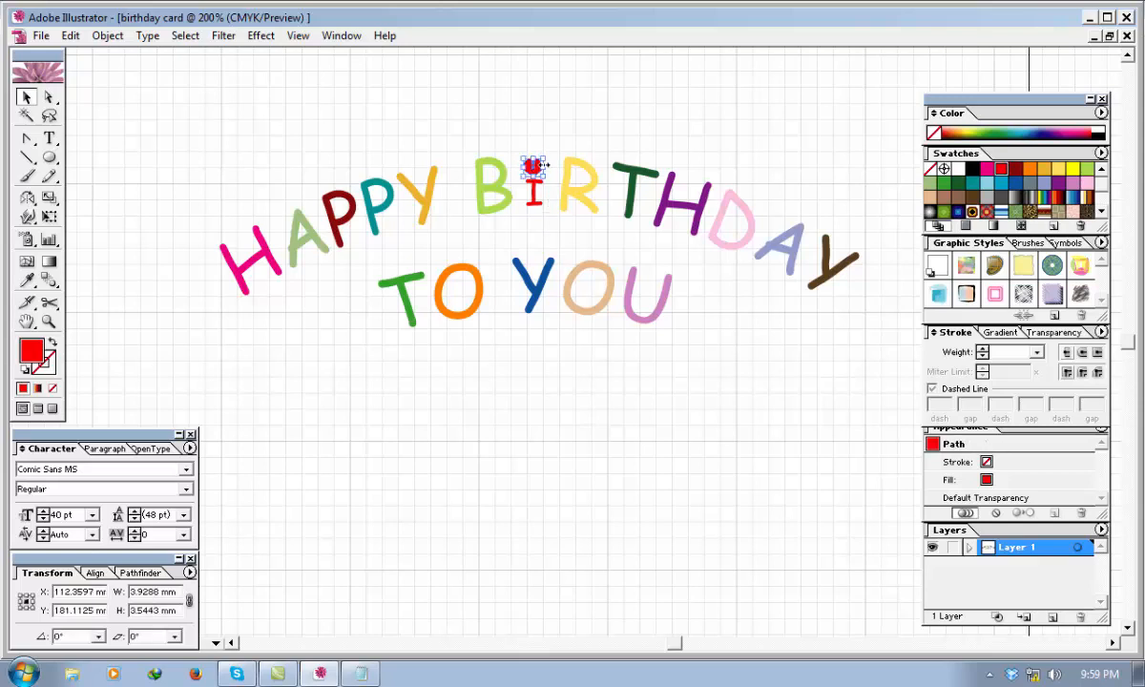
left_click_drag(541, 167, 548, 168)
left_click(585, 374)
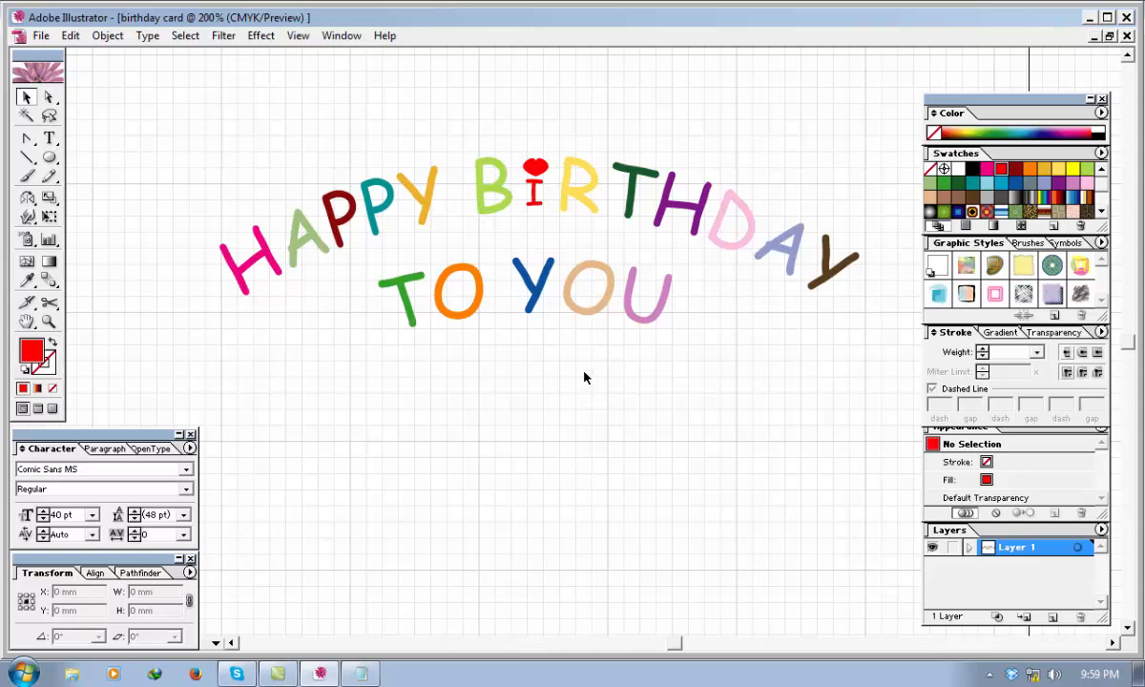
left_click(531, 175)
key("Left")
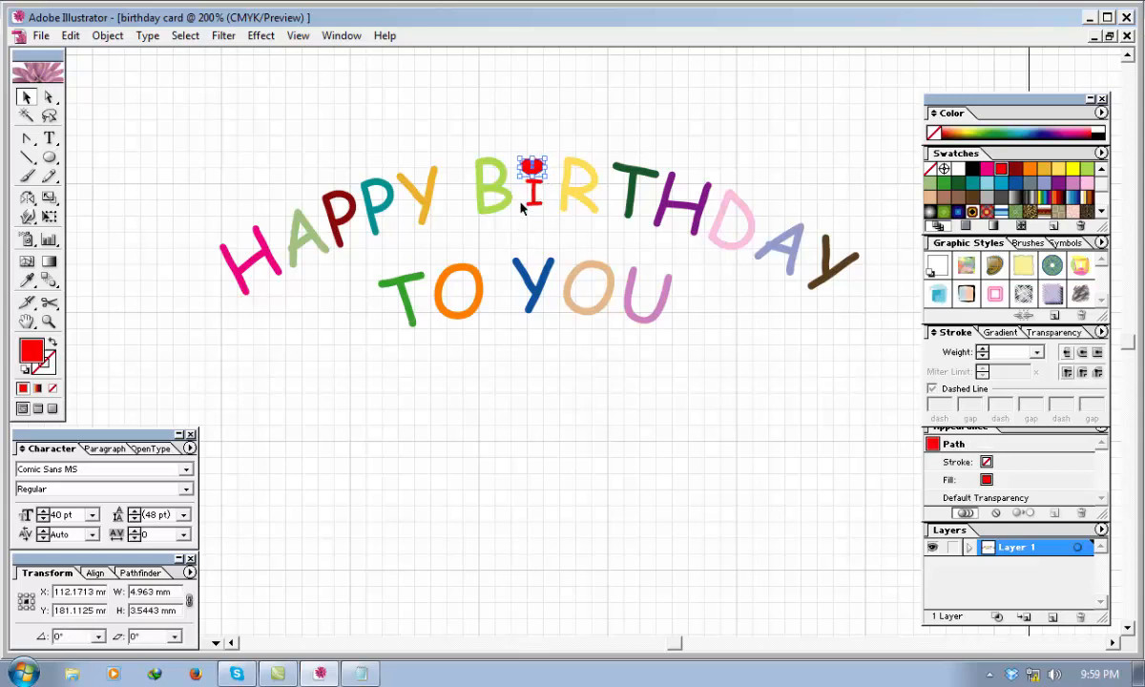
left_click(520, 355)
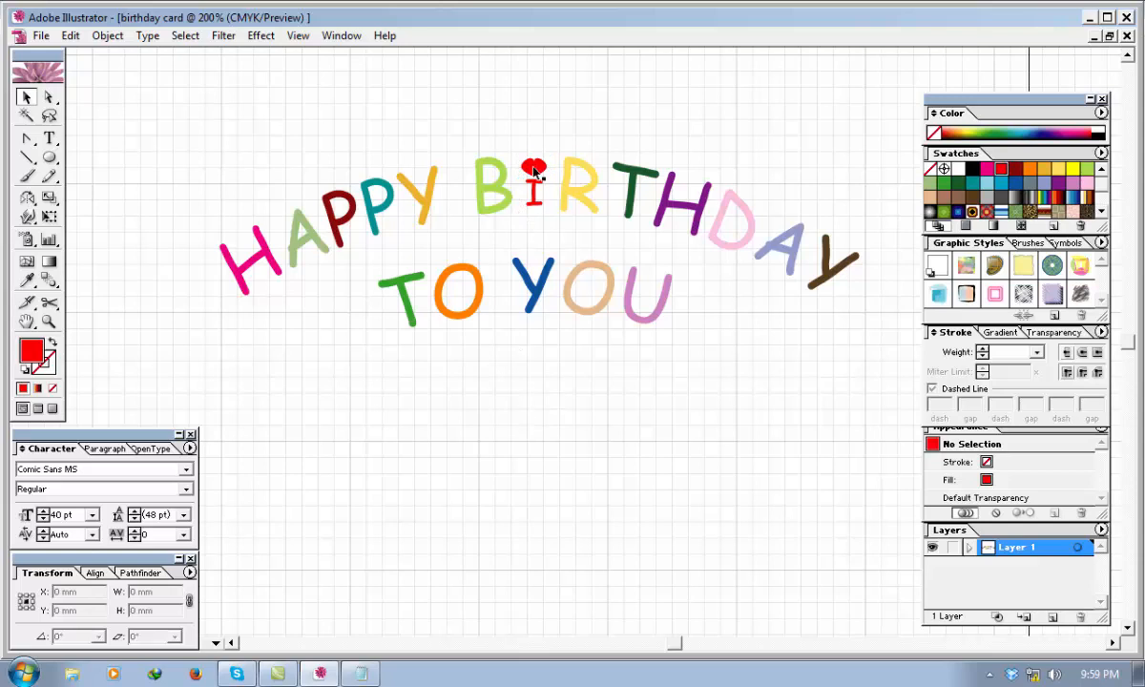
Move the heart below the greeting and enlarge it to about 40 × 33 mm for reshaping.
left_click_drag(532, 167, 677, 578)
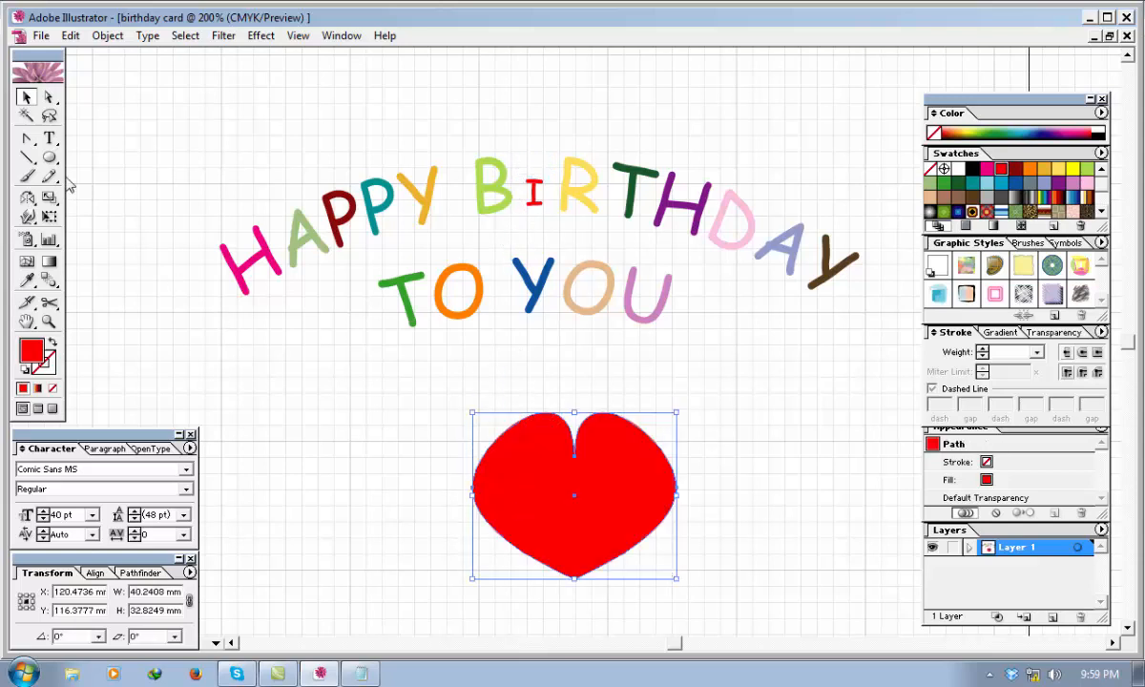
left_click(49, 96)
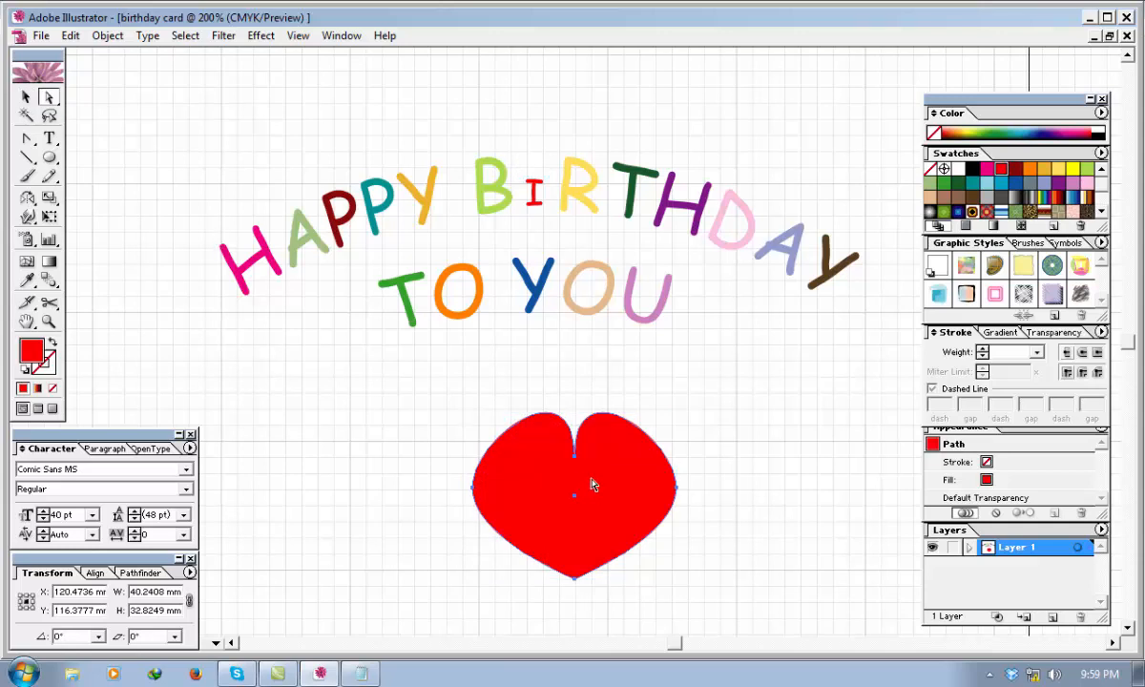
left_click_drag(591, 485, 572, 473)
Swing the two direction handles at the large heart's top notch diagonally outward, one to each side, to round its lobes.
left_click_drag(615, 385, 489, 612)
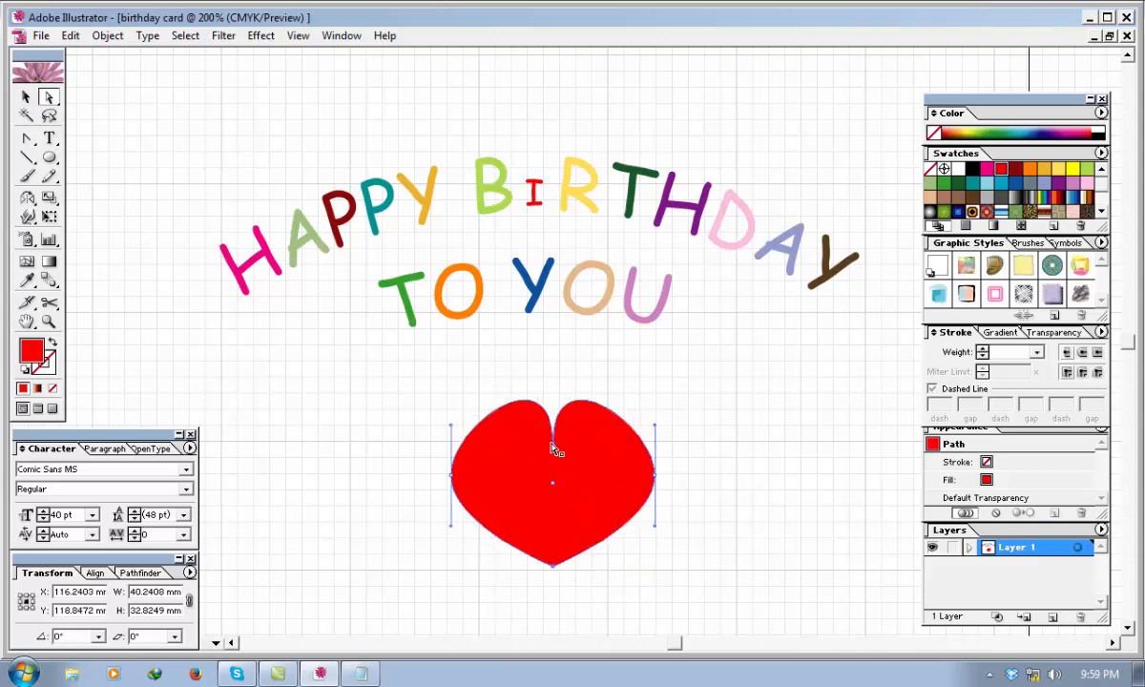
left_click(660, 416)
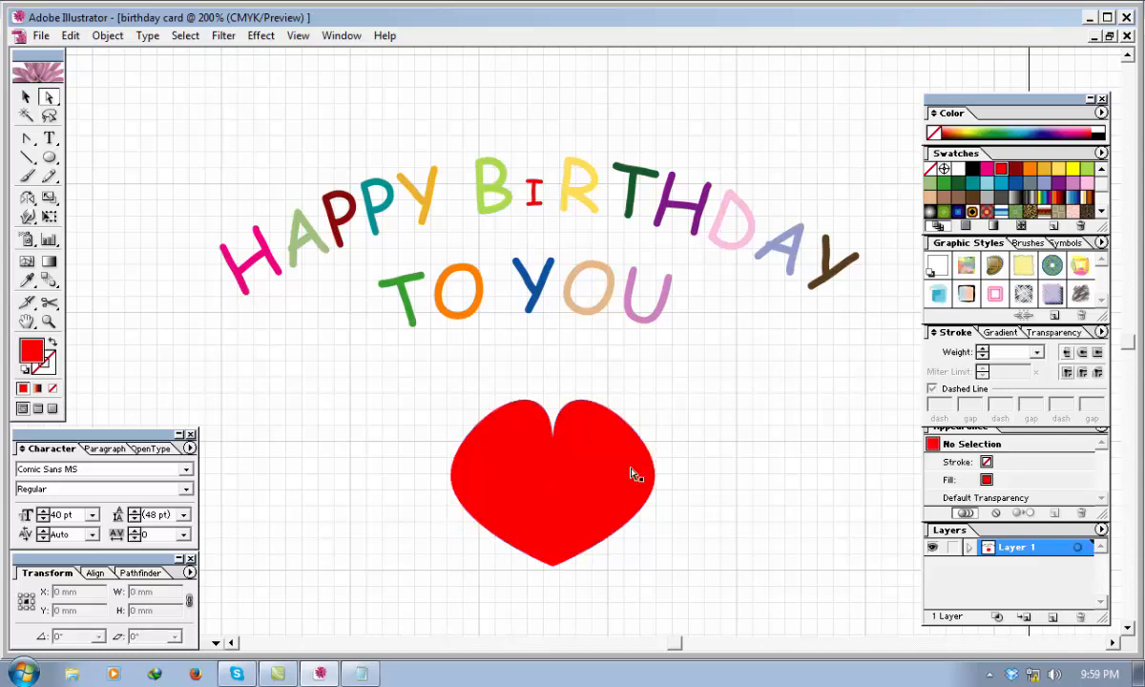
left_click(553, 444)
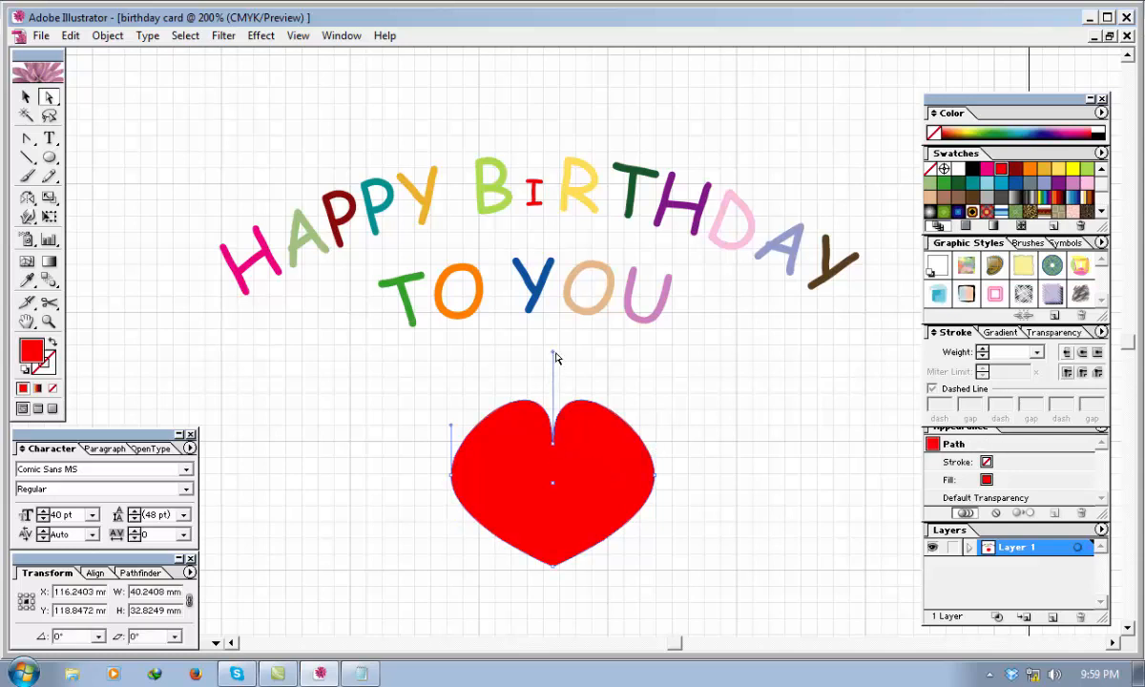
left_click_drag(553, 356, 484, 360)
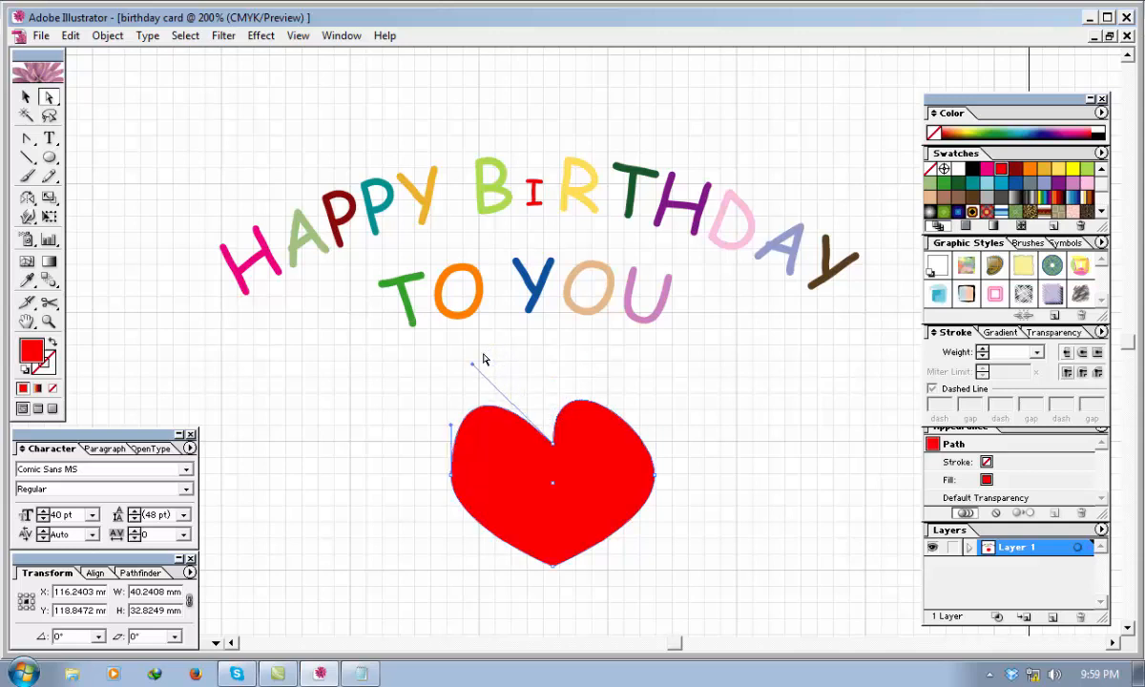
left_click(553, 442)
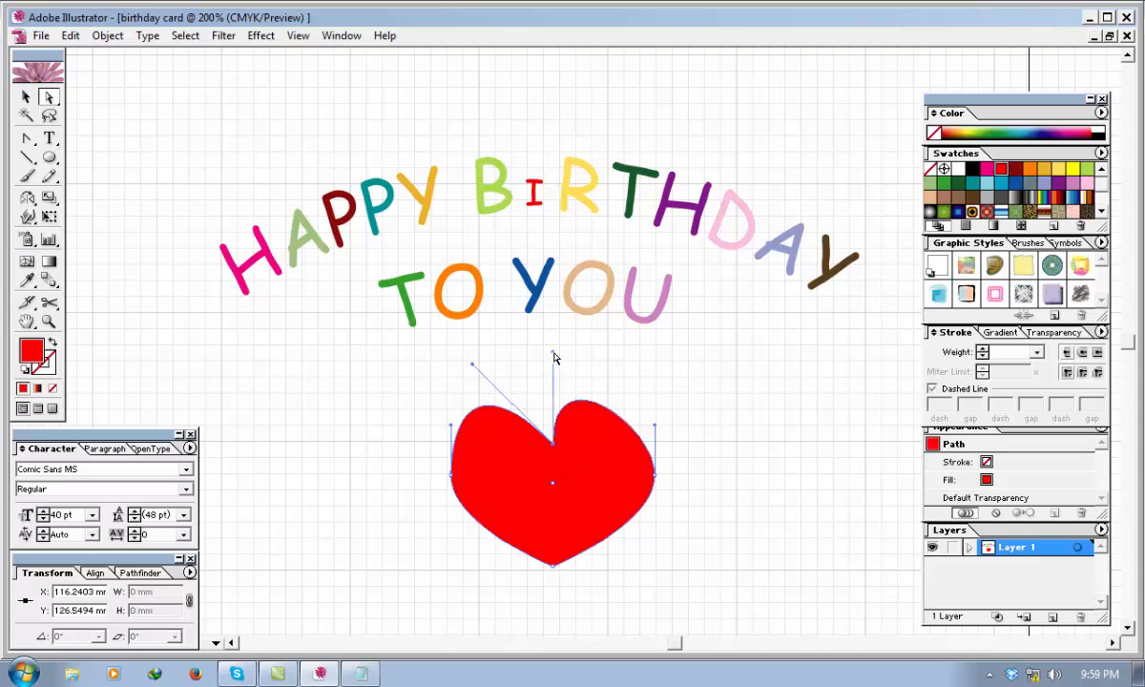
left_click_drag(553, 357, 611, 356)
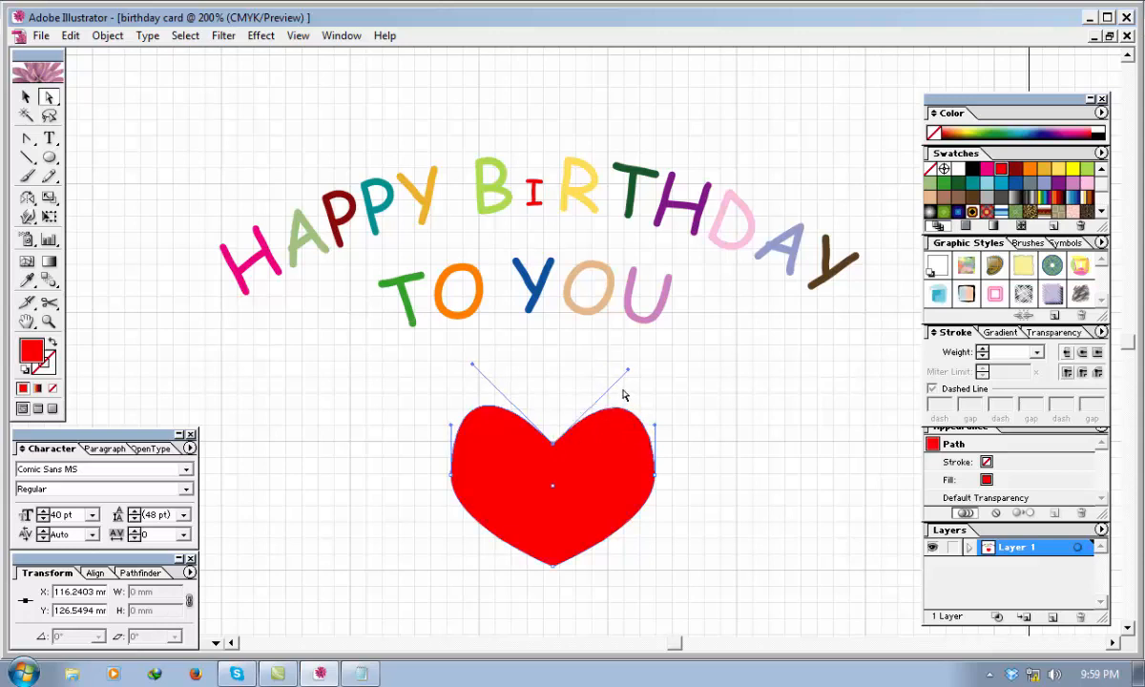
Scale the reshaped heart down to about 5.5 × 5.5 mm and place it above the red letter I as its dot.
left_click(26, 96)
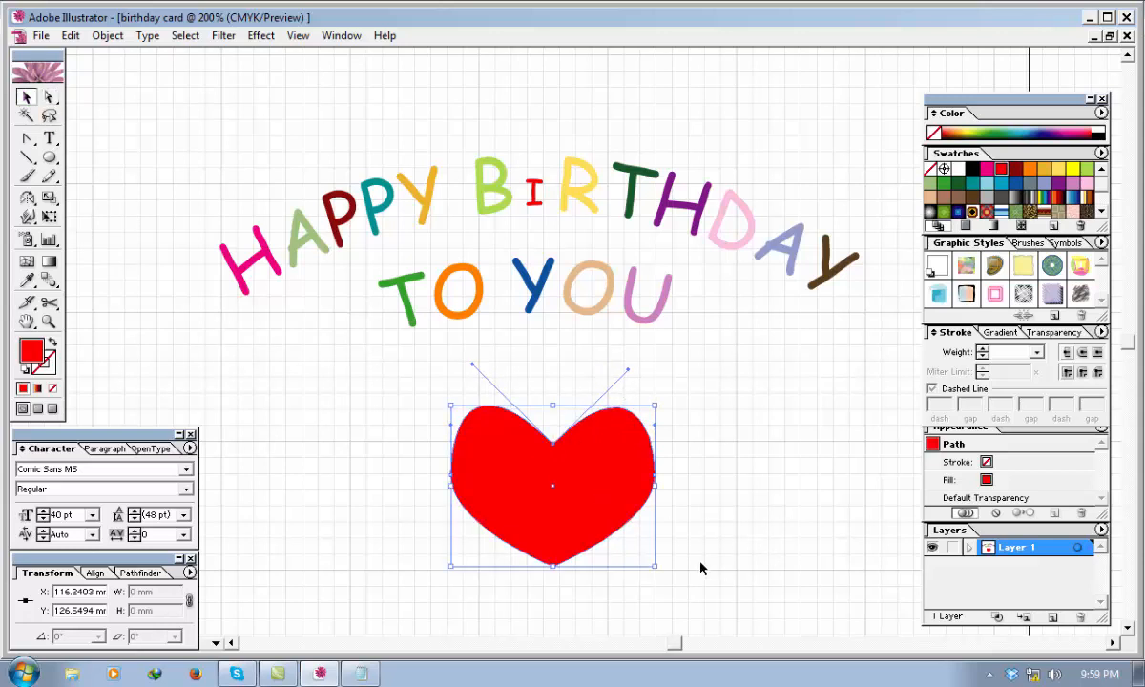
left_click_drag(653, 567, 481, 434)
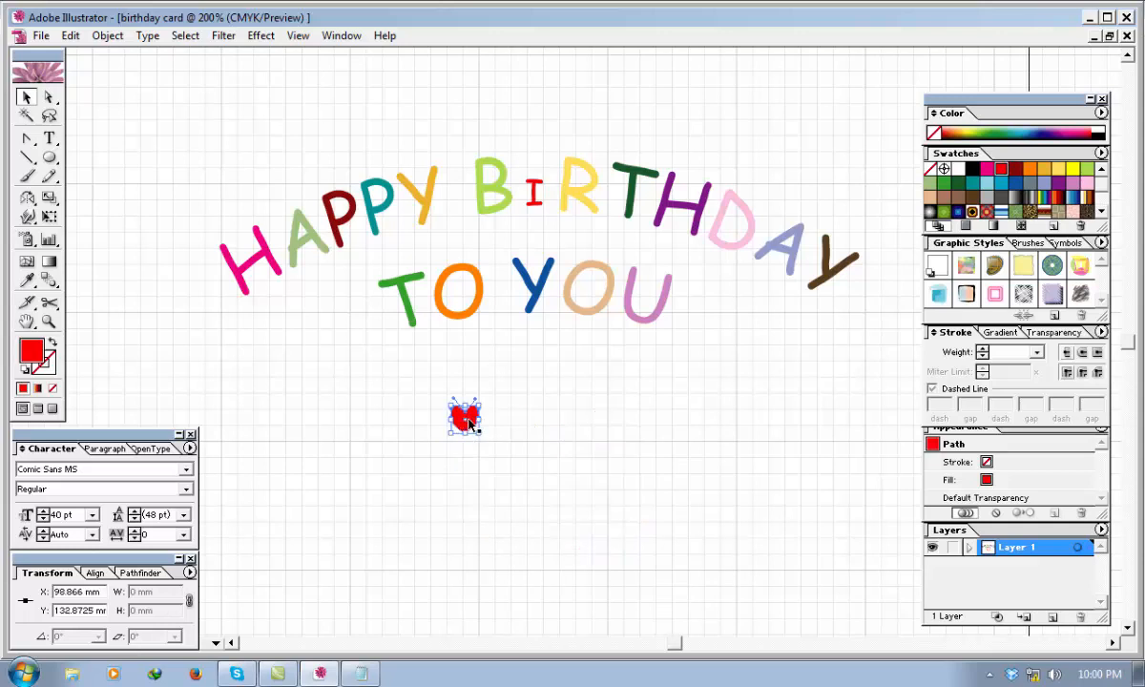
left_click_drag(535, 291, 540, 166)
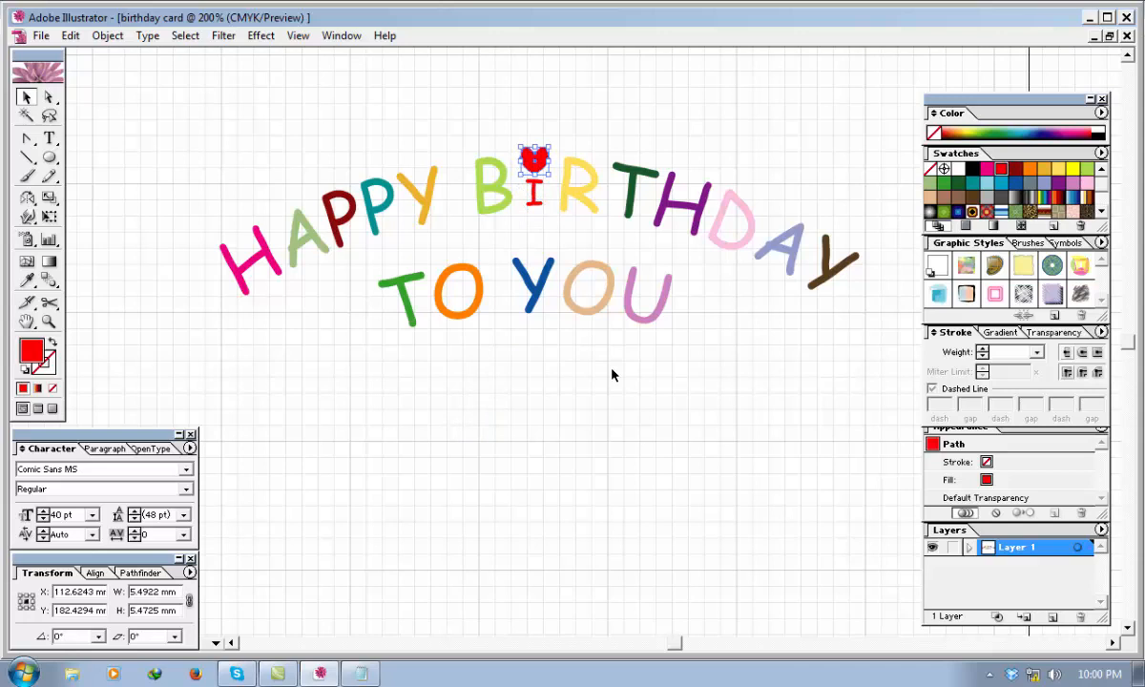
left_click(649, 437)
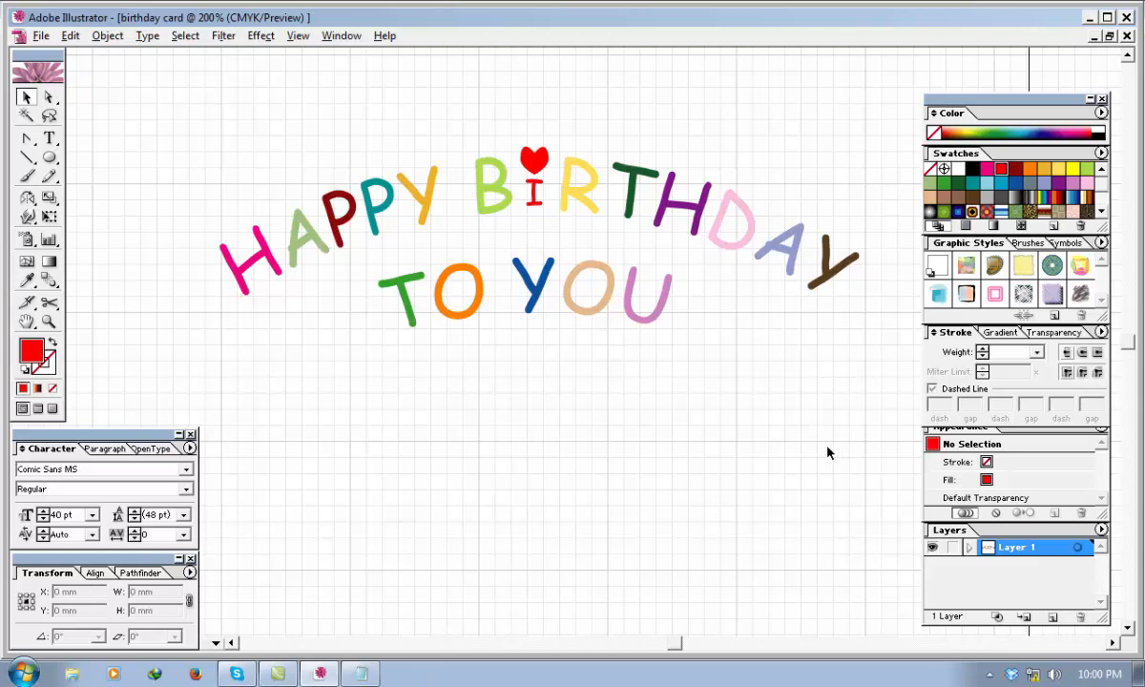
Nudge the "TO YOU" letters about 1 mm to the right and 0.7 mm up beneath "HAPPY BIRTHDAY".
left_click_drag(822, 446, 370, 337)
left_click_drag(682, 414, 389, 297)
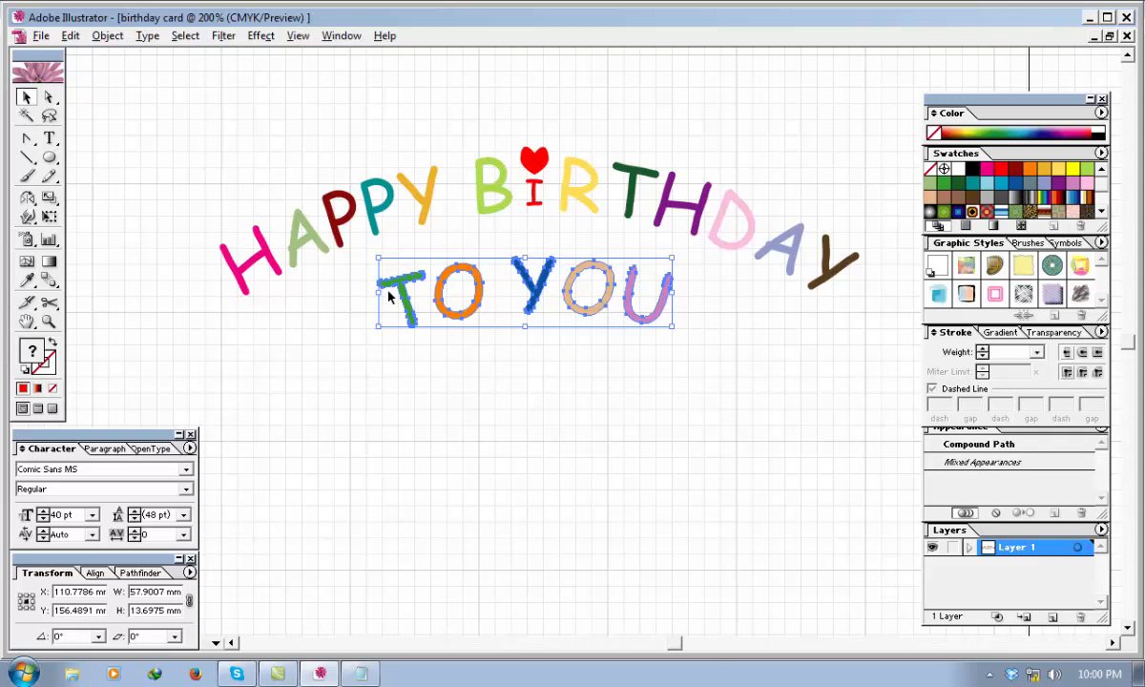
key("Right")
key("Right")
key("Up")
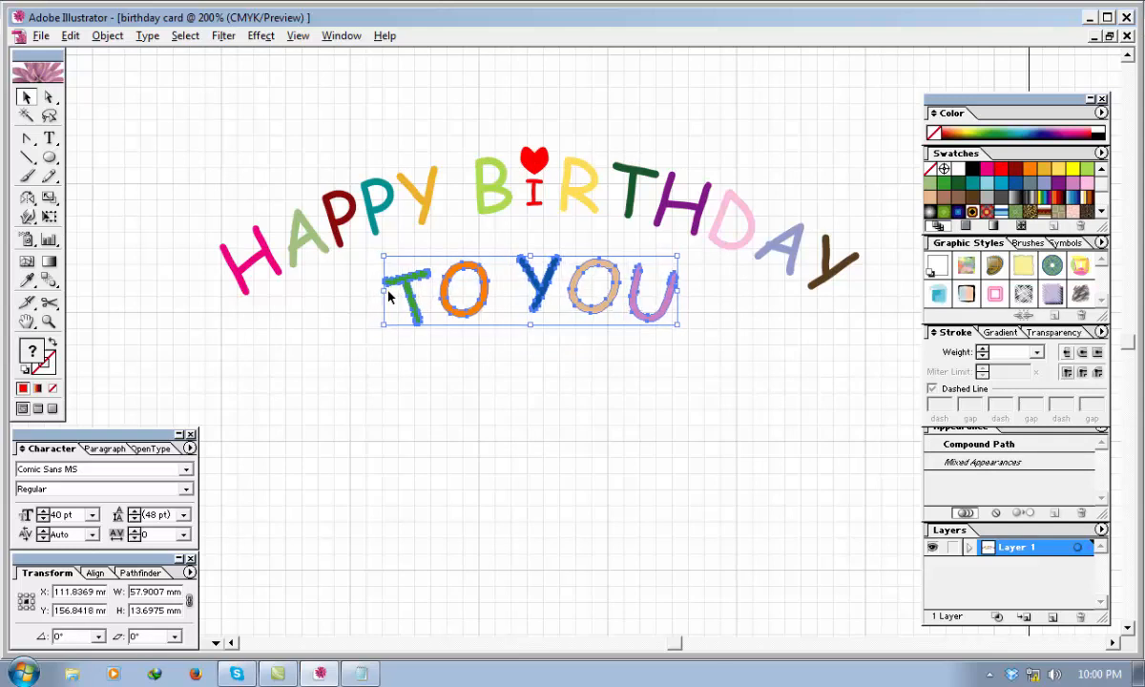
key("Up")
left_click(322, 350)
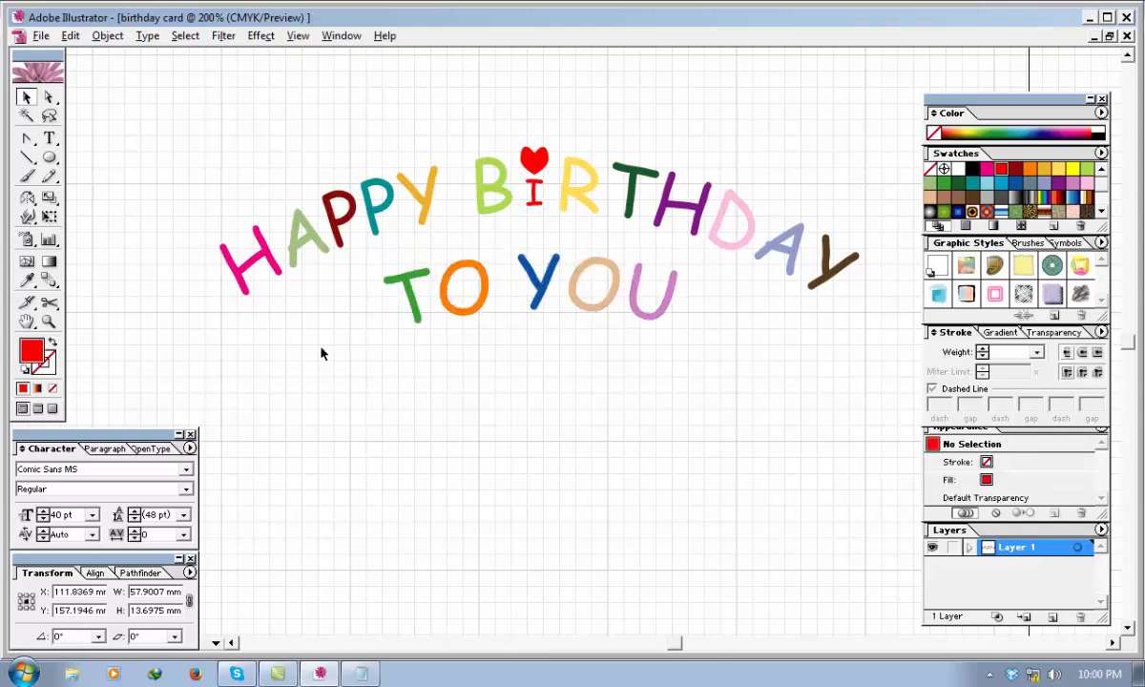
Apply Offset Path to the whole greeting and heart with a 2 mm offset and round joins.
left_click_drag(861, 425, 470, 238)
left_click_drag(178, 139, 178, 137)
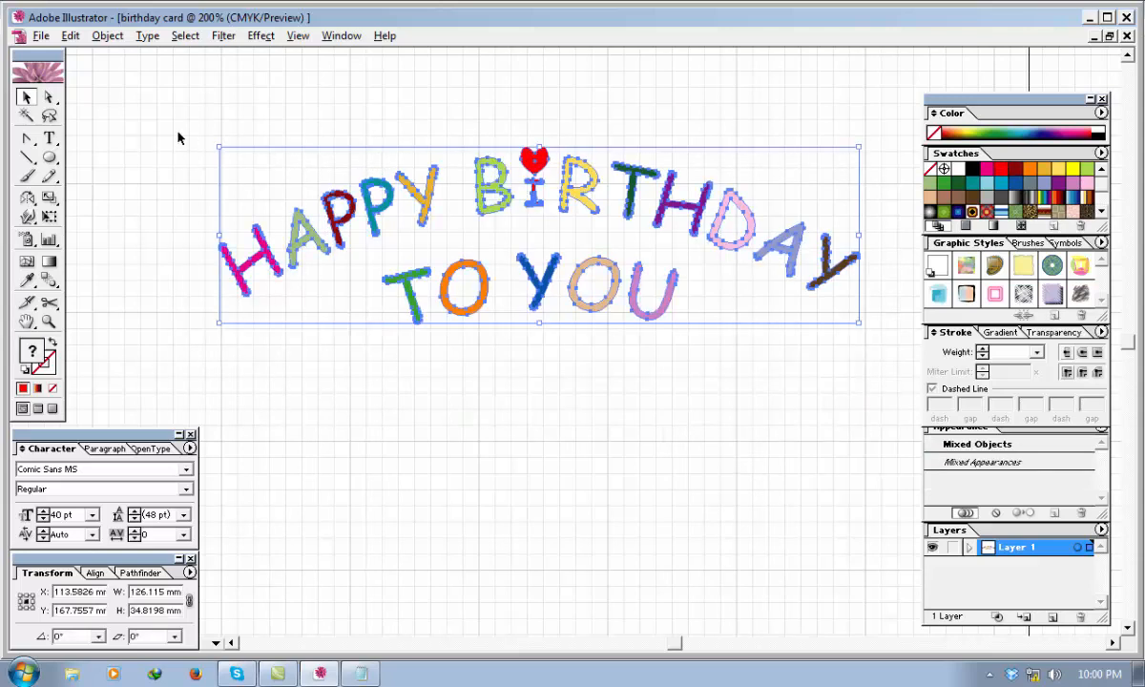
left_click(108, 36)
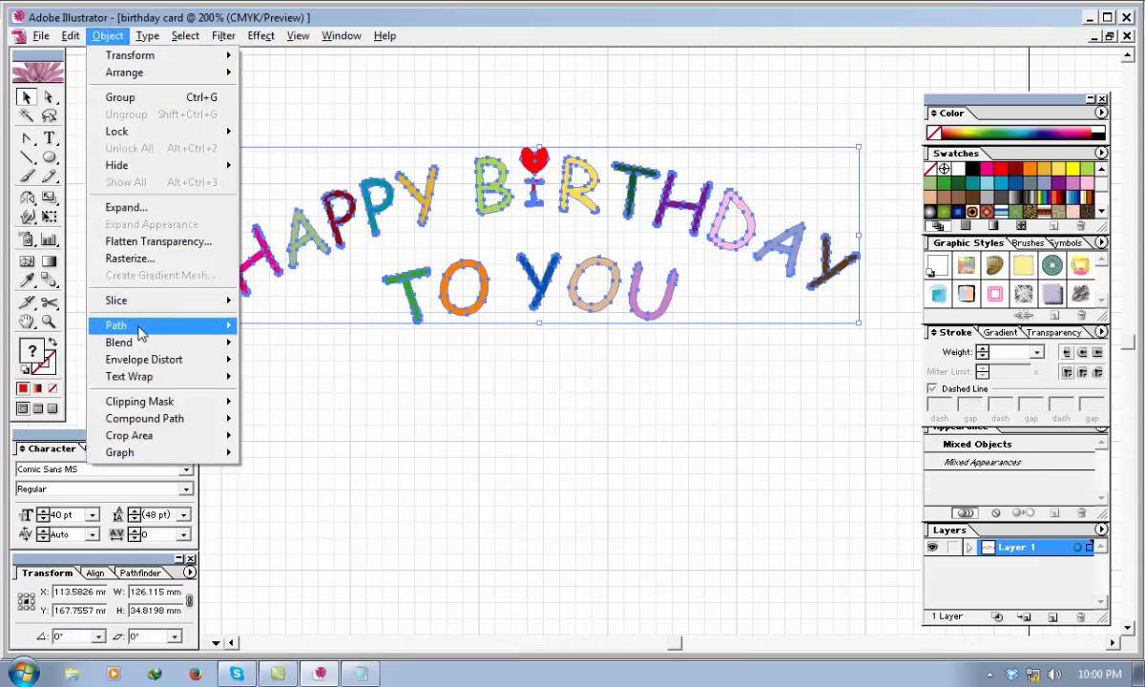
mouse_move(225, 327)
left_click(291, 385)
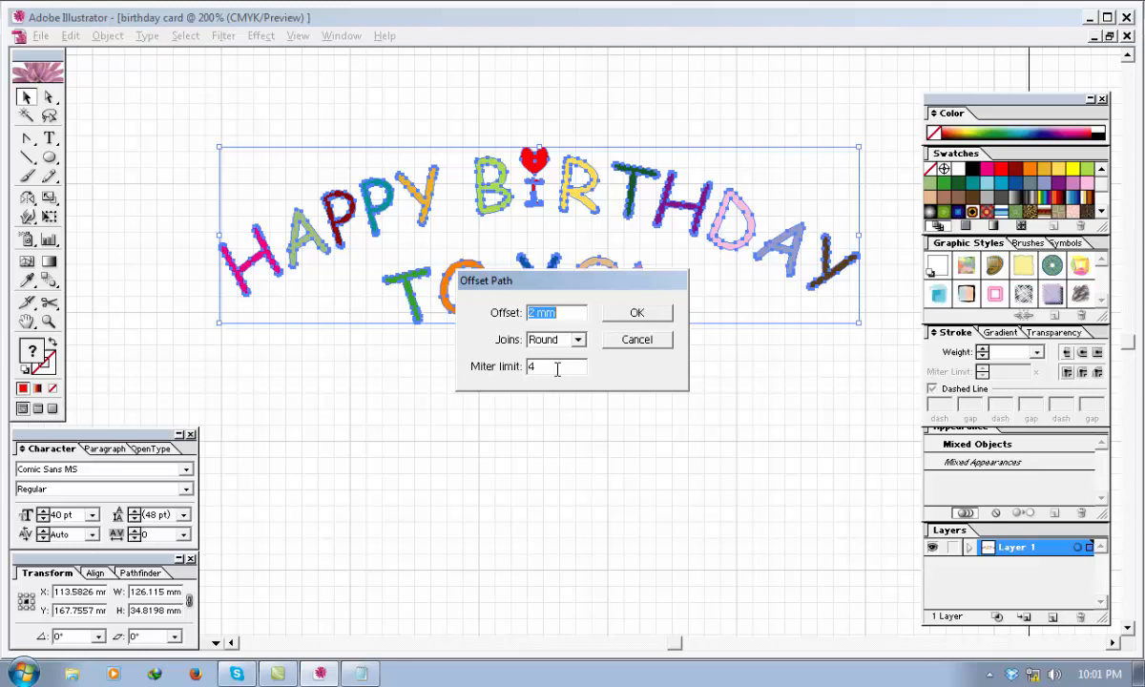
left_click(628, 315)
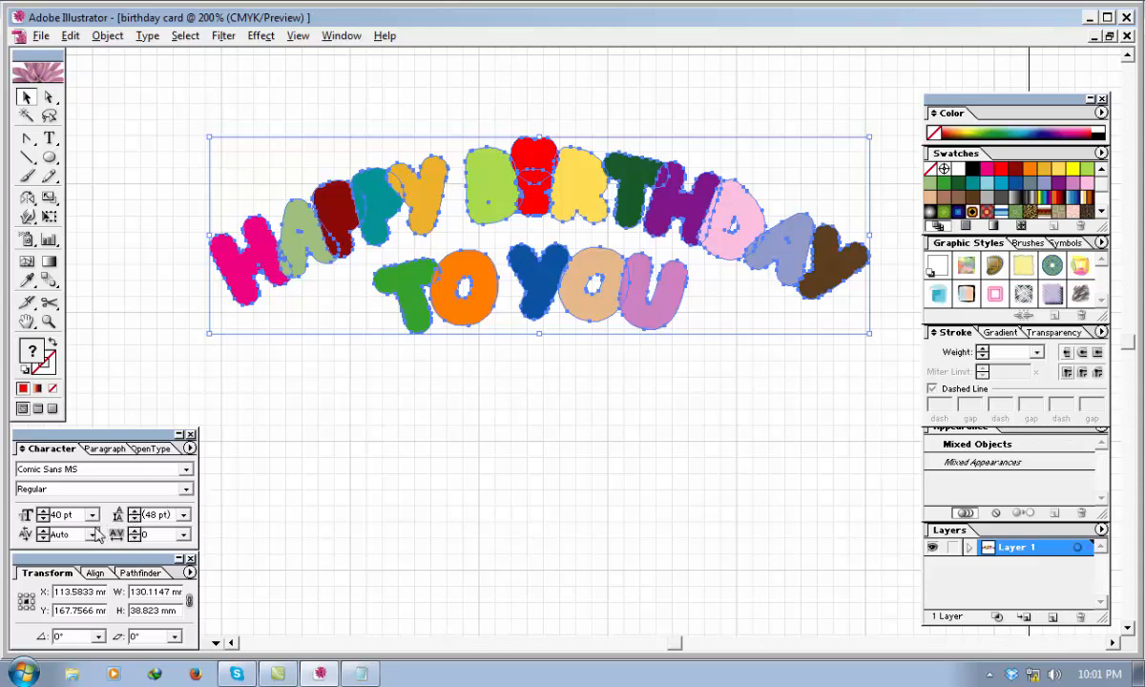
Combine the offset outlines into one compound shape with the Pathfinder Add mode and send it behind the letters.
left_click(137, 572)
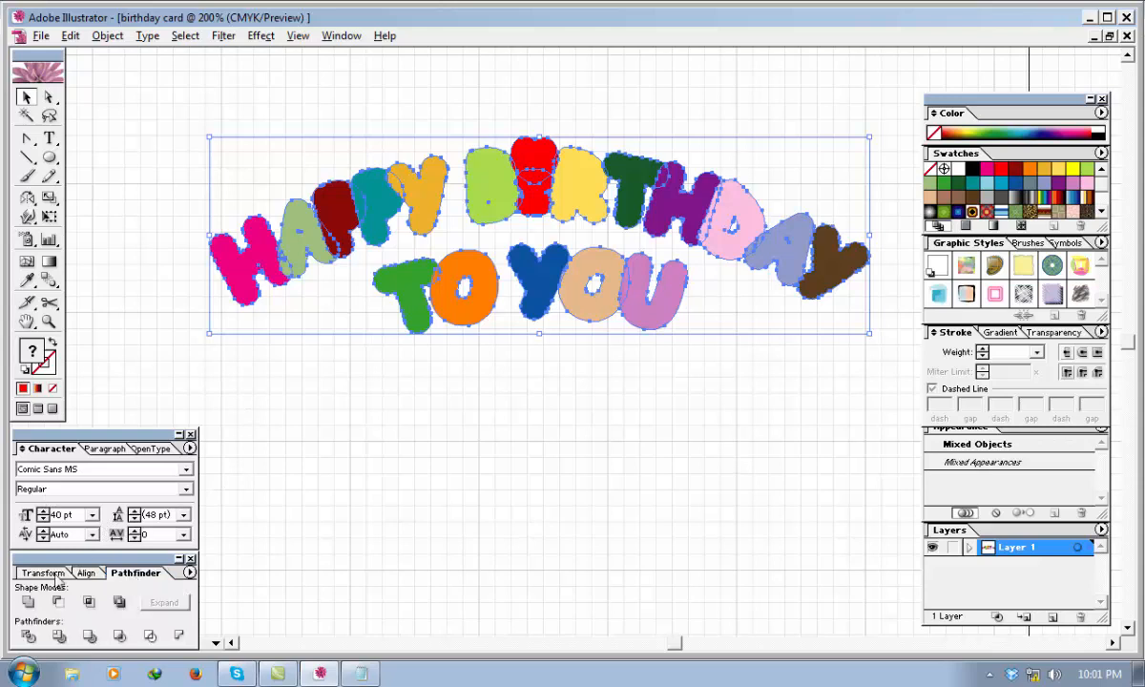
left_click(27, 603)
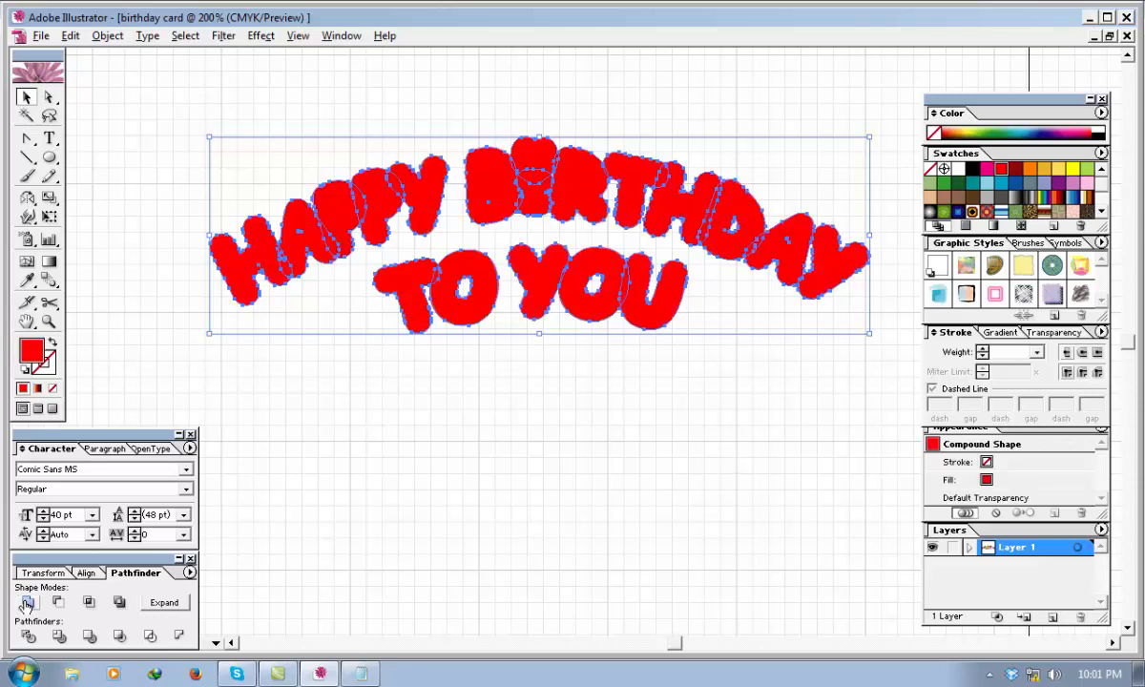
right_click(483, 190)
mouse_move(522, 257)
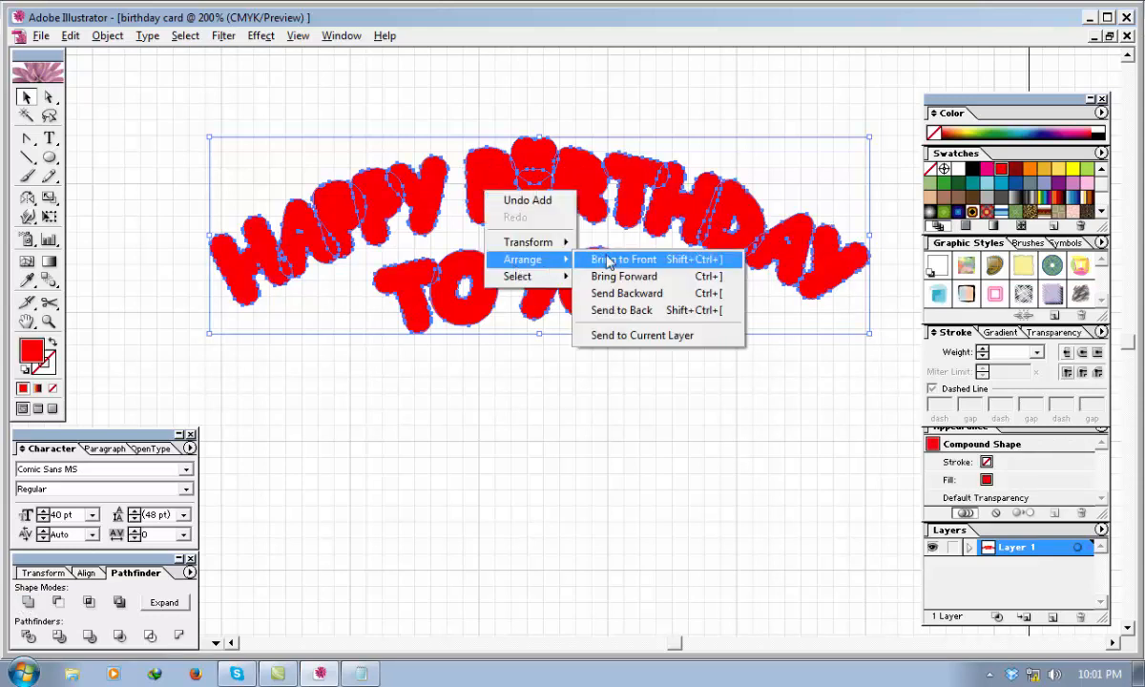
left_click(635, 313)
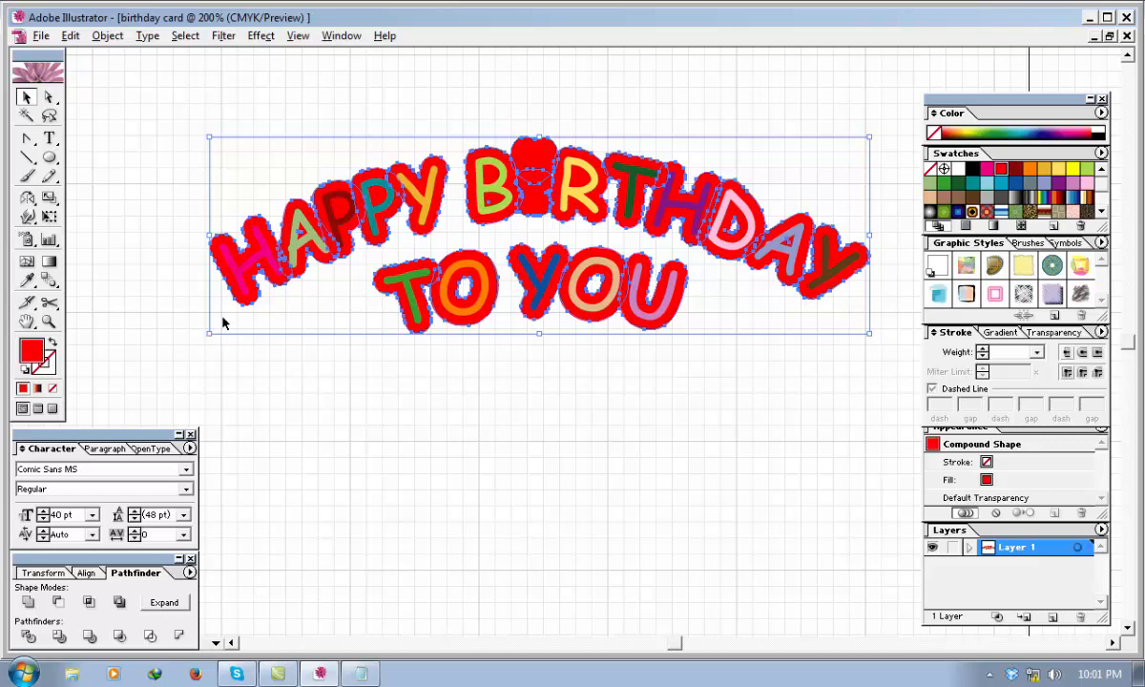
Fill the compound shape behind the greeting with white (FFFFFF).
double_click(34, 353)
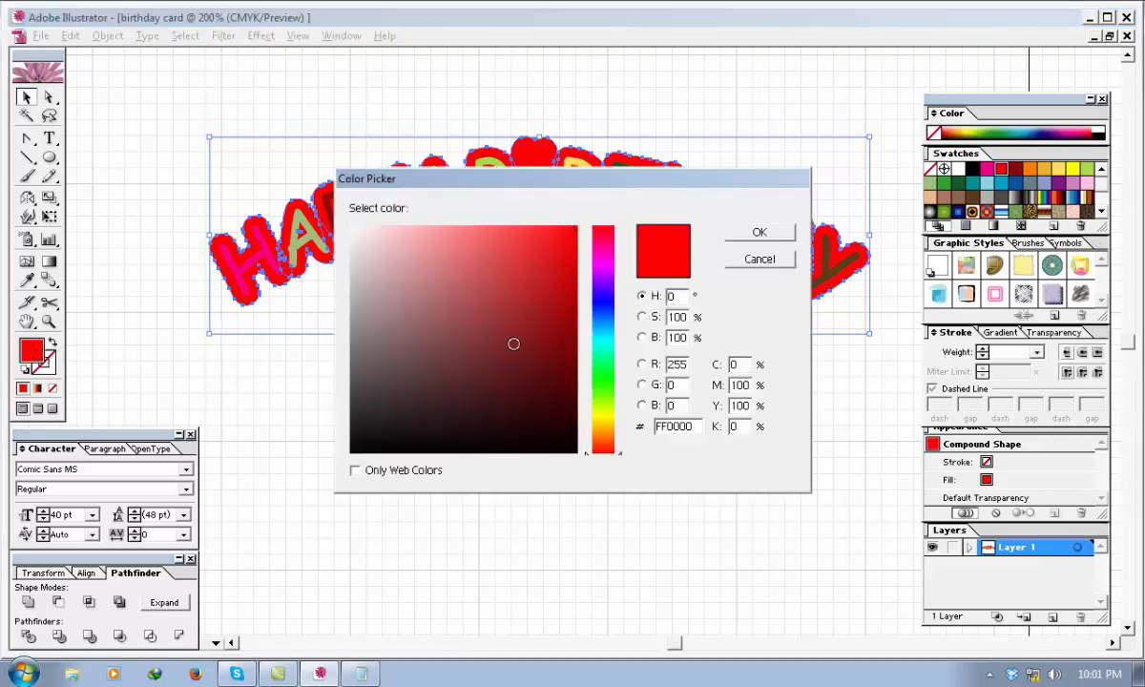
left_click(382, 261)
left_click(347, 226)
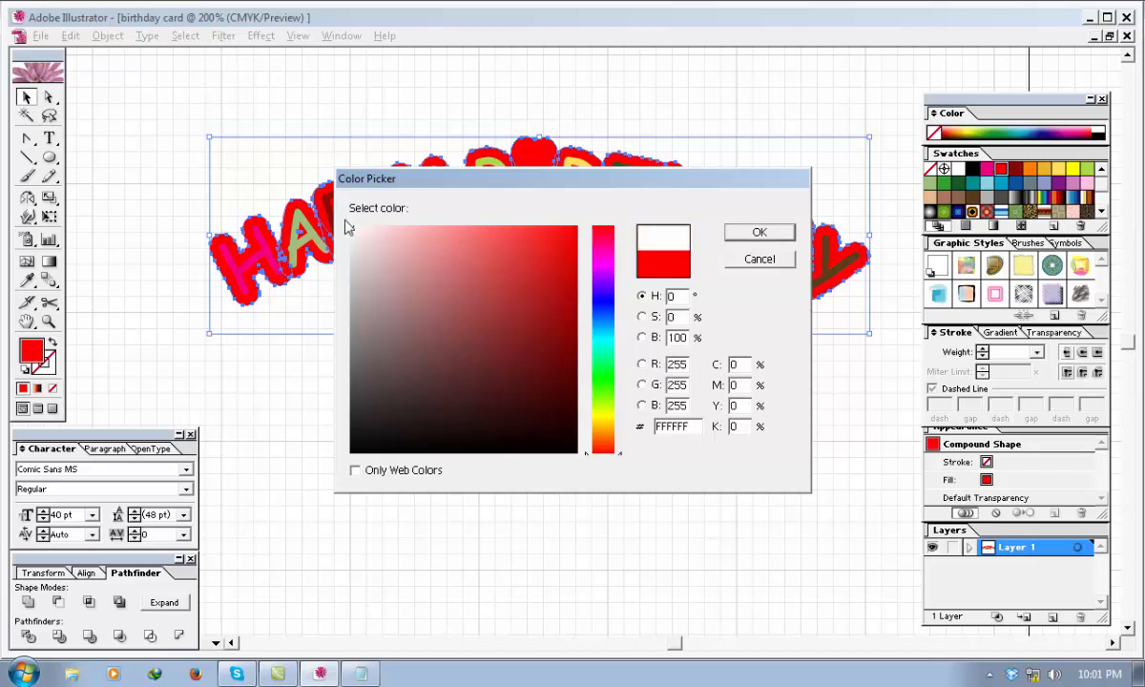
left_click(772, 233)
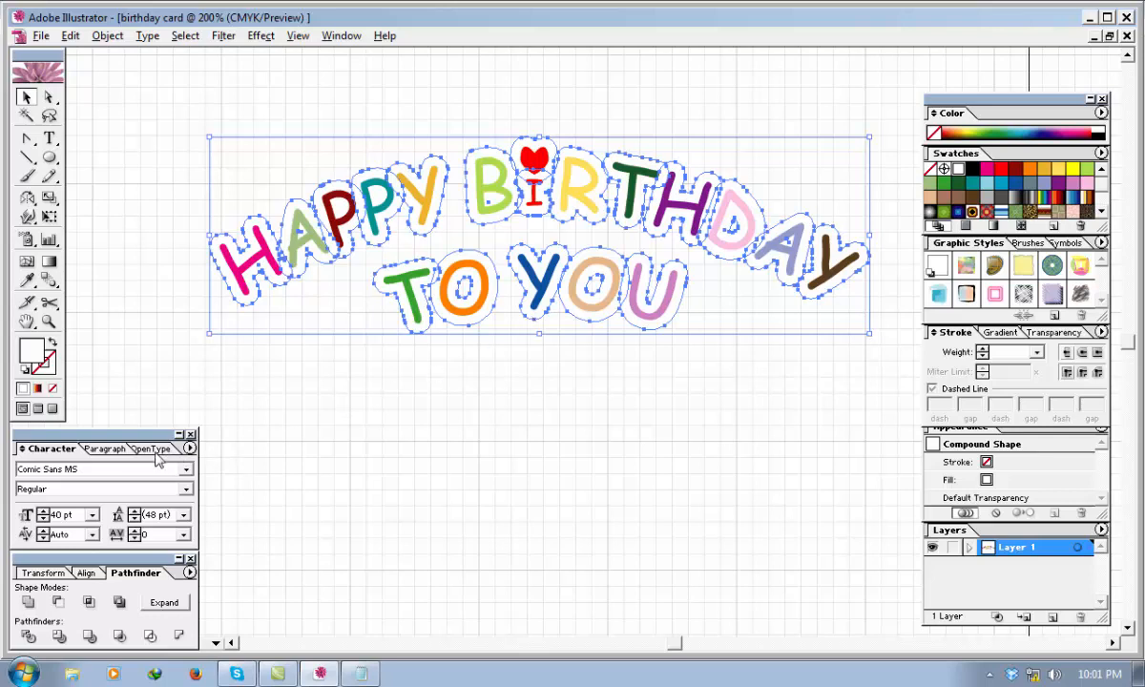
Give the white backing shape a light blue stroke of C 40, M 0, Y 0, K 0 at 2 pt weight.
double_click(47, 370)
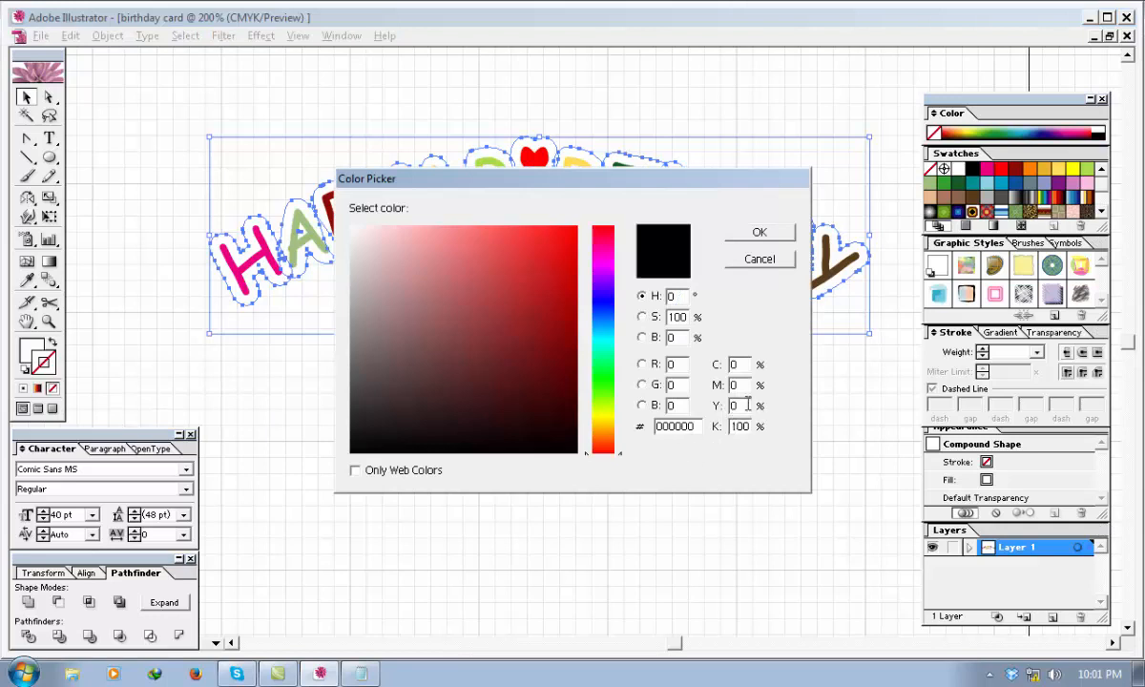
double_click(735, 365)
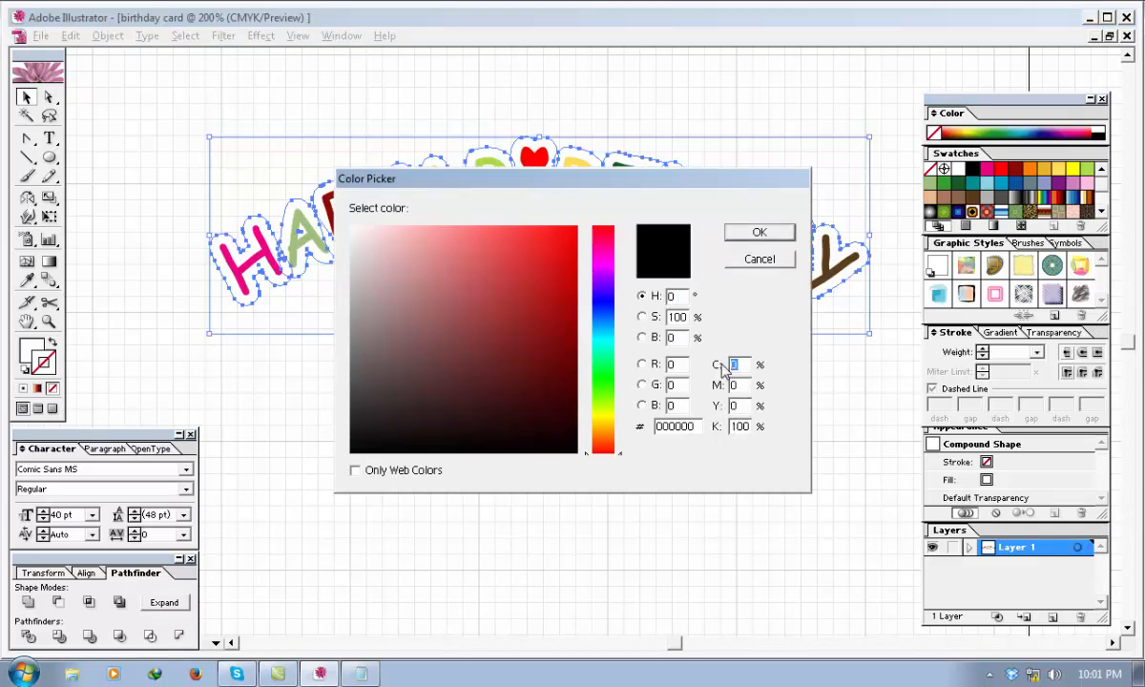
type("40")
double_click(742, 427)
type("0")
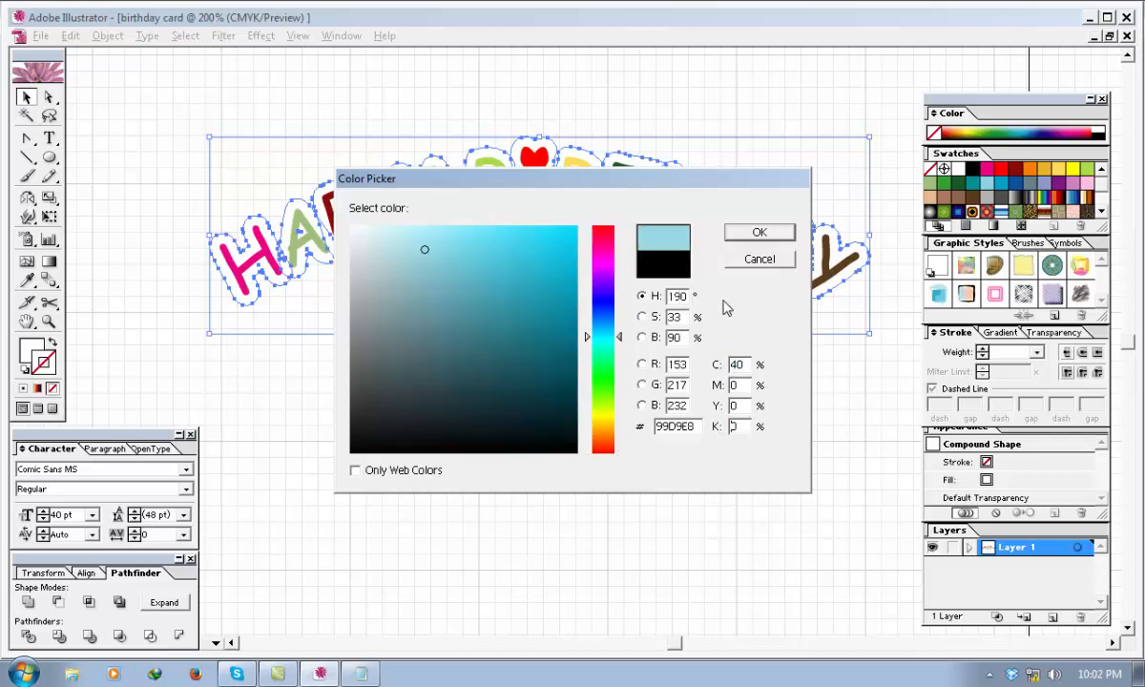
left_click(753, 236)
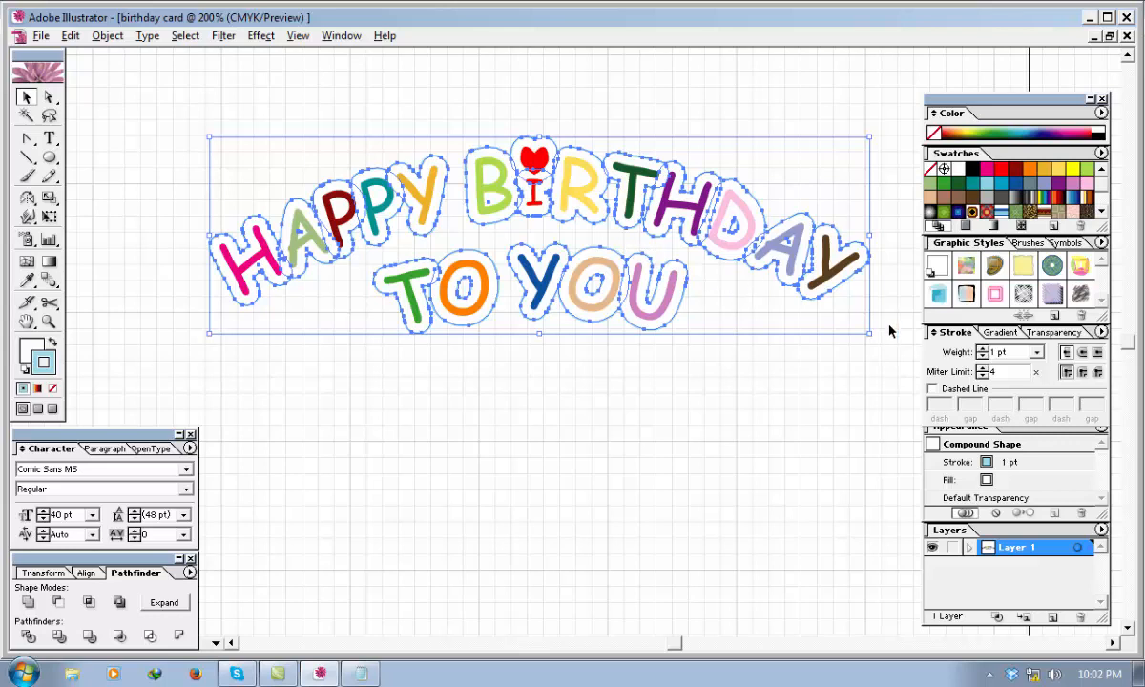
left_click(982, 349)
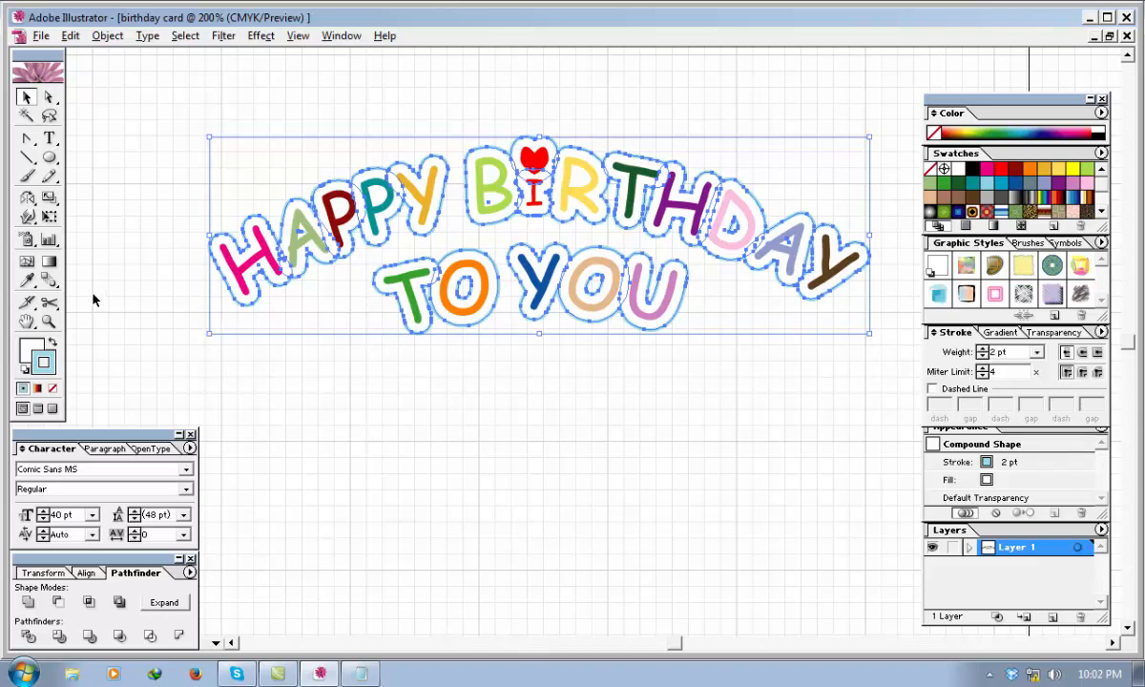
left_click(122, 142)
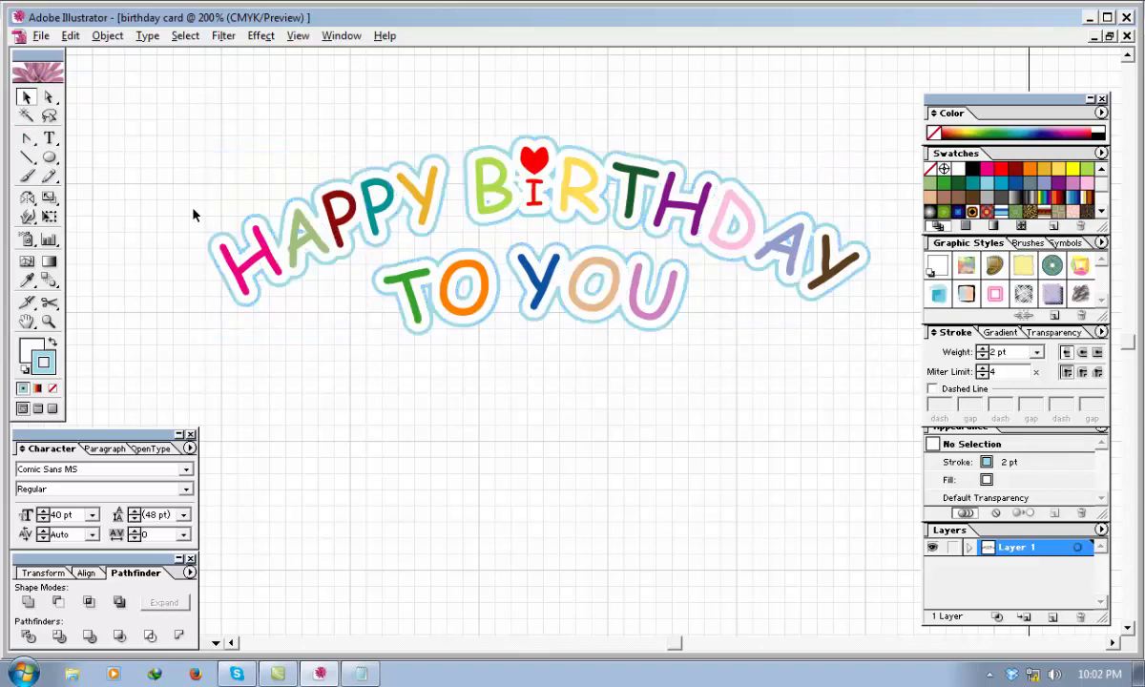
Draw a short vertical line below "TO YOU" with the Pen tool, using no fill and the light blue 2 pt stroke.
left_click(27, 140)
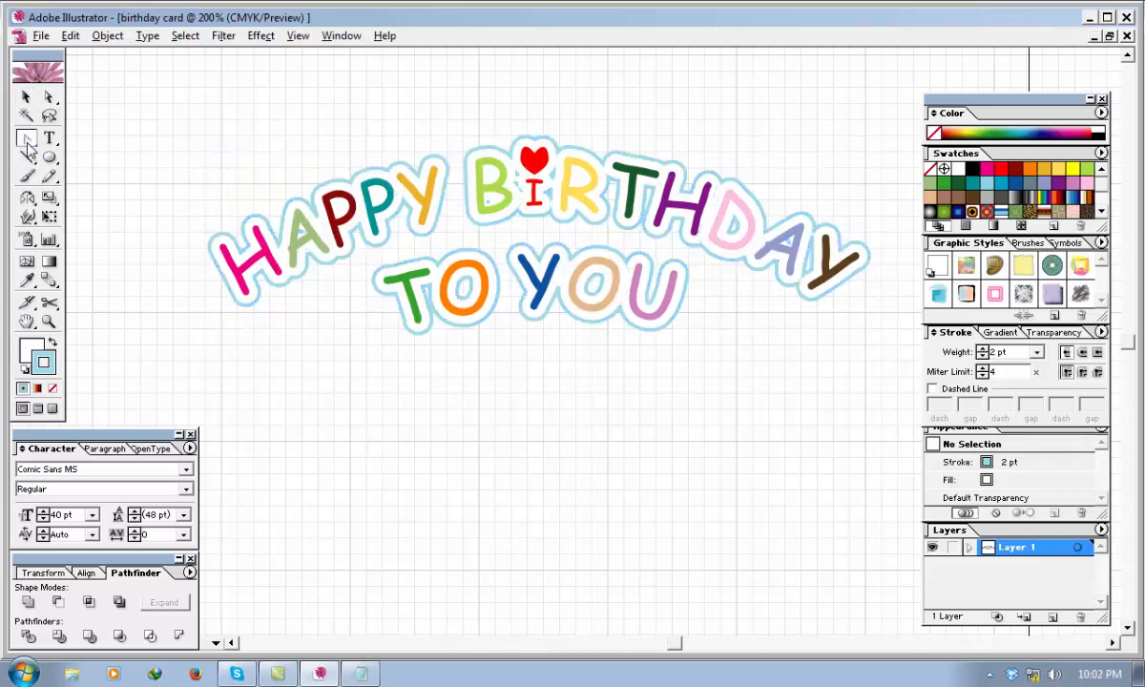
left_click_drag(28, 145, 51, 146)
left_click(32, 349)
left_click(52, 388)
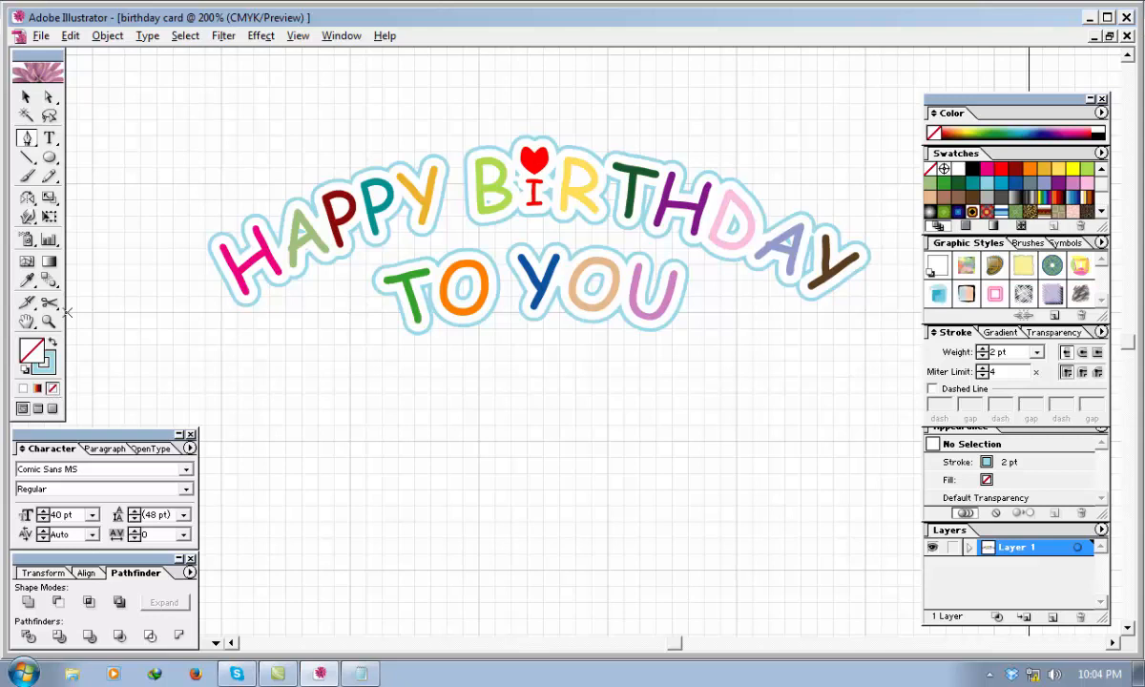
left_click(46, 365)
left_click(607, 410)
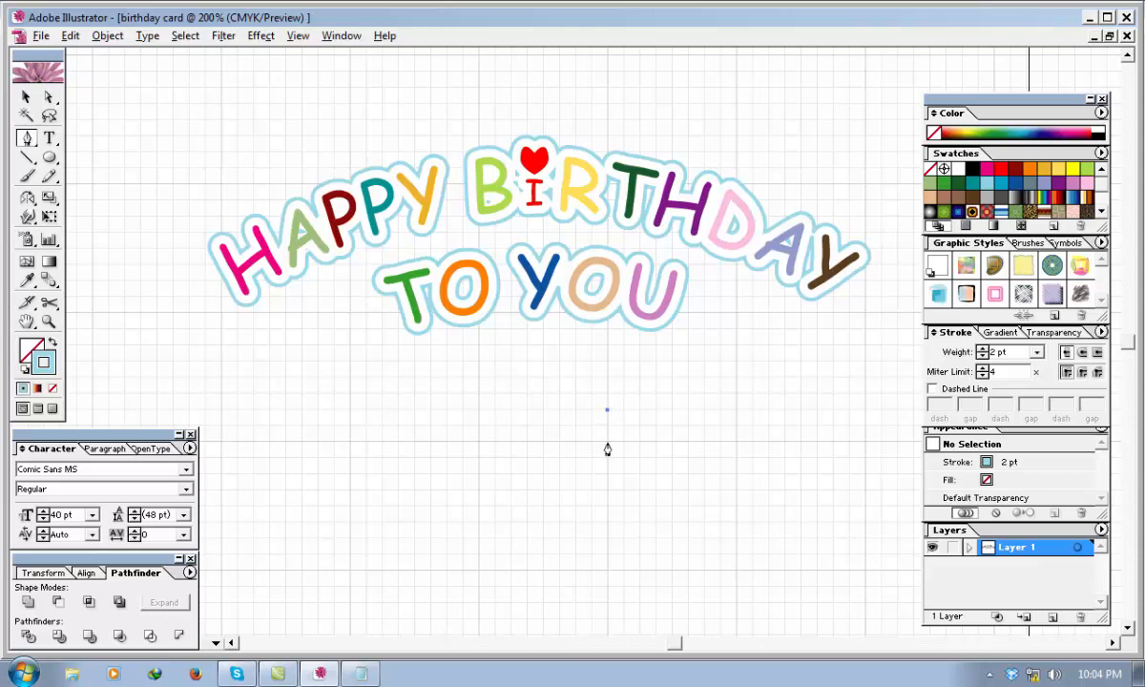
left_click(607, 443)
Prepare to rotate the short vertical line, setting the rotation pivot just below its lower end.
left_click(26, 96)
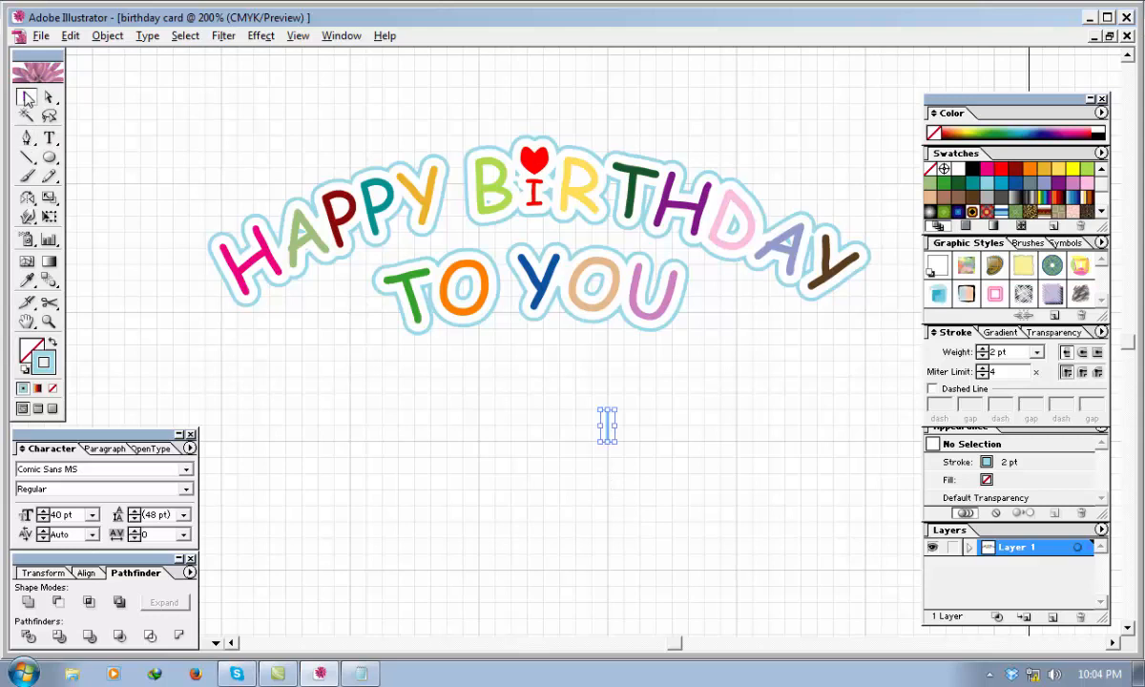
left_click(25, 197)
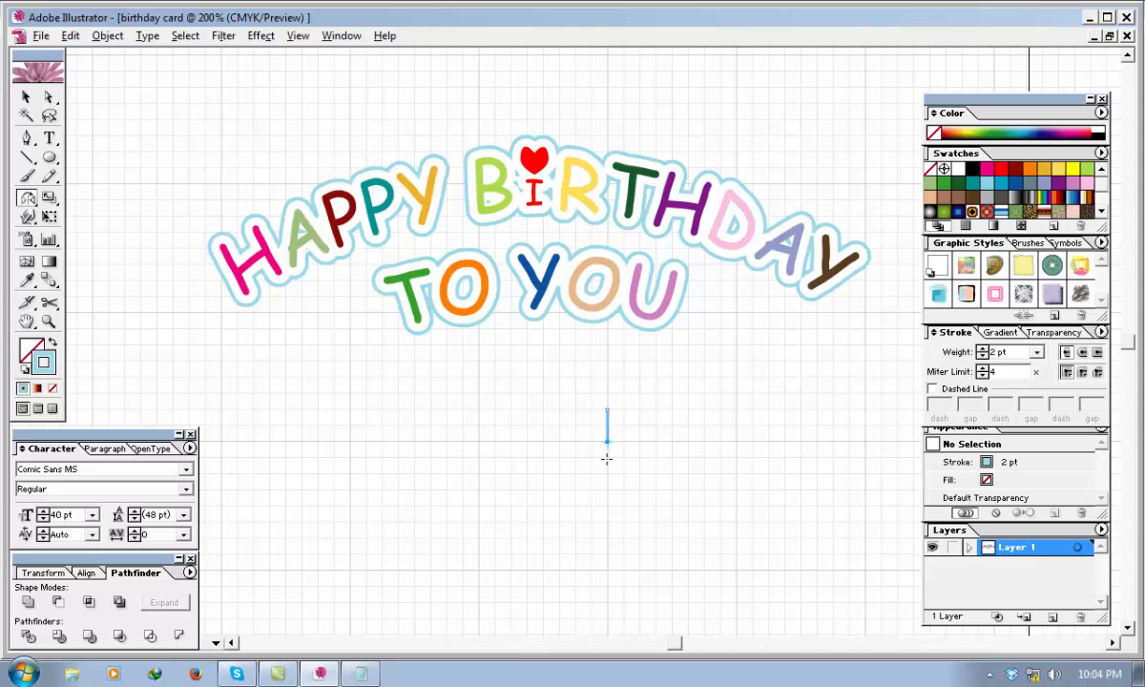
left_click(607, 459)
left_click_drag(607, 423, 597, 425)
key("ctrl+z")
left_click_drag(604, 425, 600, 425)
key("ctrl+z")
left_click_drag(607, 417, 593, 421)
key("ctrl+z")
Rotate a copy of the vertical line to slant left, and reflect a copy of the slanted line onto the right side.
mouse_move(609, 427)
left_mouse_down()
mouse_move(586, 438)
mouse_move(588, 421)
left_mouse_up()
left_click_drag(593, 429, 622, 433)
left_click(26, 96)
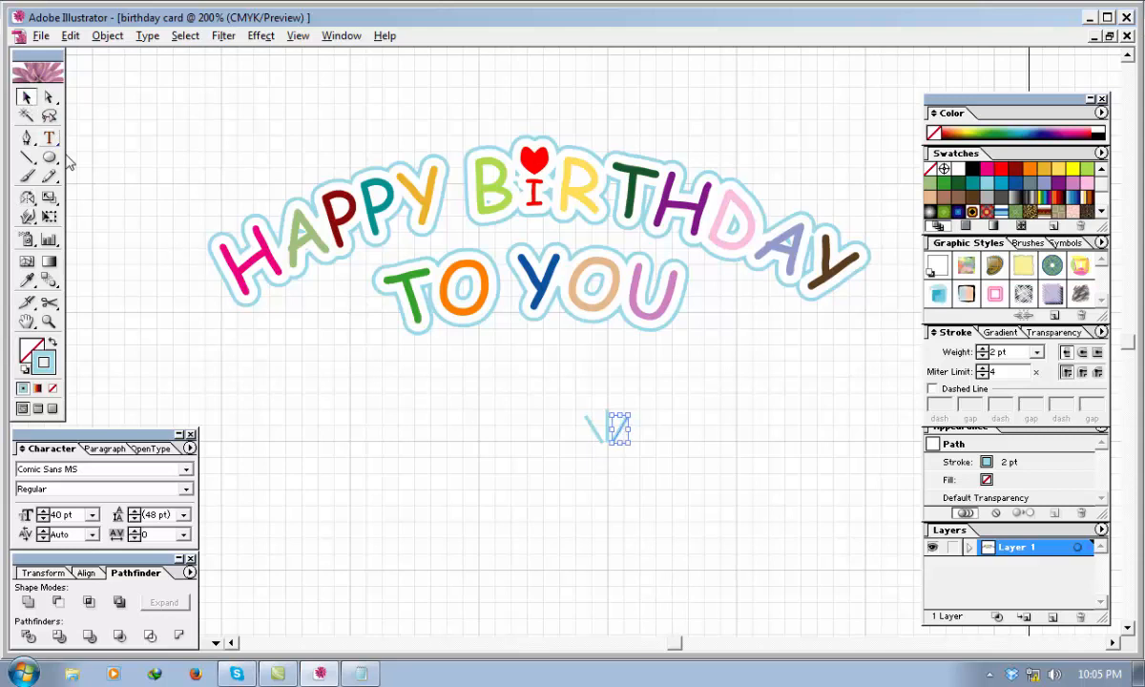
Group the three fanned lines, scale the group down and place it directly above the heart.
left_click_drag(682, 493, 559, 382)
right_click(610, 437)
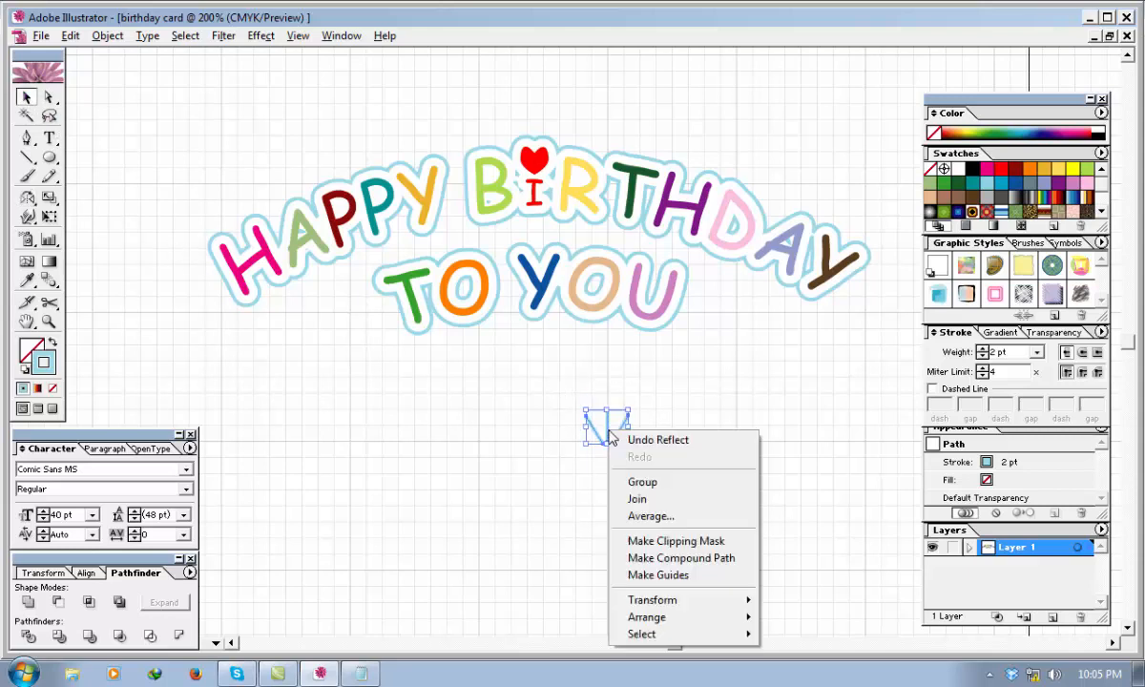
left_click(642, 481)
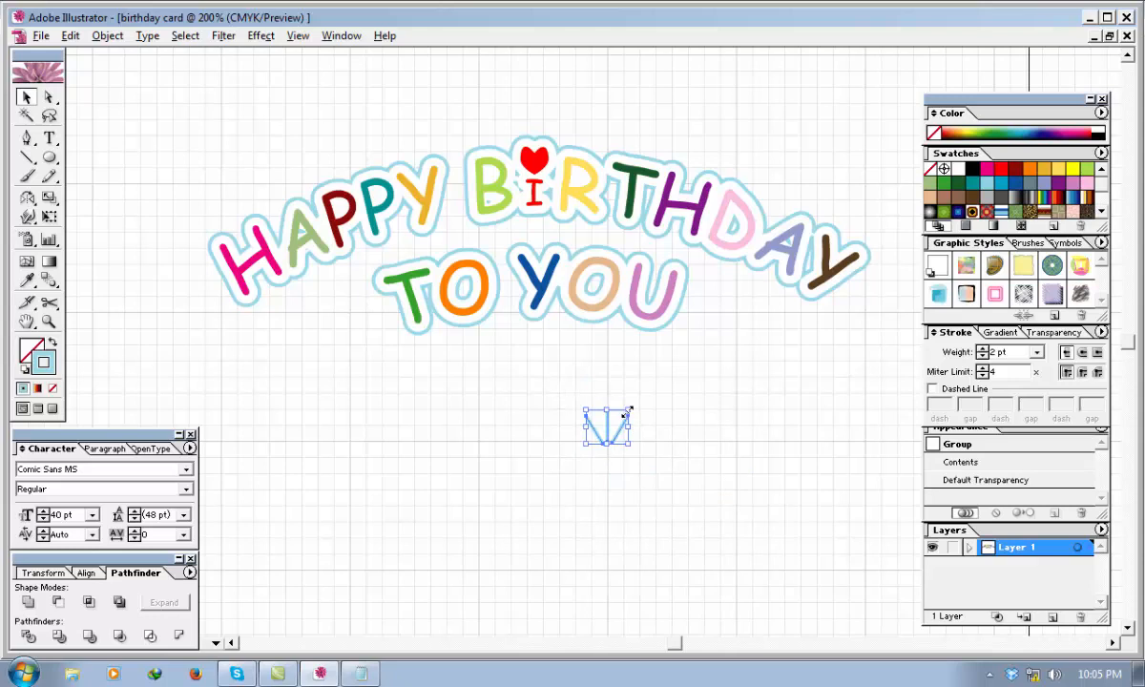
mouse_move(628, 411)
left_mouse_down()
mouse_move(595, 434)
mouse_move(530, 225)
mouse_move(519, 153)
mouse_move(536, 129)
left_mouse_up()
left_click(598, 414)
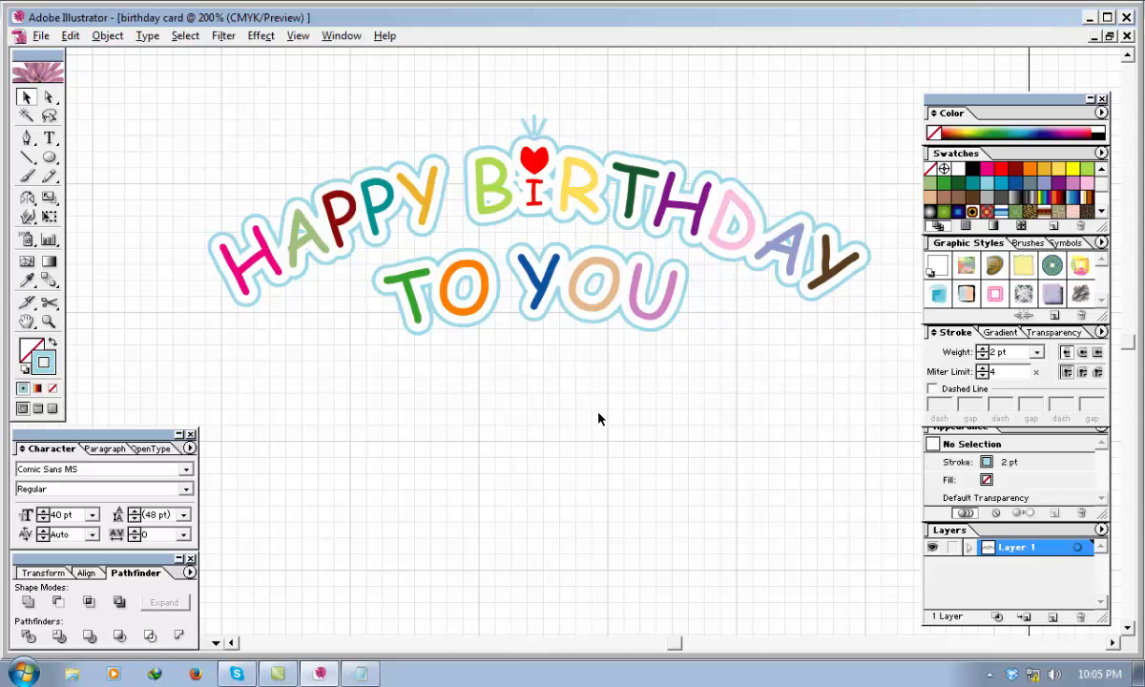
left_click(533, 124)
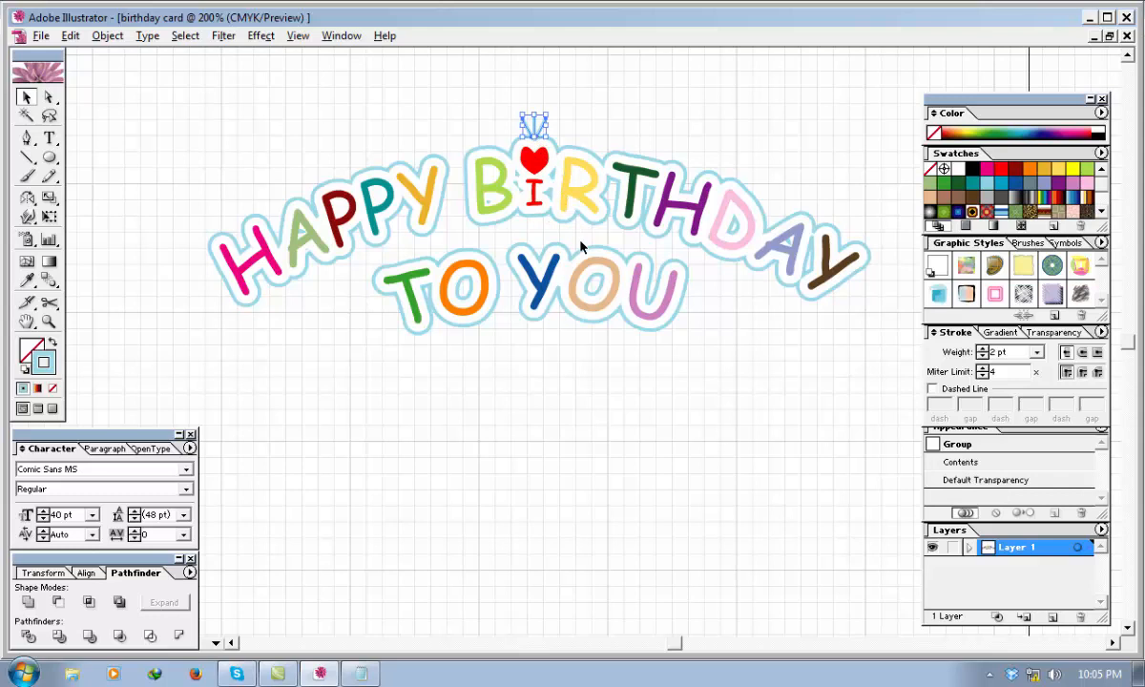
left_click(584, 397)
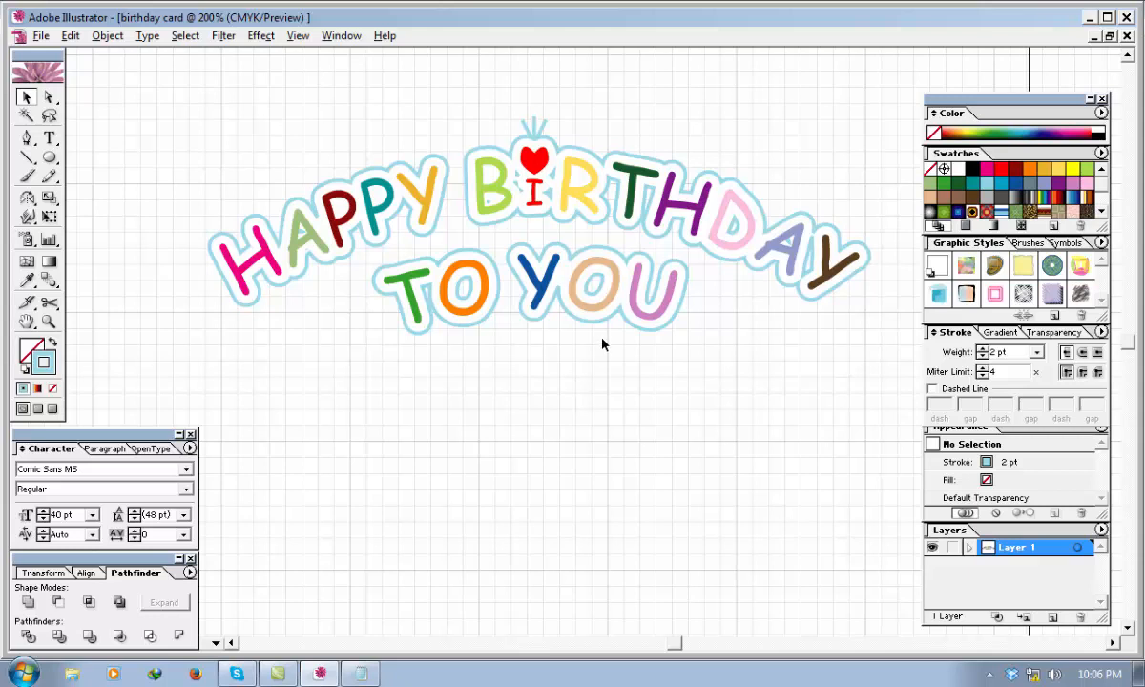
Ungroup the lines above the heart and move the left slanted line outward, leaving a wider gap to the vertical line.
left_click(533, 130)
right_click(534, 130)
left_click(577, 183)
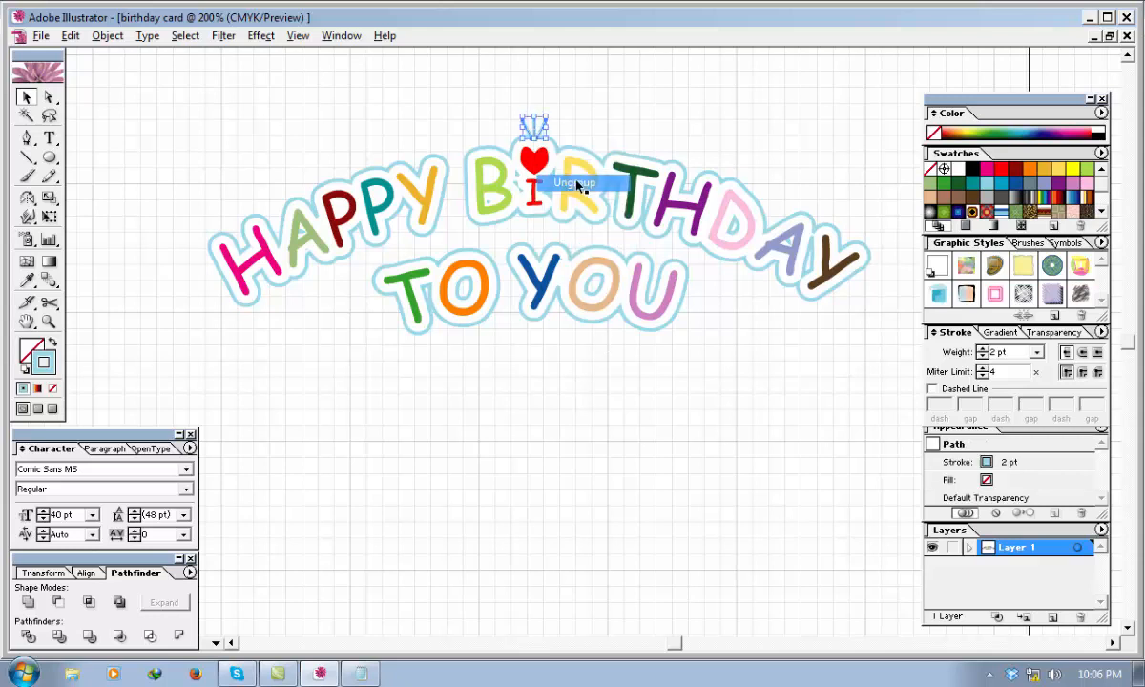
left_click(585, 98)
left_click(524, 127)
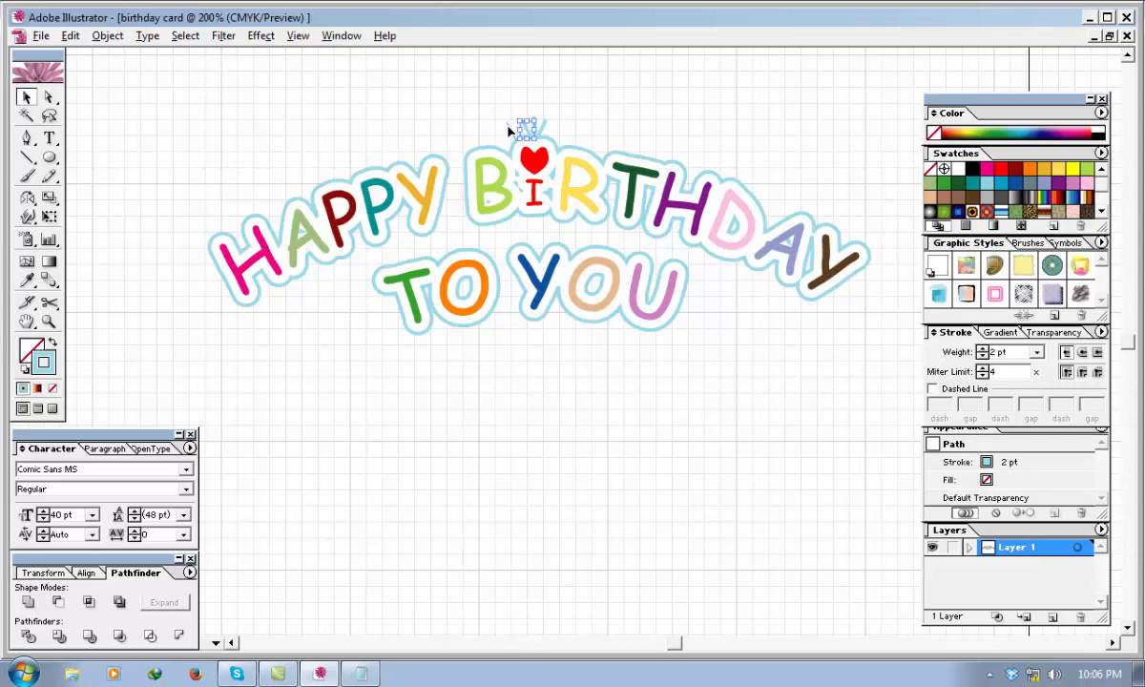
left_click_drag(508, 123, 508, 124)
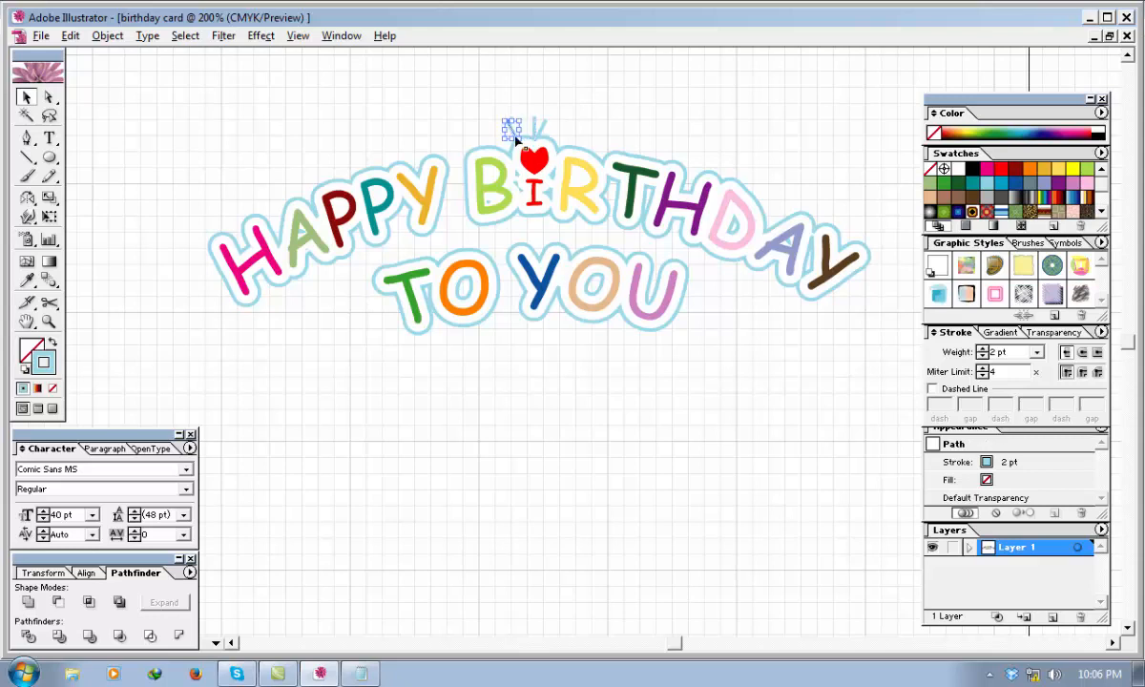
left_click(586, 129)
left_click(512, 128)
left_click_drag(512, 128, 516, 128)
Move the right slanted line outward so that it mirrors the left one around the vertical line.
left_click(541, 126)
left_click_drag(543, 130, 556, 128)
left_click(599, 127)
left_click(556, 125)
left_click(556, 130)
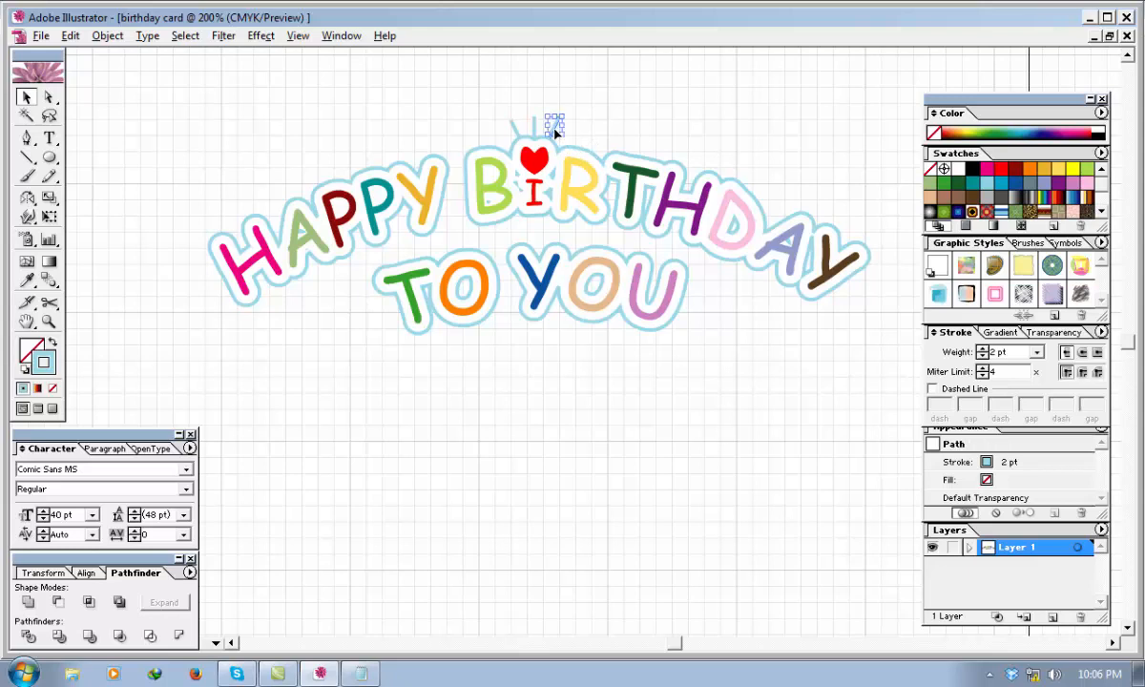
left_click(607, 127)
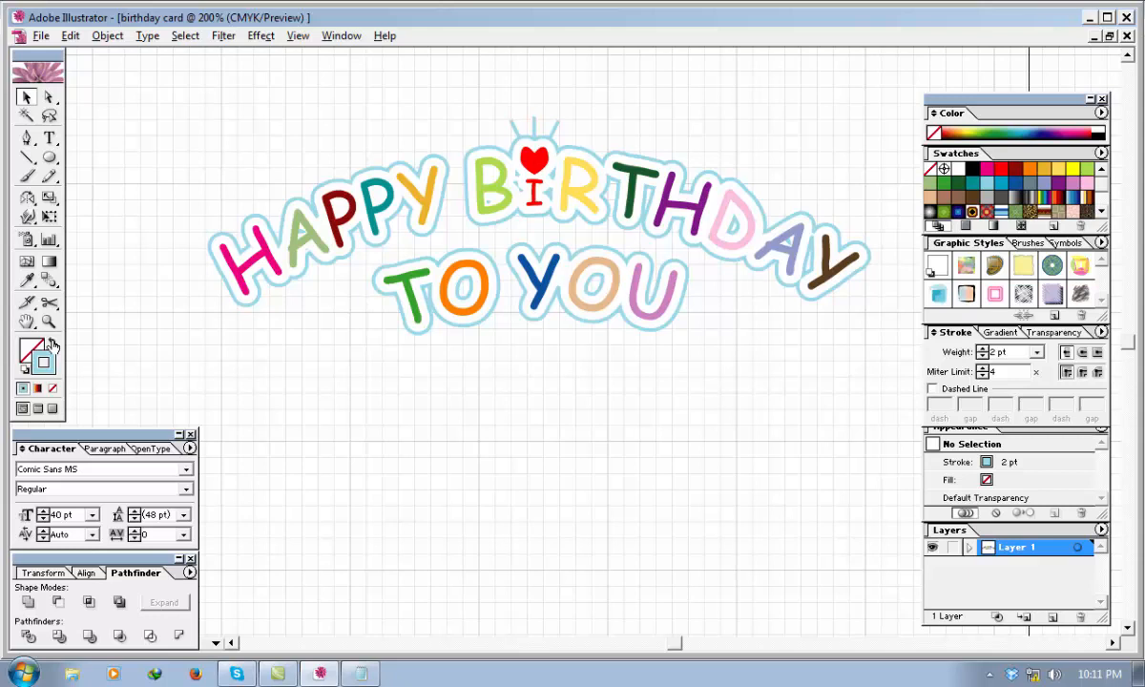
Swap the fill and stroke to have no stroke, and set the fill color's cyan value to 50%.
left_click(53, 343)
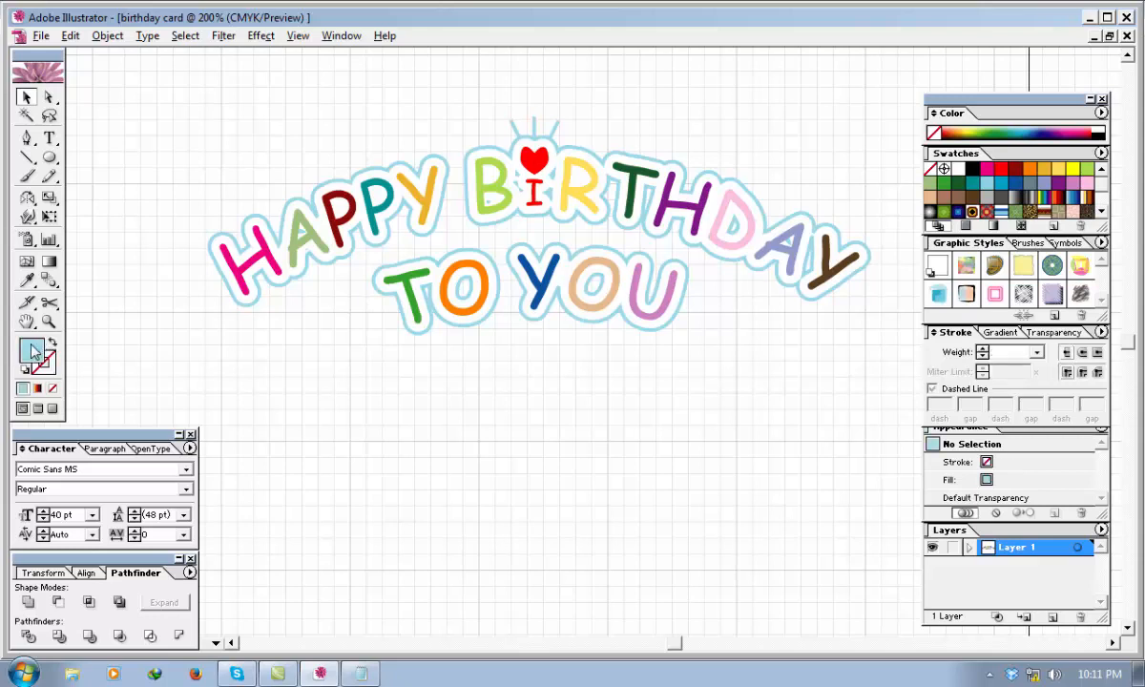
double_click(32, 347)
double_click(731, 365)
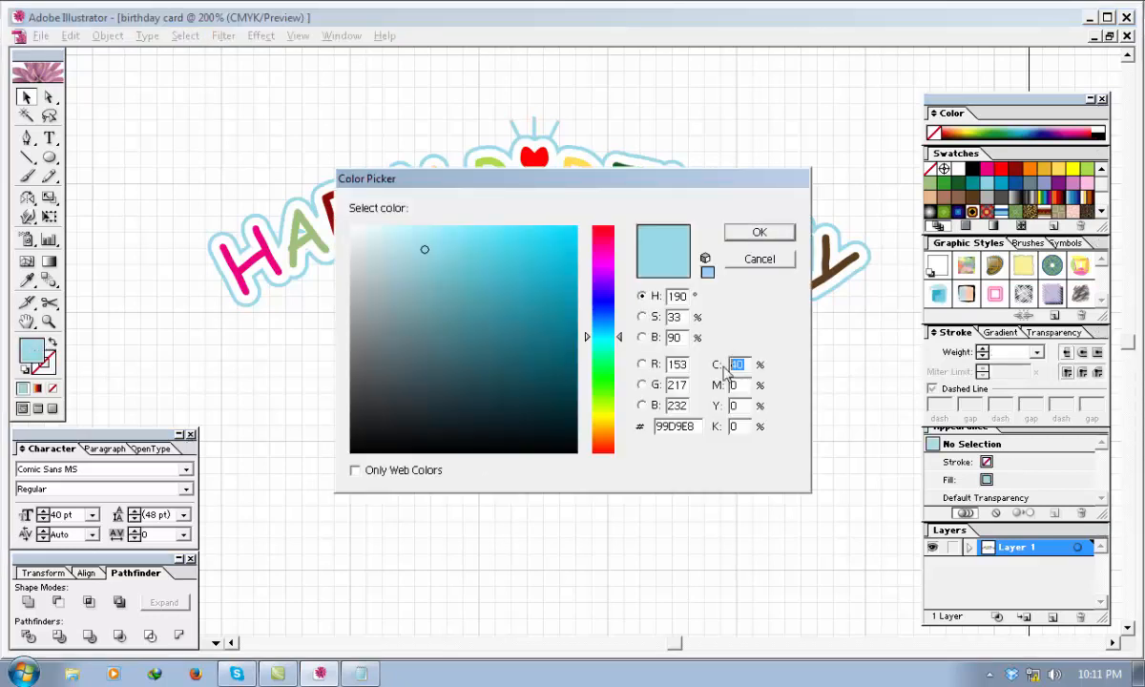
type("50")
left_click(759, 232)
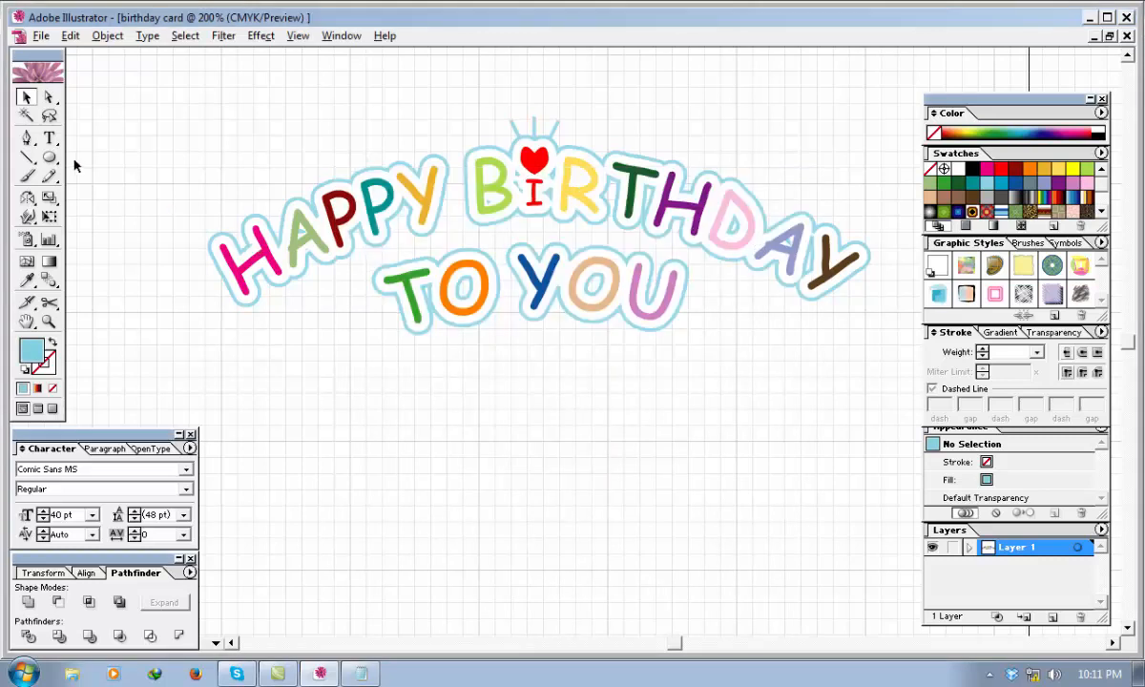
Draw a small five-pointed star to the left of "TO YOU" and round its corners with a 1 mm radius.
left_click_drag(48, 156, 159, 165)
mouse_move(339, 312)
left_mouse_down()
mouse_move(356, 329)
mouse_move(356, 316)
left_mouse_up()
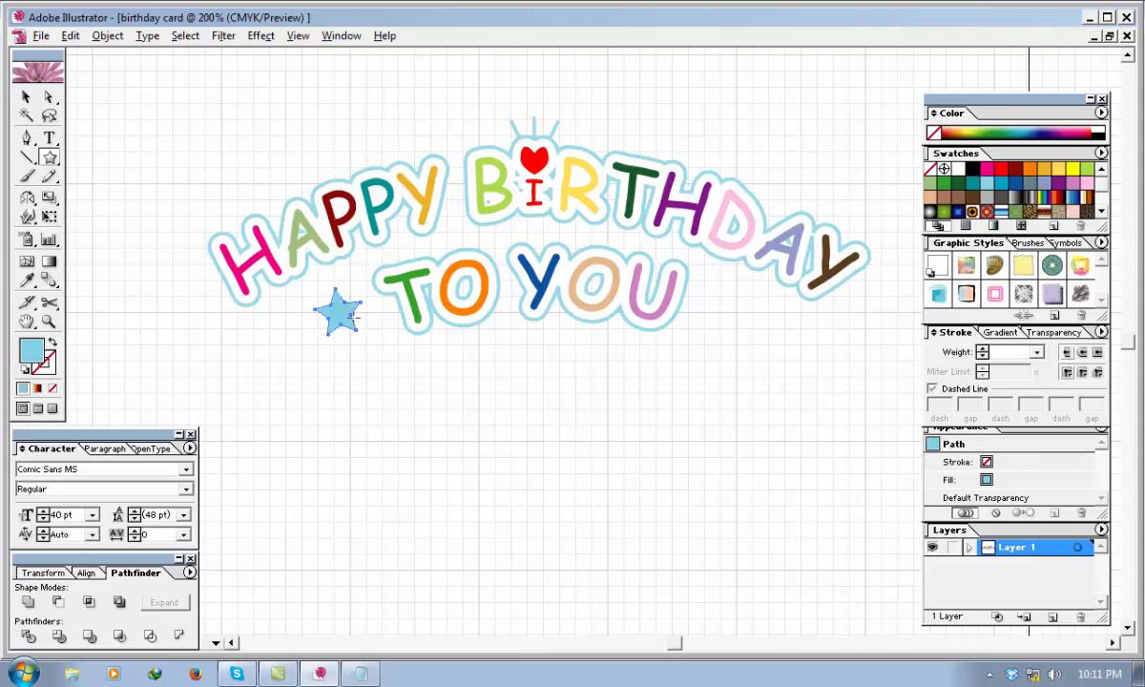
left_click(222, 35)
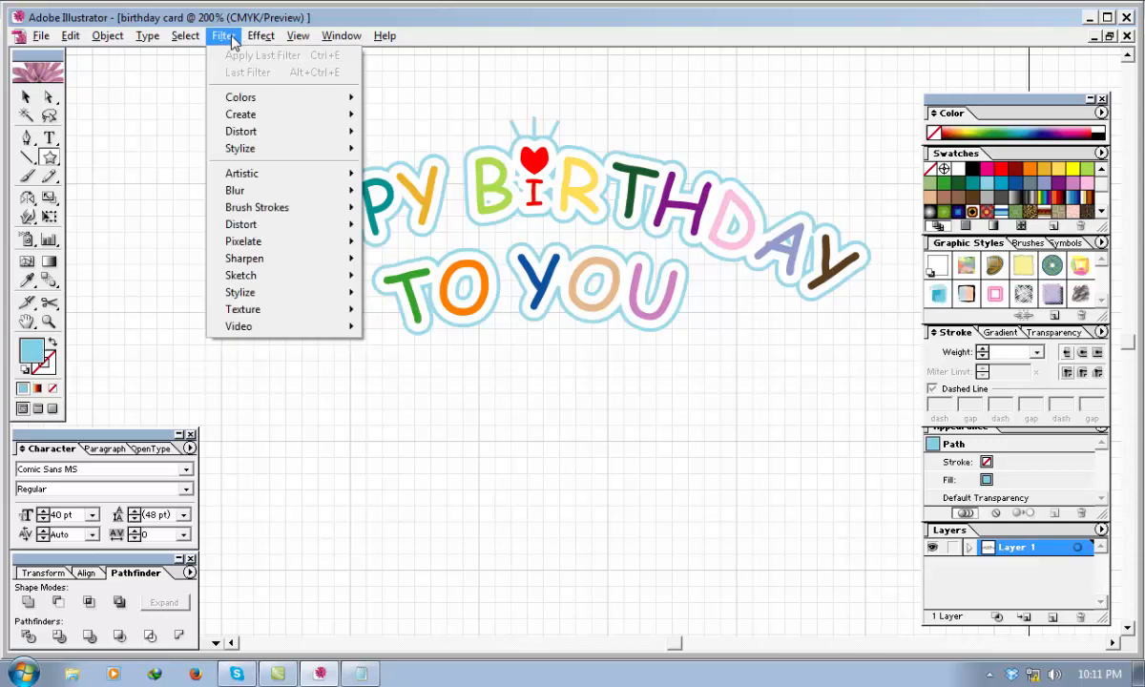
mouse_move(258, 159)
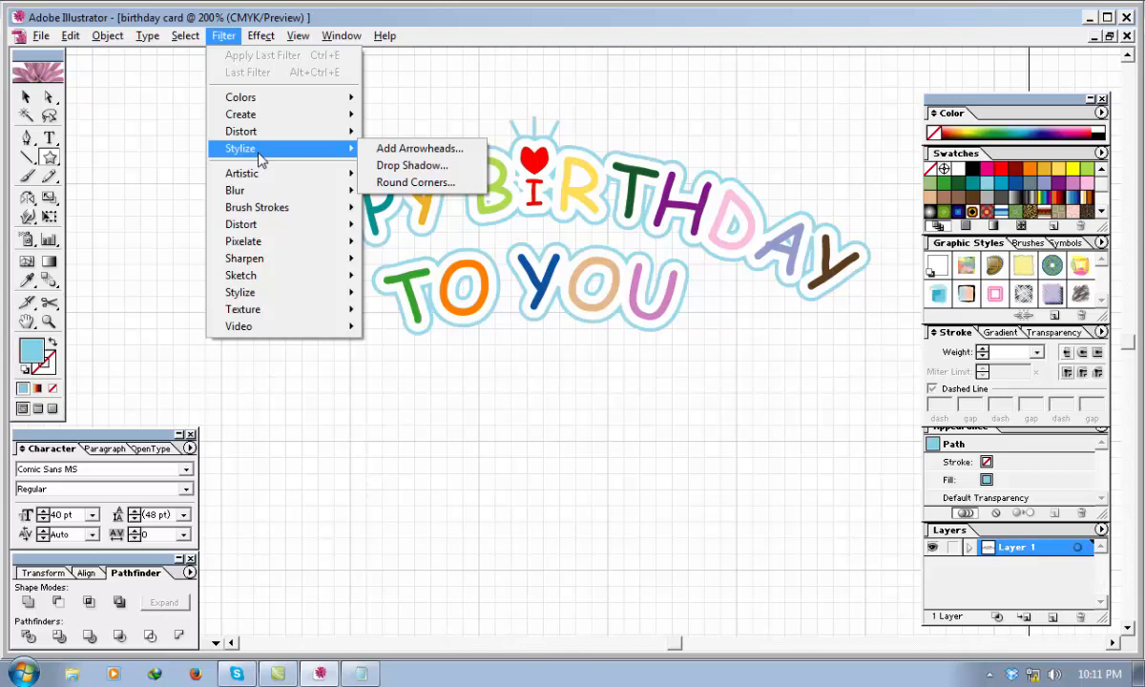
left_click(382, 181)
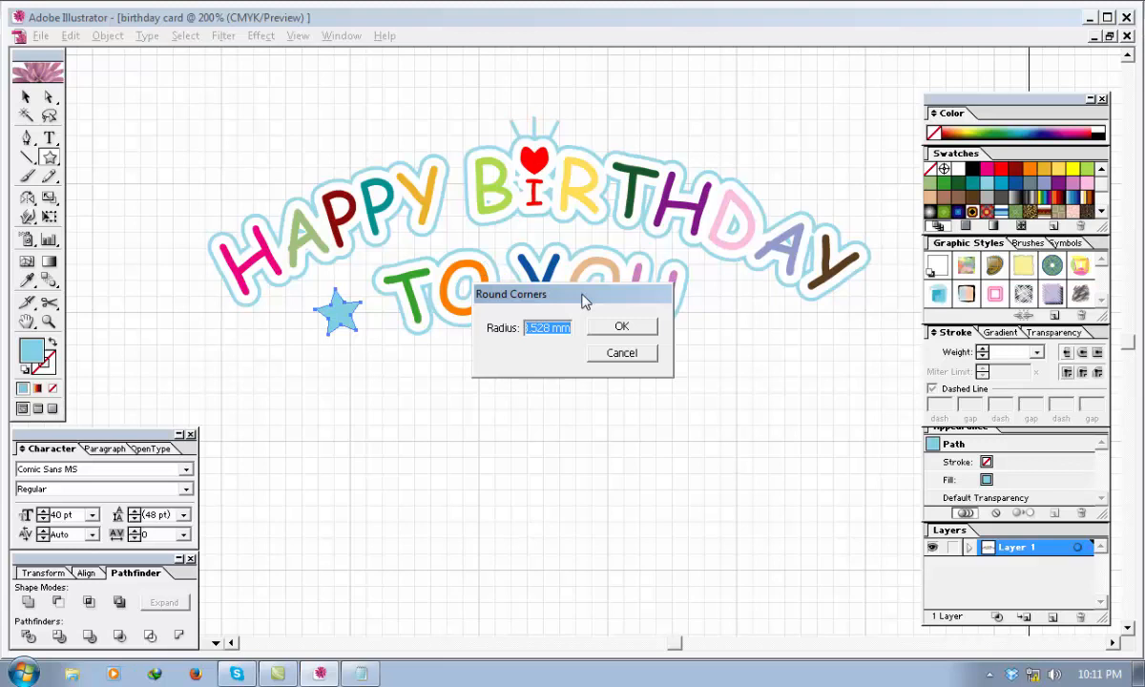
type("1")
left_click(621, 327)
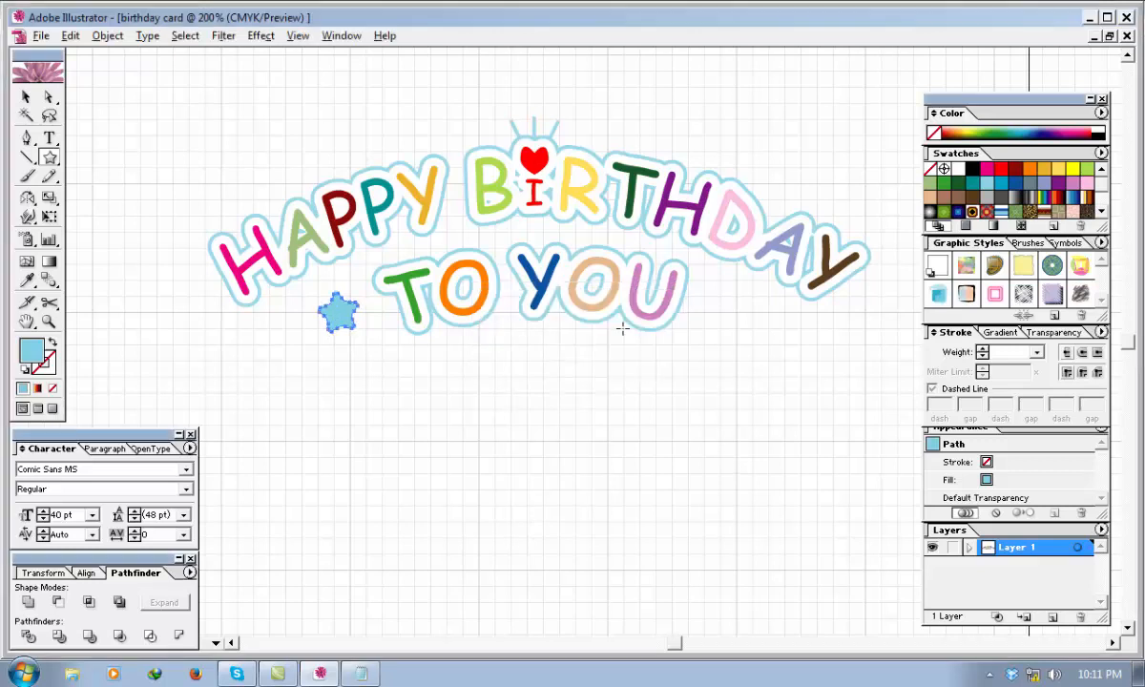
left_click(26, 97)
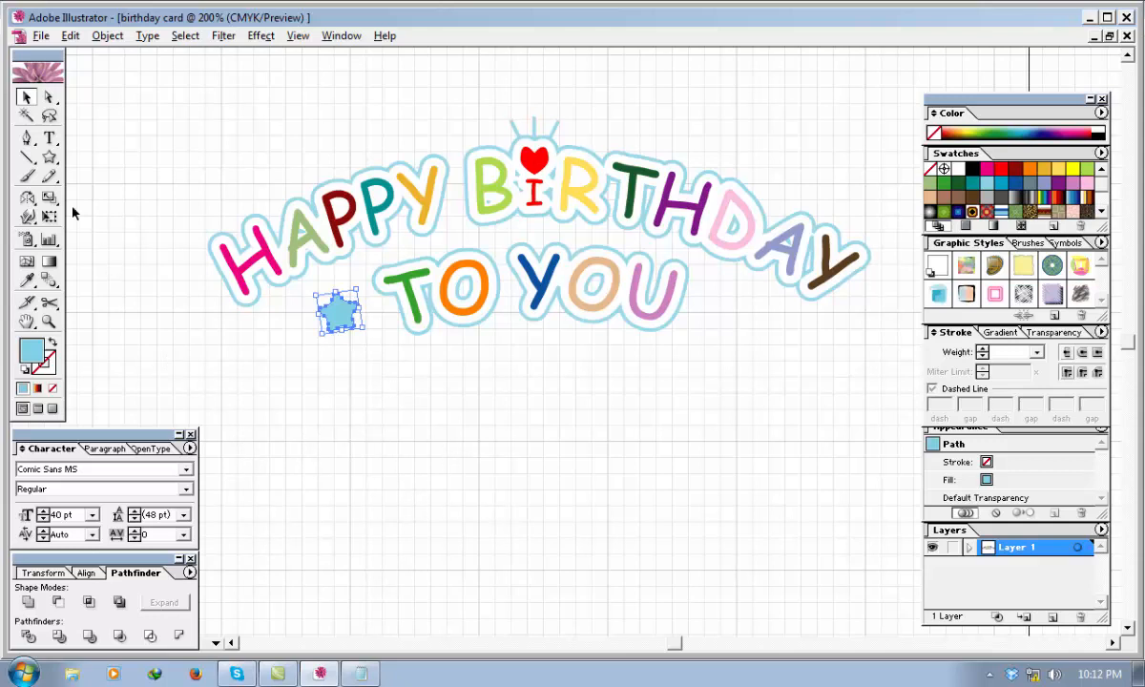
Move the blue star closer to the "T" of "TO YOU".
left_click(208, 287)
left_click(348, 318)
left_click_drag(350, 316, 357, 324)
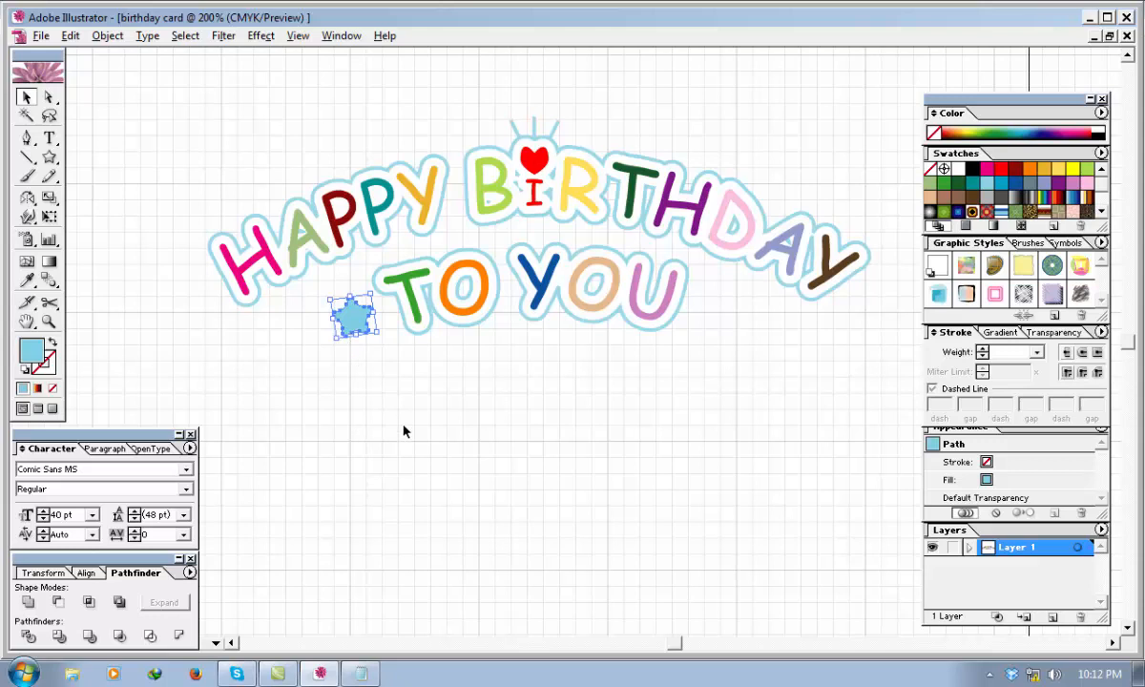
Fill the star with a gradient and remove the two middle color stops, keeping only the start and end stops.
left_click(52, 262)
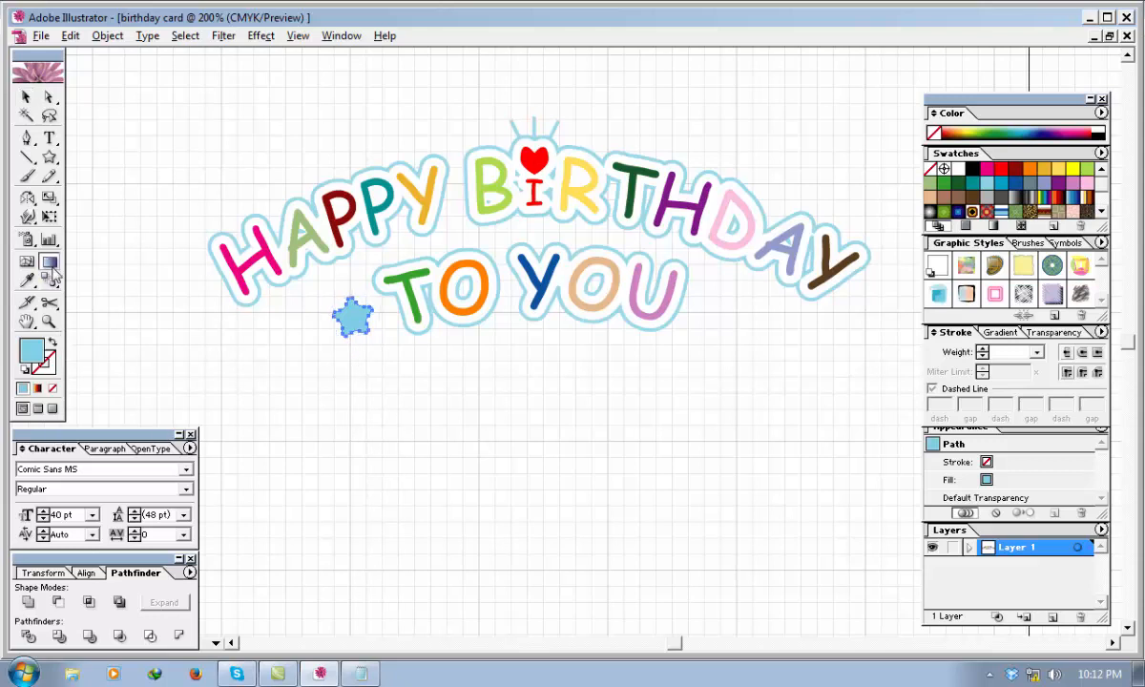
left_click(996, 333)
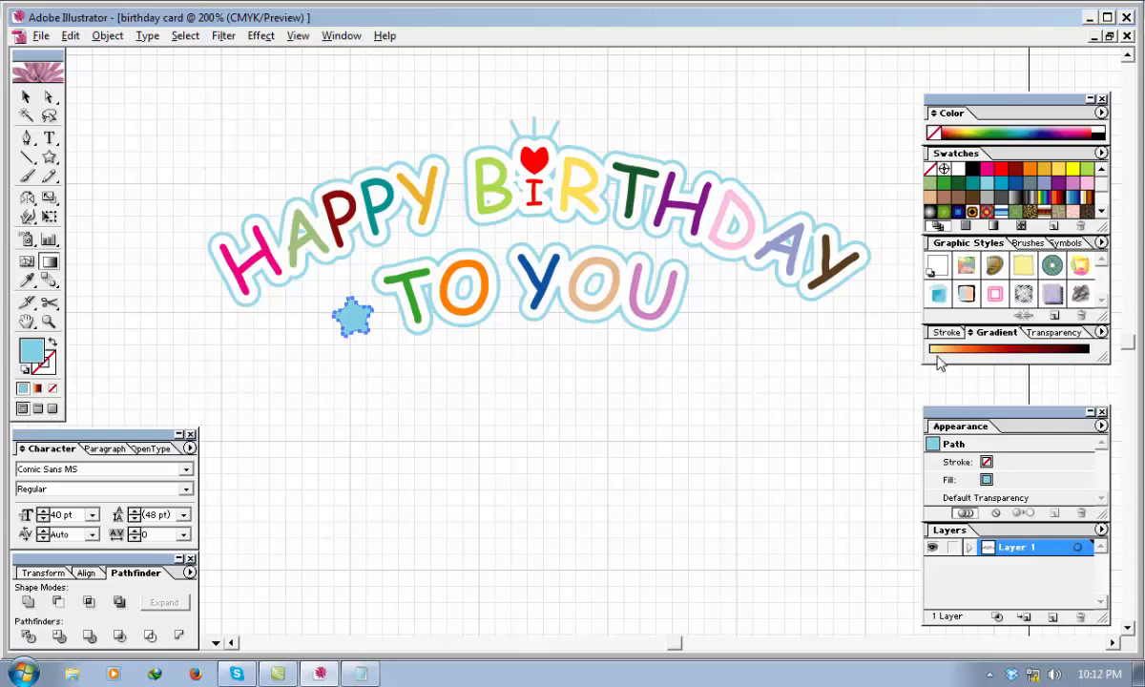
left_click(939, 355)
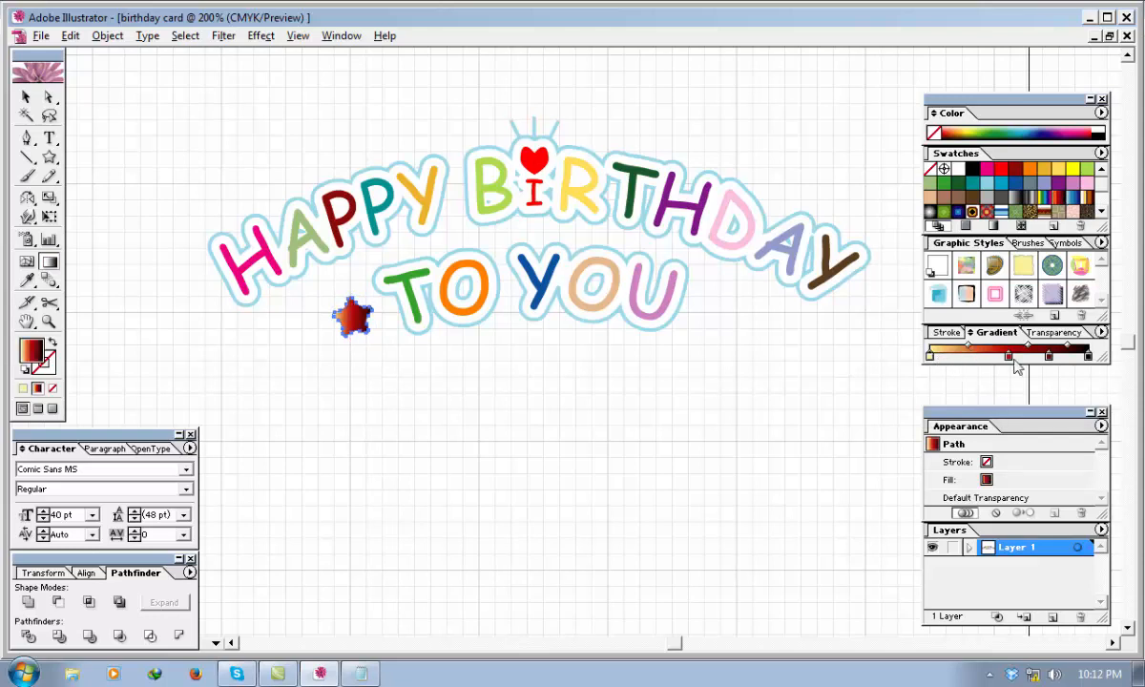
left_click_drag(1010, 358, 1050, 373)
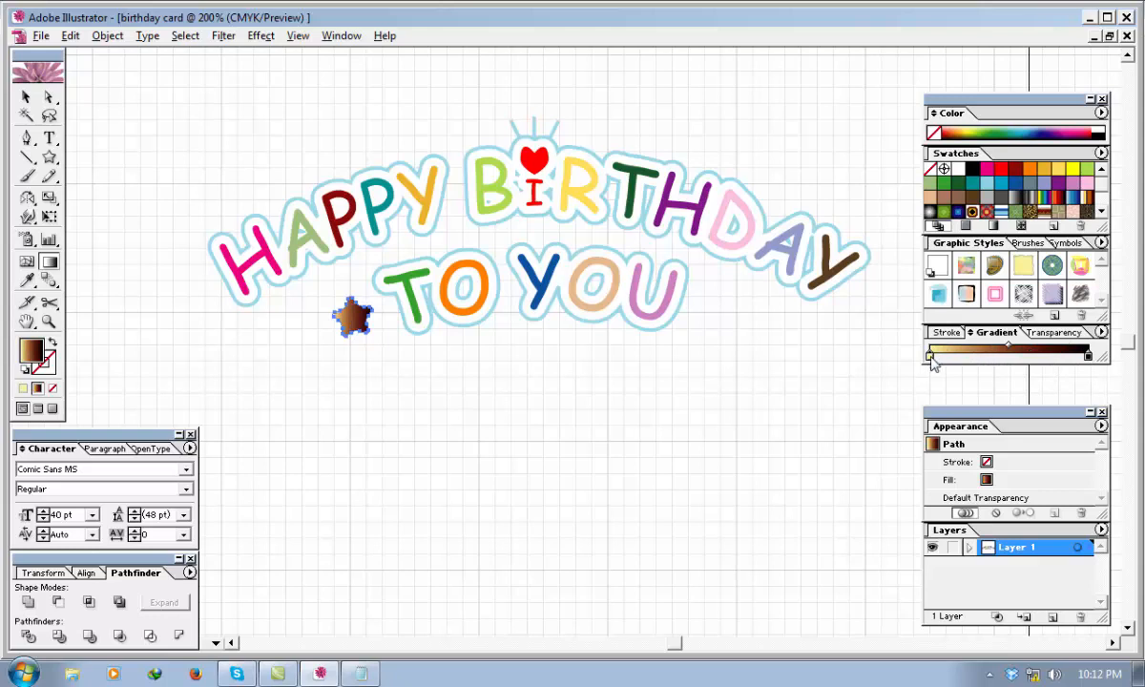
Set the gradient's starting color stop to light blue with C 50, M 0, Y 0, K 0.
double_click(36, 349)
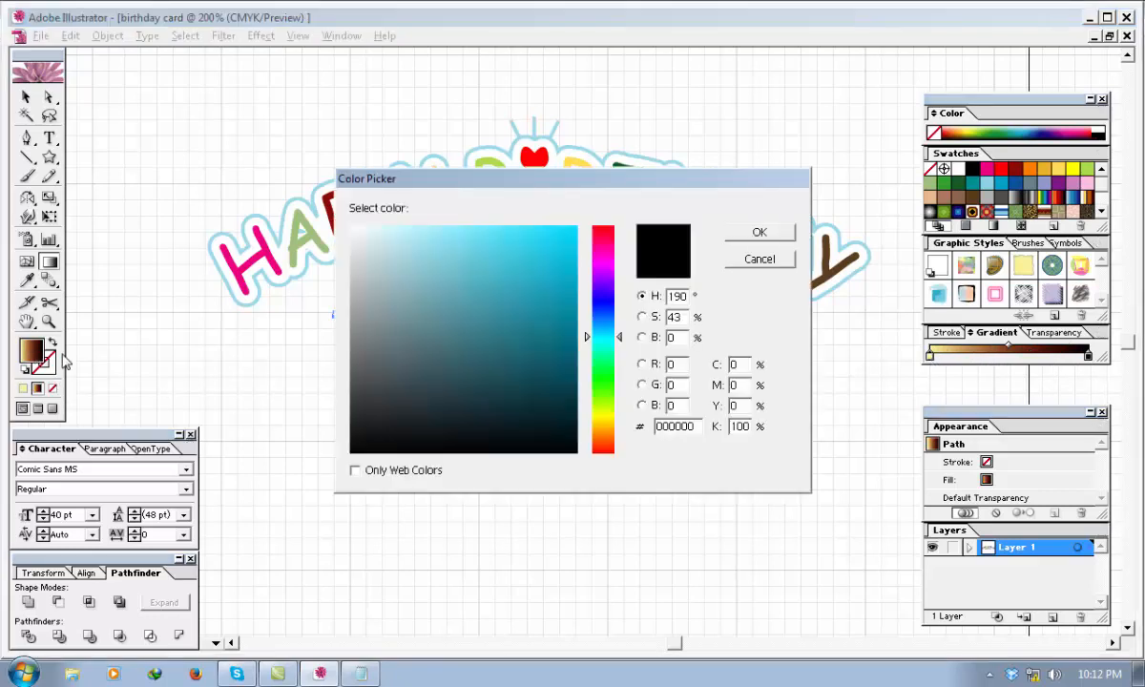
left_click_drag(742, 364, 702, 363)
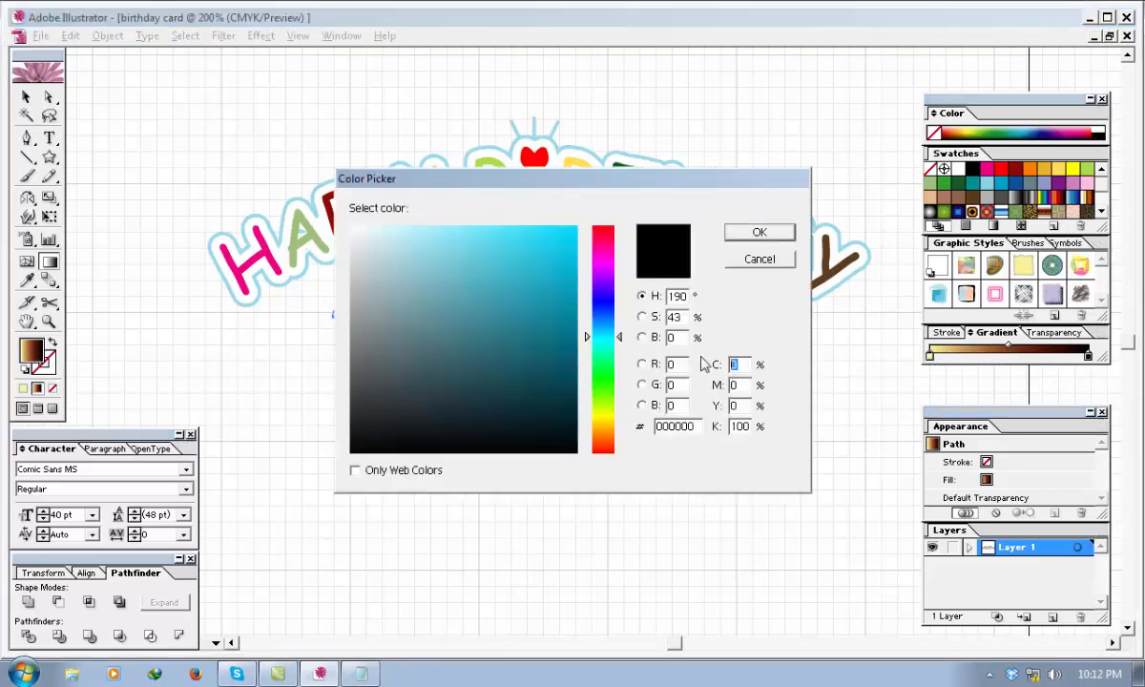
key("Tab")
key("Tab")
type("0")
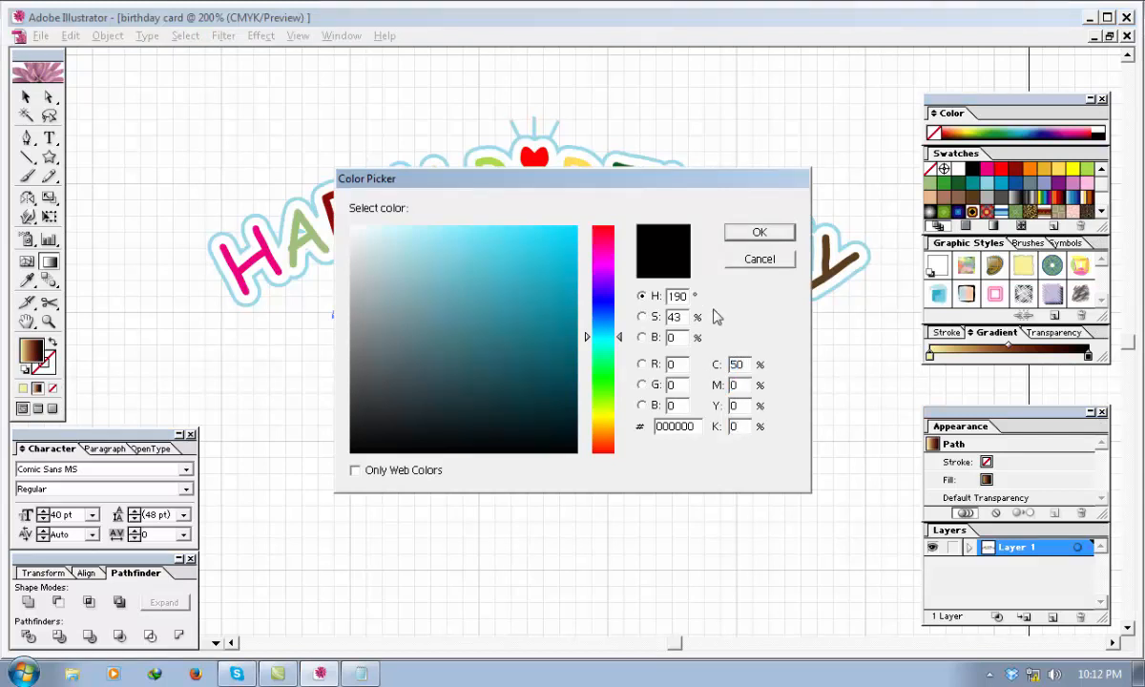
left_click(749, 233)
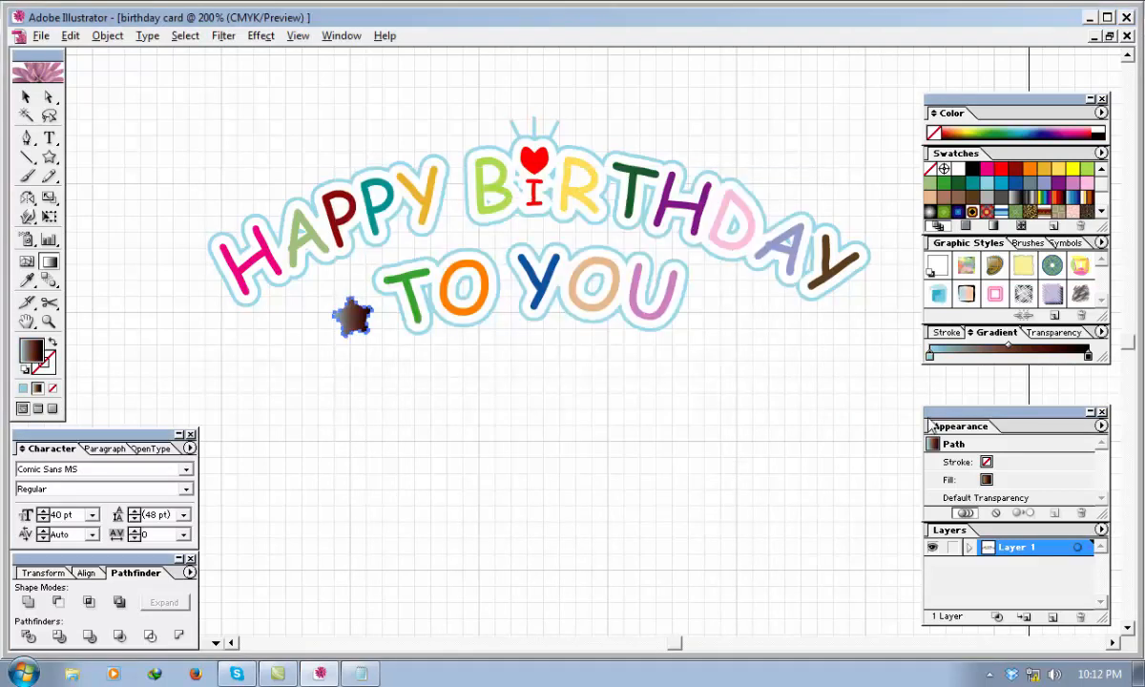
Set the gradient's ending color stop to white (FFFFFF).
left_click(1086, 356)
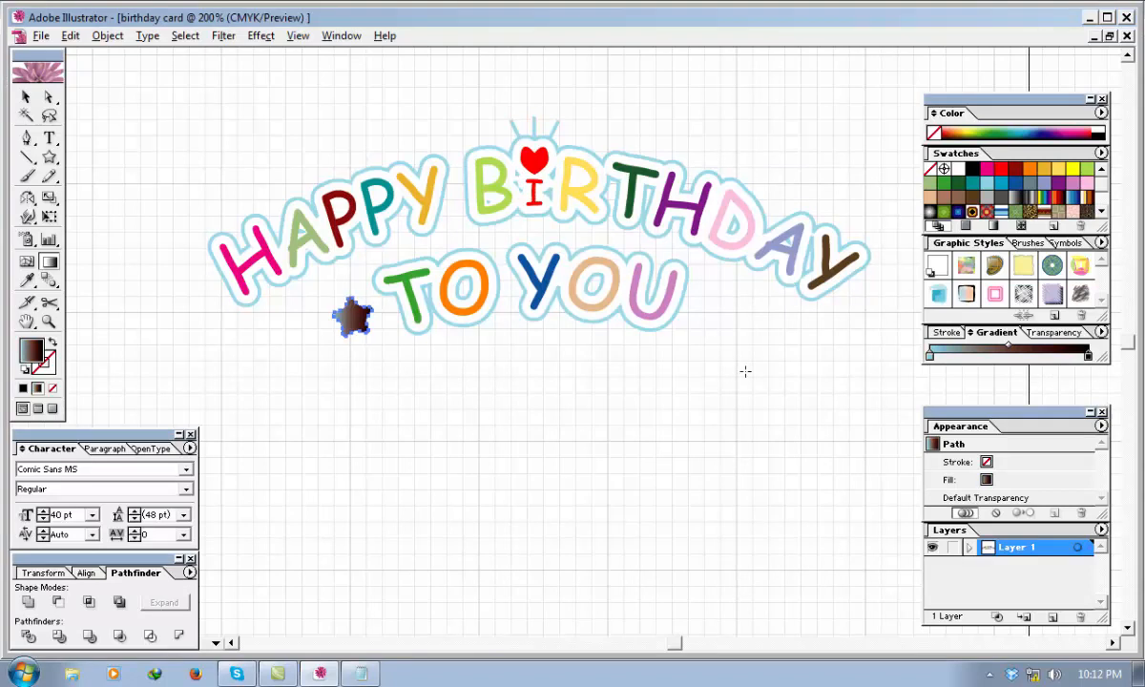
double_click(36, 341)
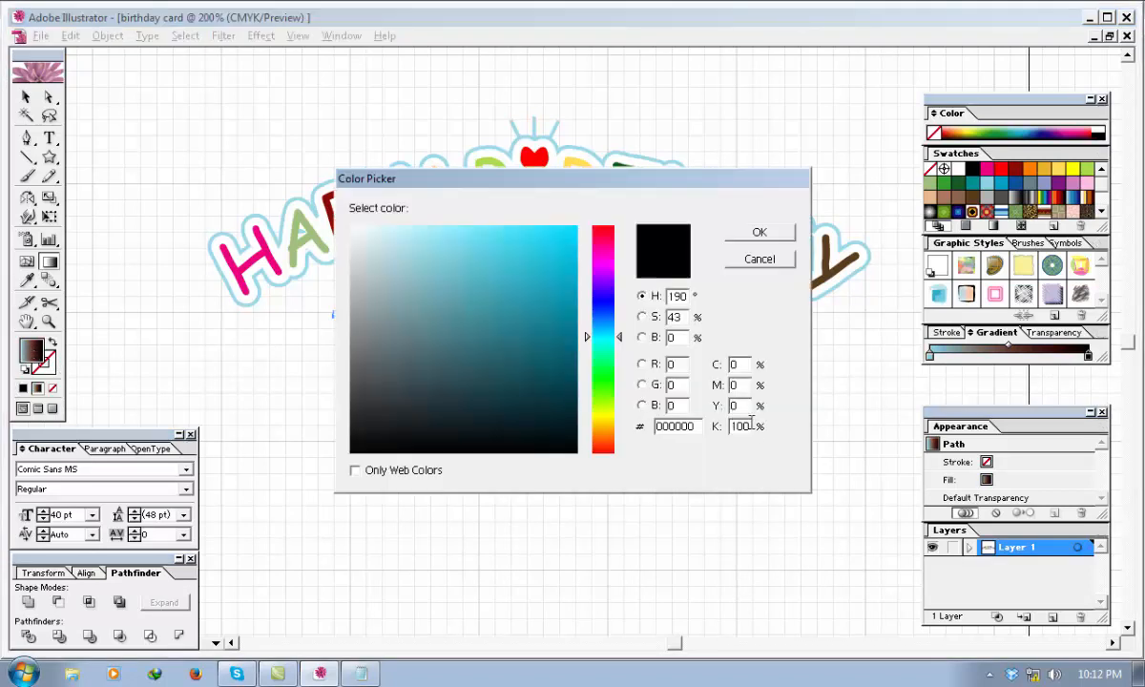
left_click(352, 227)
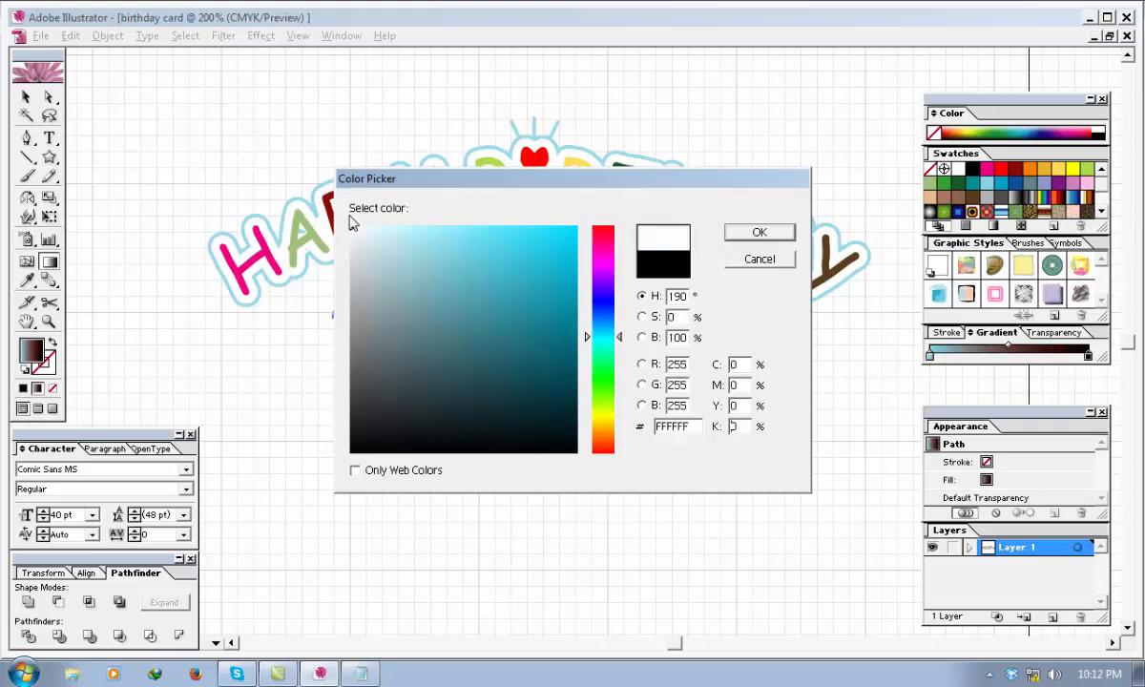
left_click(733, 236)
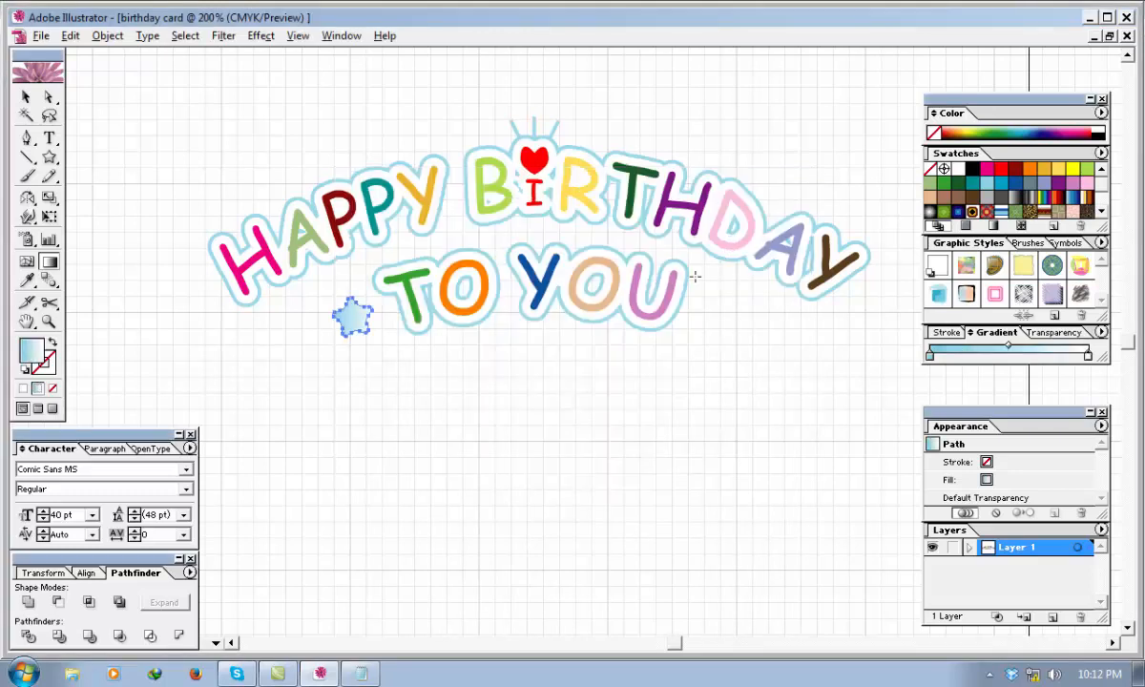
Show the full gradient options and change the star's gradient type to Radial.
left_click(971, 332)
left_click(970, 332)
left_click(1030, 356)
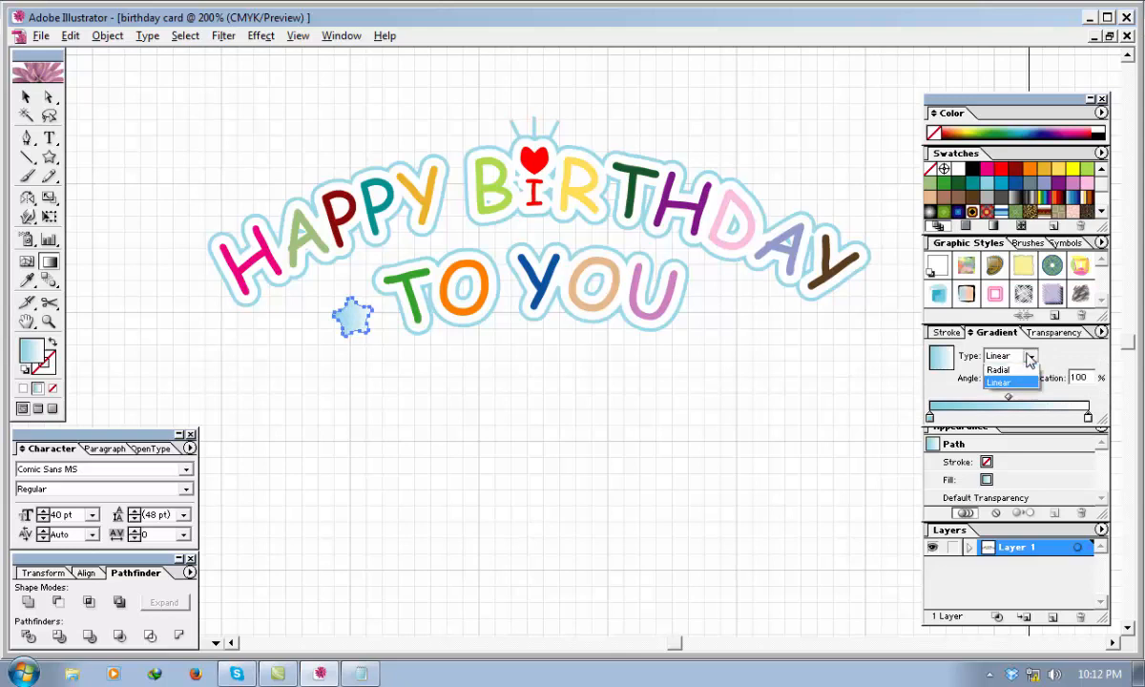
left_click(997, 369)
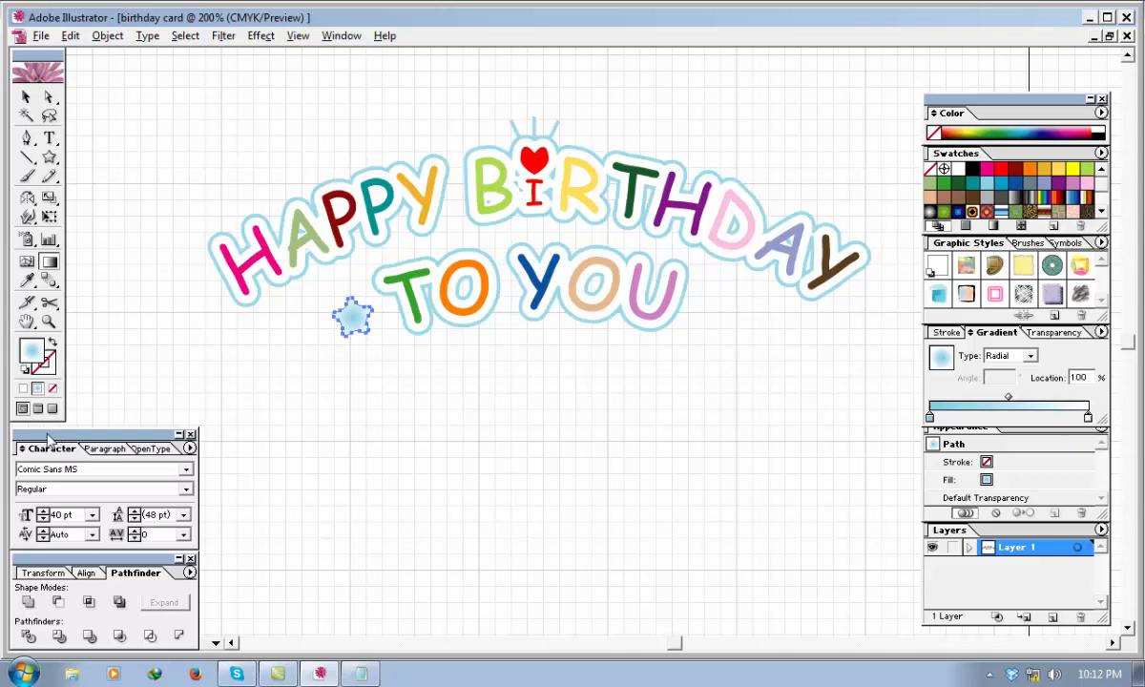
Change the radial gradient's ending color stop to light blue with C 50, M 0, Y 0, K 0.
double_click(31, 353)
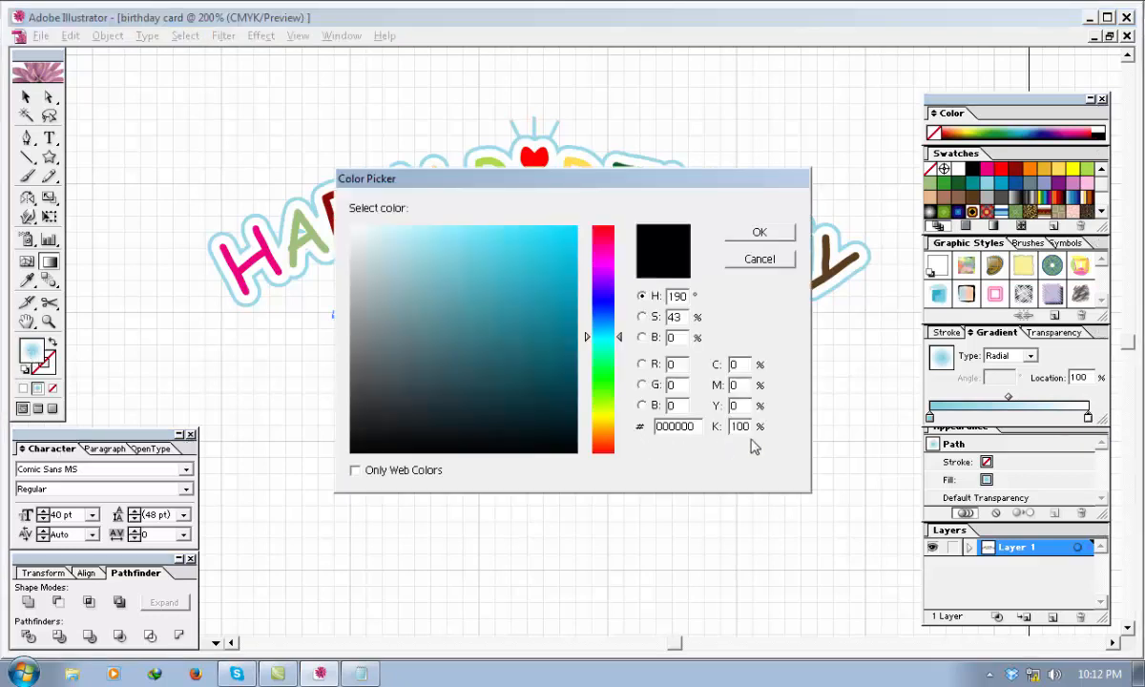
double_click(741, 364)
type("50")
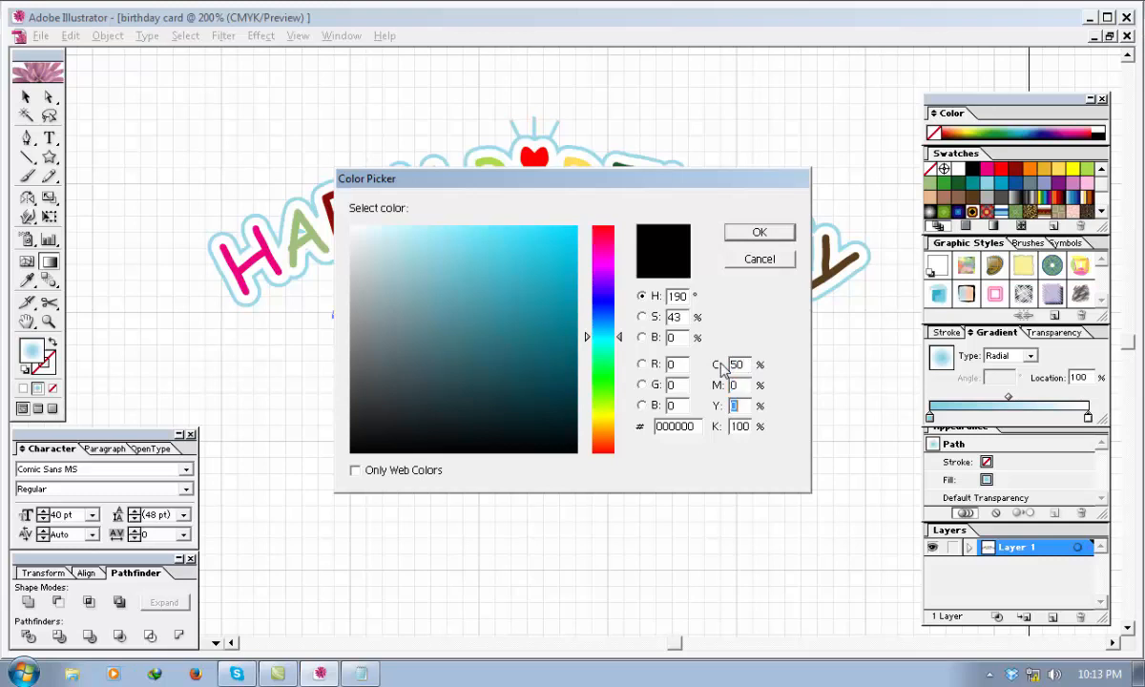
key("Tab")
key("Tab")
key("Tab")
type("0")
left_click(757, 235)
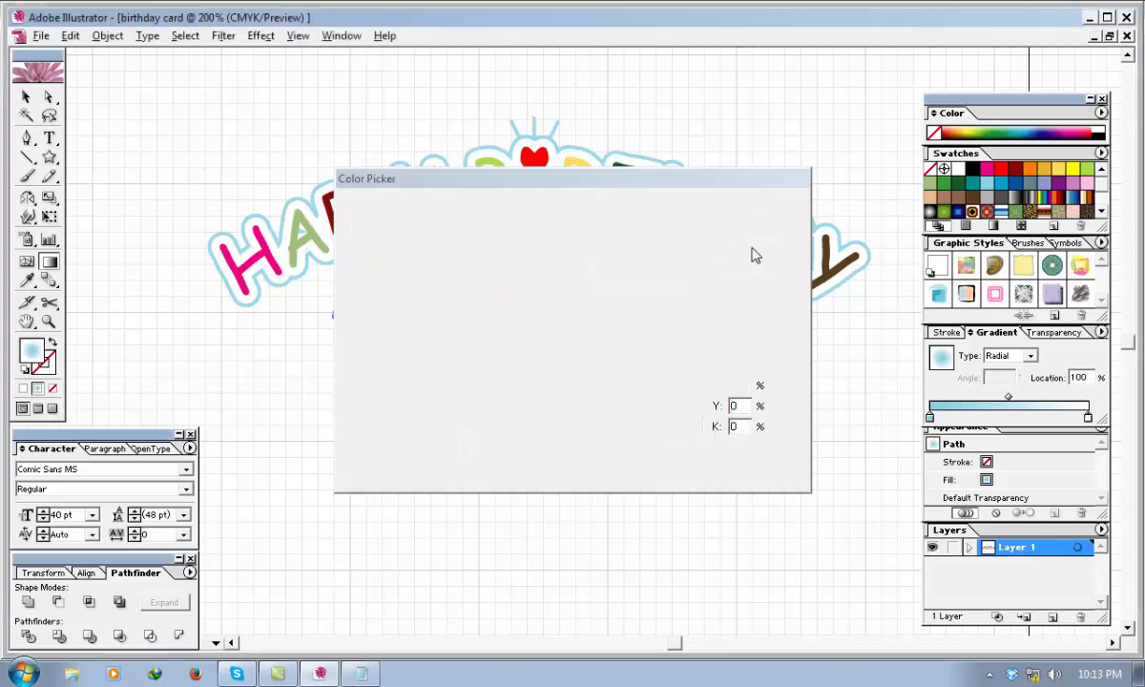
Make the radial gradient's starting color stop white and shift the midpoint toward it to about 26%.
left_click(929, 417)
double_click(31, 355)
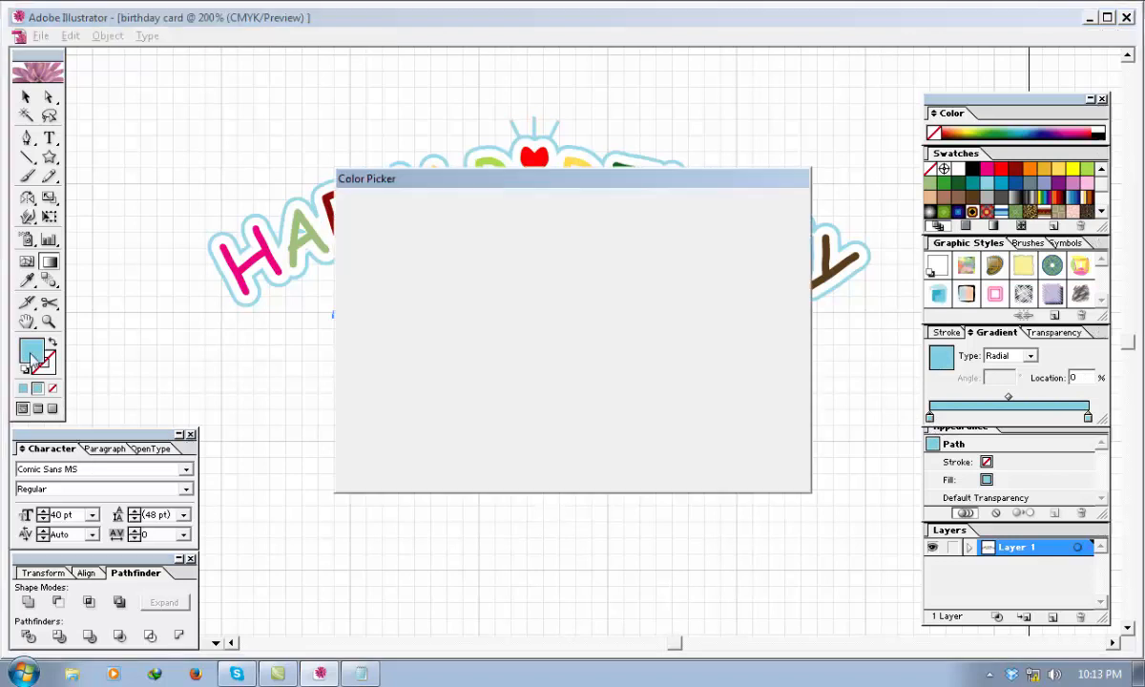
mouse_move(407, 240)
left_mouse_down()
mouse_move(362, 239)
mouse_move(353, 222)
left_mouse_up()
left_click(756, 236)
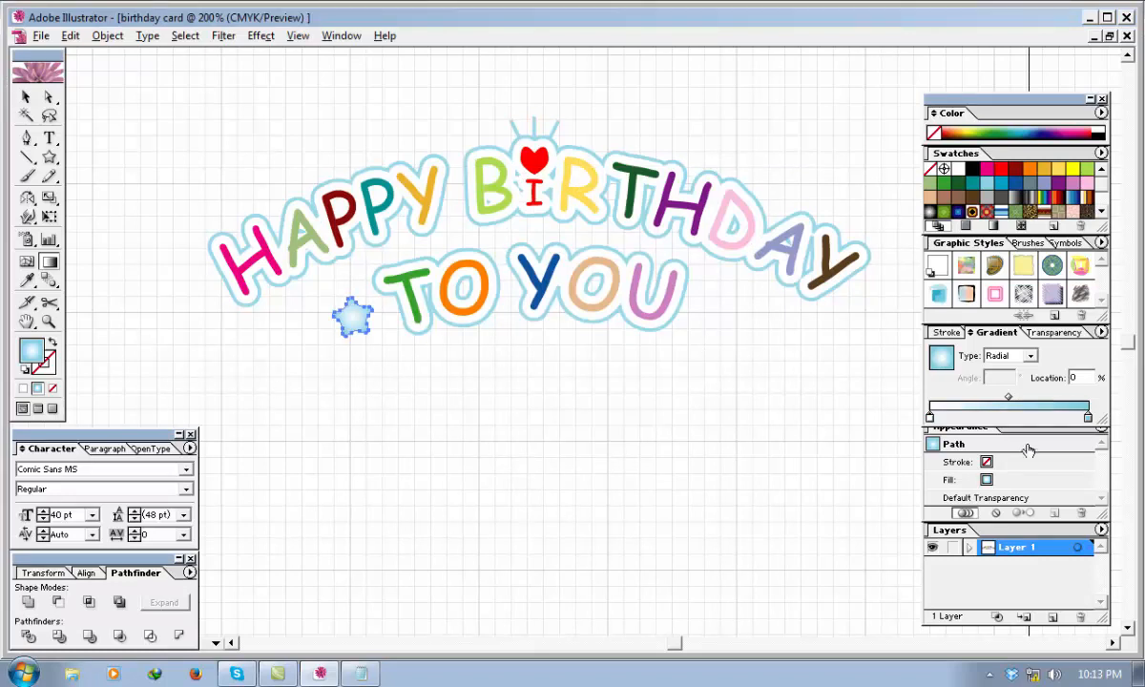
left_click_drag(1007, 397, 969, 399)
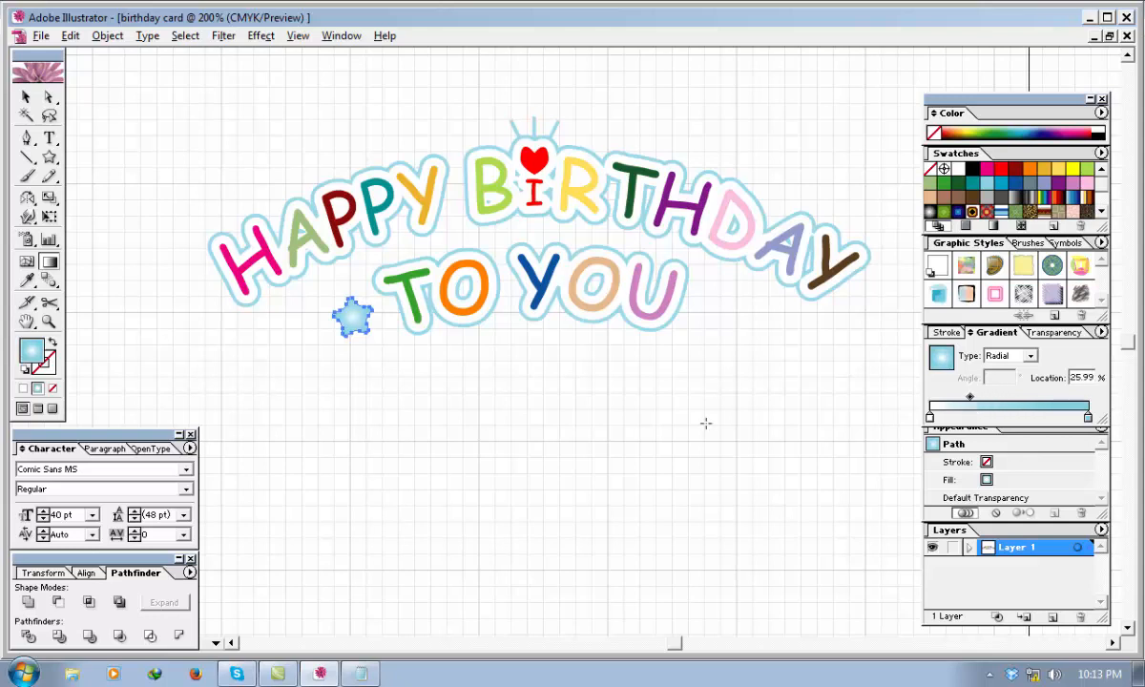
Create a mirrored copy of the star beside the "U" of "YOU" with the Reflect tool, using an axis below the middle of "TO YOU".
left_click(25, 97)
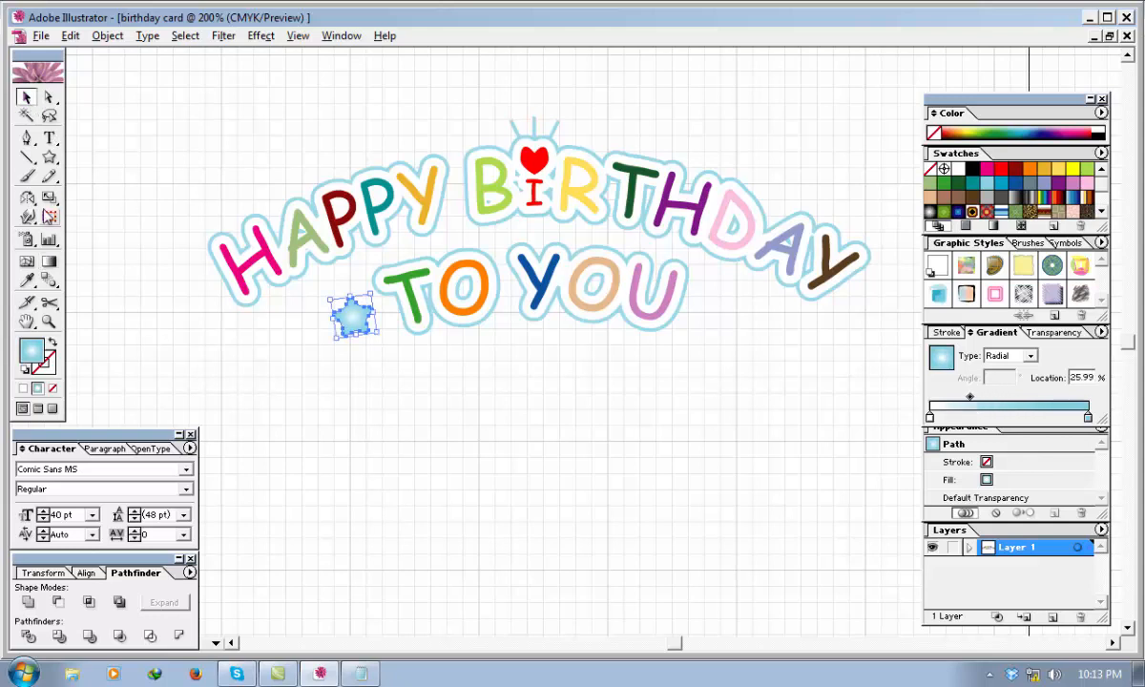
left_click(27, 198)
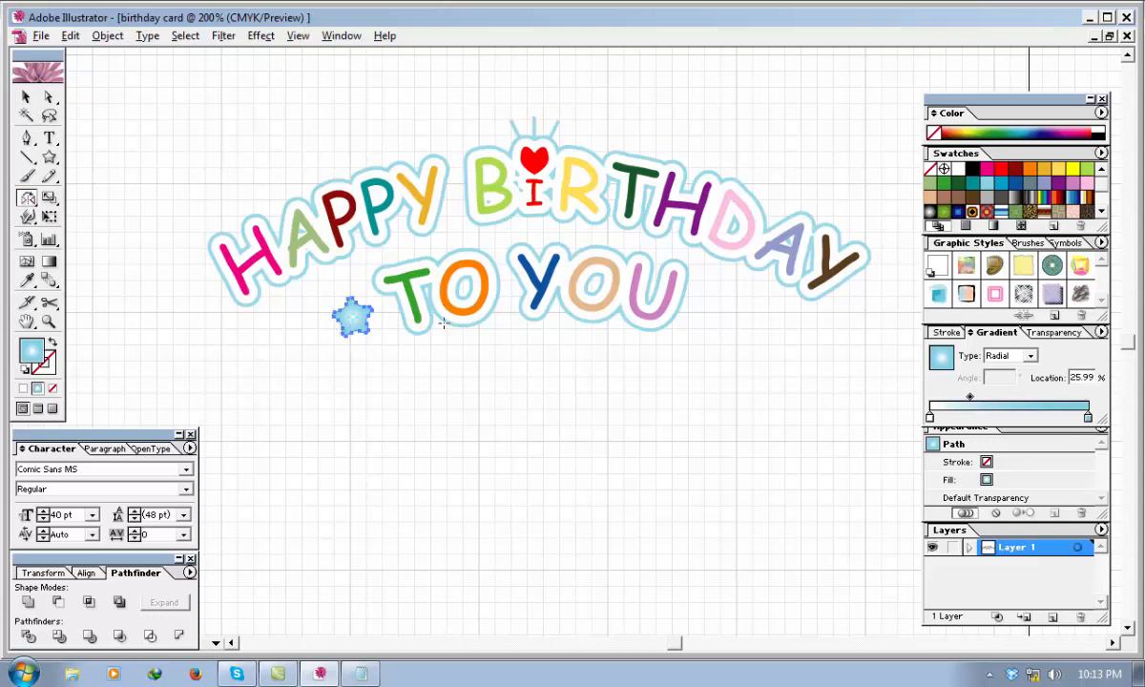
left_click(519, 323)
left_click_drag(358, 323, 687, 303)
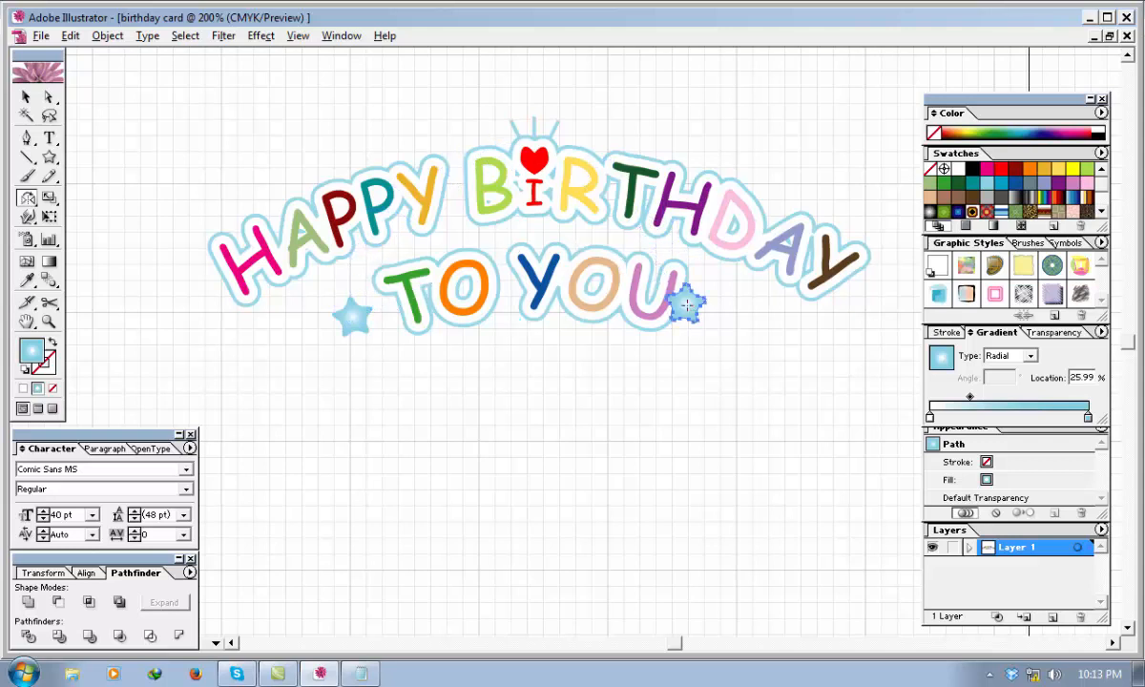
left_click(687, 304, "alt")
Nudge the copied star outward from the "U" until only a small gap separates it from the letter's outline.
left_click(674, 314)
key("Right")
key("Right")
key("Right")
key("Right")
key("Right")
key("Right")
key("Right")
key("Right")
key("Right")
key("Right")
key("Right")
key("Right")
key("Right")
key("Right")
key("Right")
key("Right")
key("Right")
key("Right")
key("Right")
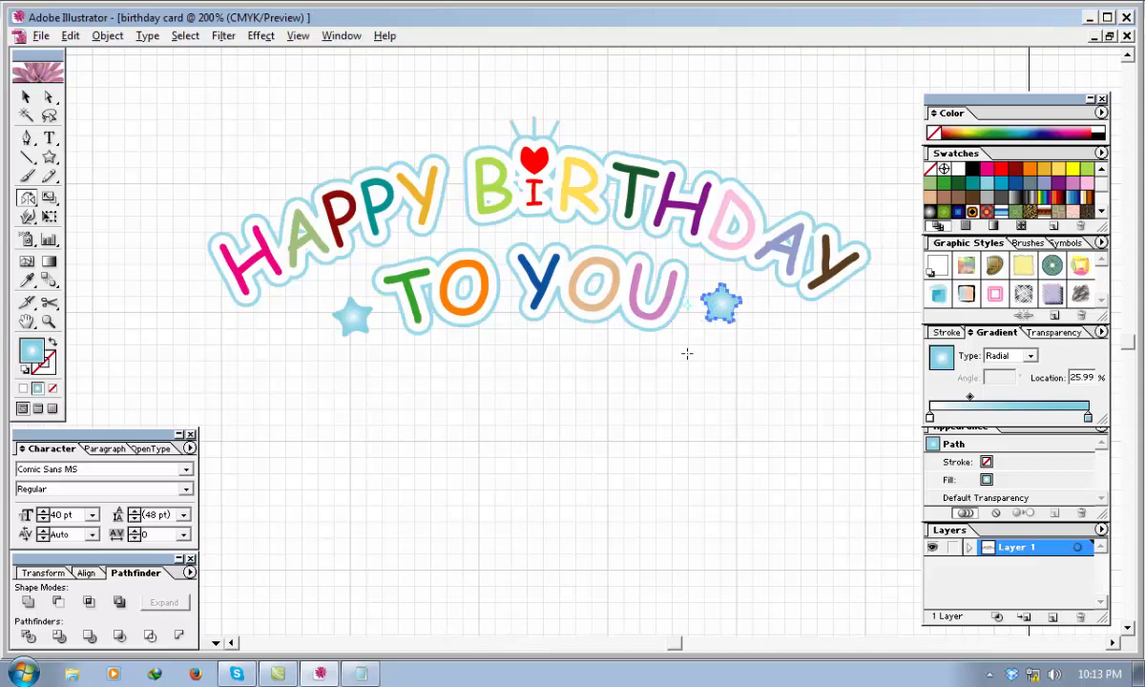
key("Left")
key("Left")
key("Left")
key("Left")
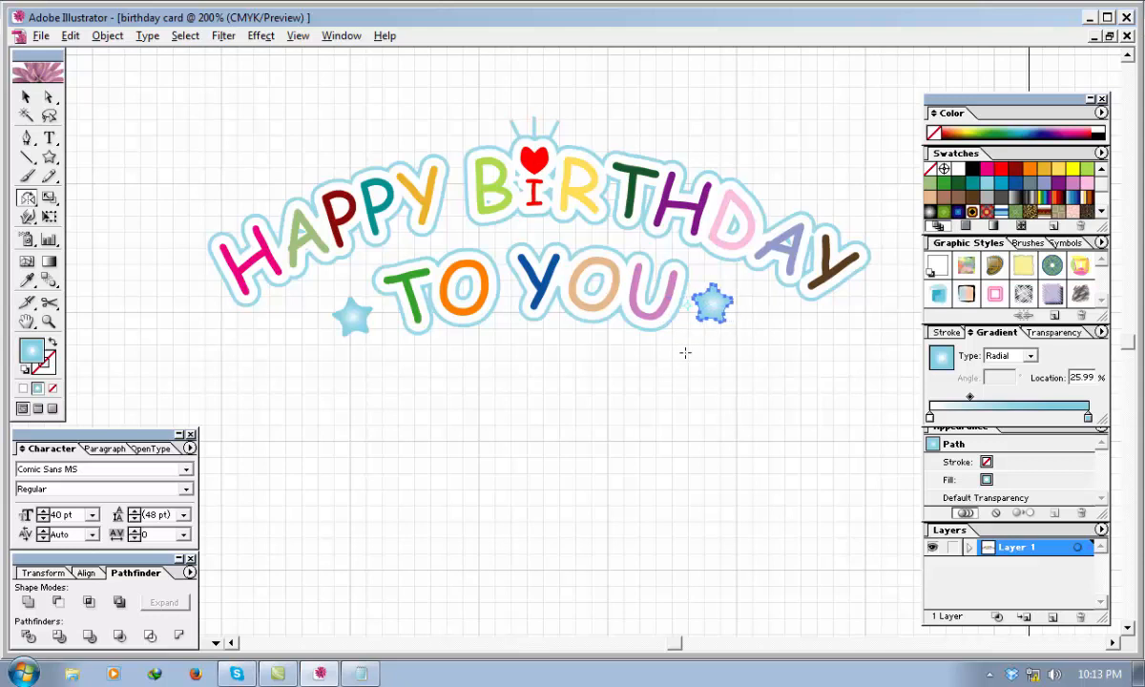
Move the original star slightly closer to the "T" to match the spacing of the star beside the "U".
key("v")
left_click(270, 379)
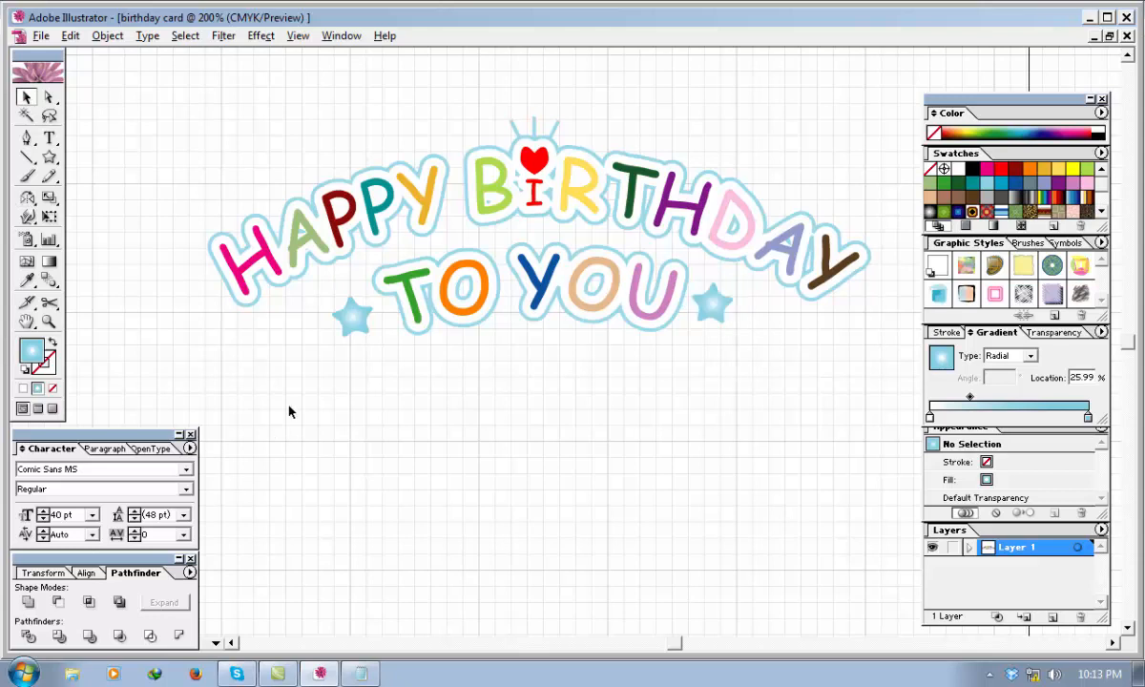
left_click_drag(346, 331, 354, 331)
left_click(393, 426)
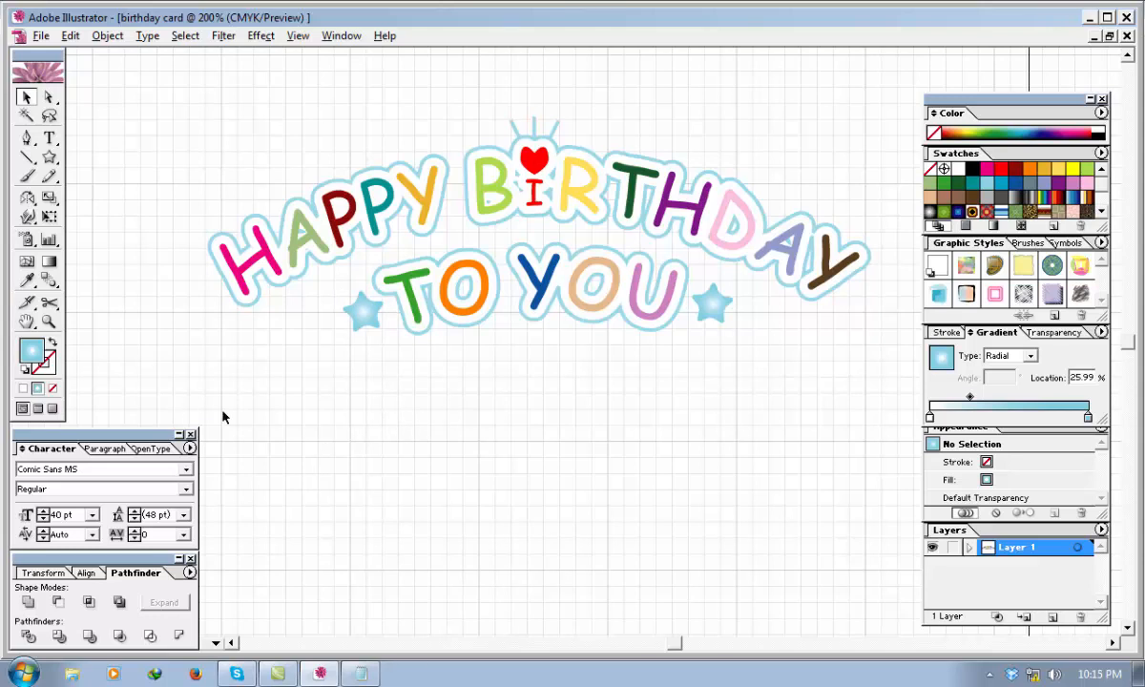
Group the whole greeting artwork including both stars, and move the group off the page to its left side.
key("ctrl+minus")
key("ctrl+minus")
key("ctrl+minus")
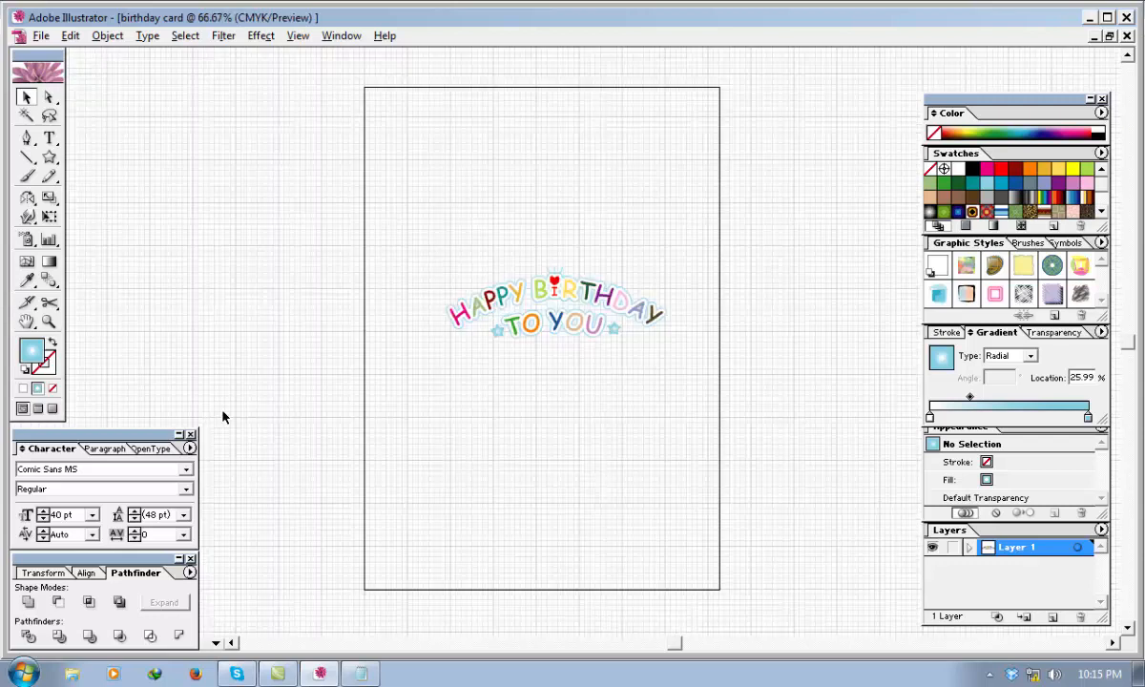
left_click_drag(726, 390, 464, 260)
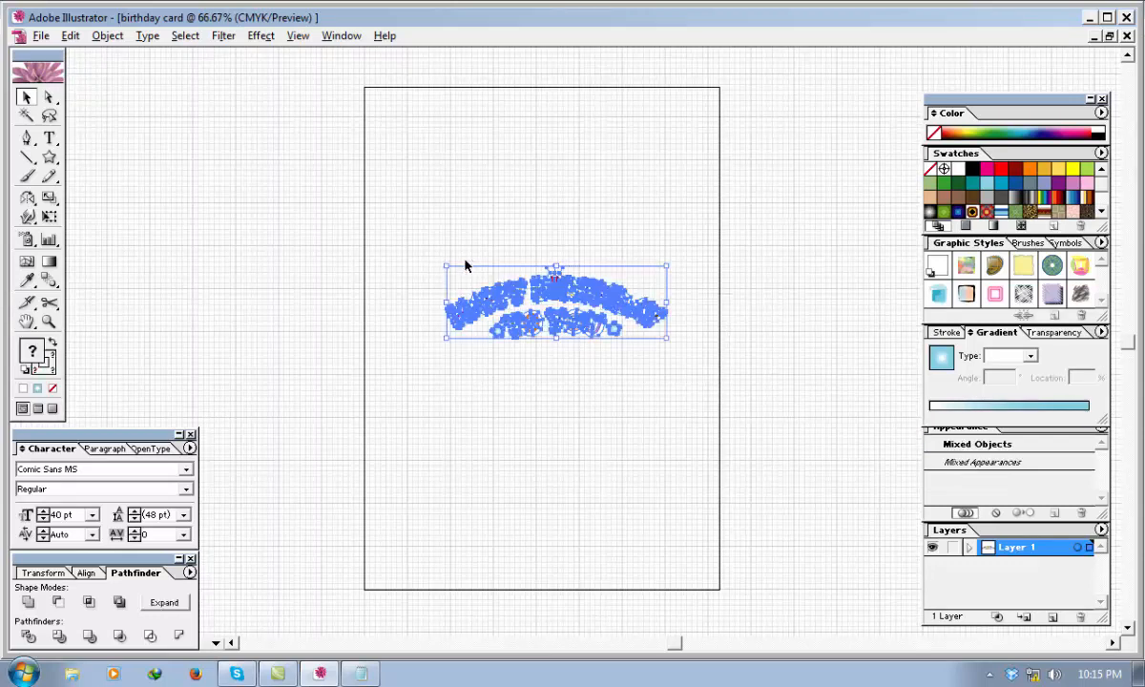
left_click(553, 385)
left_click(558, 323)
left_click(629, 401)
left_click_drag(685, 434, 390, 235)
right_click(498, 312)
left_click(531, 357)
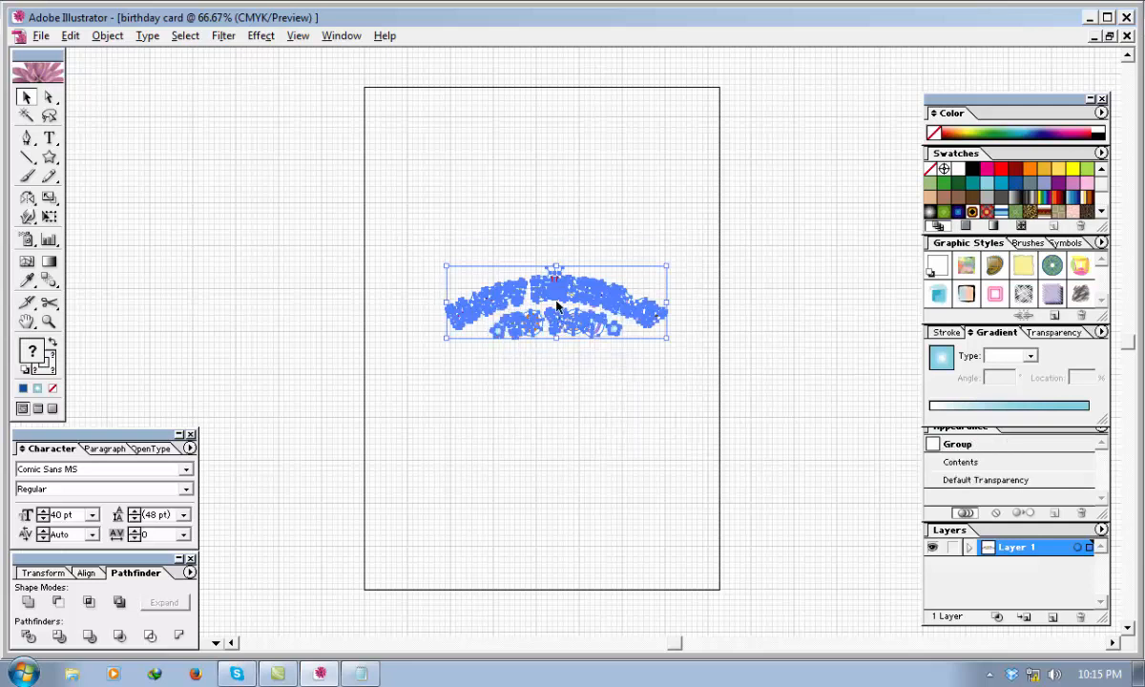
left_click_drag(554, 309, 229, 238)
left_click(245, 333)
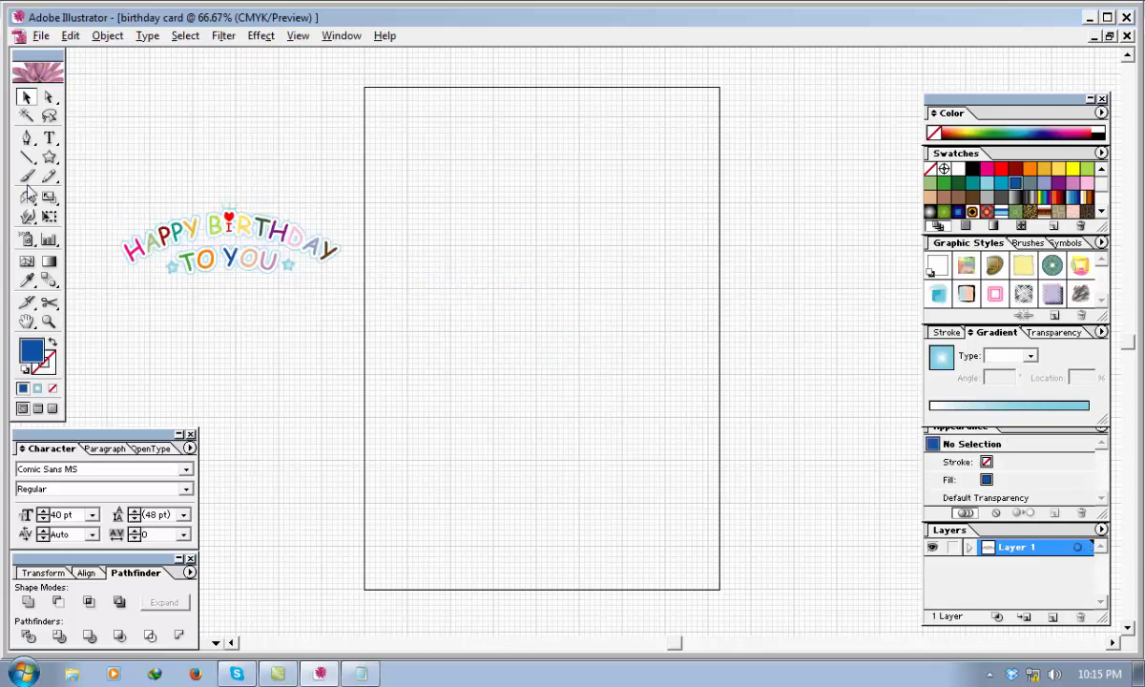
Draw a circle with a 1 pt blue stroke and no fill, and position it inside the upper left part of the page.
left_click(50, 158)
left_click_drag(49, 159, 95, 158)
left_click(53, 342)
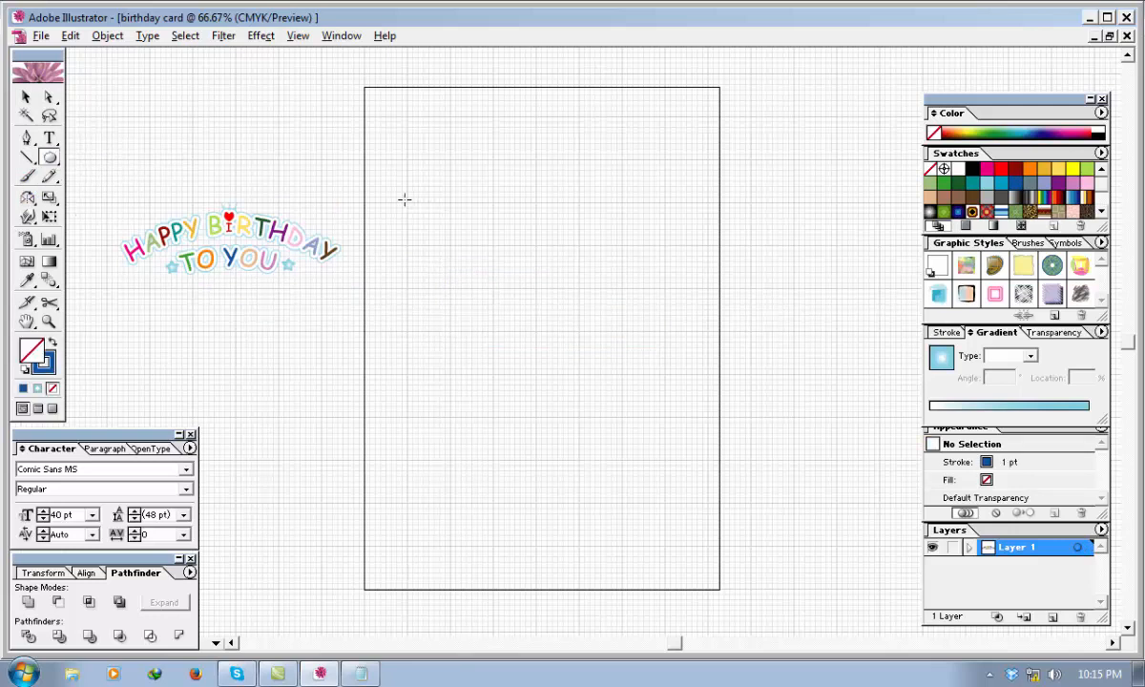
mouse_move(401, 200)
left_mouse_down()
mouse_move(455, 263)
mouse_move(429, 241)
left_mouse_up()
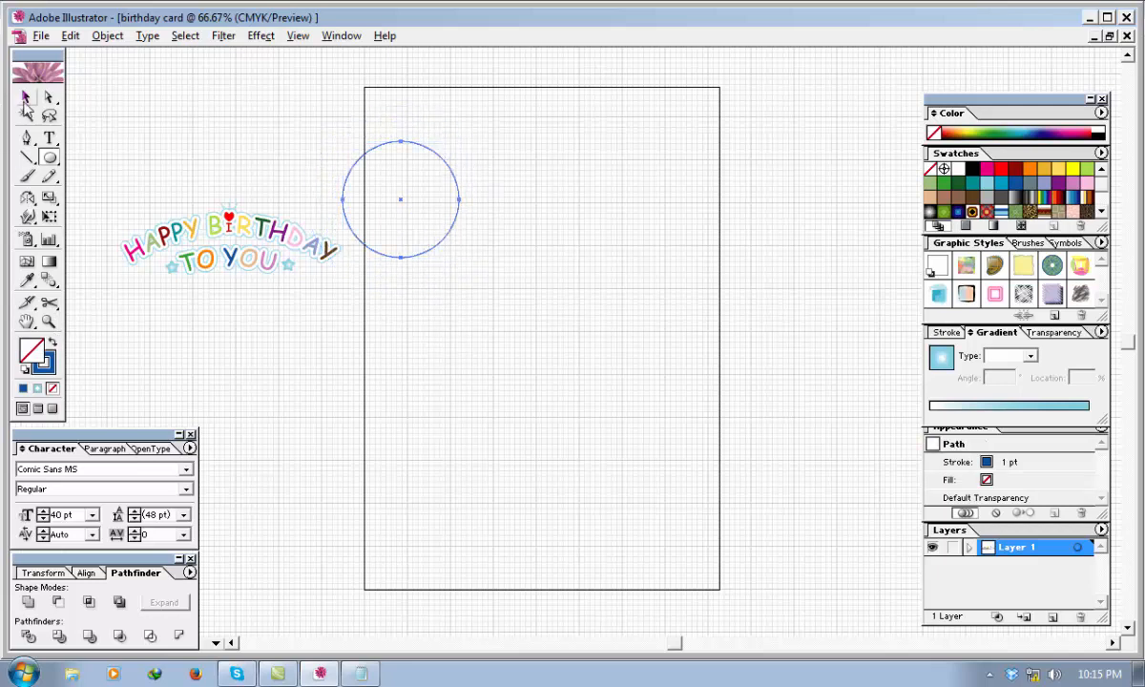
left_click(26, 96)
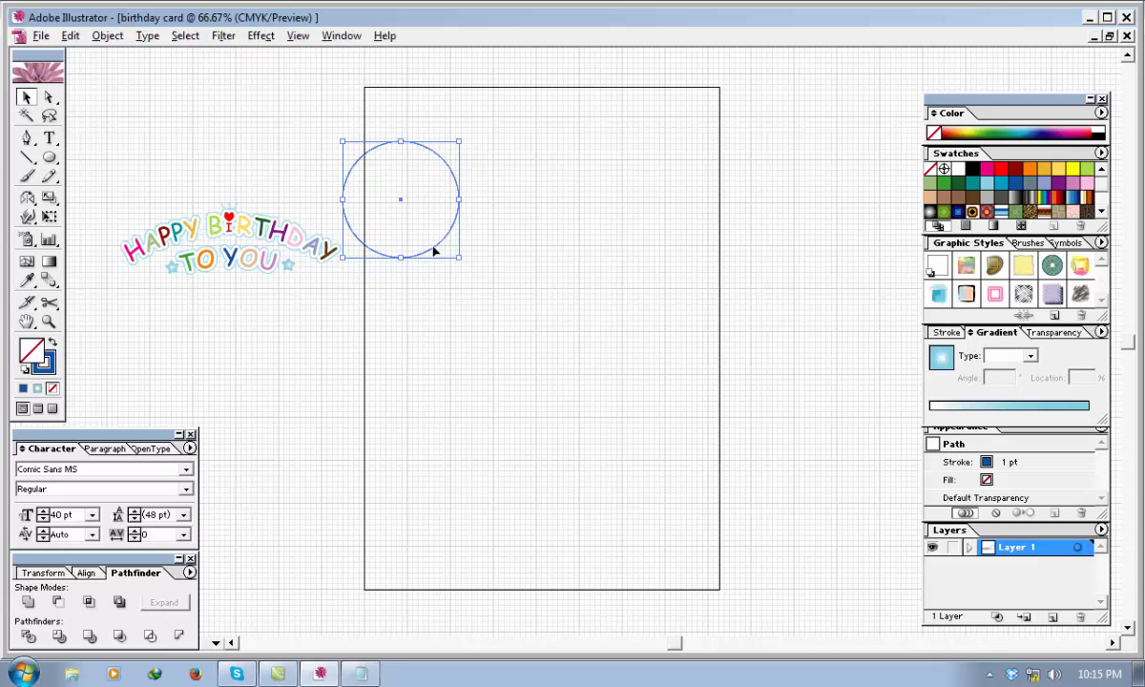
left_click_drag(436, 250, 467, 298)
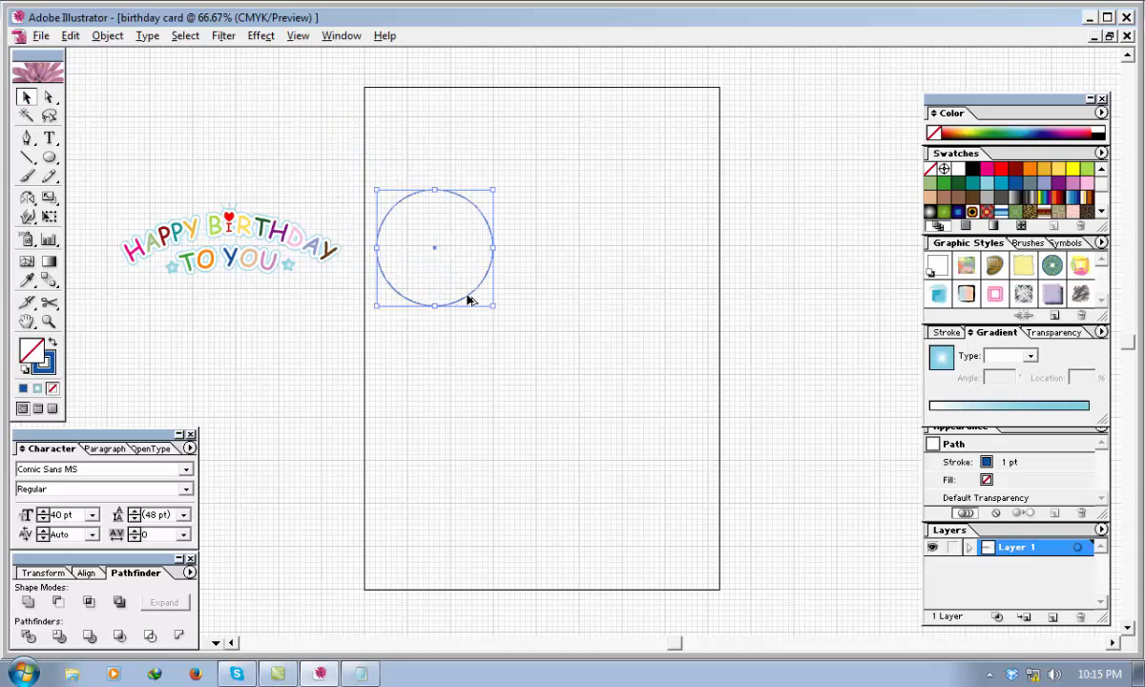
Duplicate the circle to its right at the same height, and place a third copy between them, slightly higher and overlapping both.
left_click_drag(467, 299, 638, 342)
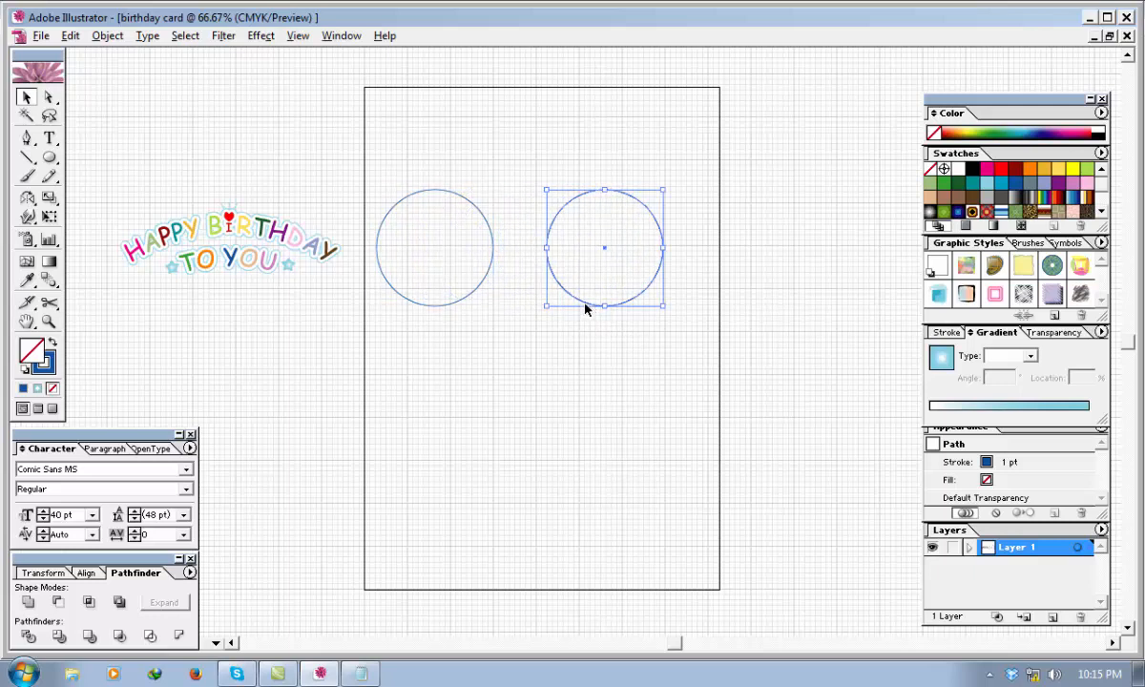
left_click_drag(582, 303, 495, 263)
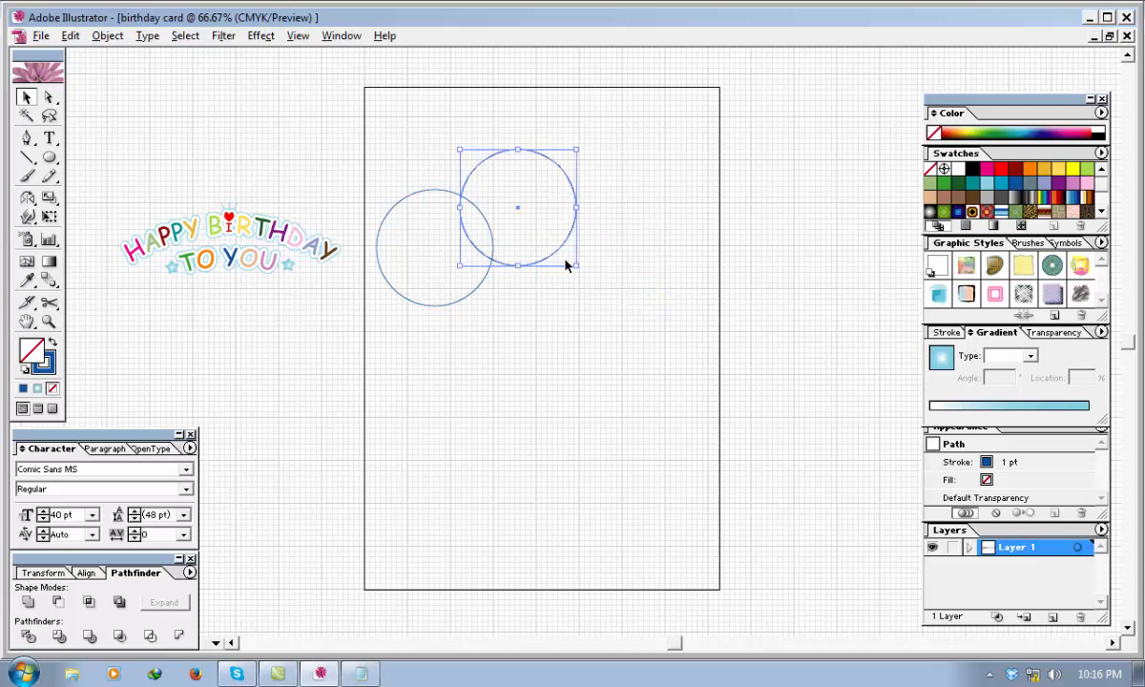
key("ctrl+z")
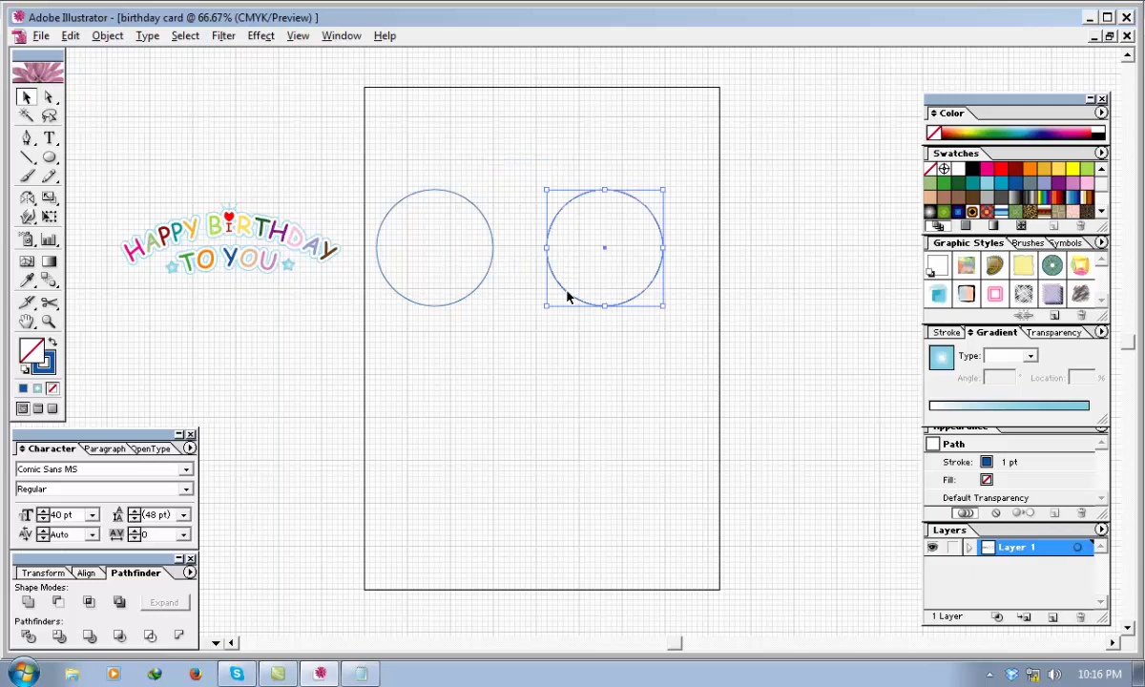
left_click_drag(569, 297, 483, 276)
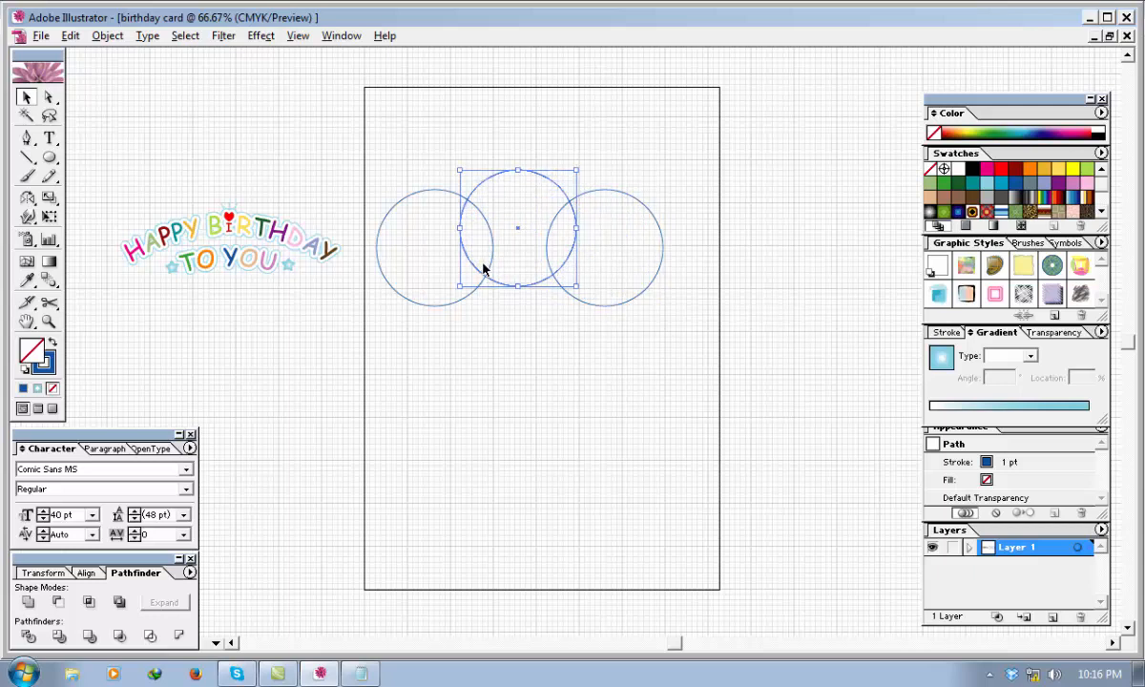
left_click(534, 373)
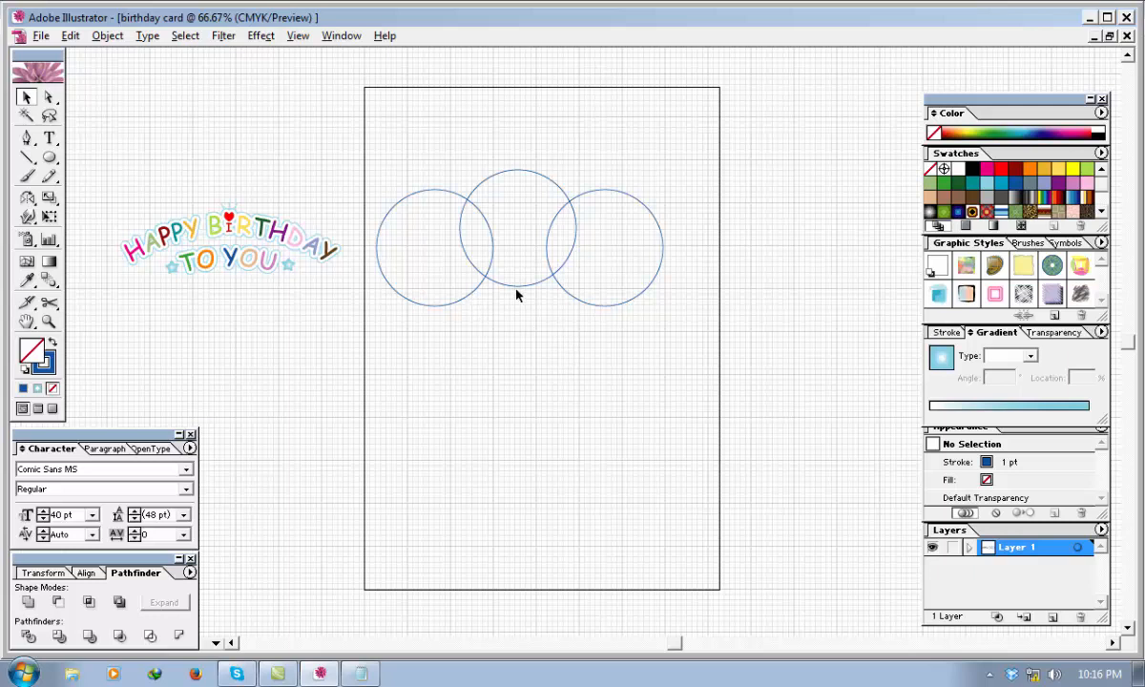
Nudge the right circle slightly left so it overlaps the middle circle about as much as the left one does.
left_click(569, 297)
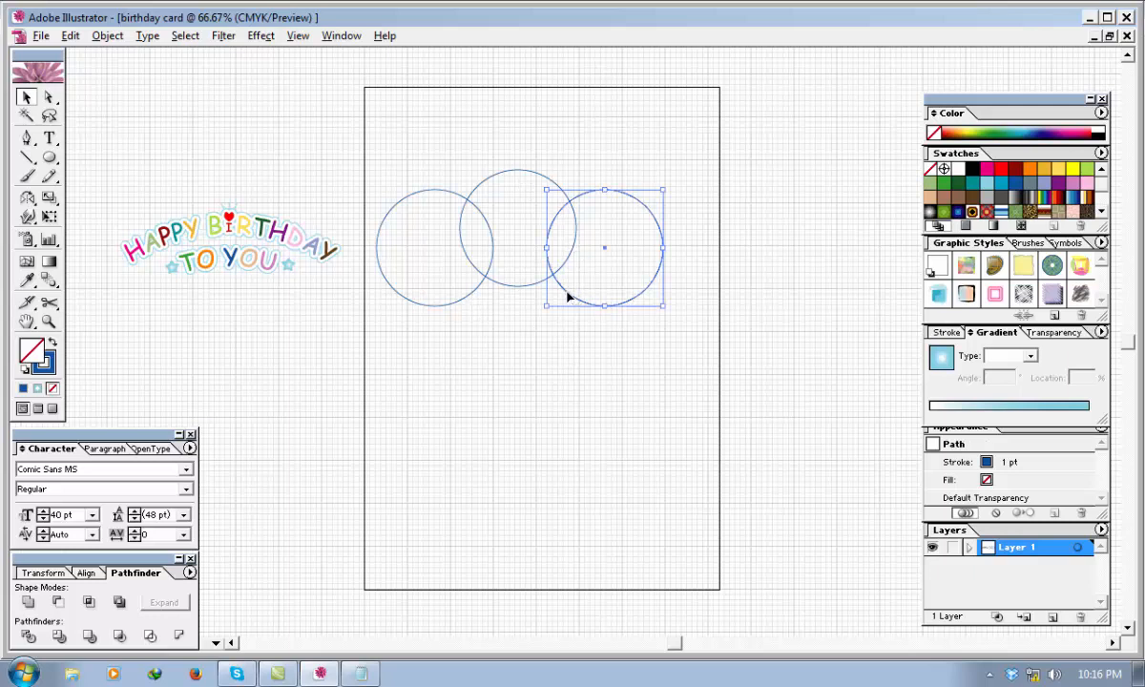
key("Left")
key("Left")
key("Left")
key("Left")
key("Left")
key("Left")
key("Left")
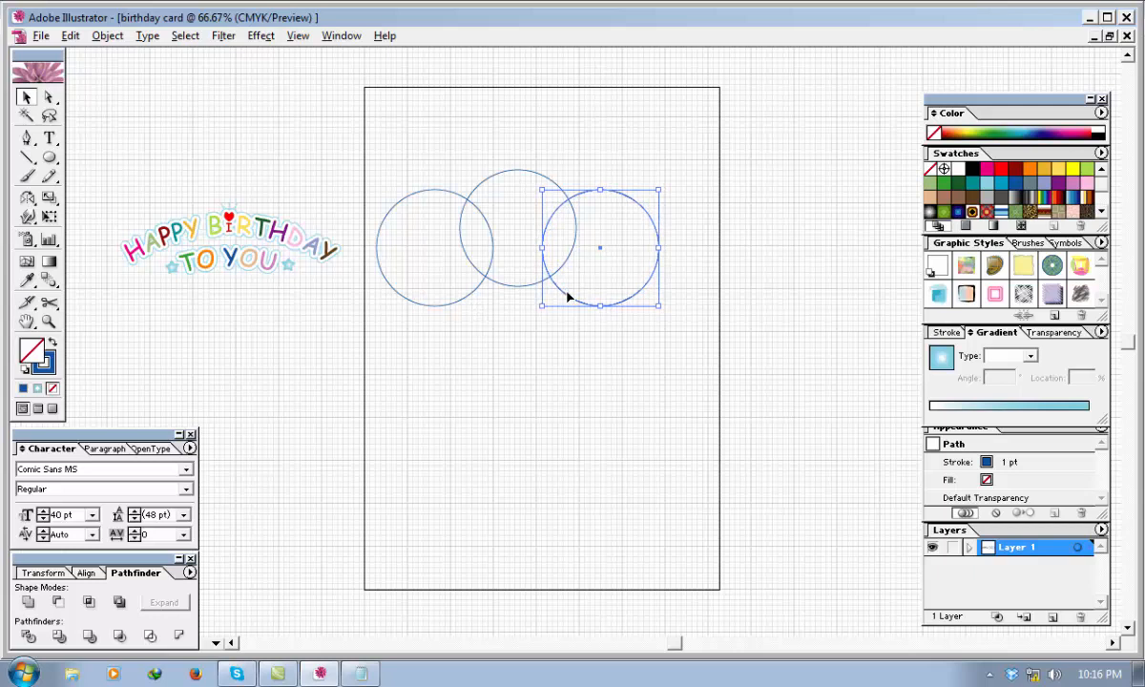
left_click(509, 300)
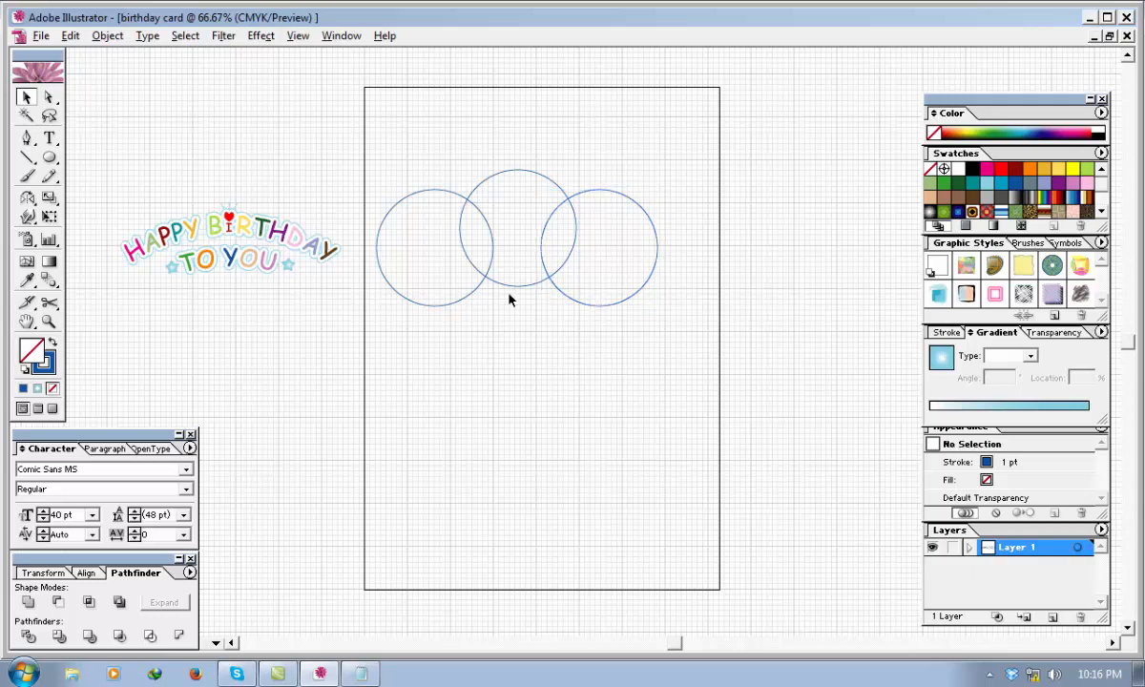
Nudge the raised middle circle slightly left to centre it between the two outer circles.
left_click(506, 285)
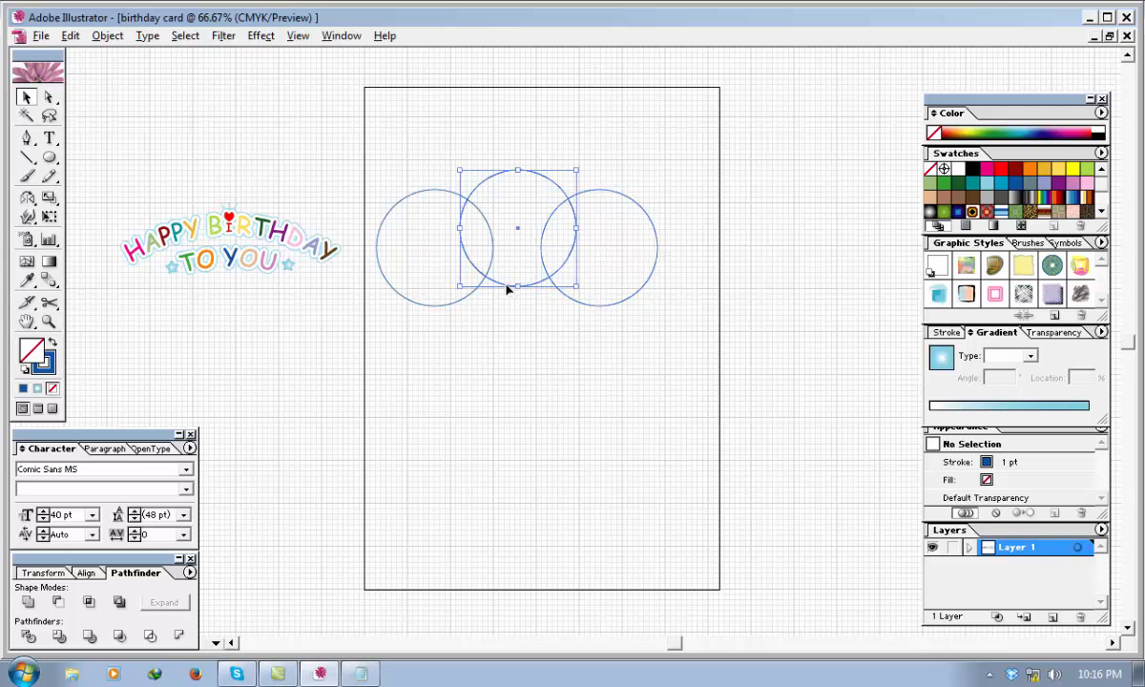
key("Left")
key("Left")
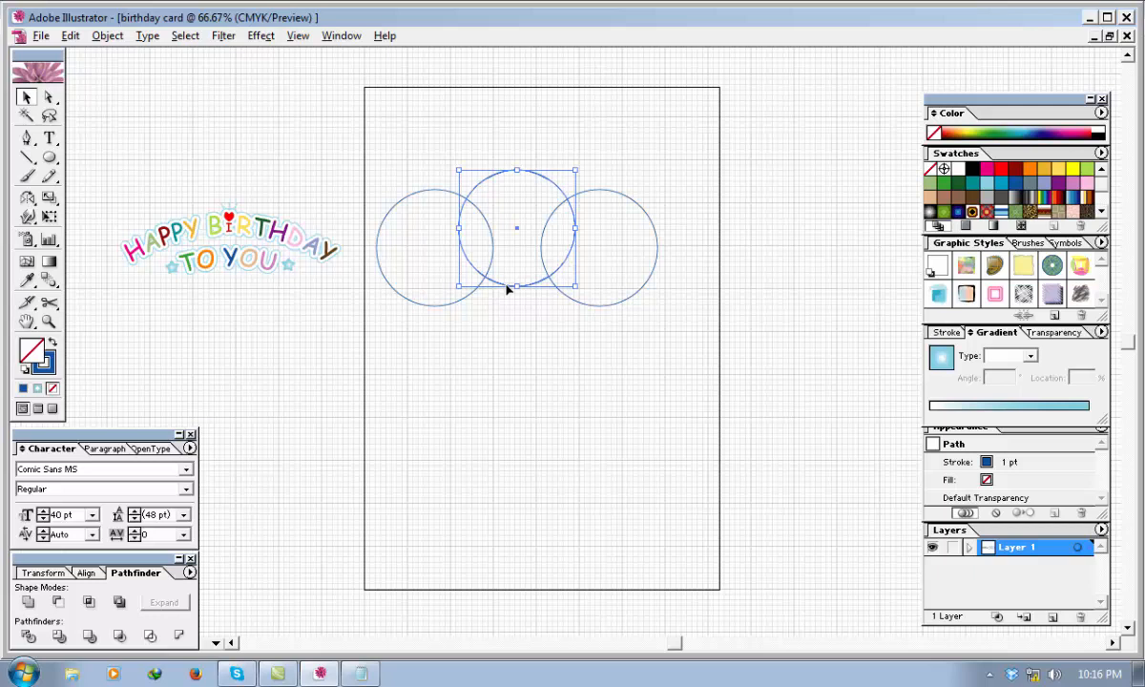
key("Left")
key("Right")
left_click(552, 391)
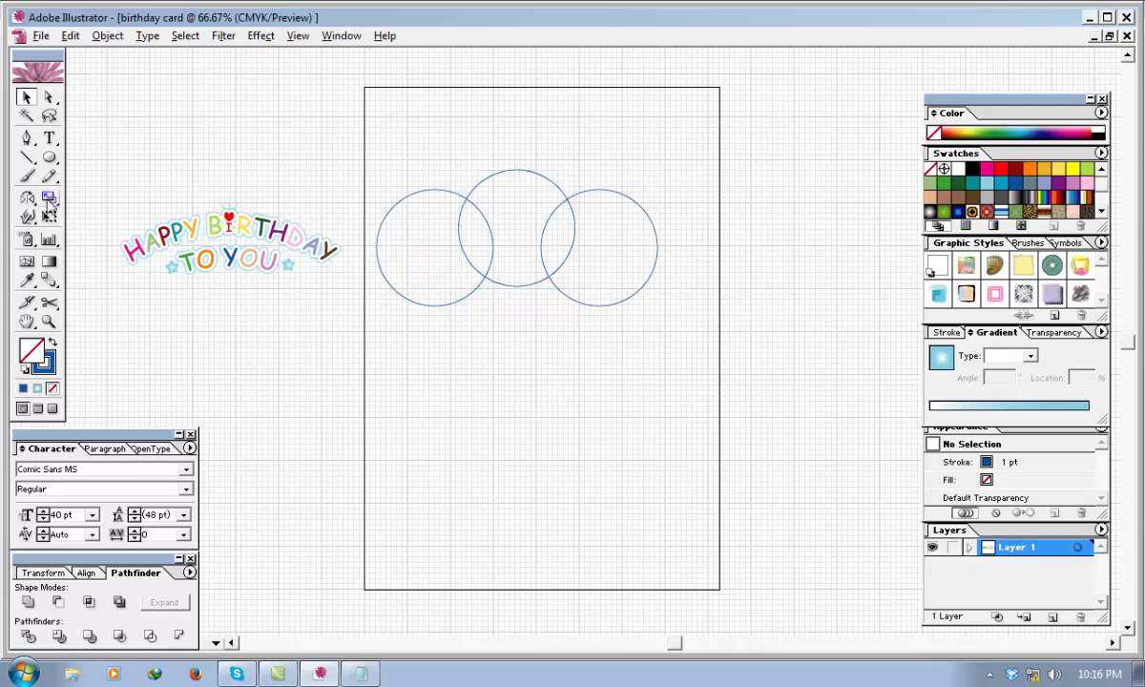
Draw a rounded rectangle from the outer circles' mid-height down the page, slightly wider than the three circles, and centre it beneath them.
left_click(49, 158)
left_click_drag(50, 158, 65, 158)
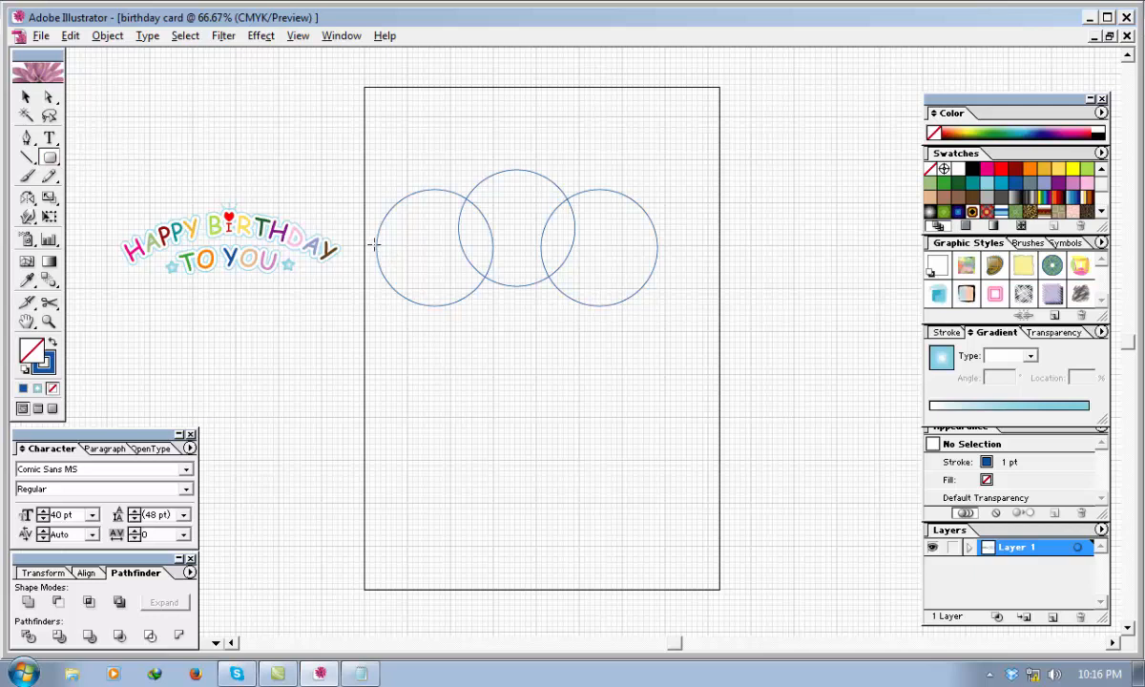
left_click_drag(374, 245, 662, 537)
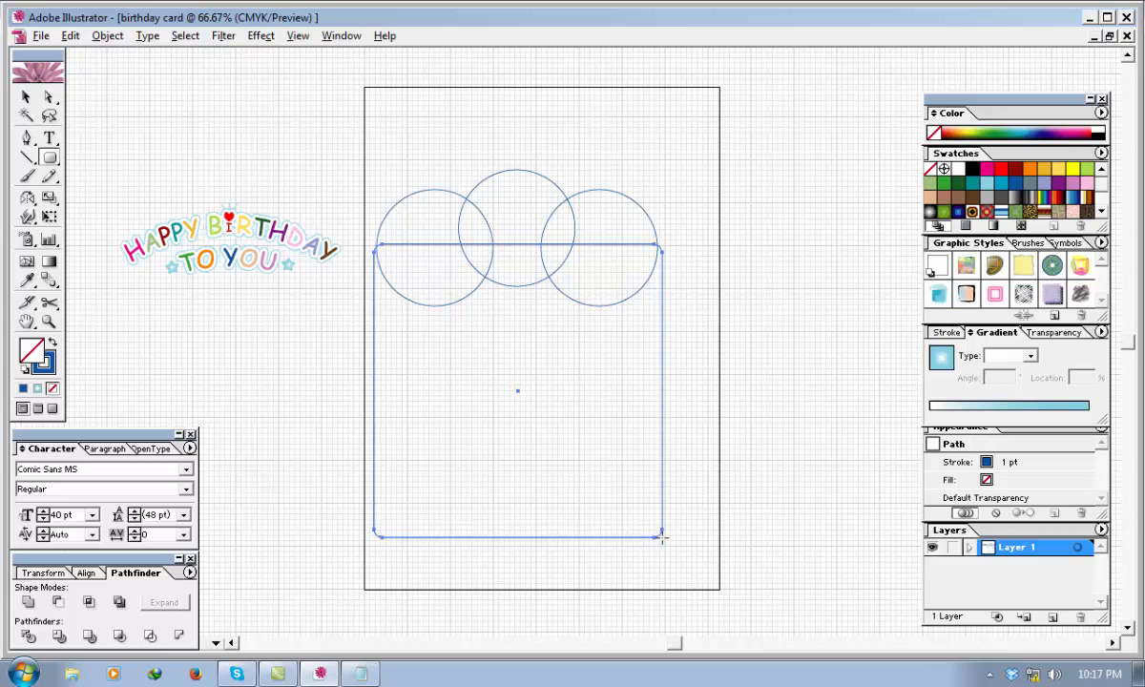
left_click(26, 97)
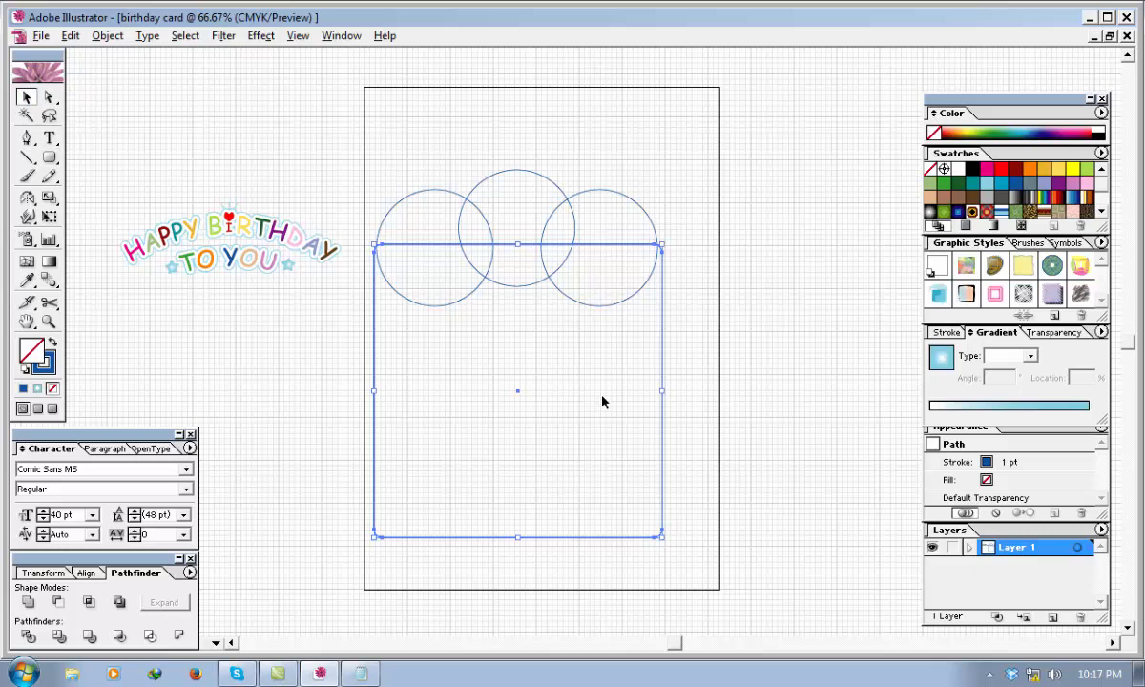
key("Left")
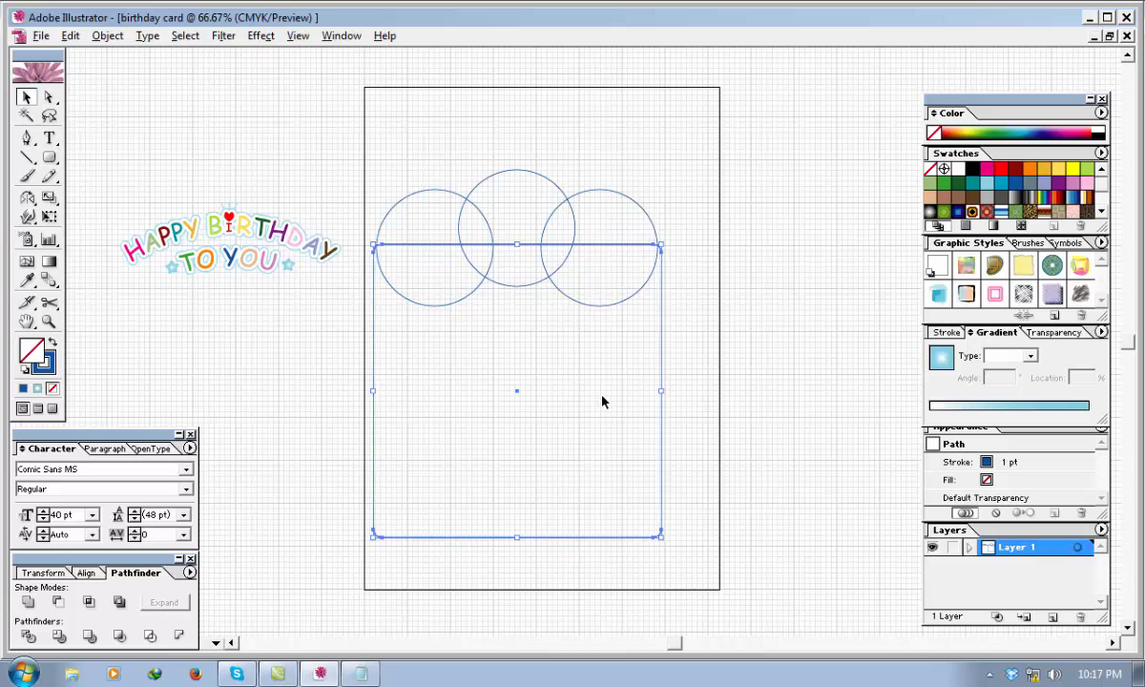
left_click(796, 343)
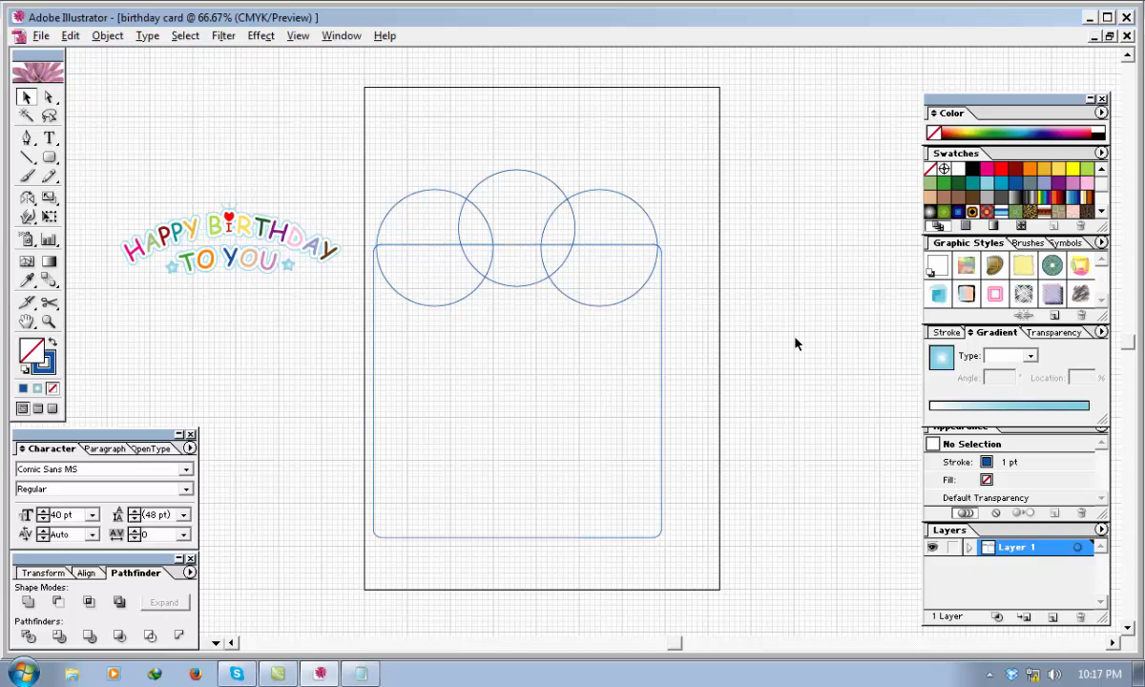
Move the rounded rectangle up until its top edge crosses the upper half of the outer circles.
left_click(510, 248)
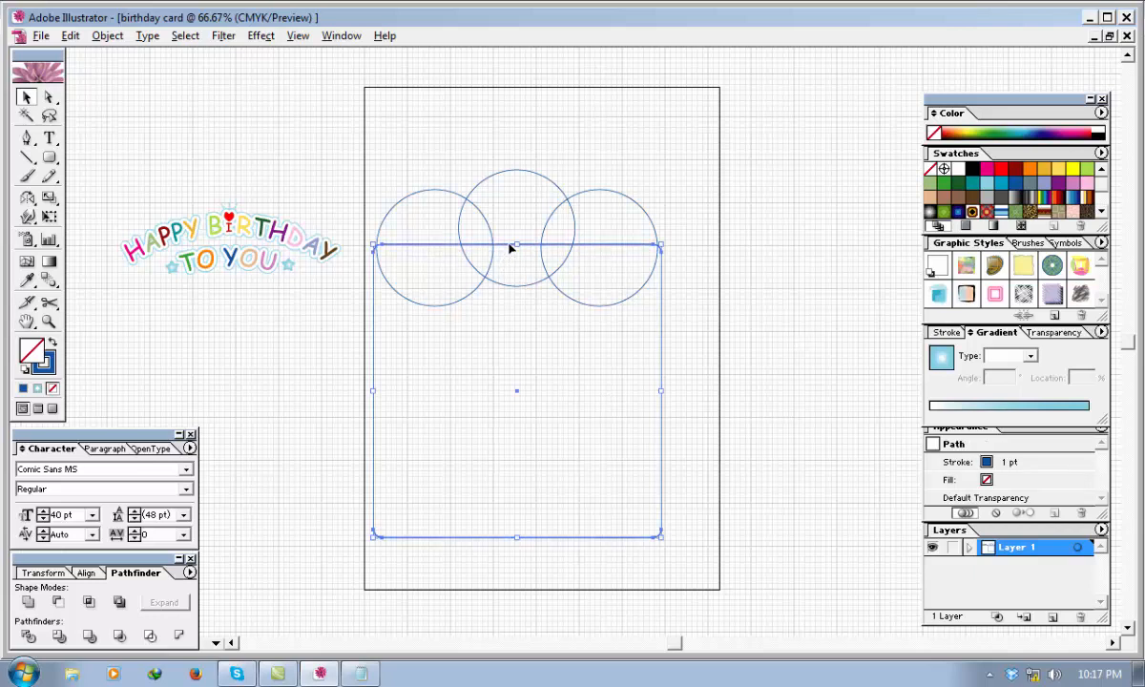
key("Up")
key("Up")
key("Up")
key("Up")
key("Up")
key("Up")
key("Up")
key("Up")
key("Up")
key("Up")
key("Up")
key("Up")
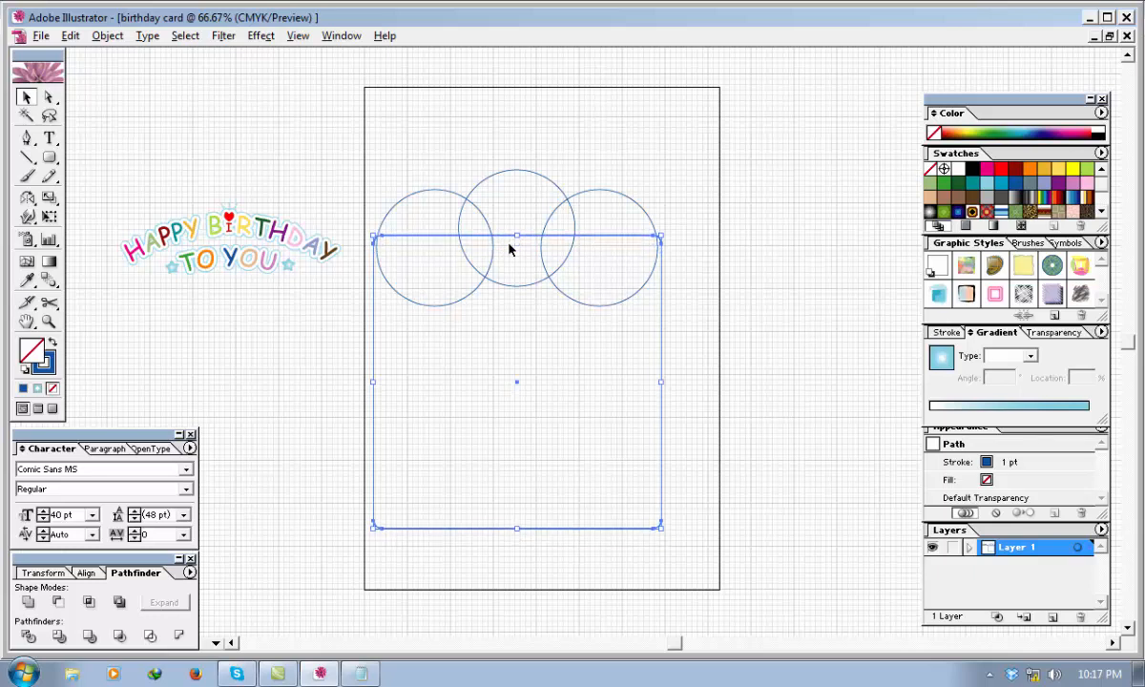
key("Up")
key("Up")
key("Up")
key("Up")
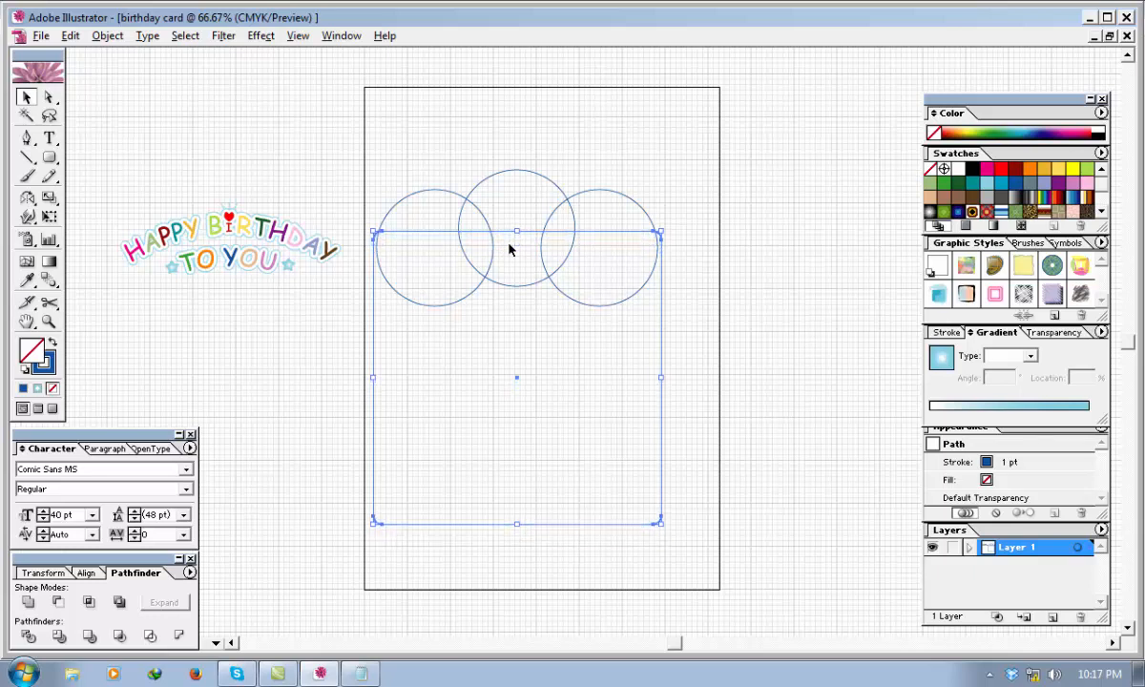
key("Up")
key("Up")
key("Up")
key("Up")
key("Up")
key("Up")
key("Up")
key("Up")
key("Up")
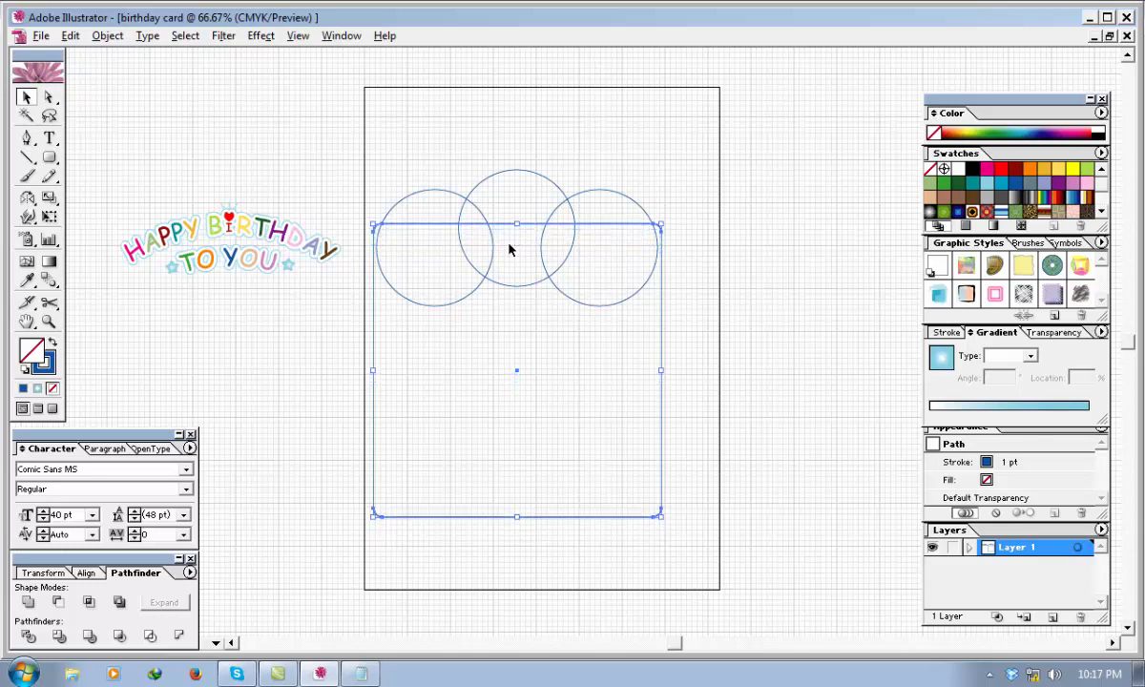
key("Up")
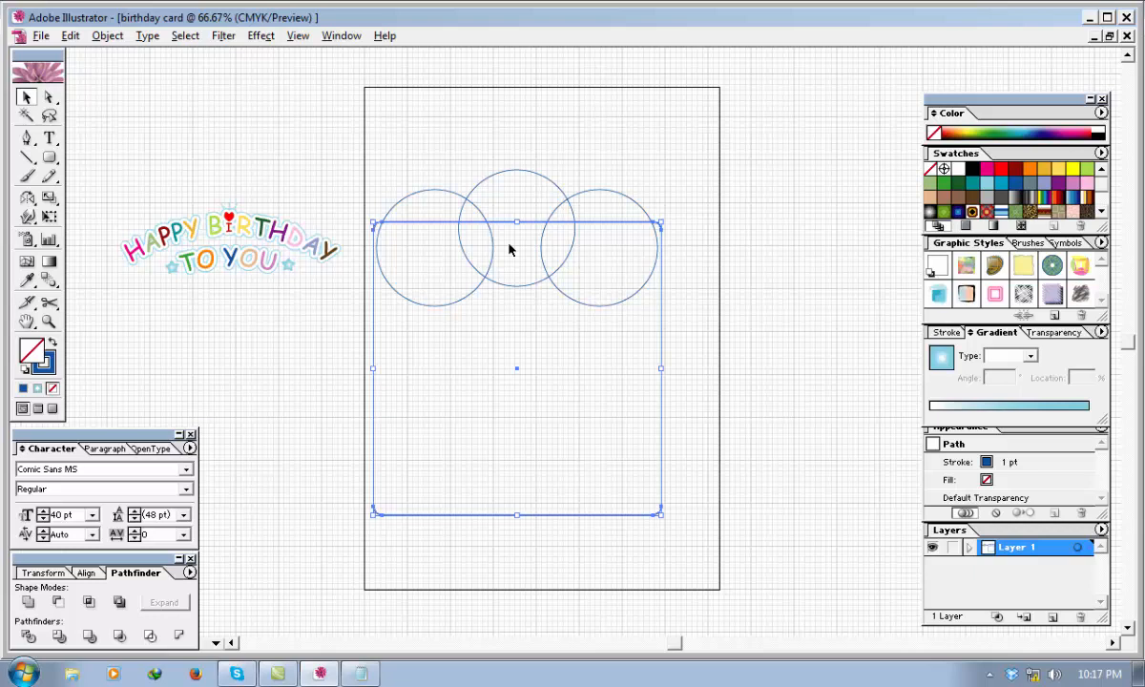
left_click(825, 260)
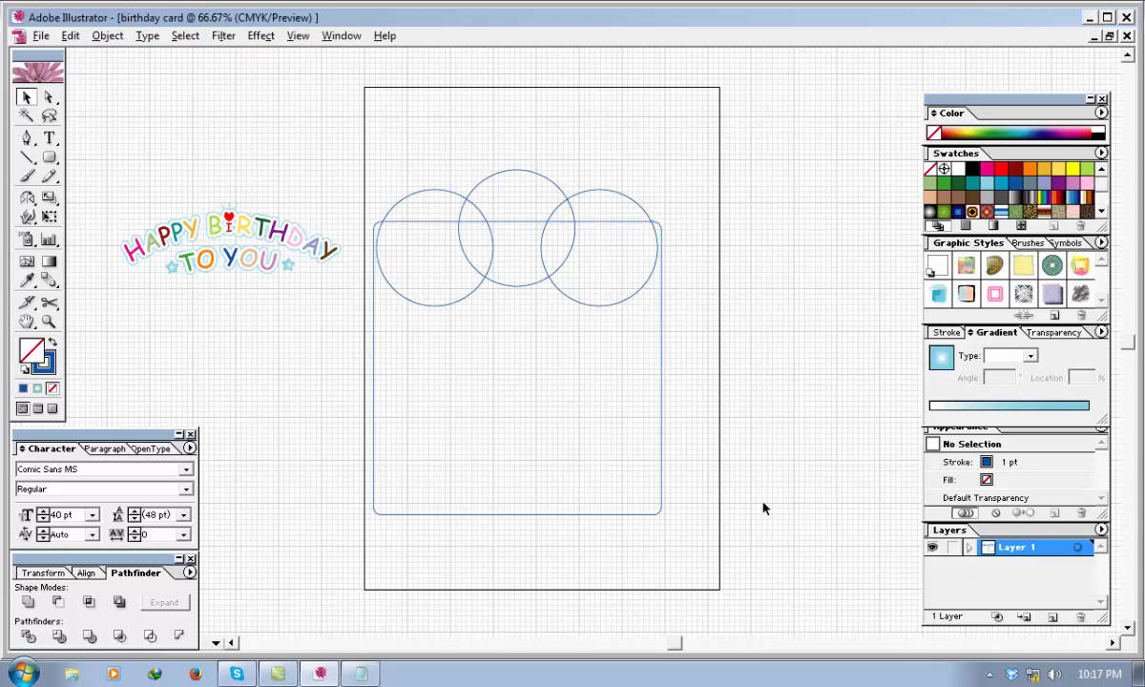
Unite the three circles and the rounded rectangle into one shape with Pathfinder, and expand the compound shape into a single path.
left_click_drag(763, 508, 370, 122)
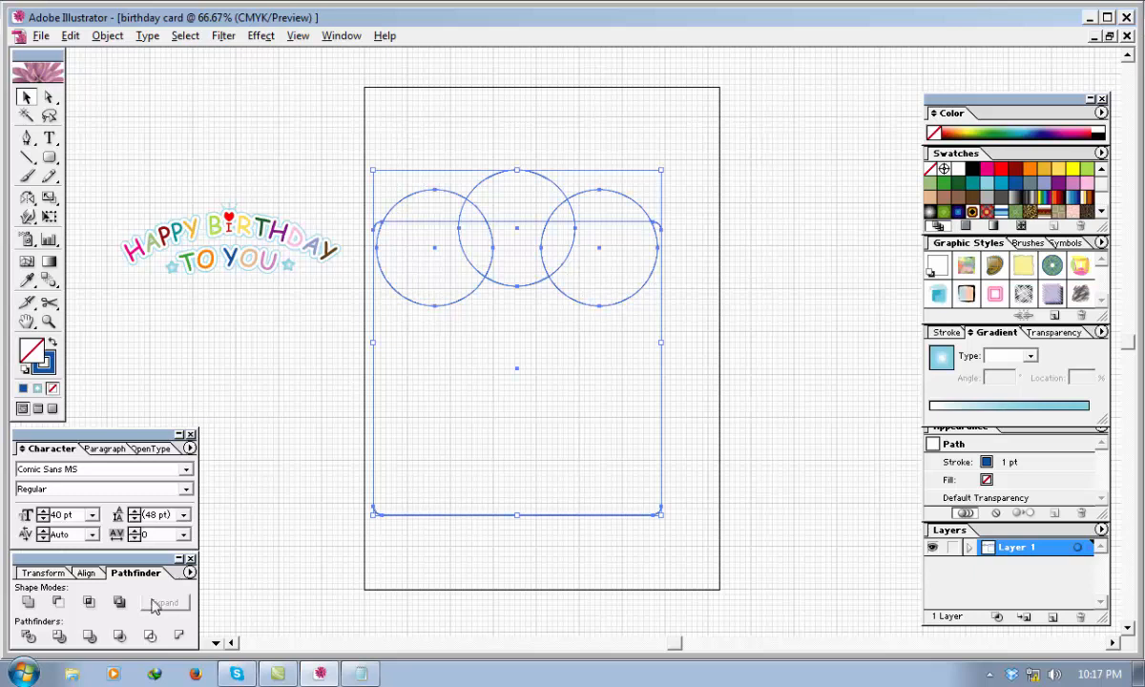
left_click(28, 602)
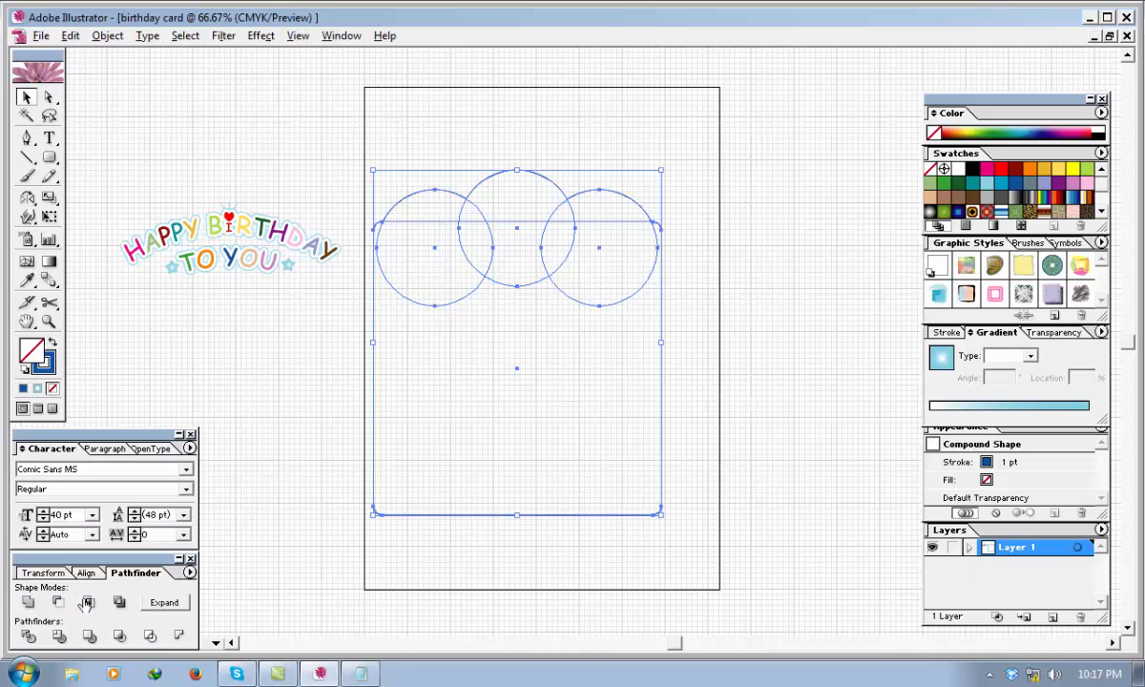
left_click(245, 498)
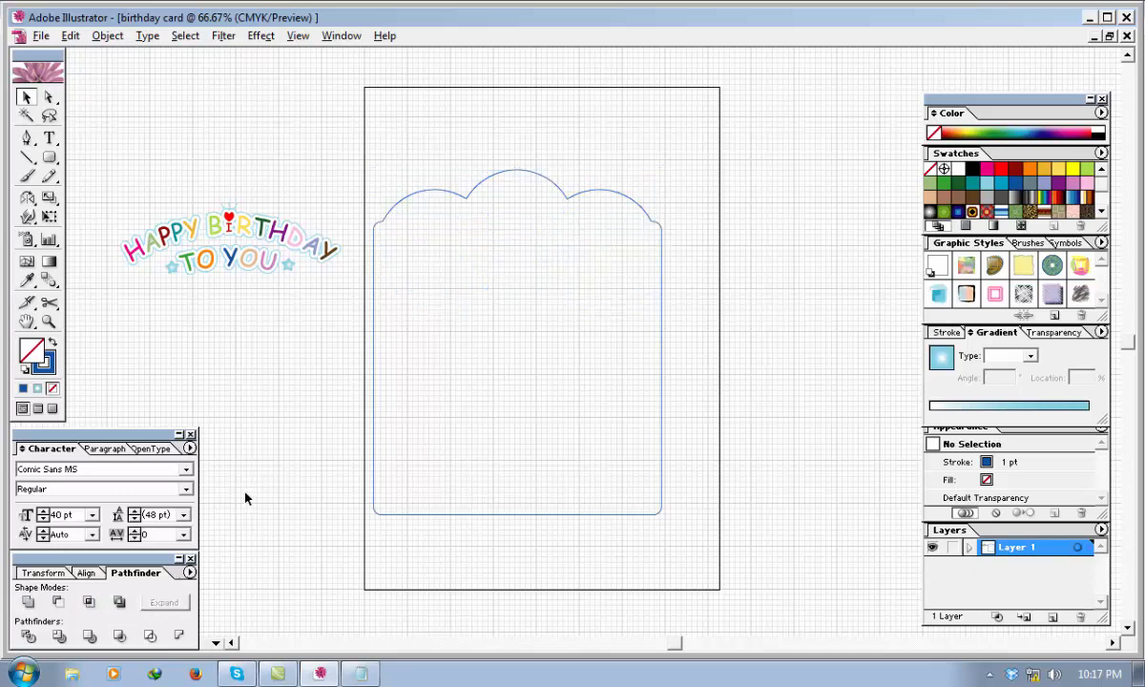
left_click(446, 516)
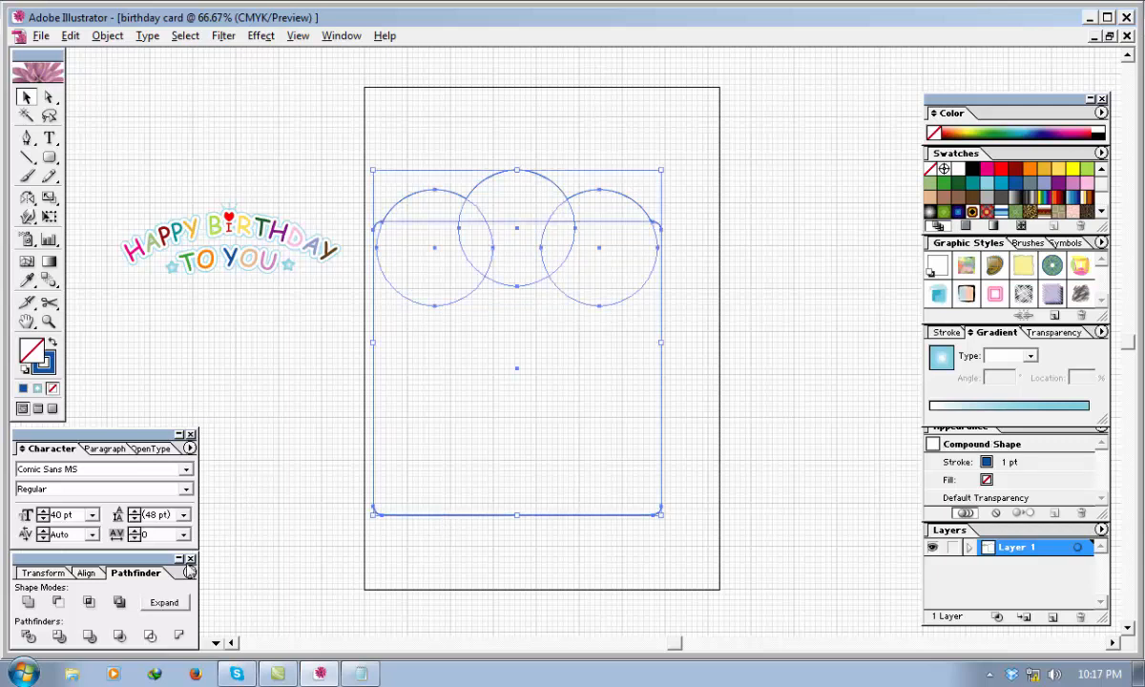
left_click(167, 607)
left_click(735, 360)
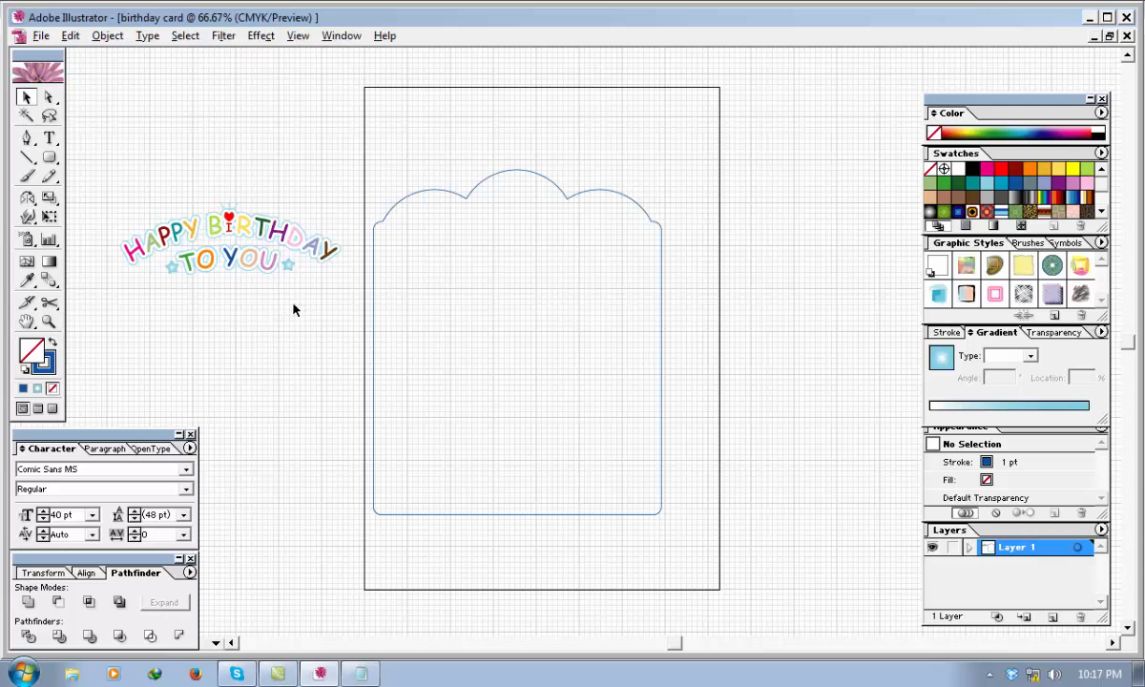
Move the greeting group into the upper part of the scalloped frame, enlarge it slightly and recentre it.
left_click_drag(296, 308, 494, 229)
left_click(279, 221)
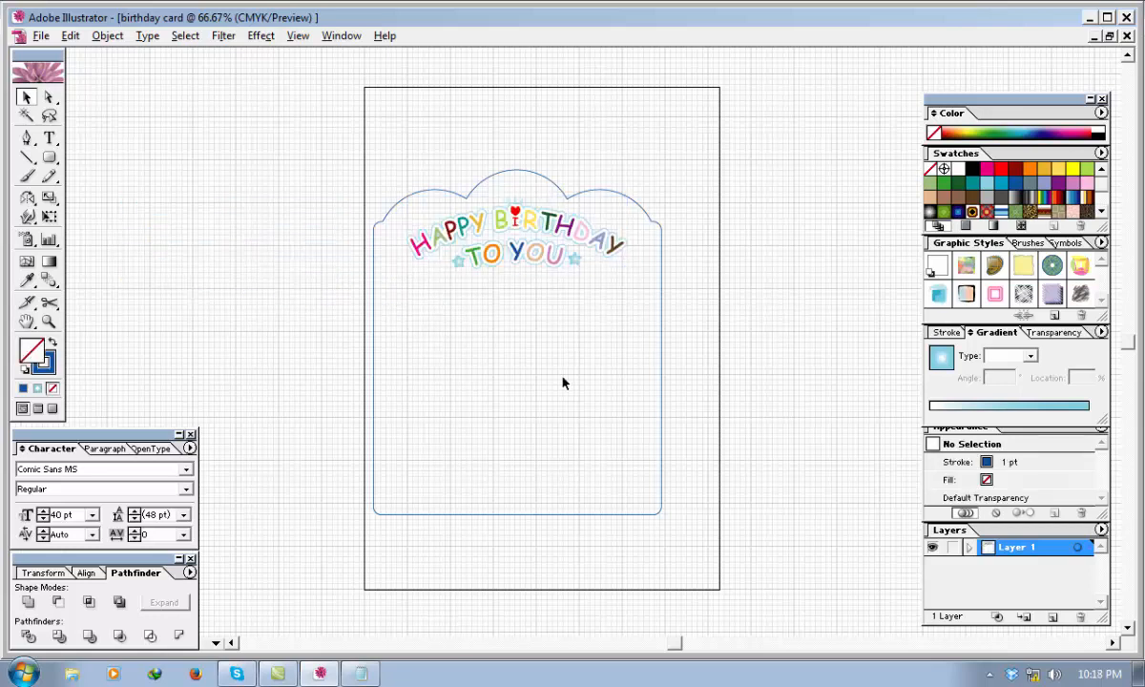
left_click(496, 246)
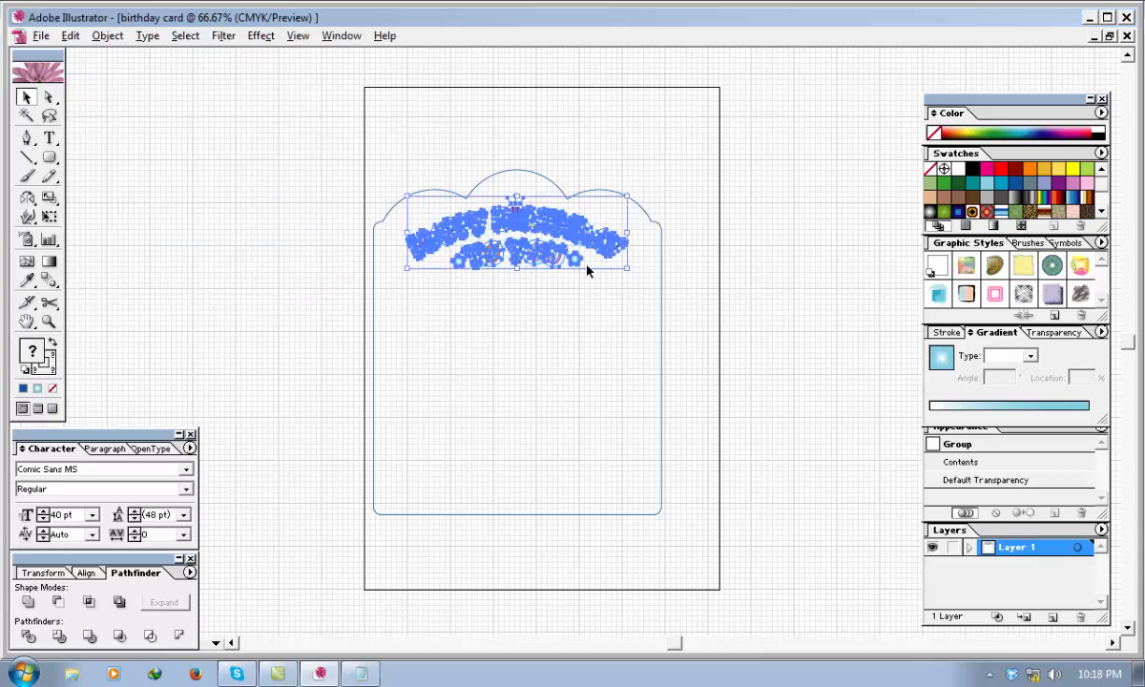
left_click_drag(627, 270, 647, 282)
left_click_drag(556, 232, 546, 236)
left_click(711, 256)
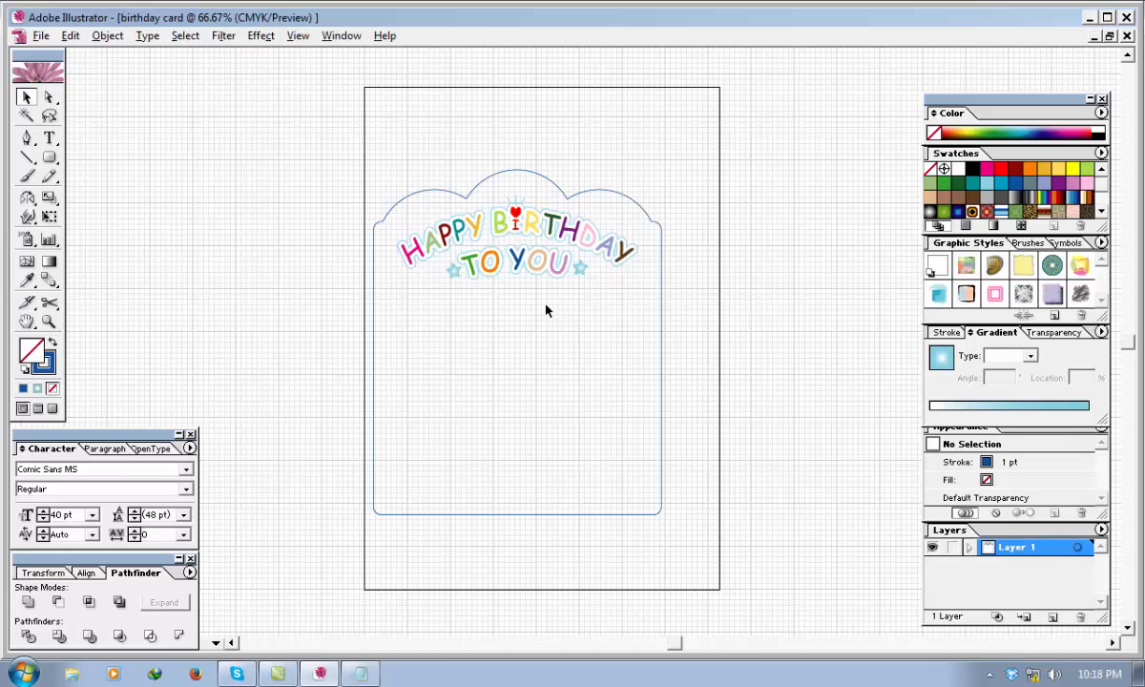
Enlarge the greeting a little more so it nearly spans the frame's width, and shift it back to the frame's centre.
left_click(532, 232)
left_click_drag(641, 281, 654, 286)
left_click_drag(562, 232, 553, 232)
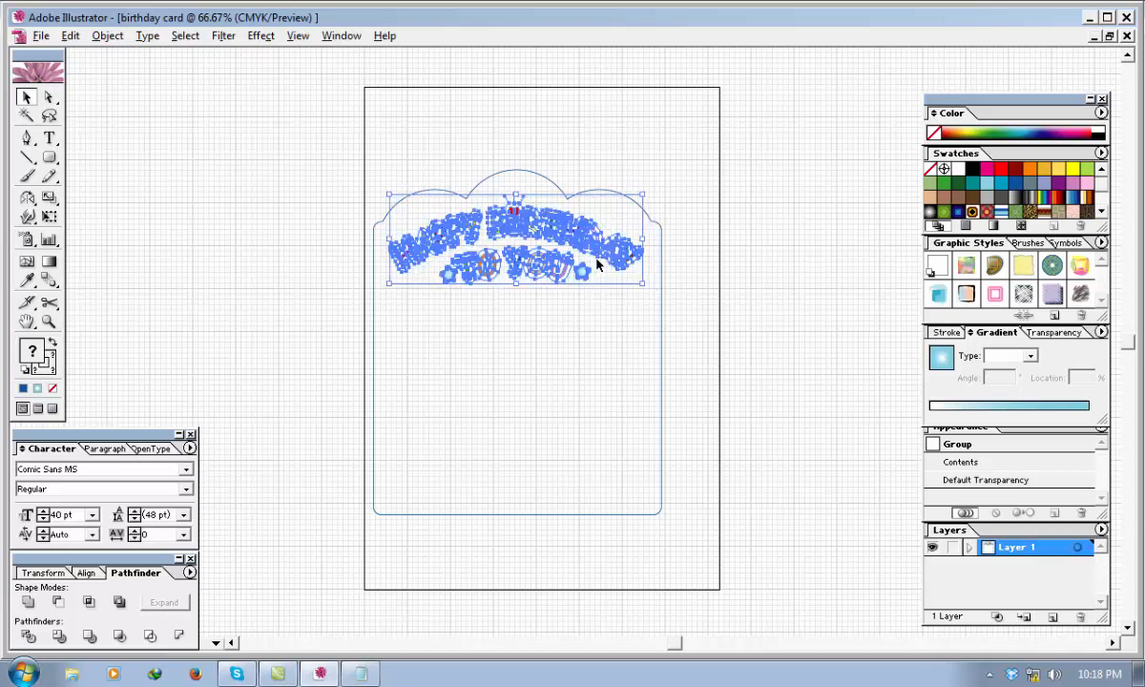
left_click(677, 300)
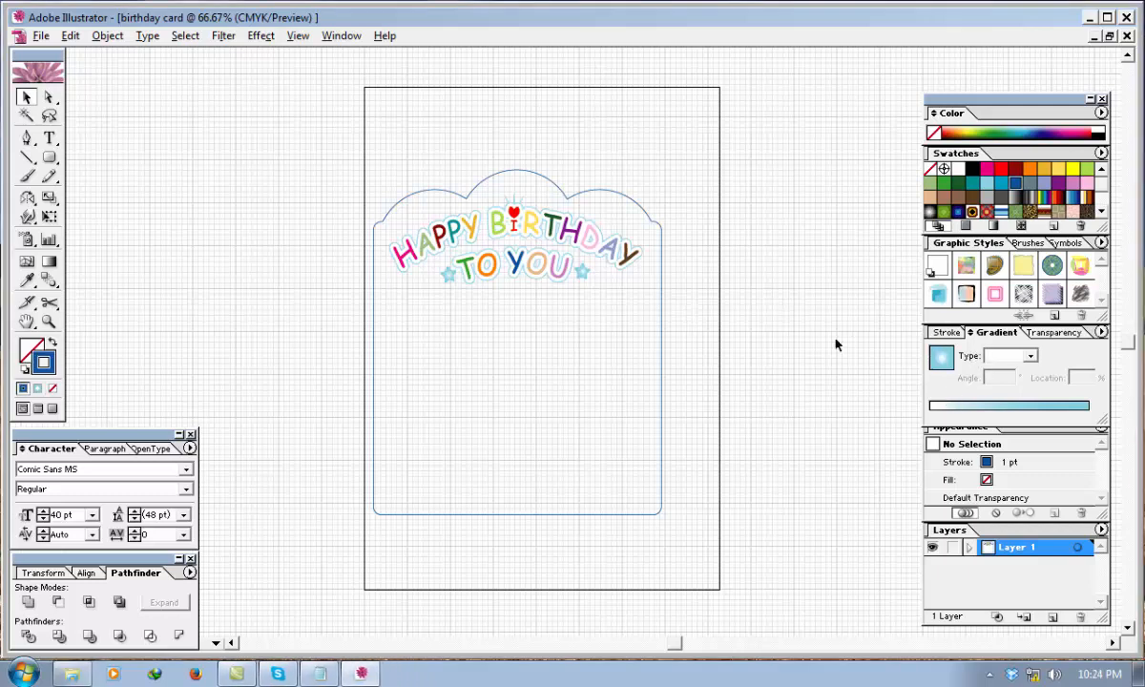
Set the scalloped frame's stroke weight to 3 pt.
key("F10")
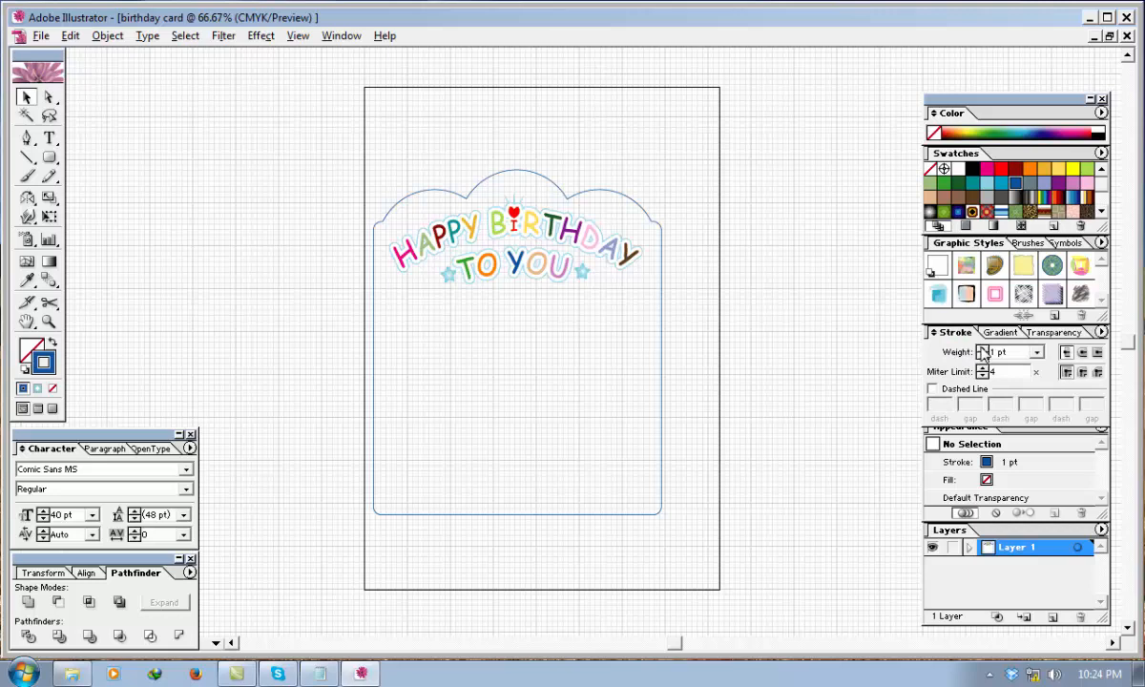
left_click(982, 349)
left_click(982, 349)
left_click(662, 308)
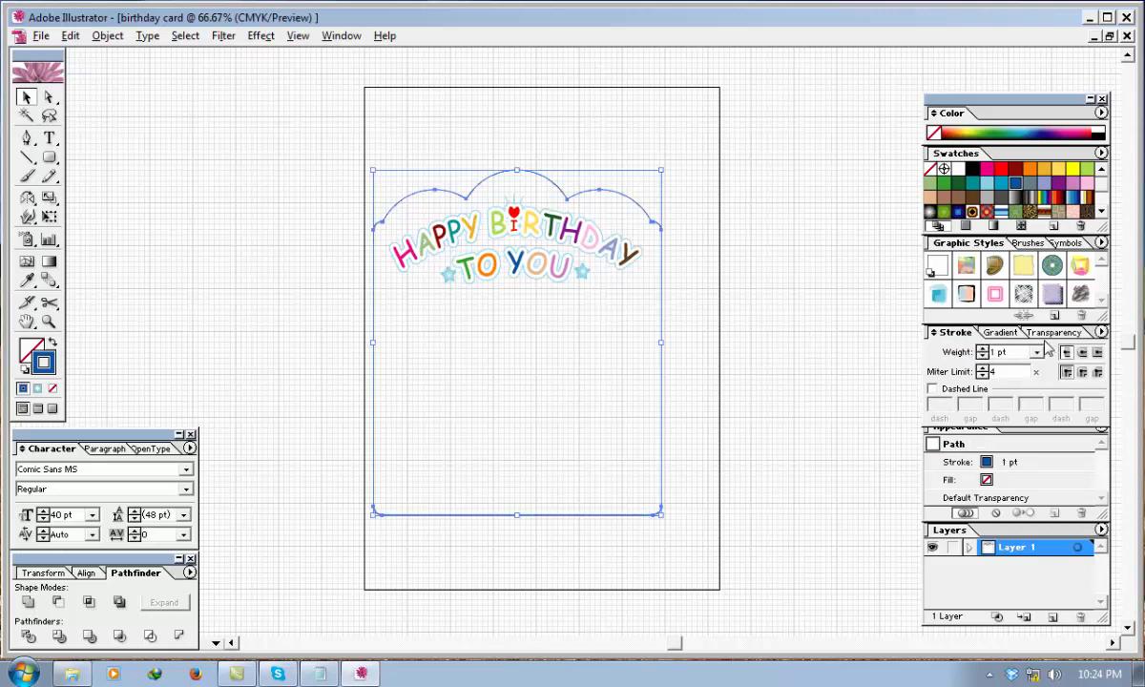
left_click(982, 349)
left_click(983, 349)
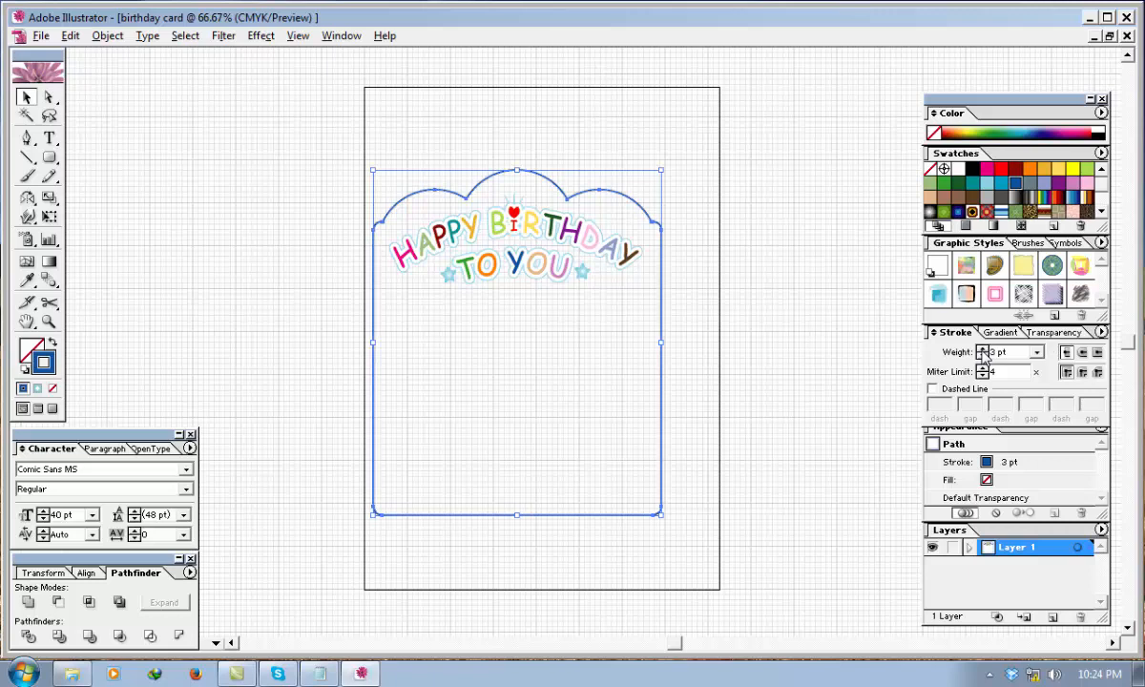
Try to recolour the scalloped frame's stroke with CMYK values 40, 0, 0, 0.
left_click(837, 351)
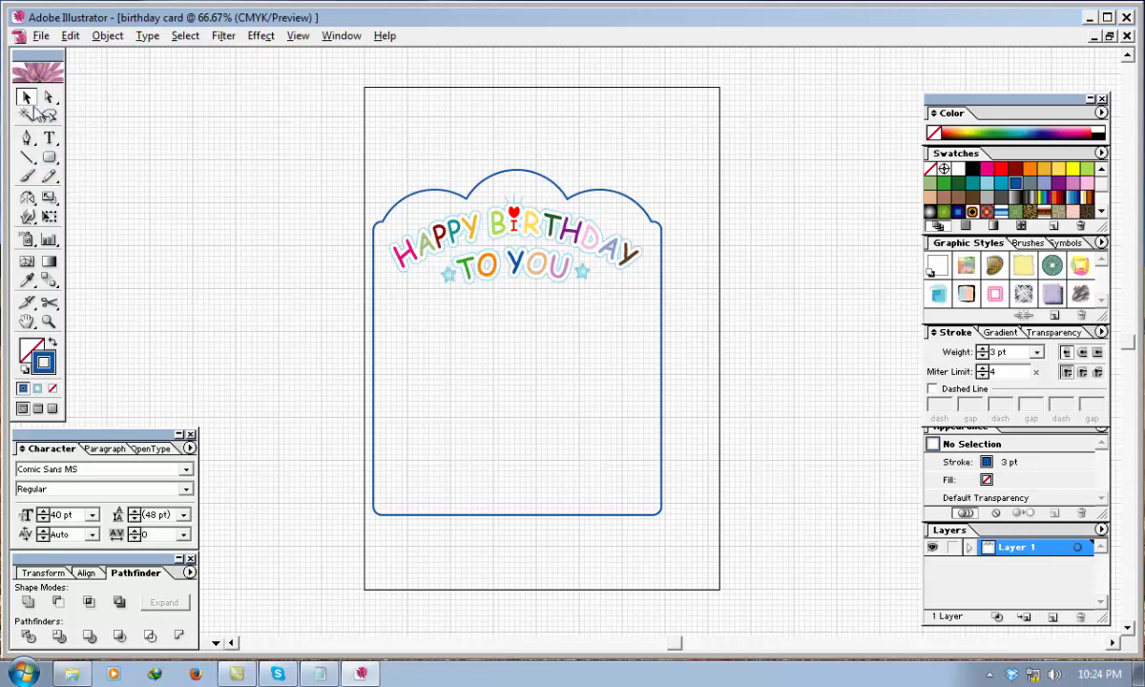
double_click(50, 365)
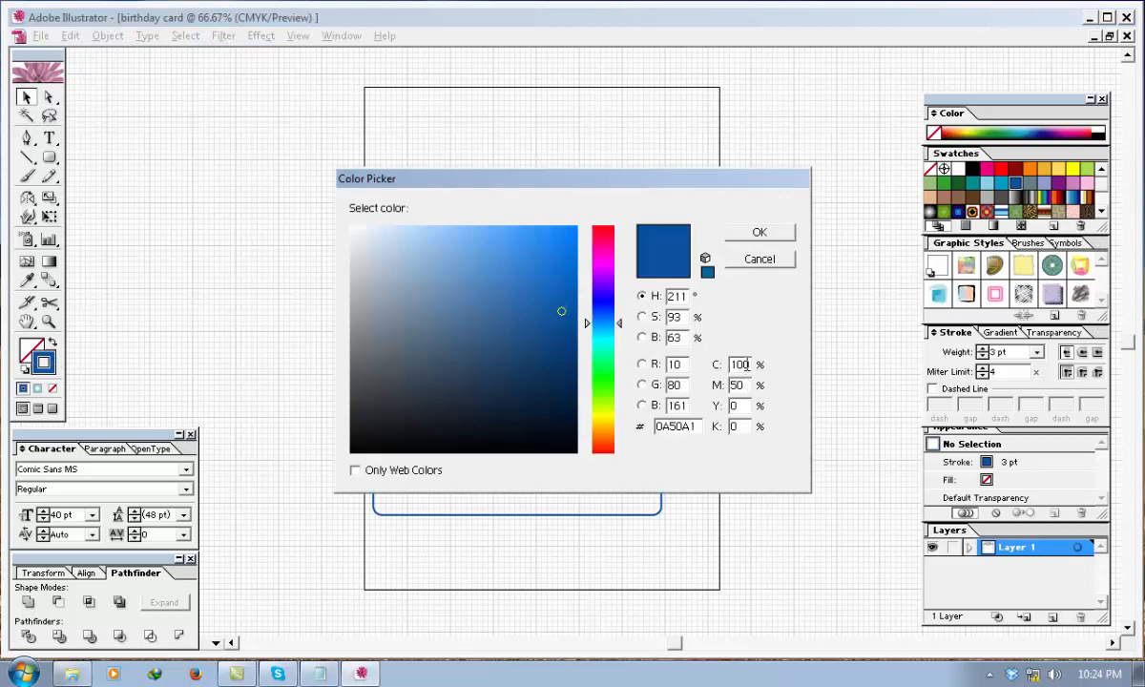
type("40")
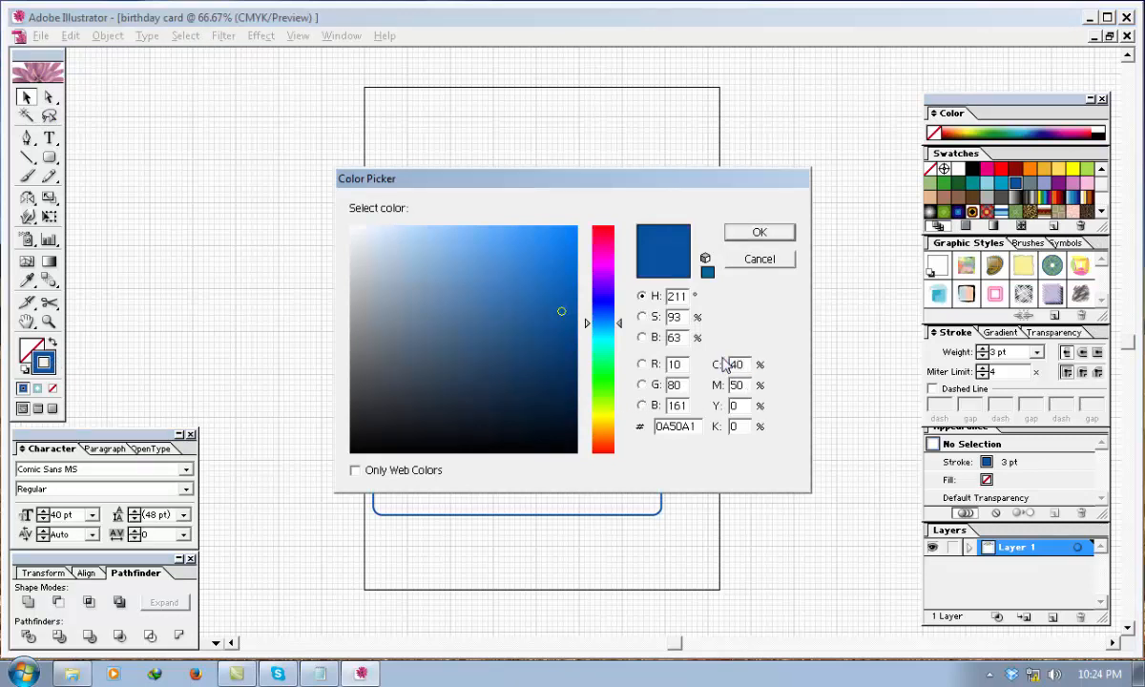
key("Tab")
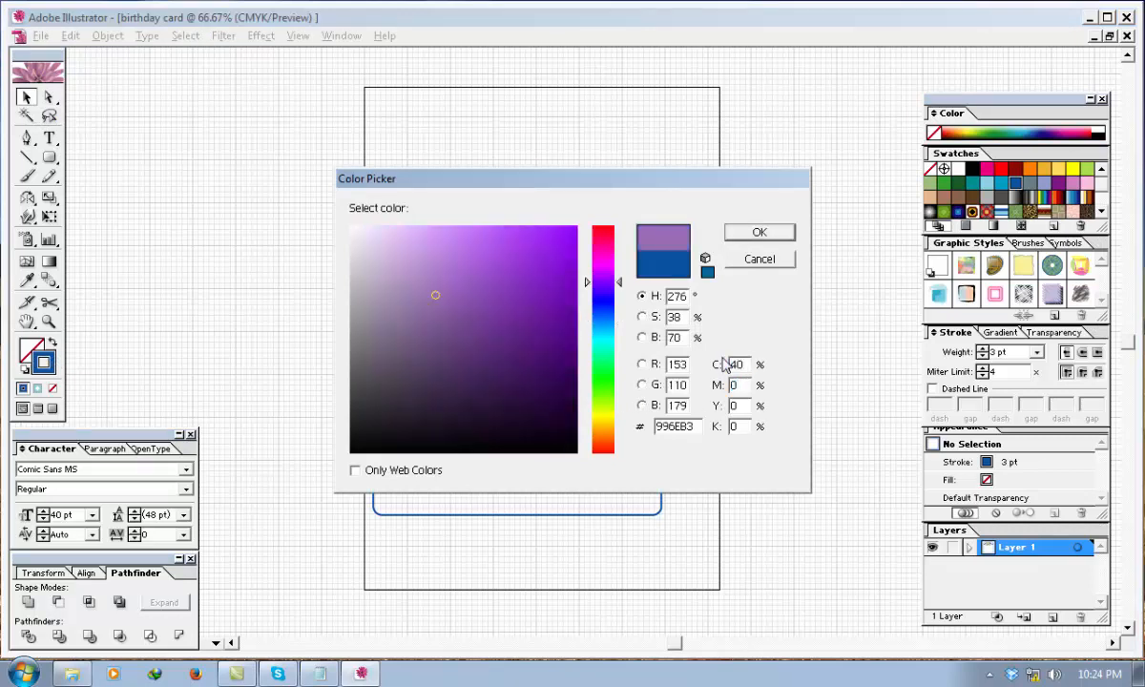
type("0")
key("Tab")
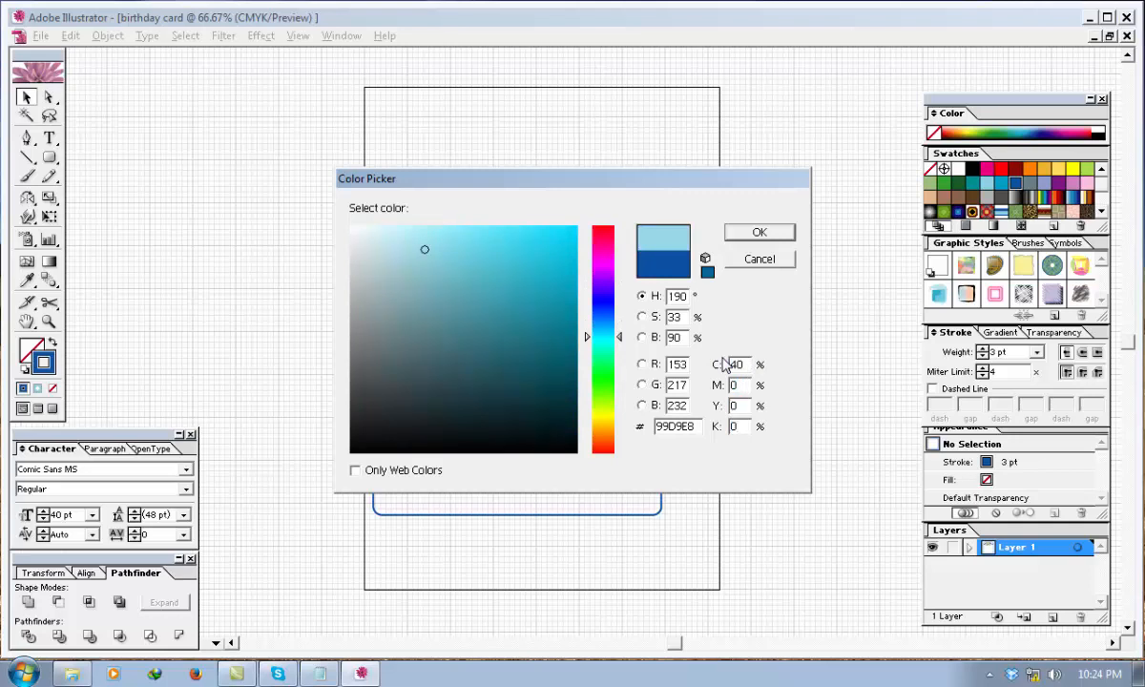
left_click(777, 239)
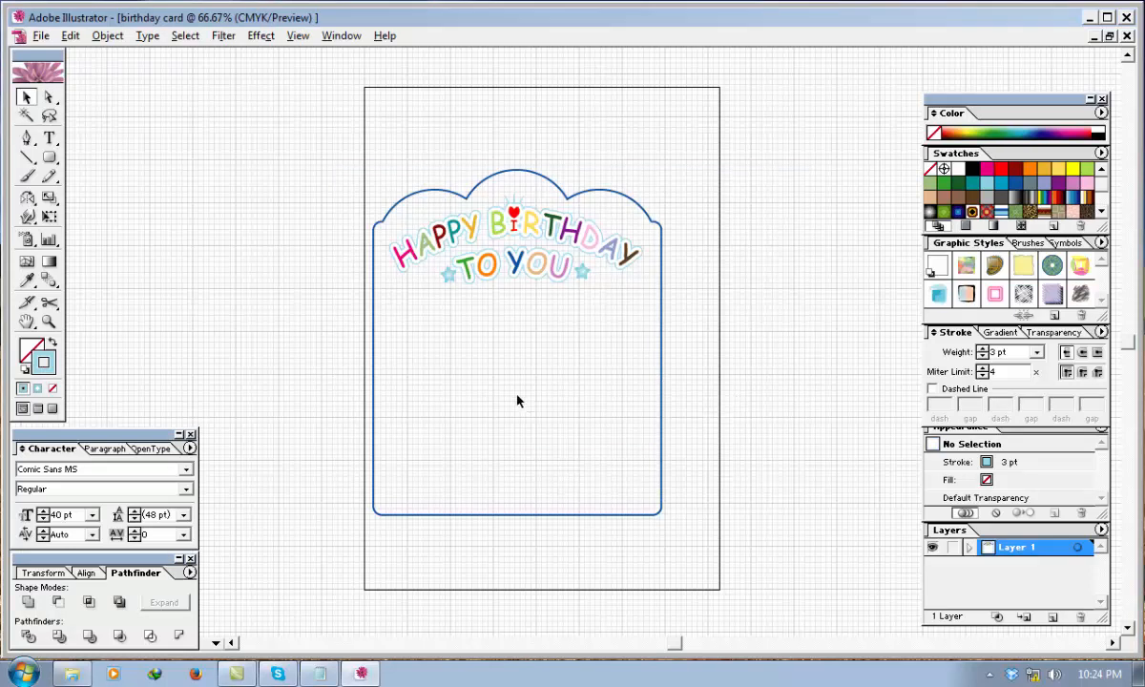
Select the scalloped frame and set its stroke colour to light blue with C 40, M 0, Y 0, K 0.
left_click(663, 382)
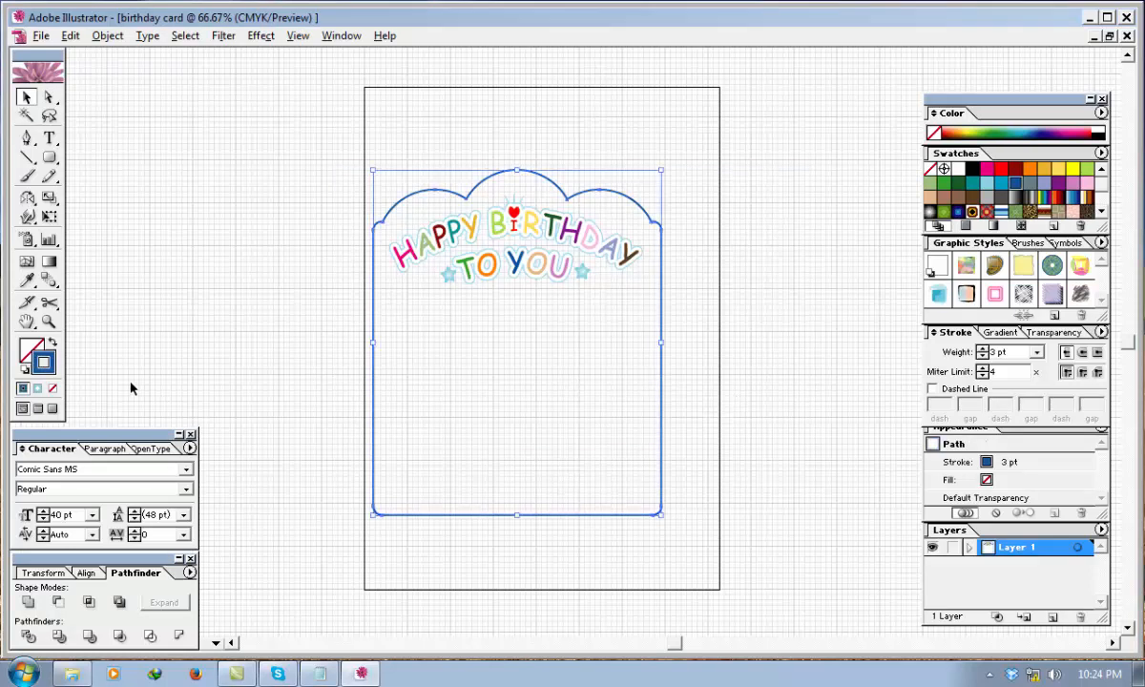
double_click(43, 362)
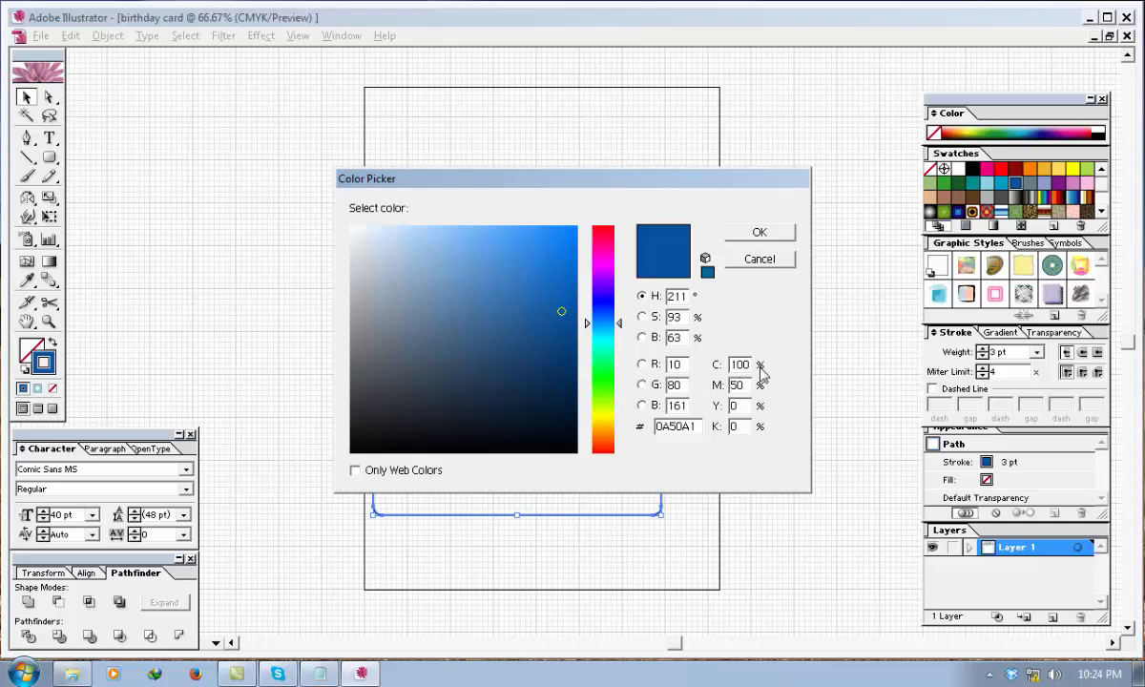
left_click_drag(750, 364, 722, 367)
type("40")
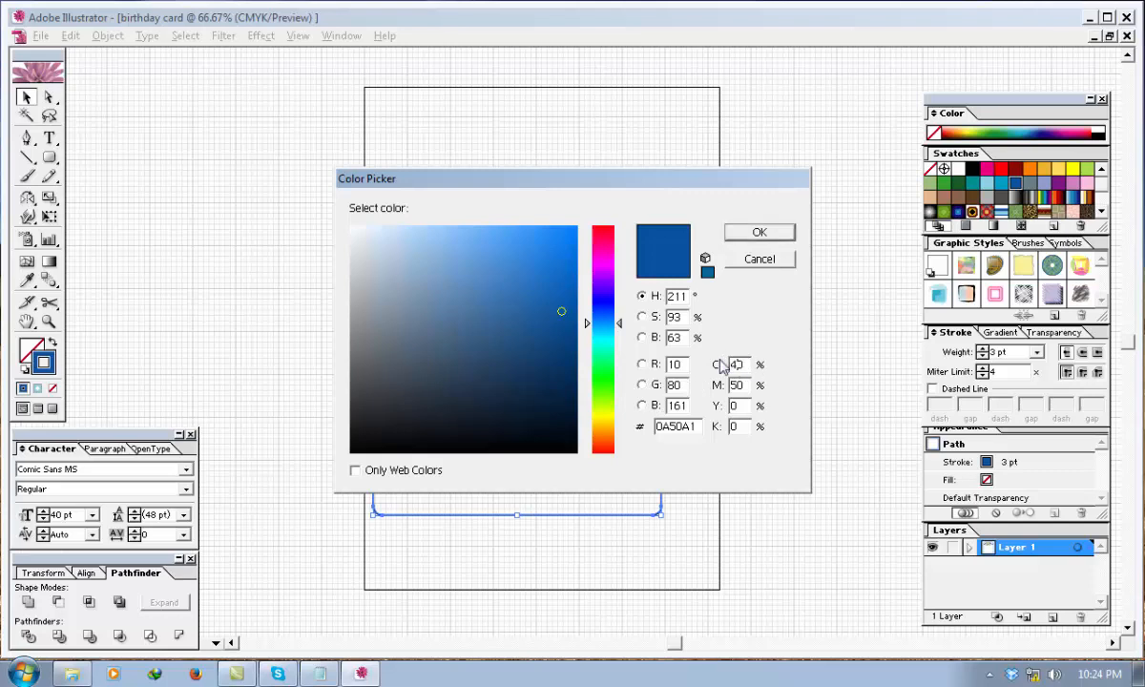
type("5")
key("Tab")
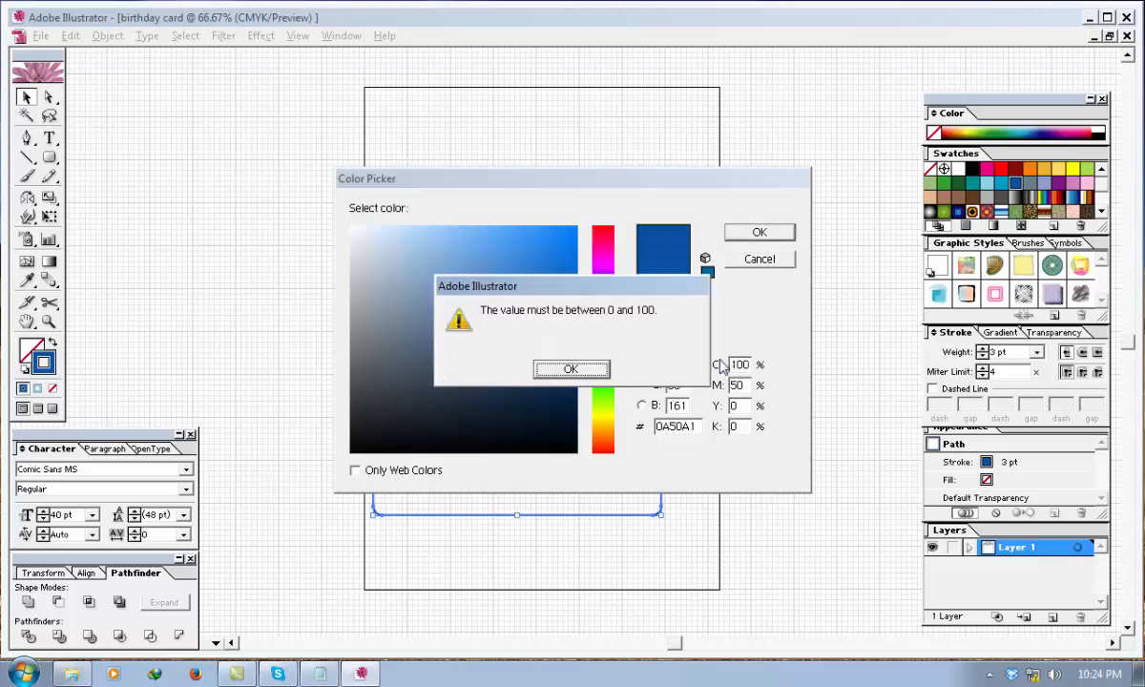
key("Return")
type("40")
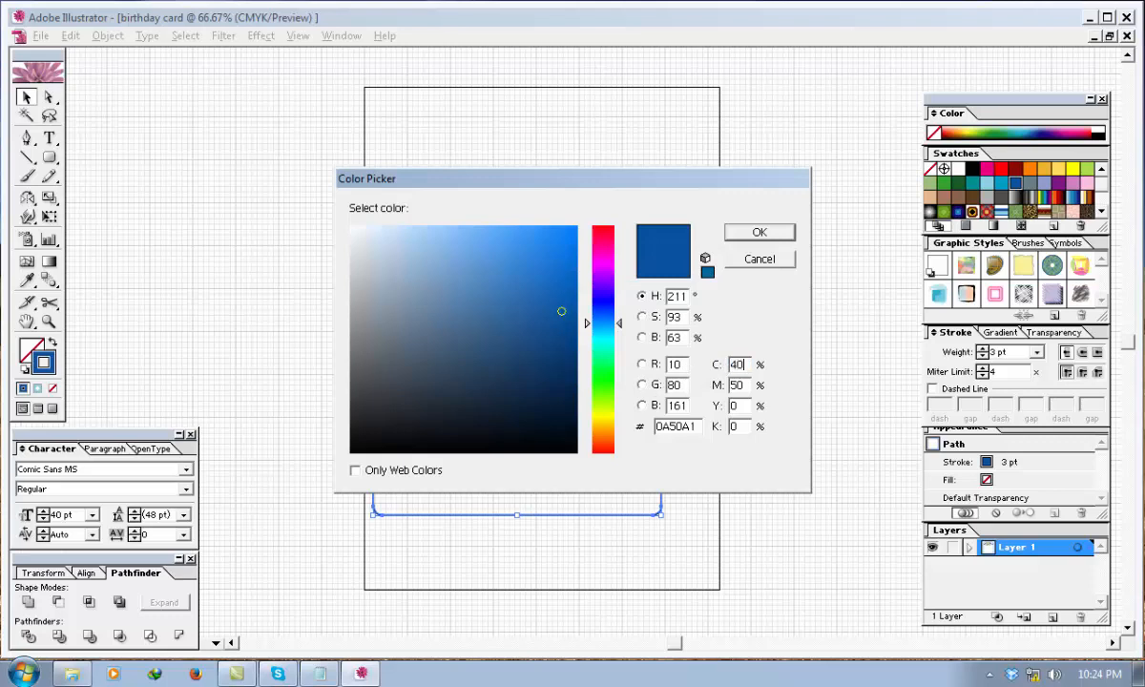
key("Tab")
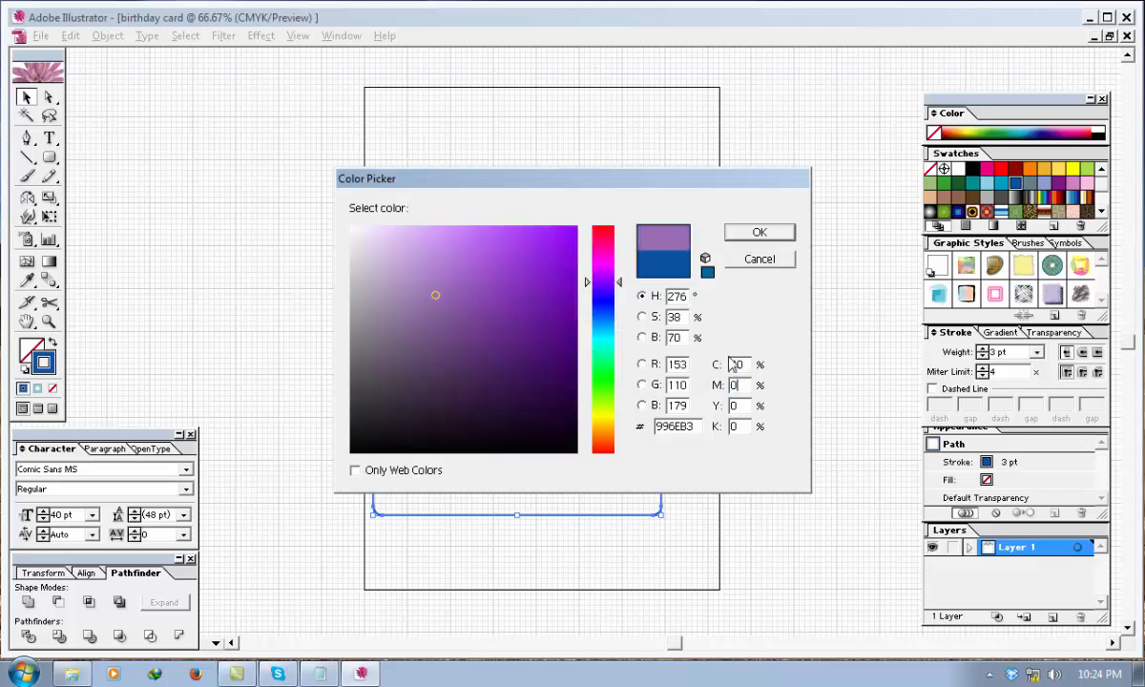
left_click(753, 234)
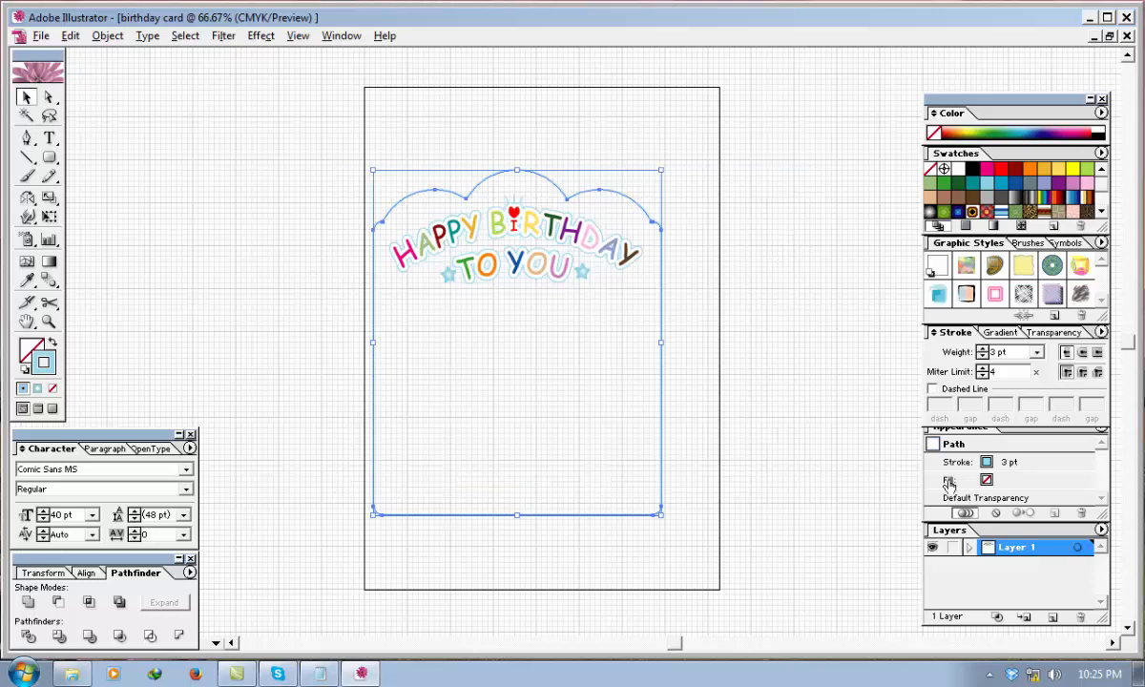
left_click(736, 382)
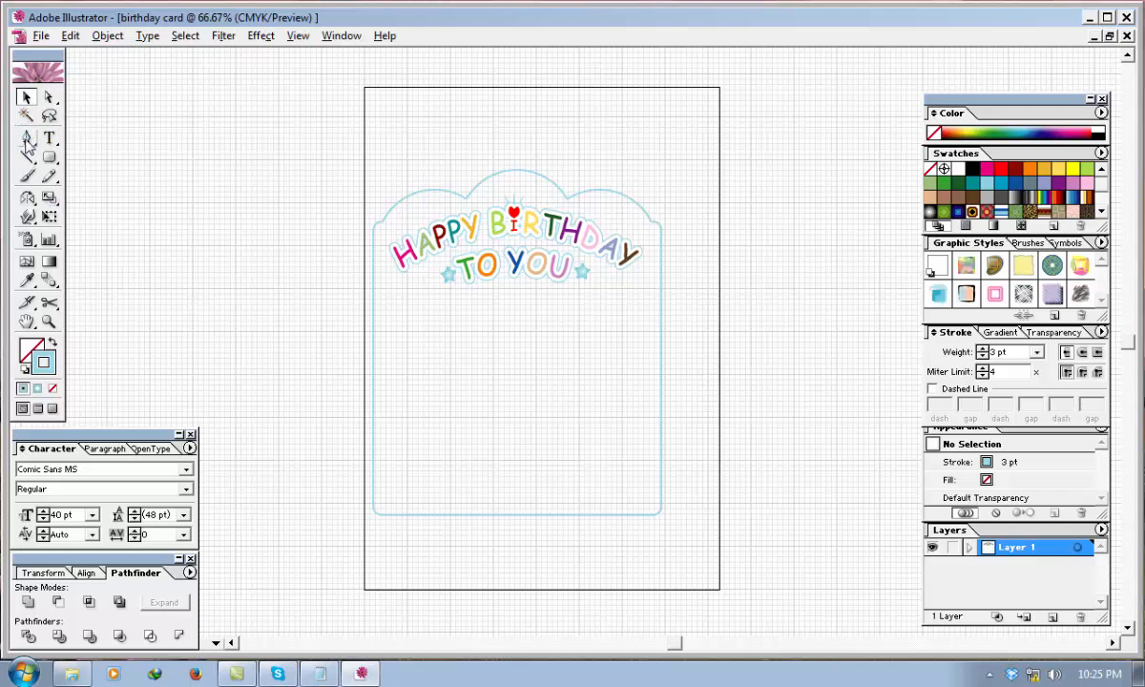
Draw a straight horizontal line with a 1.8 pt round-capped stroke below the greeting, nearly spanning the frame's width, using the Pen tool.
left_click(28, 139)
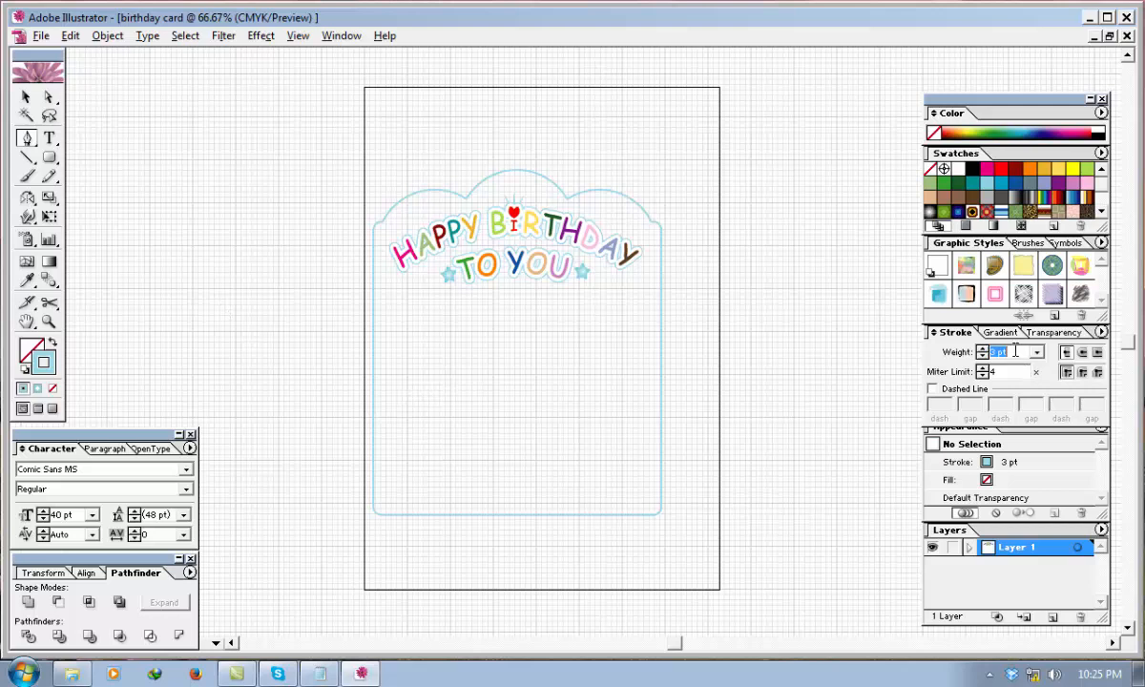
left_click(953, 353)
type("1.8")
left_click(392, 333)
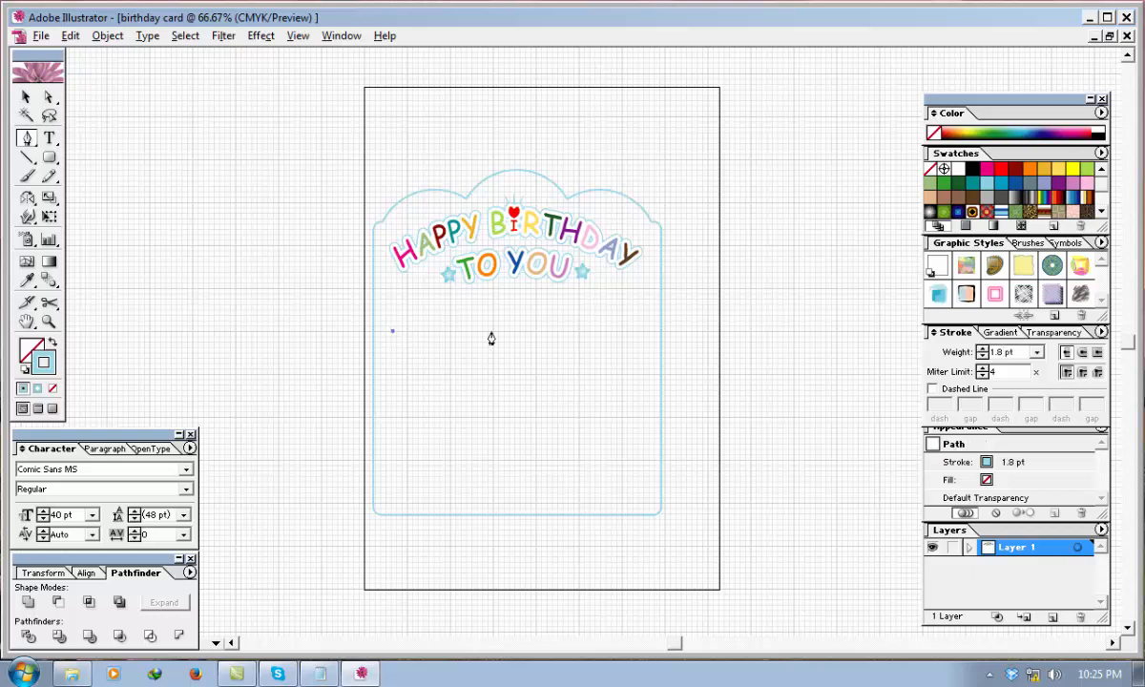
left_click(646, 333)
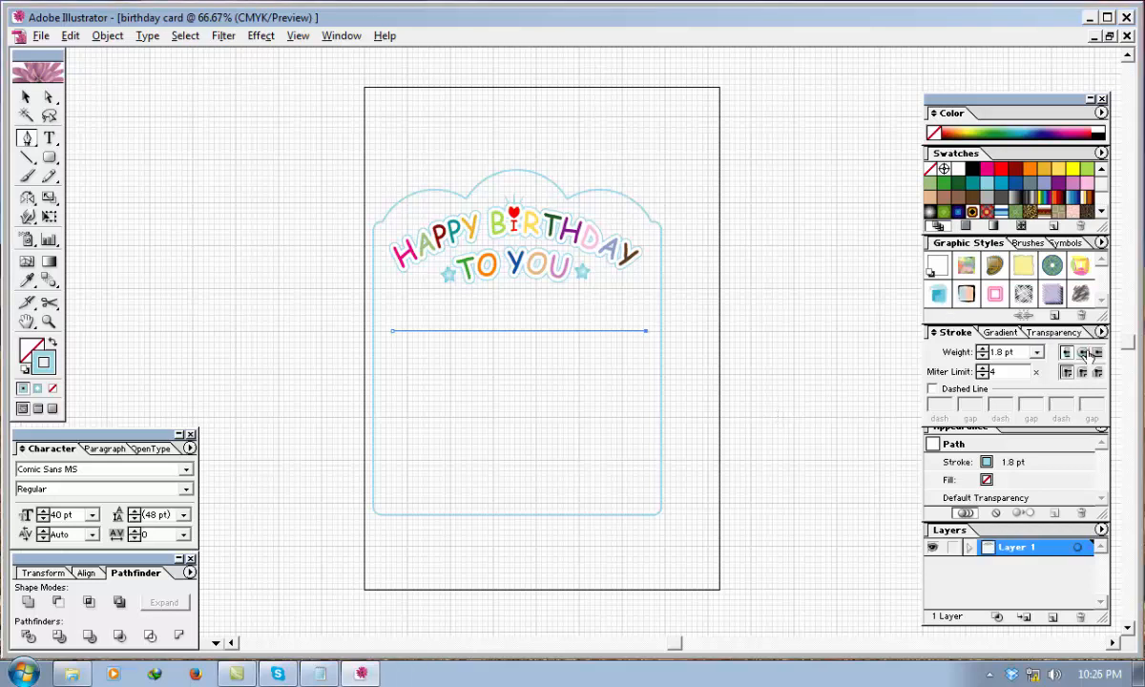
Make the line's stroke dashed with a 2 pt dash and a 5 pt gap.
left_click(932, 390)
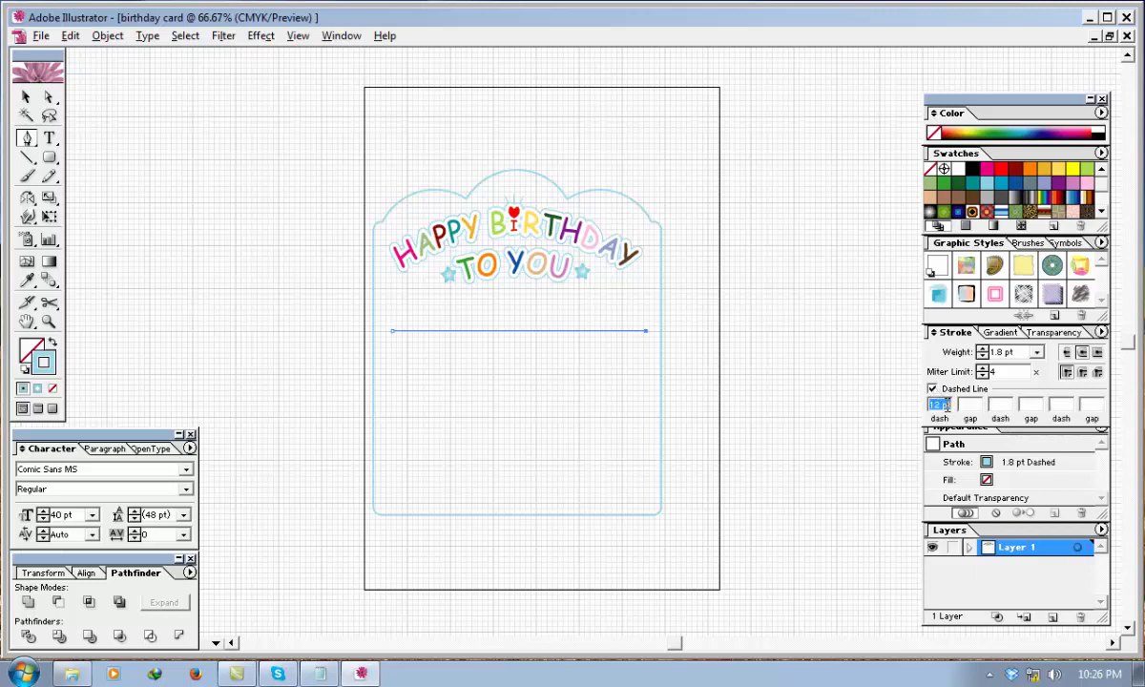
type("2")
key("Tab")
left_click(25, 98)
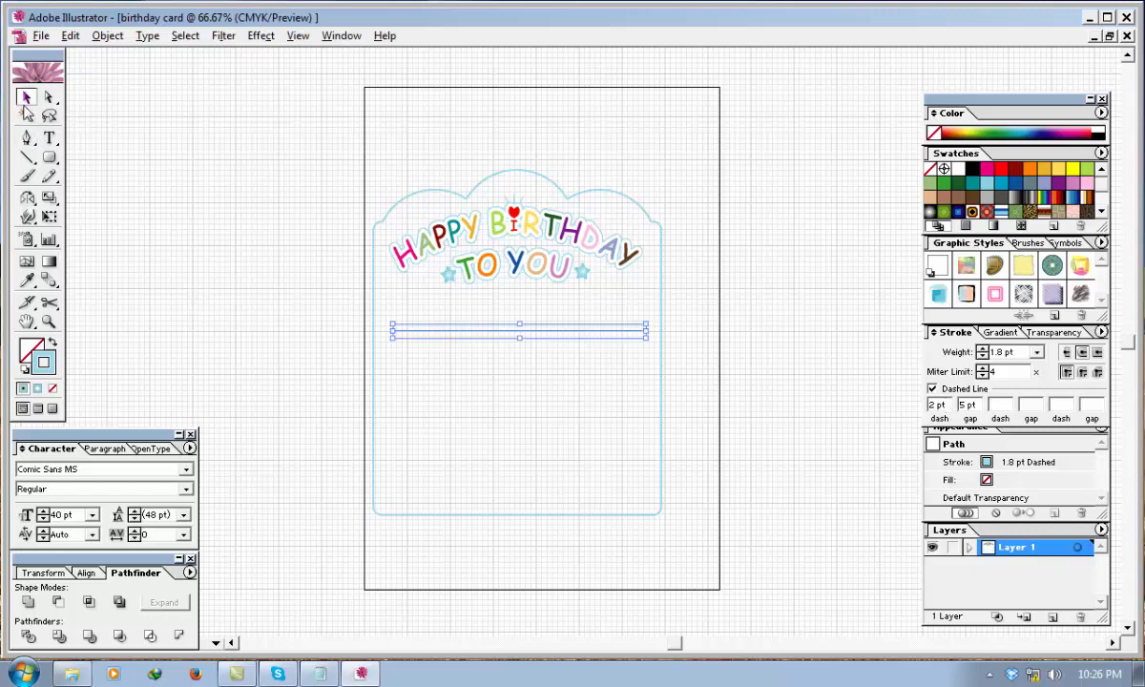
left_click(473, 403)
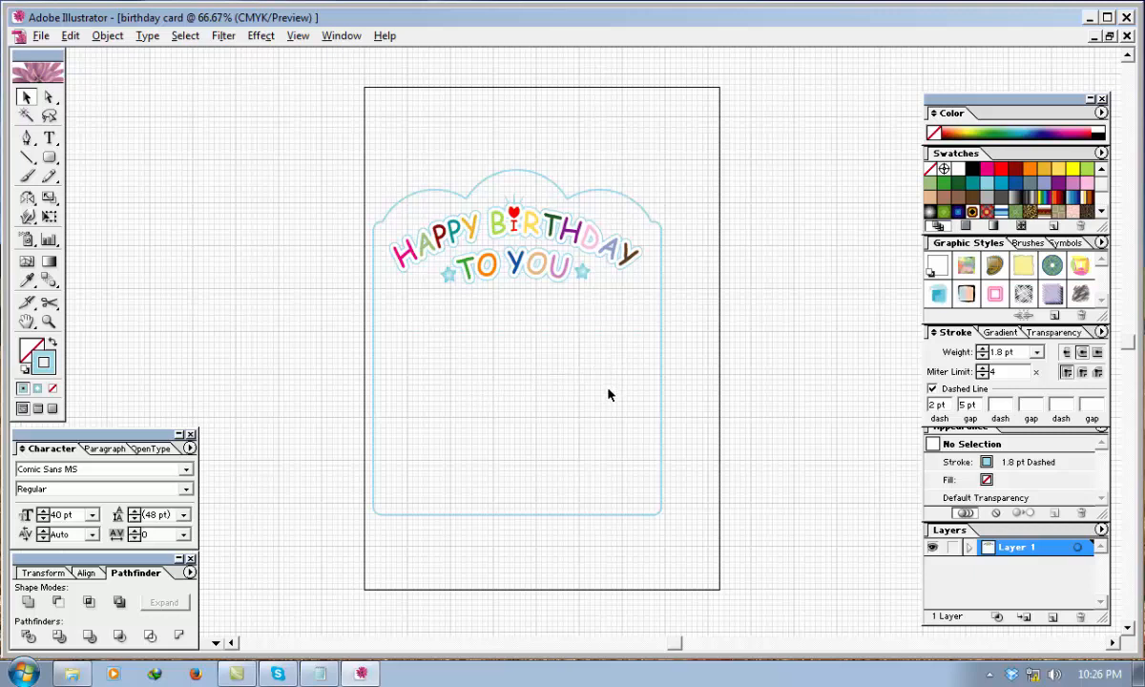
Increase the dashed line's stroke weight to 4 pt.
left_click_drag(589, 401, 441, 329)
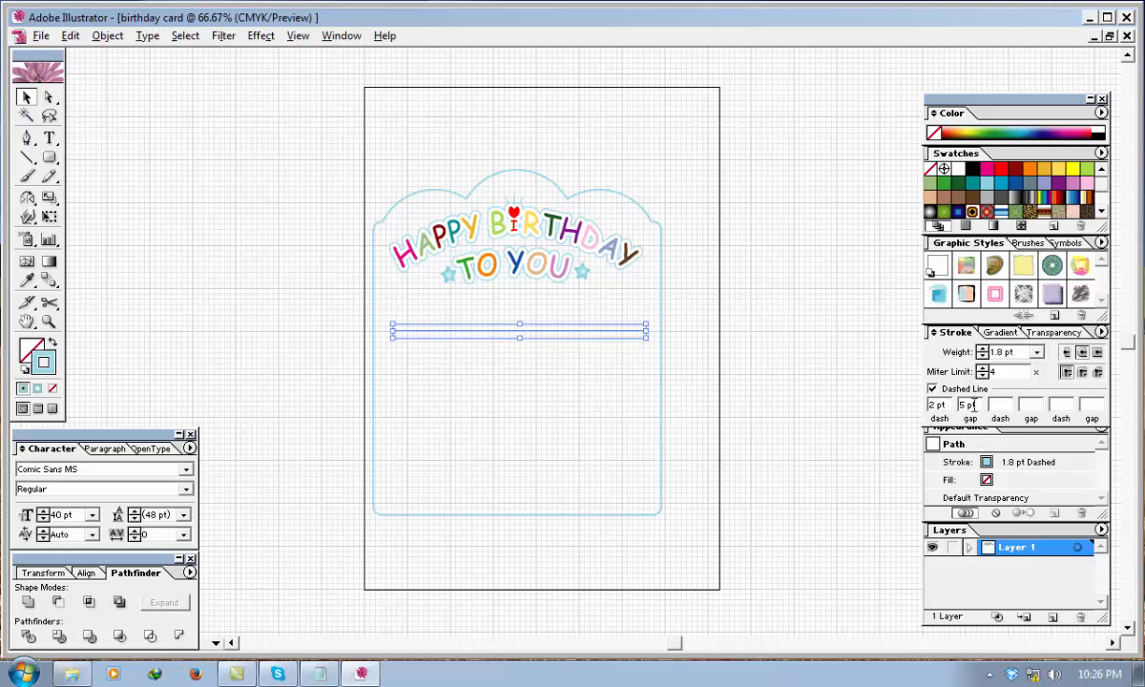
left_click(984, 348)
left_click(984, 348)
left_click(810, 324)
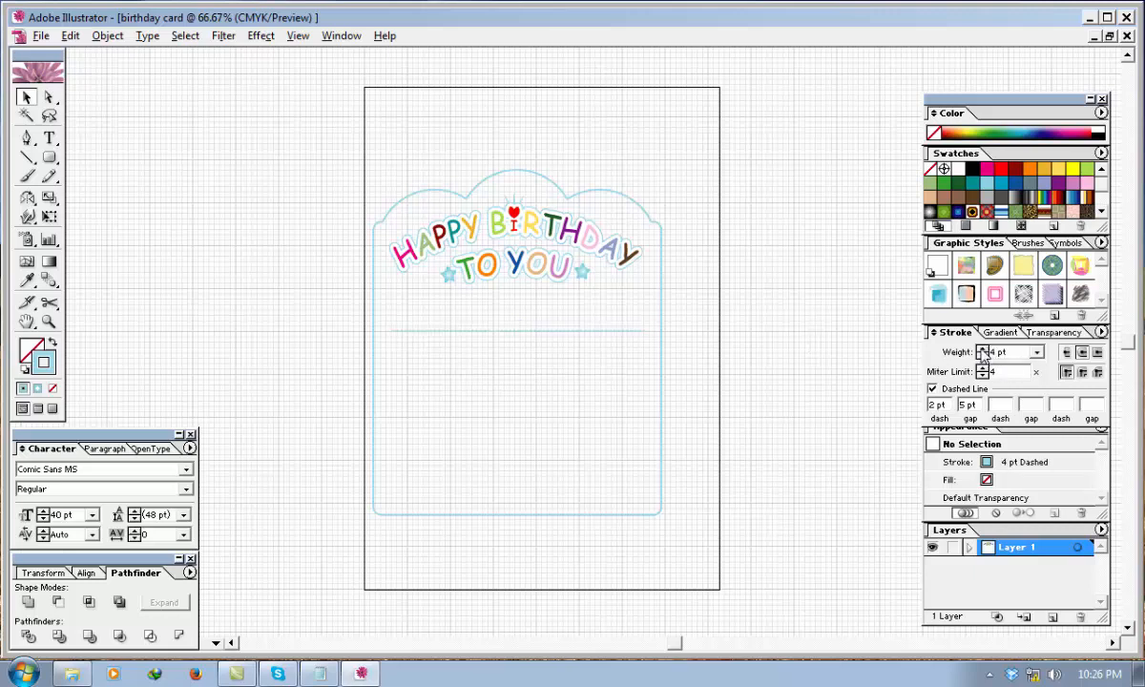
left_click_drag(1012, 352, 994, 353)
Give the dashed line round joins and raise its stroke weight to 5 pt.
left_click(637, 332)
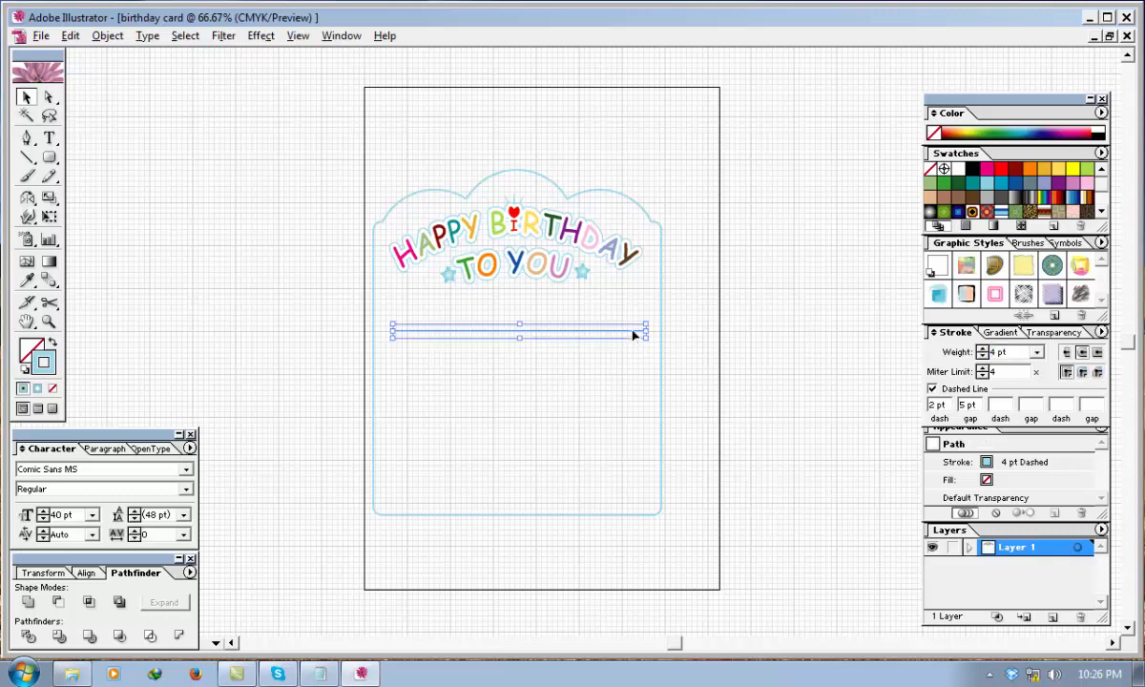
left_click(1083, 373)
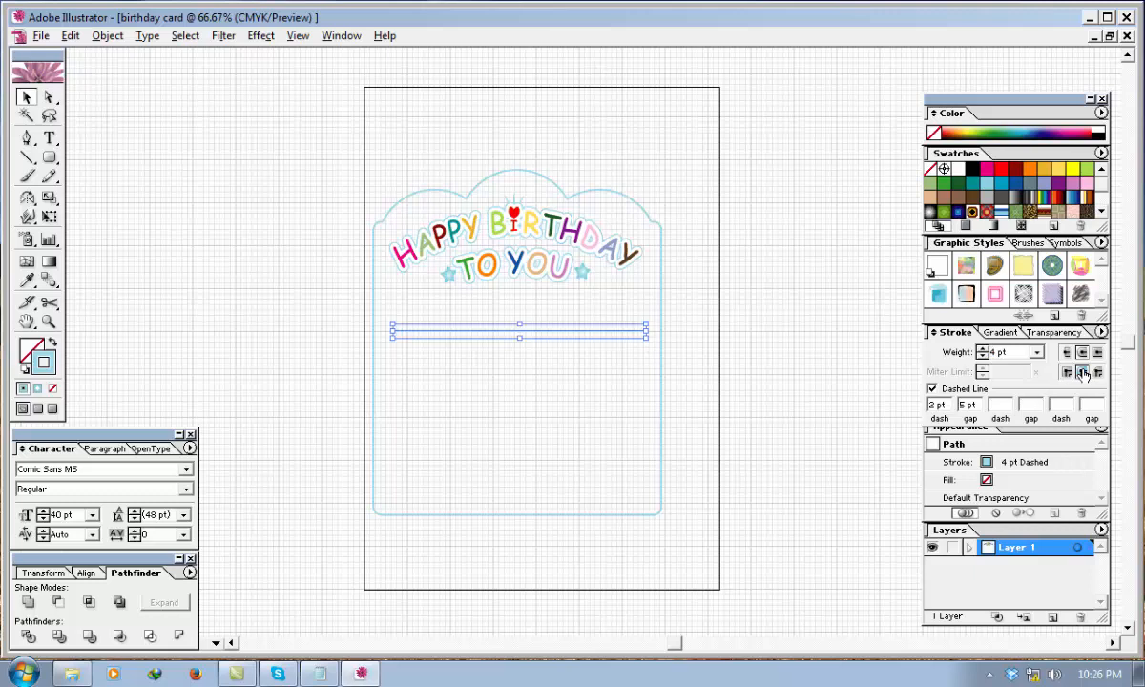
left_click(983, 348)
left_click(662, 369)
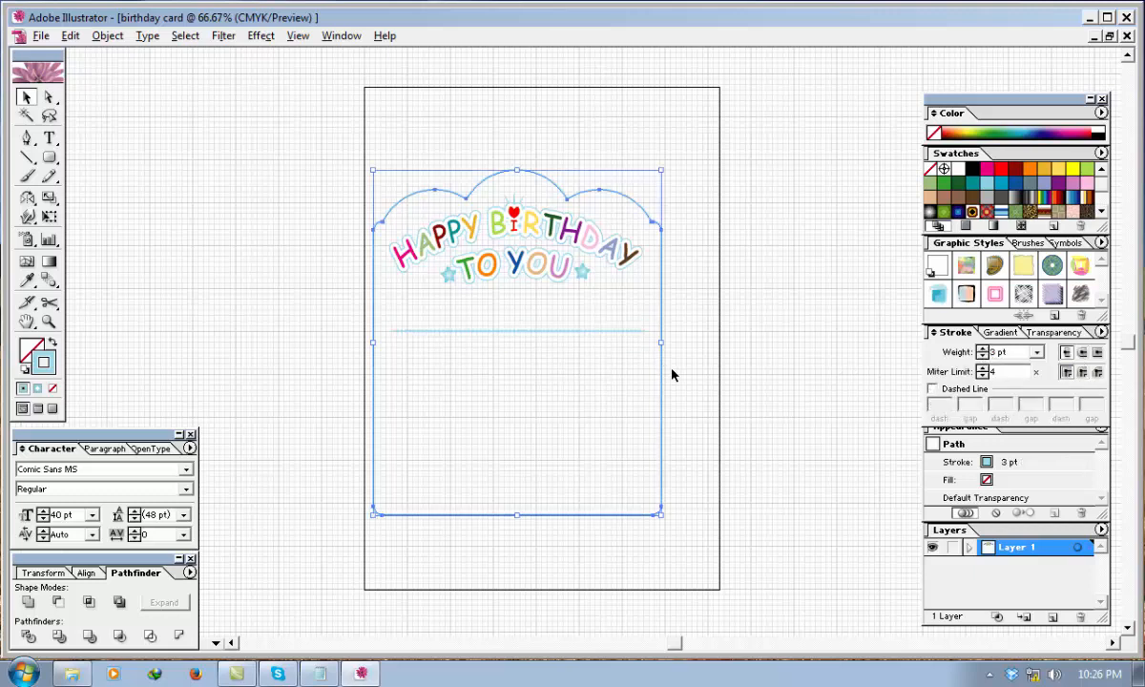
Reduce the dashed line's stroke weight to 2 pt.
left_click(621, 336)
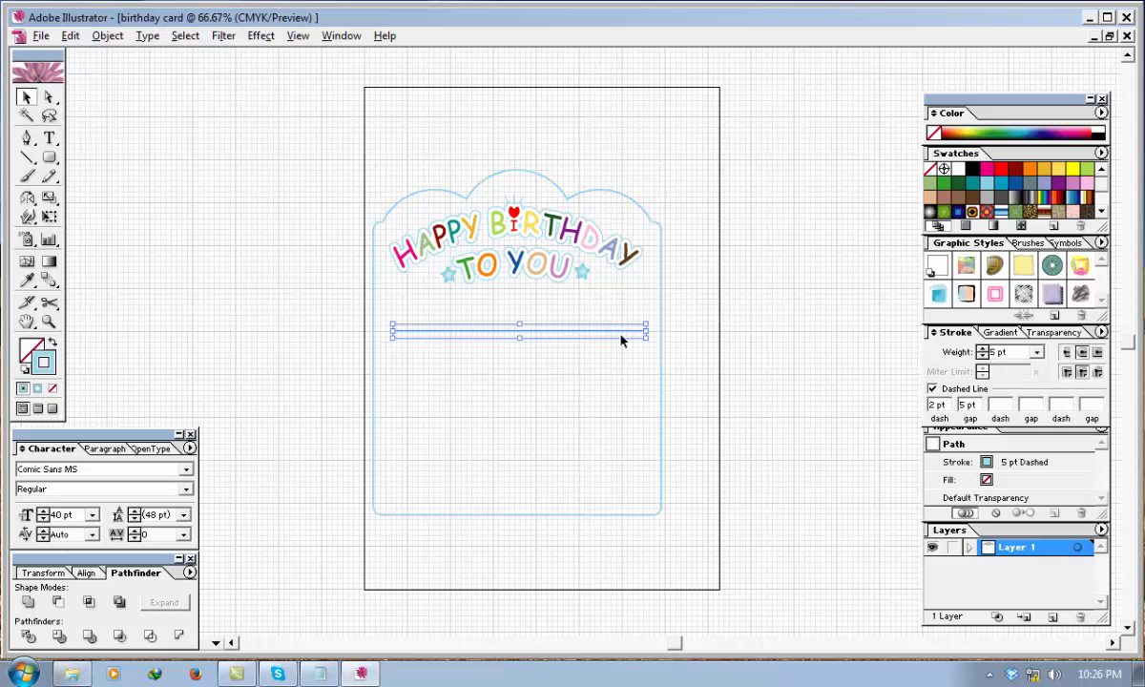
left_click(1080, 375)
left_click(983, 356)
left_click(754, 358)
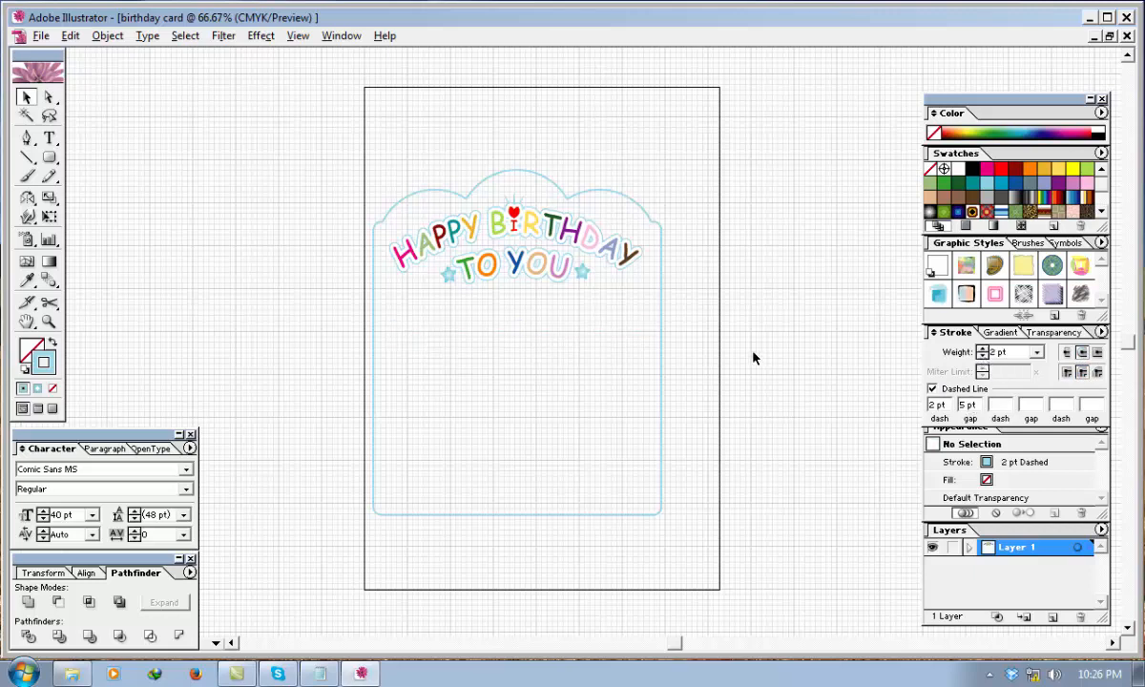
Copy the dashed line a short distance straight down and repeat the duplication until nine evenly spaced writing lines fill the frame.
left_click(641, 333)
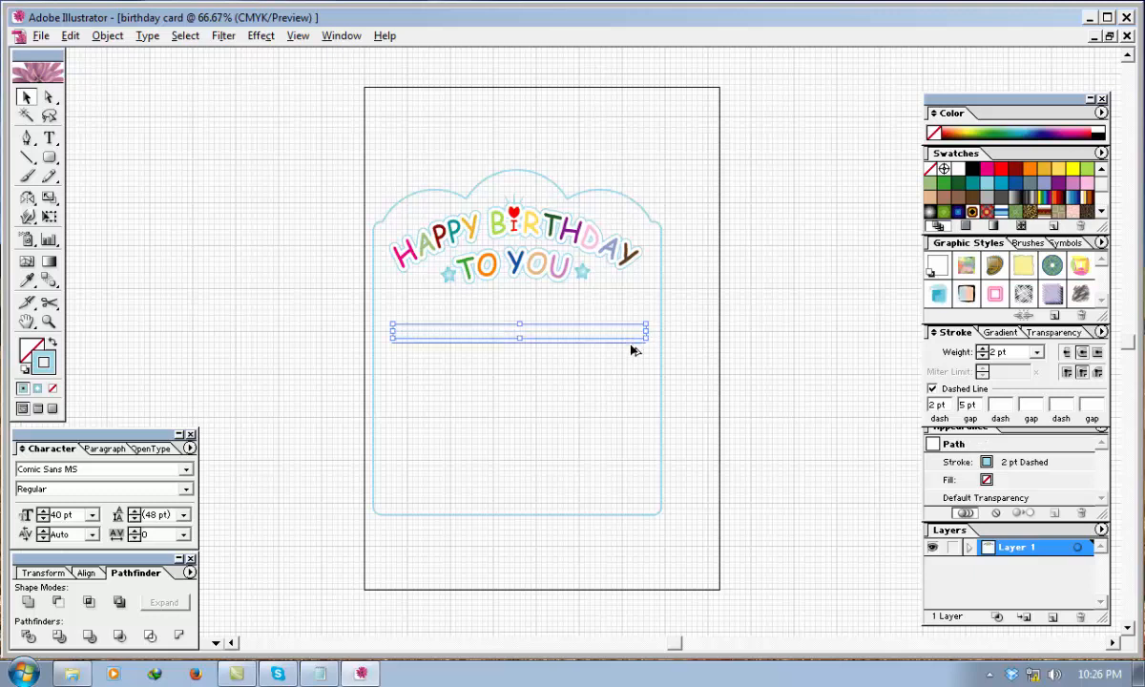
left_click_drag(630, 351, 631, 356)
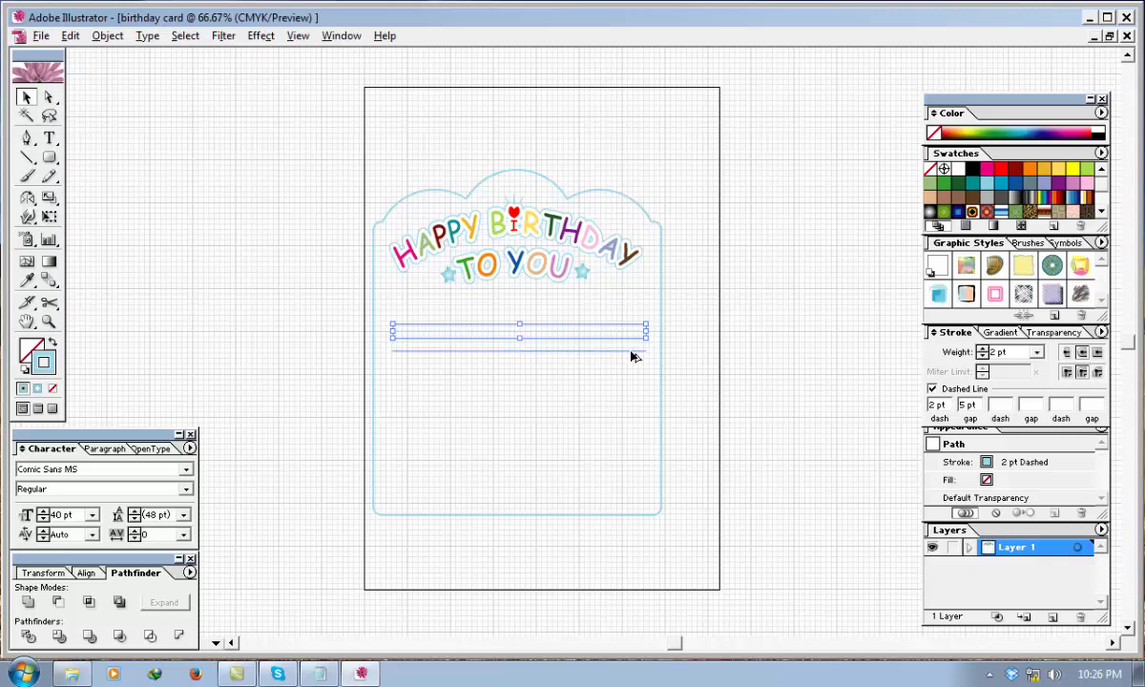
left_click_drag(630, 355, 634, 355)
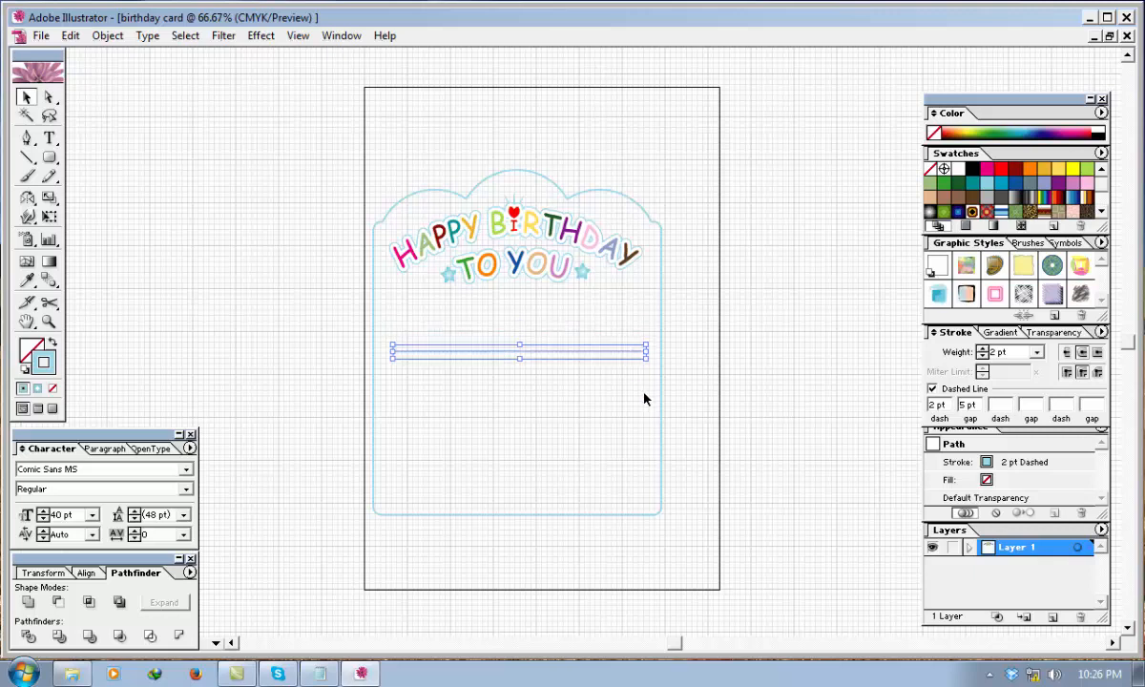
key("ctrl+d")
key("ctrl+d")
key("ctrl+d")
key("ctrl+d")
key("ctrl+d")
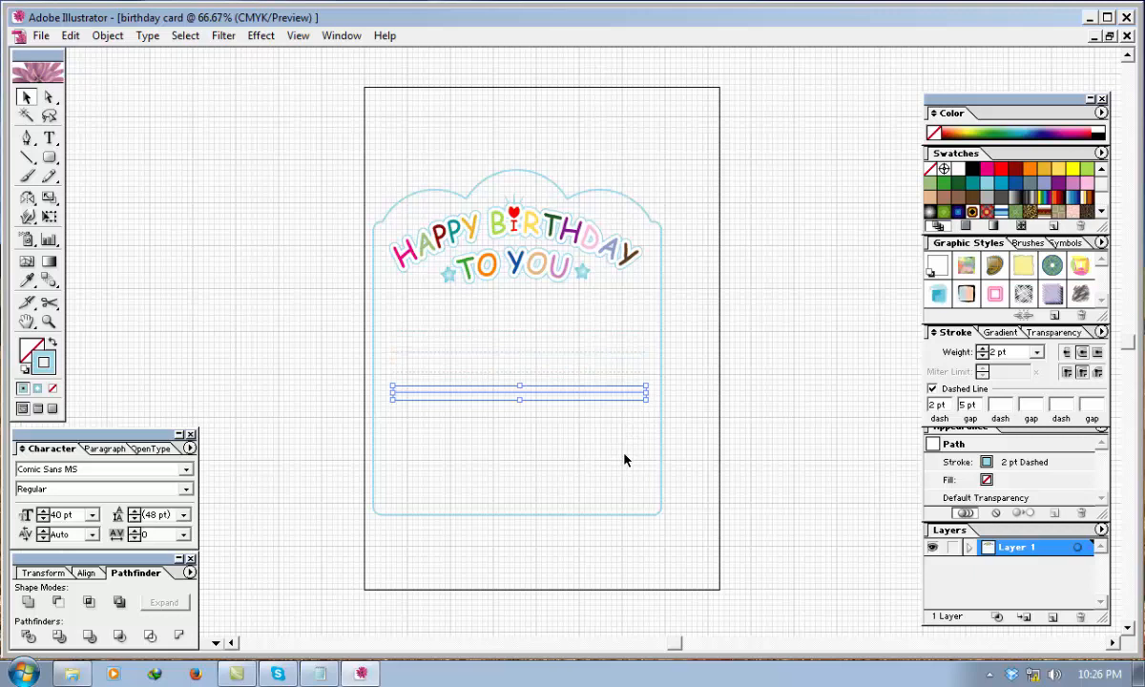
key("ctrl+d")
key("ctrl+d")
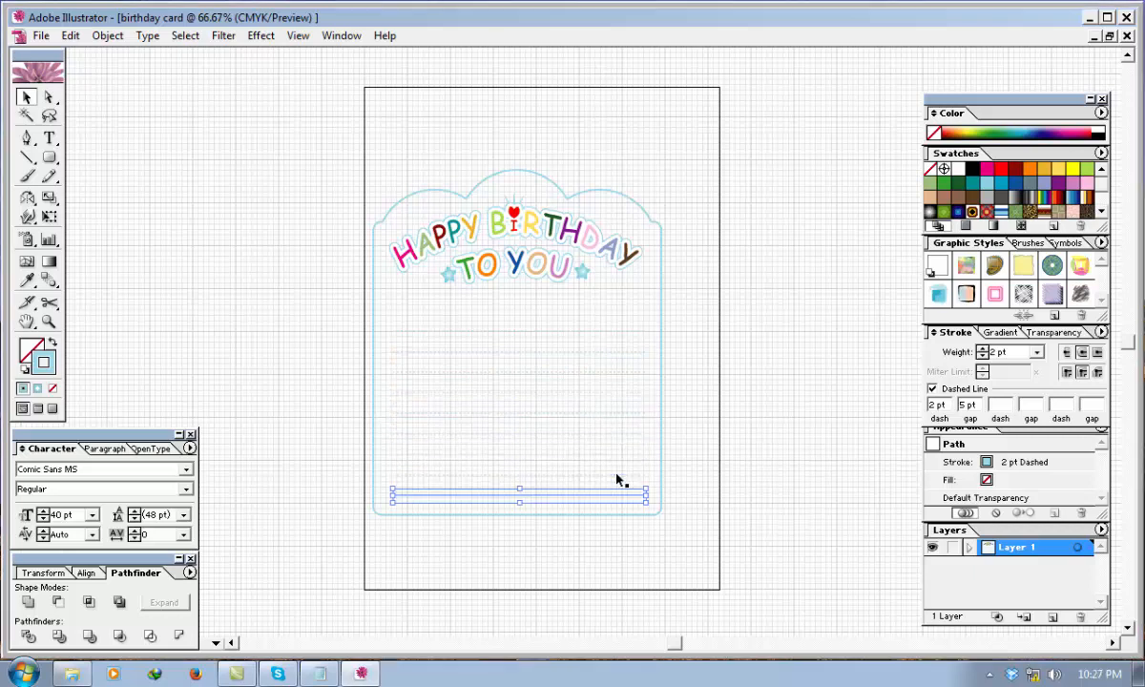
Group the scalloped frame, the greeting and all the dashed writing lines together.
left_click(747, 378)
left_click_drag(743, 566, 319, 120)
right_click(481, 241)
left_click(520, 284)
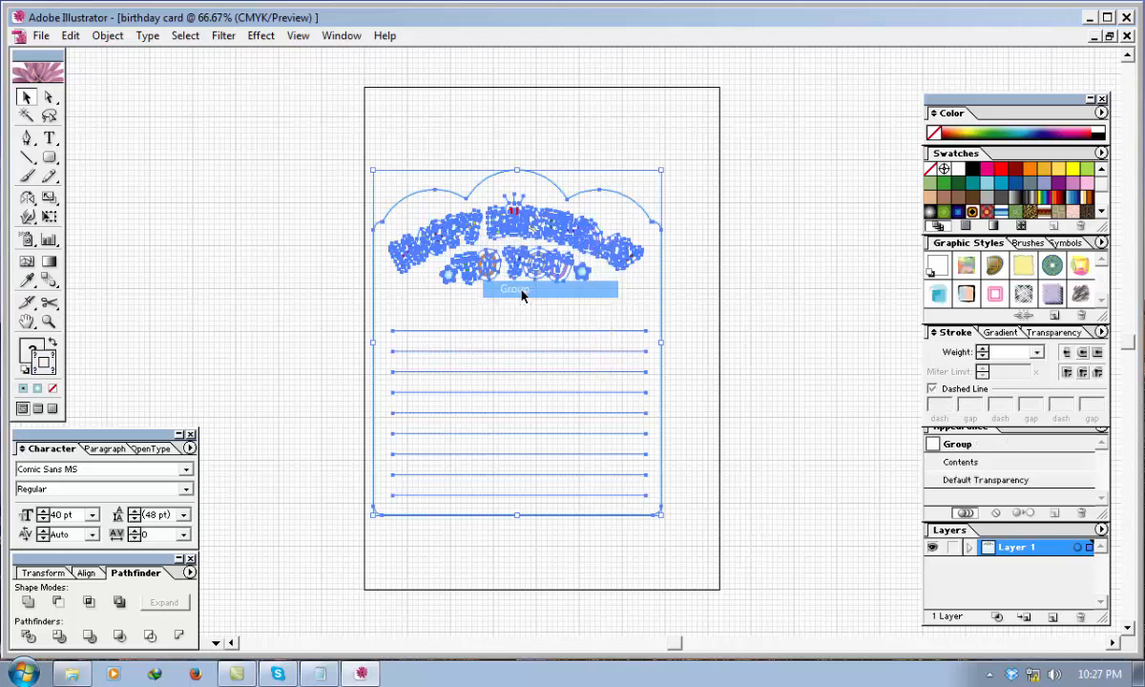
left_click(854, 293)
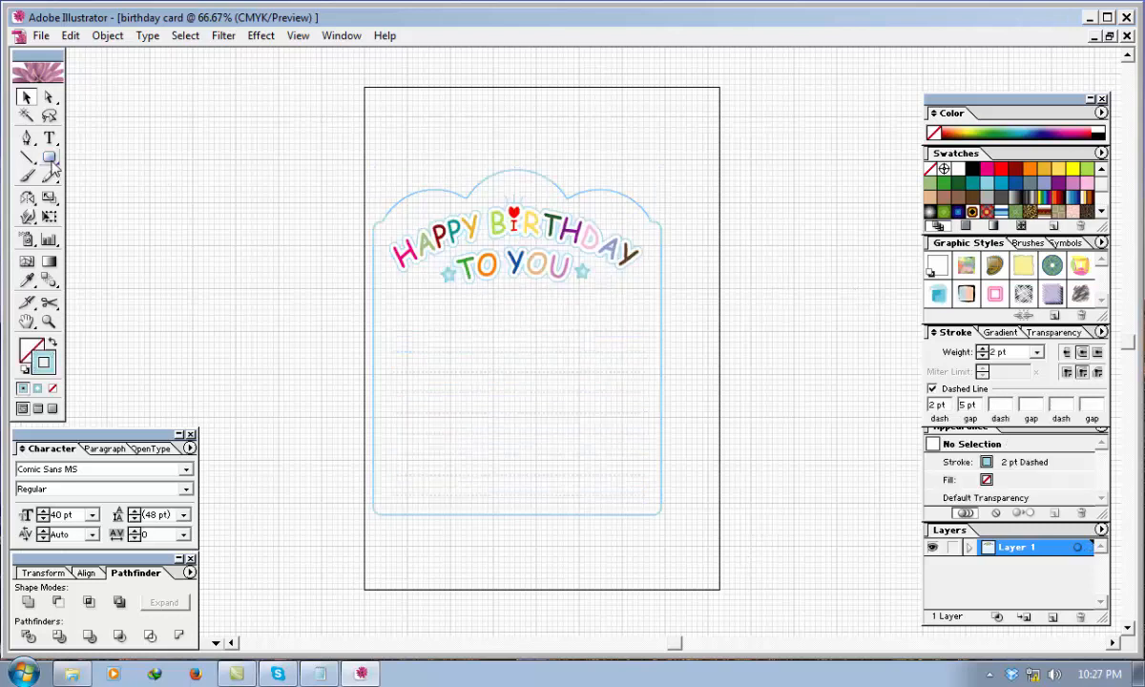
Draw a page-sized rectangle with a dark-blue fill and no stroke, and send it behind the greeting artwork.
left_click_drag(49, 157, 64, 164)
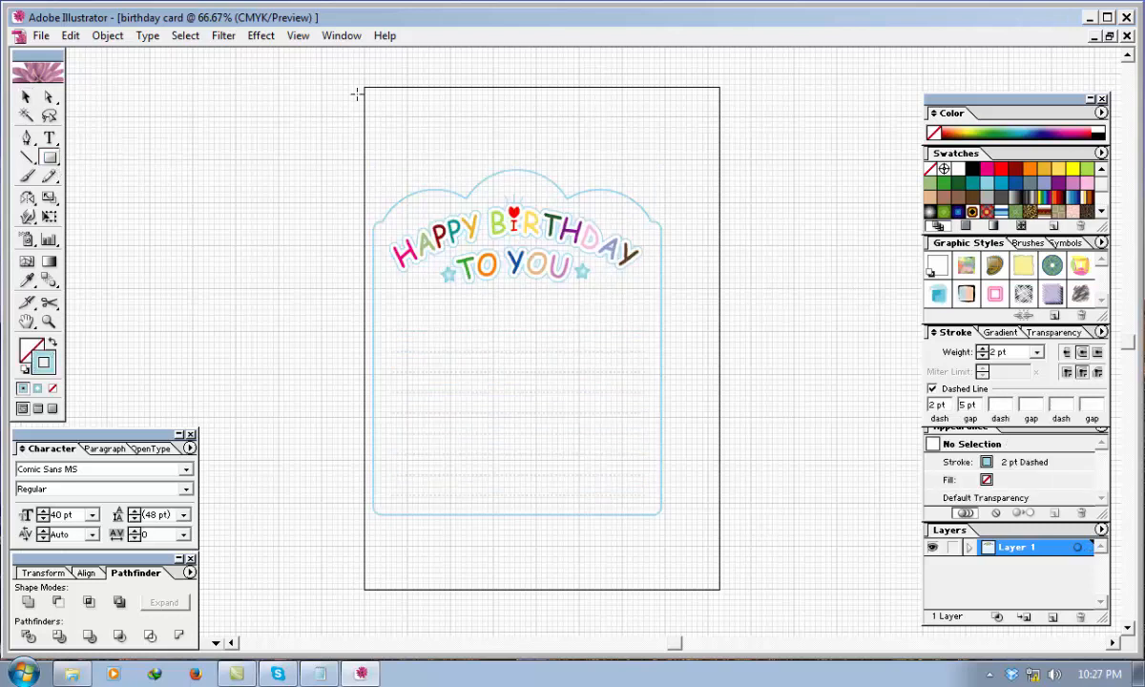
left_click_drag(365, 88, 719, 589)
left_click(1015, 183)
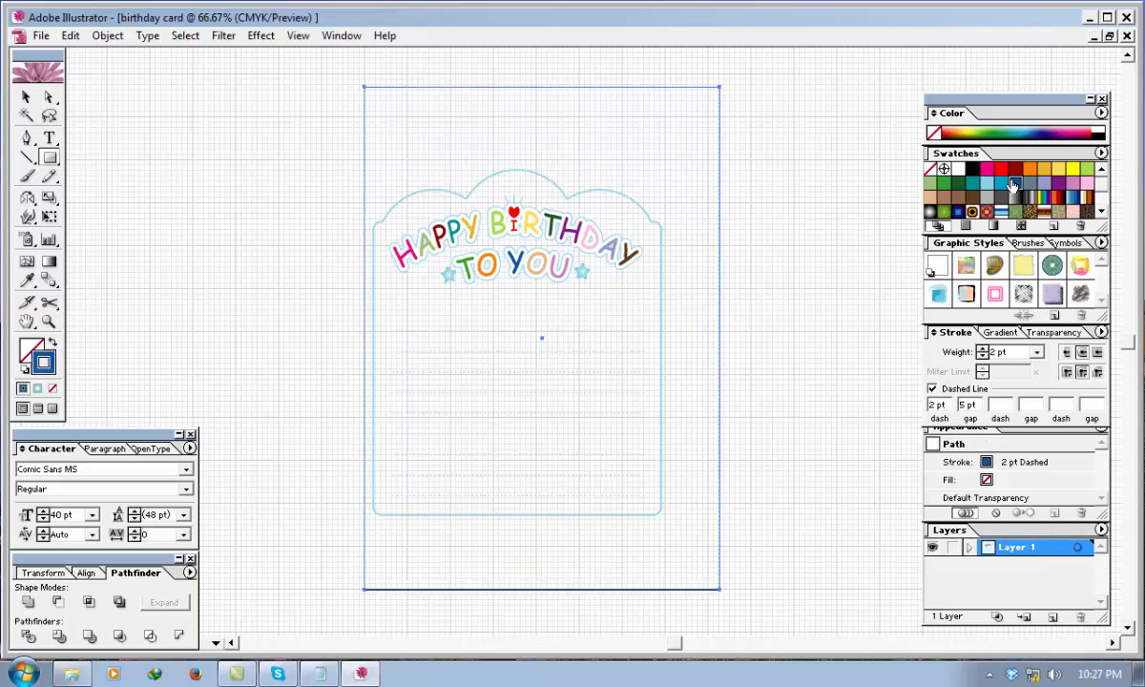
left_click(52, 340)
right_click(518, 276)
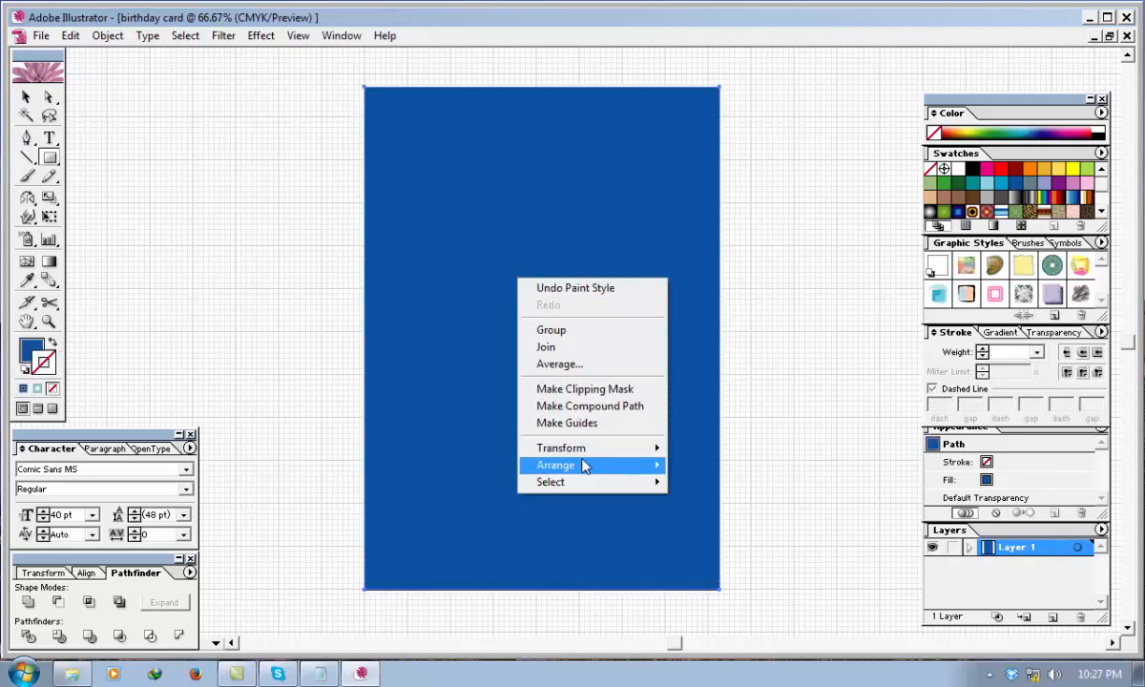
mouse_move(649, 465)
left_click(715, 515)
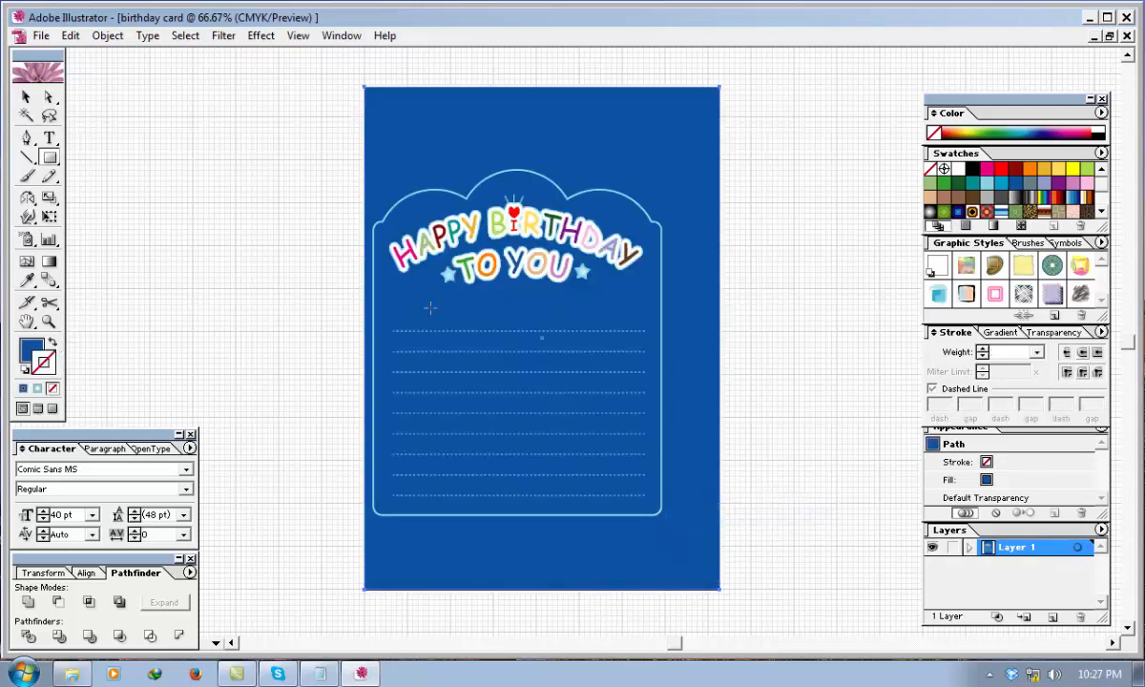
Try teal, lavender and pale-green fills on the background rectangle and return it to dark blue without a stroke.
left_click(26, 96)
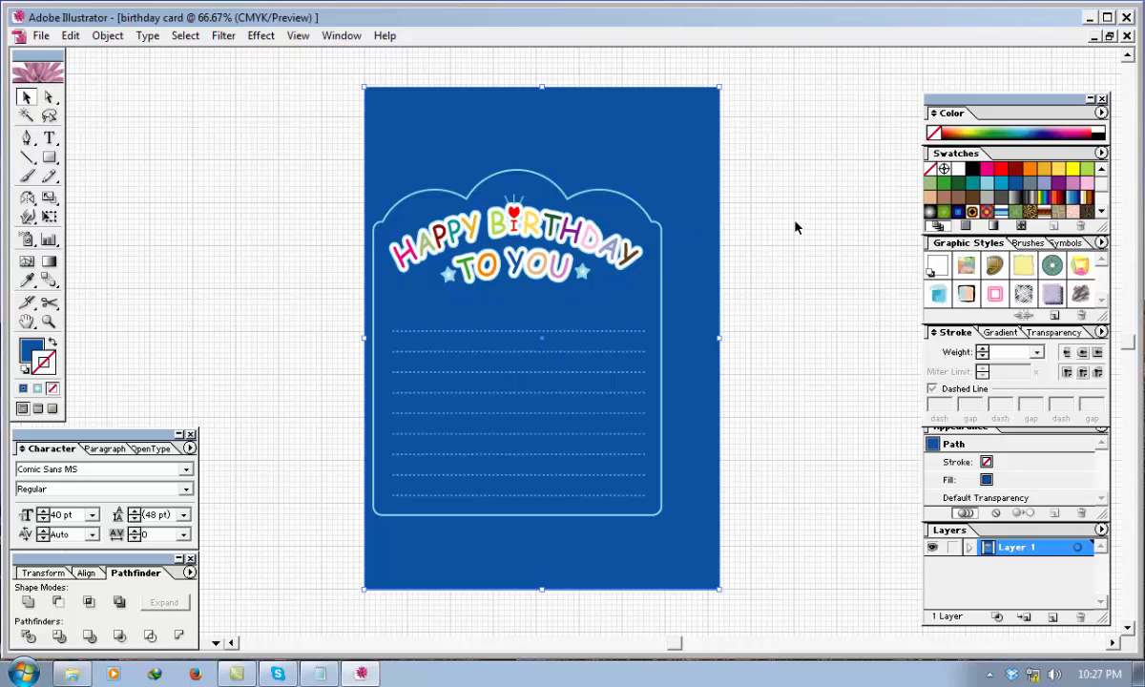
left_click(970, 188)
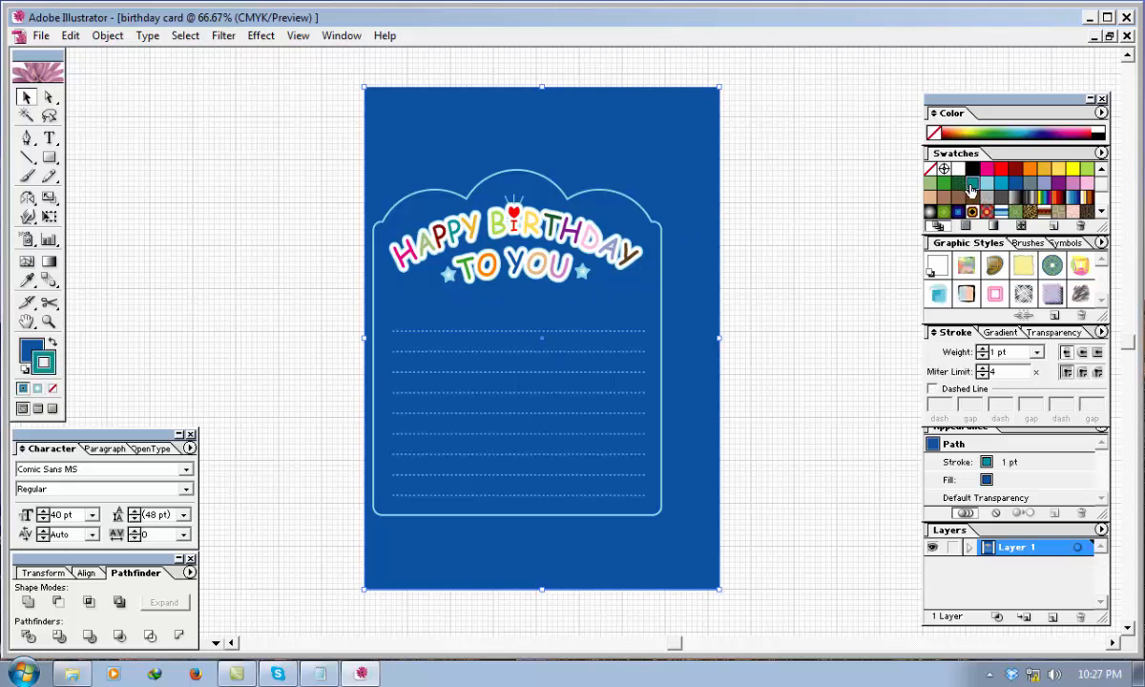
key("/")
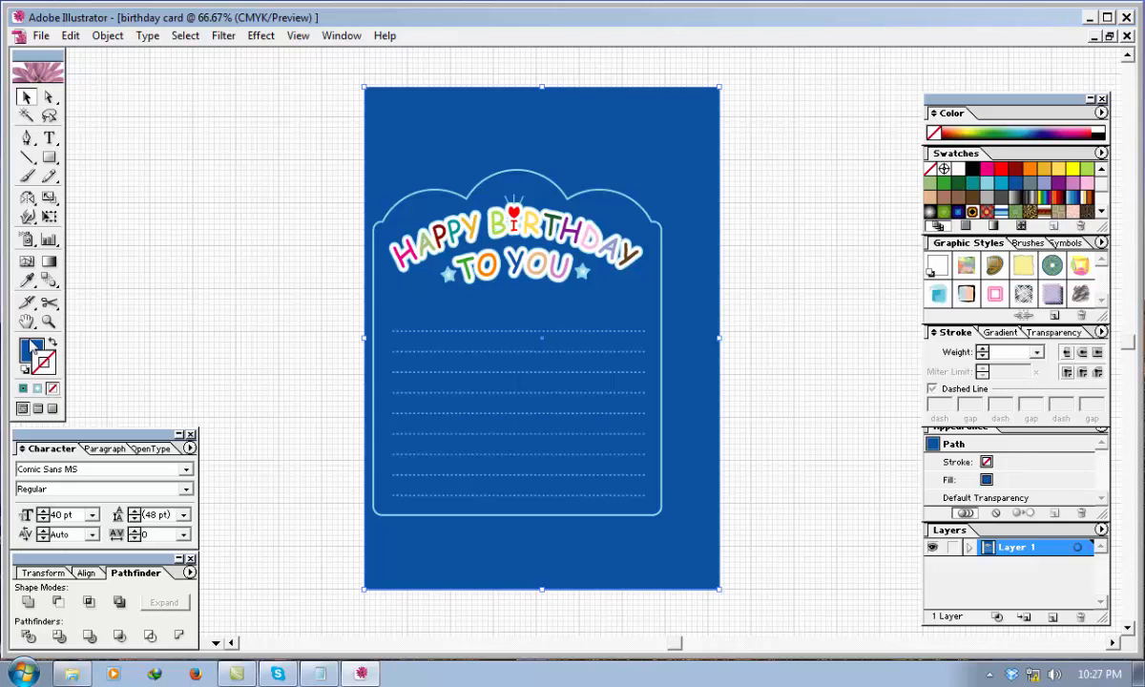
left_click(33, 348)
left_click(968, 188)
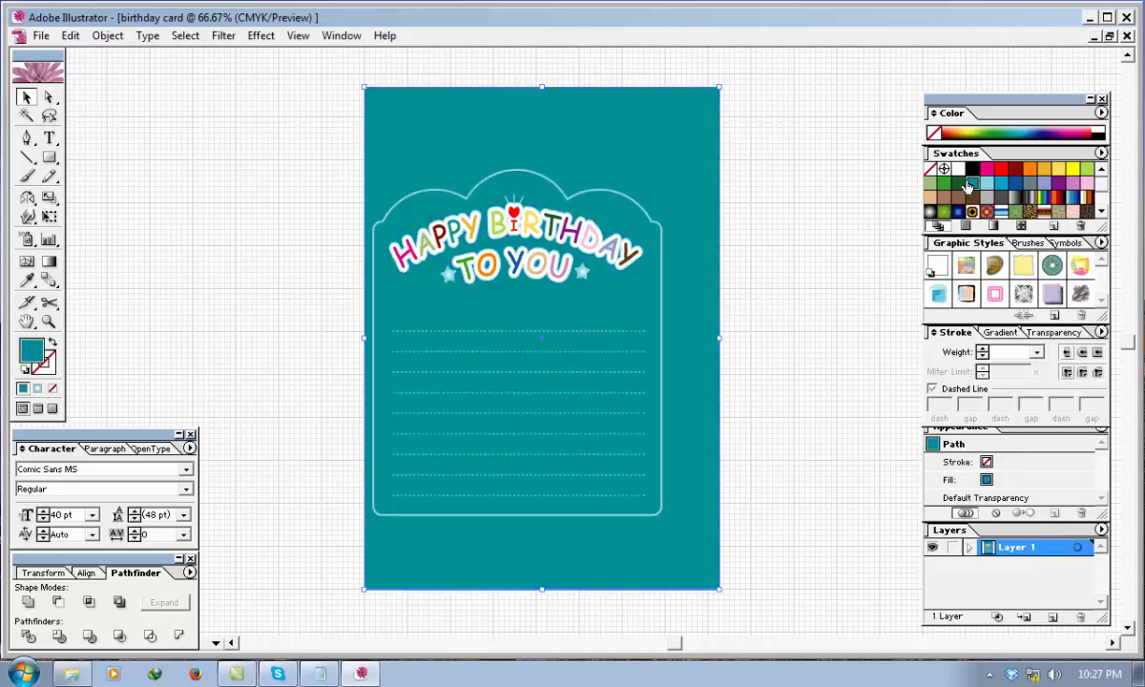
left_click(1045, 184)
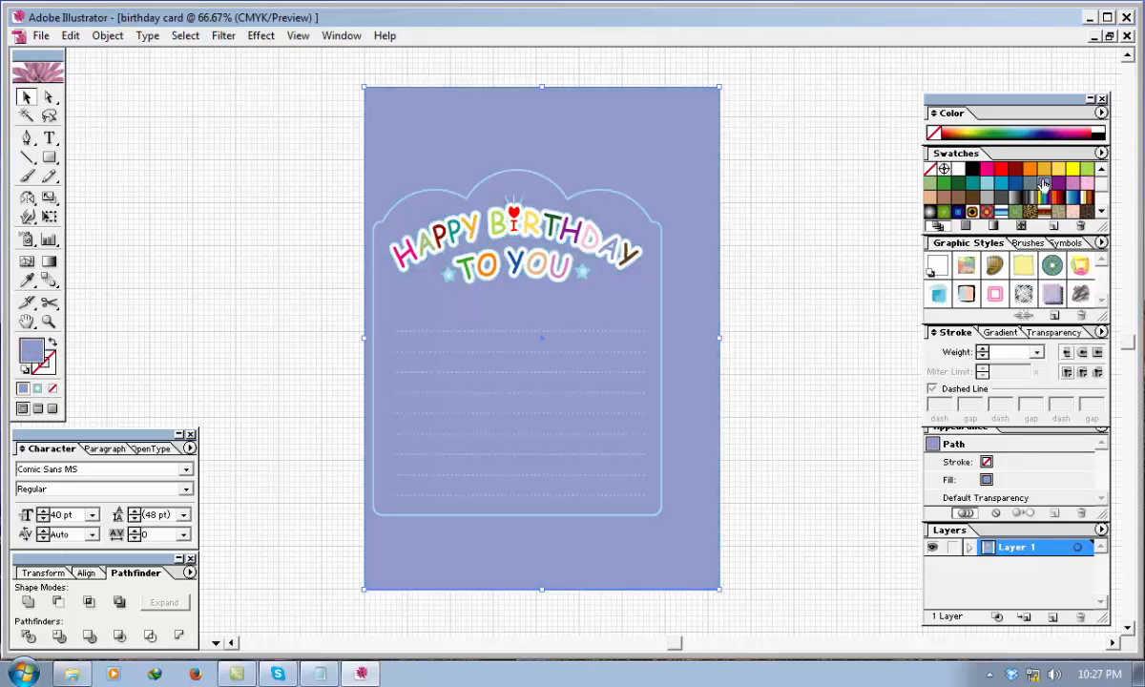
left_click(944, 183)
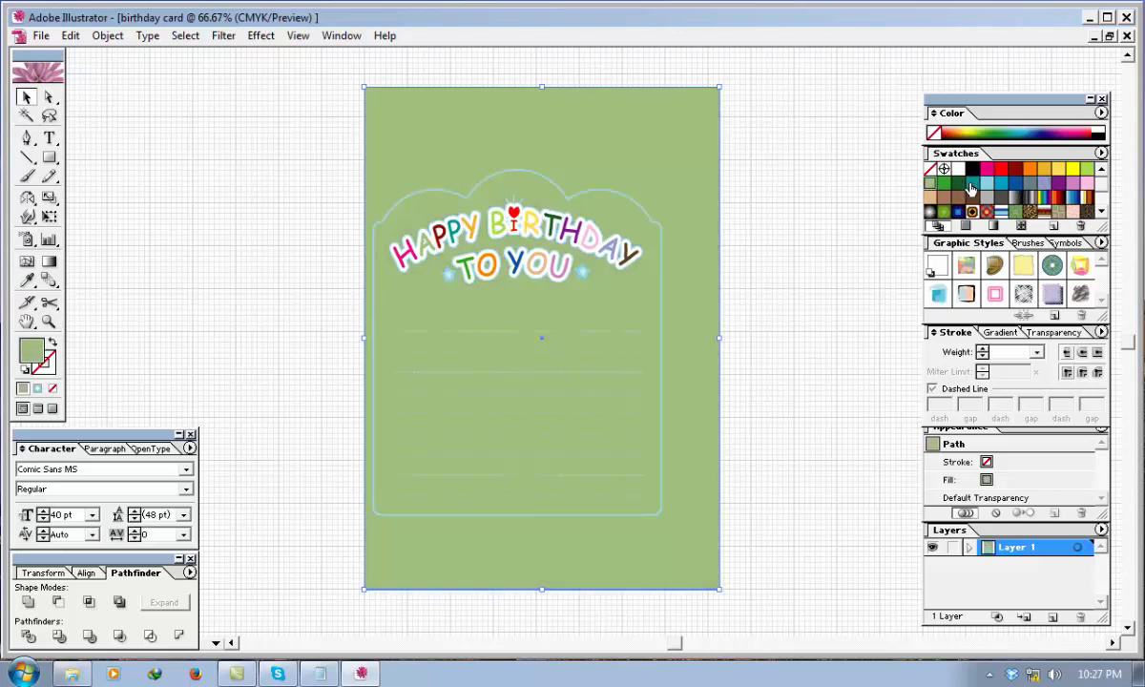
left_click(1015, 183)
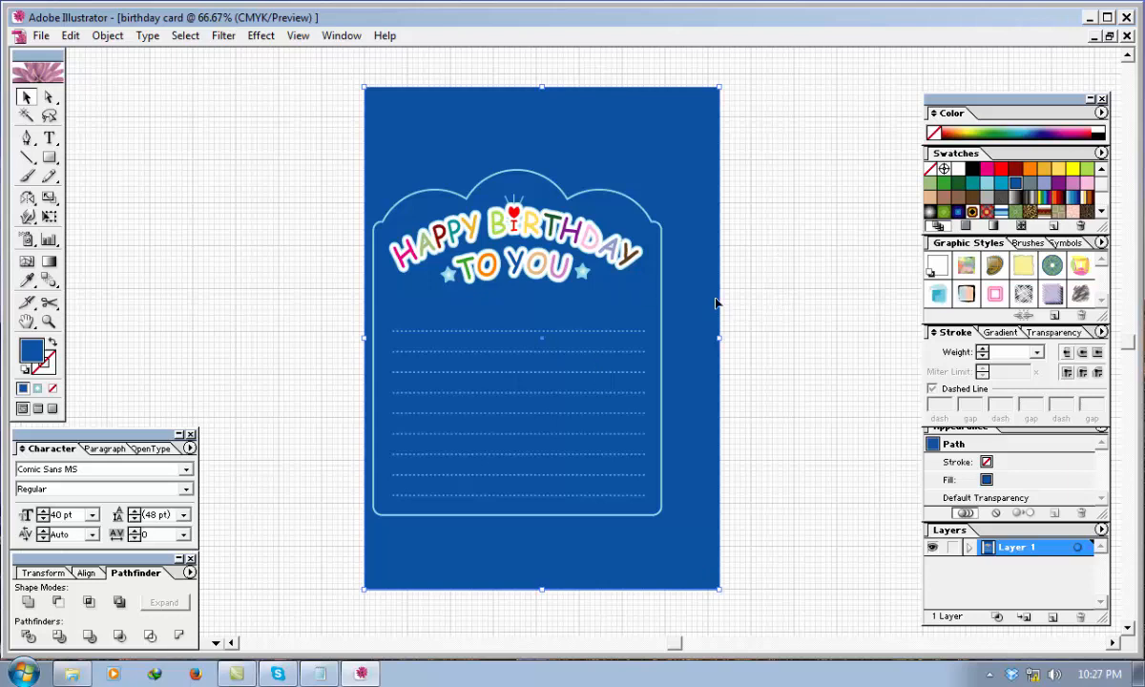
key("ctrl+shift+a")
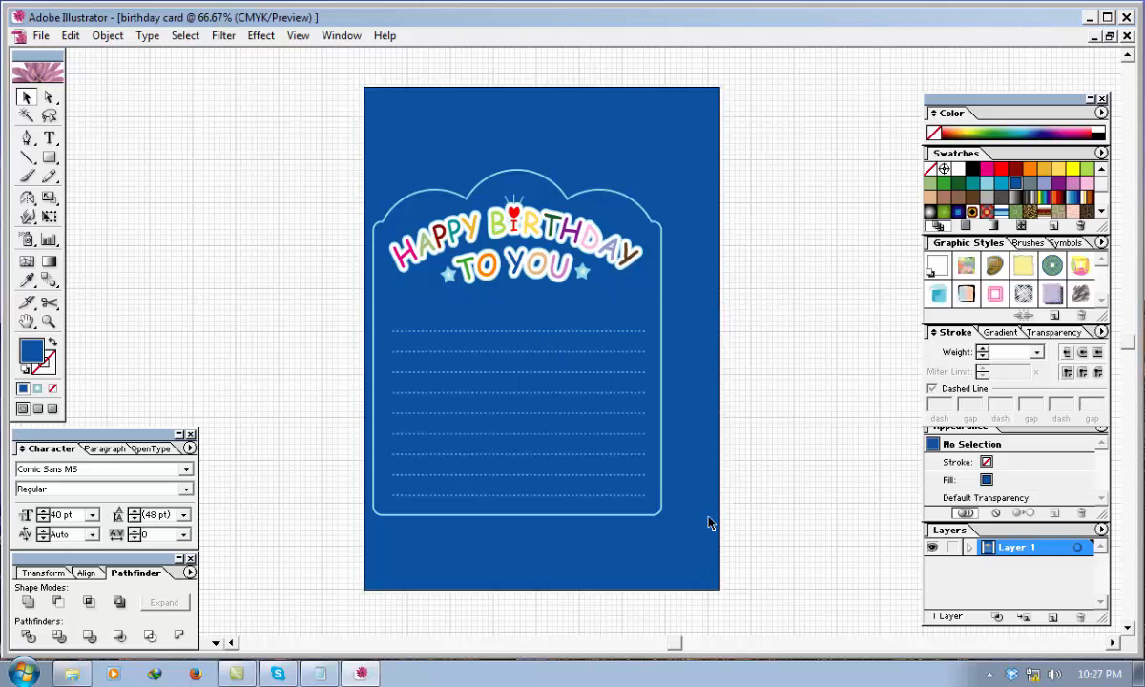
Move the grouped frame, greeting and writing lines up and to the right to centre them horizontally on the blue background.
left_click_drag(666, 487, 315, 177)
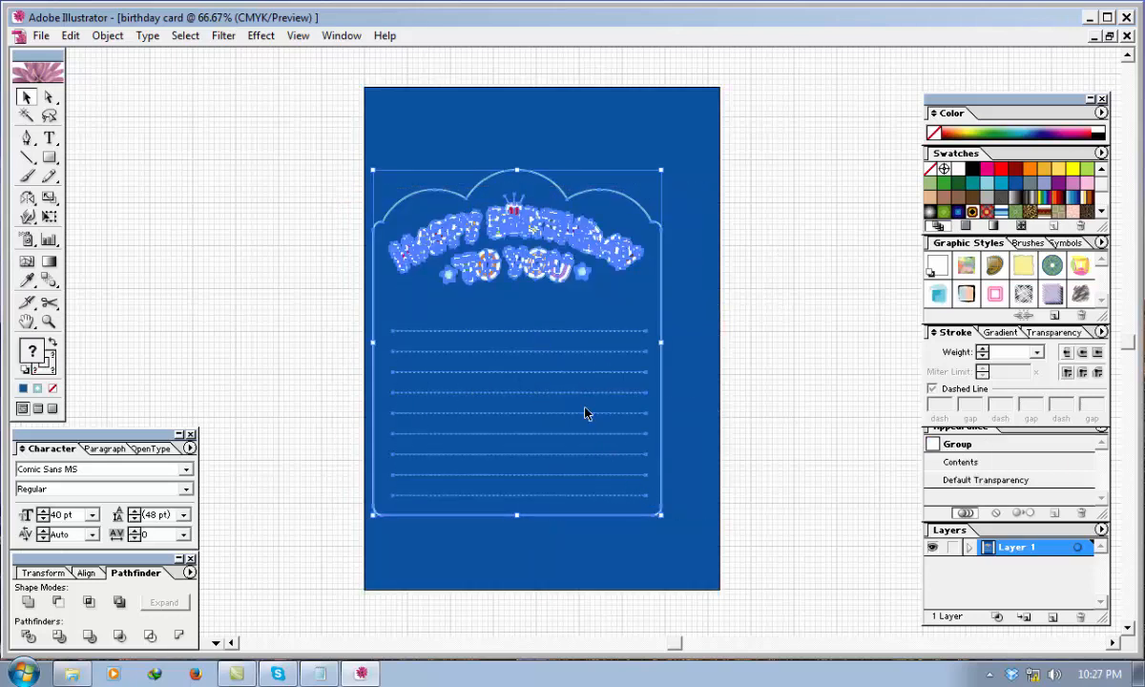
left_click_drag(559, 241, 577, 217)
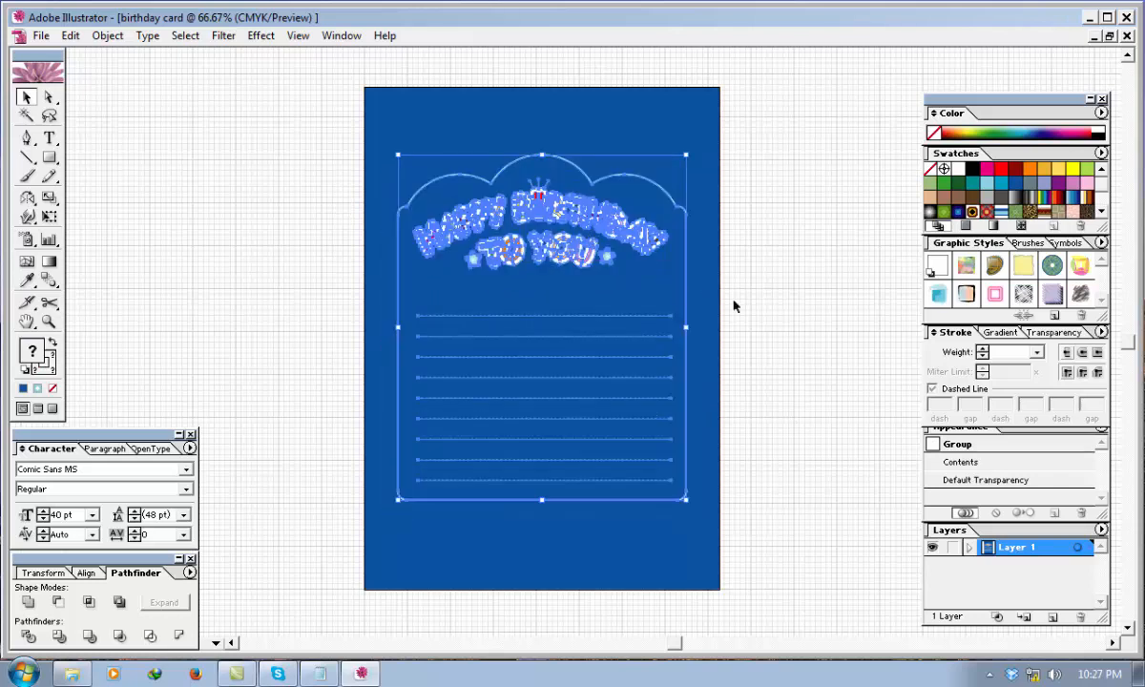
left_click(799, 305)
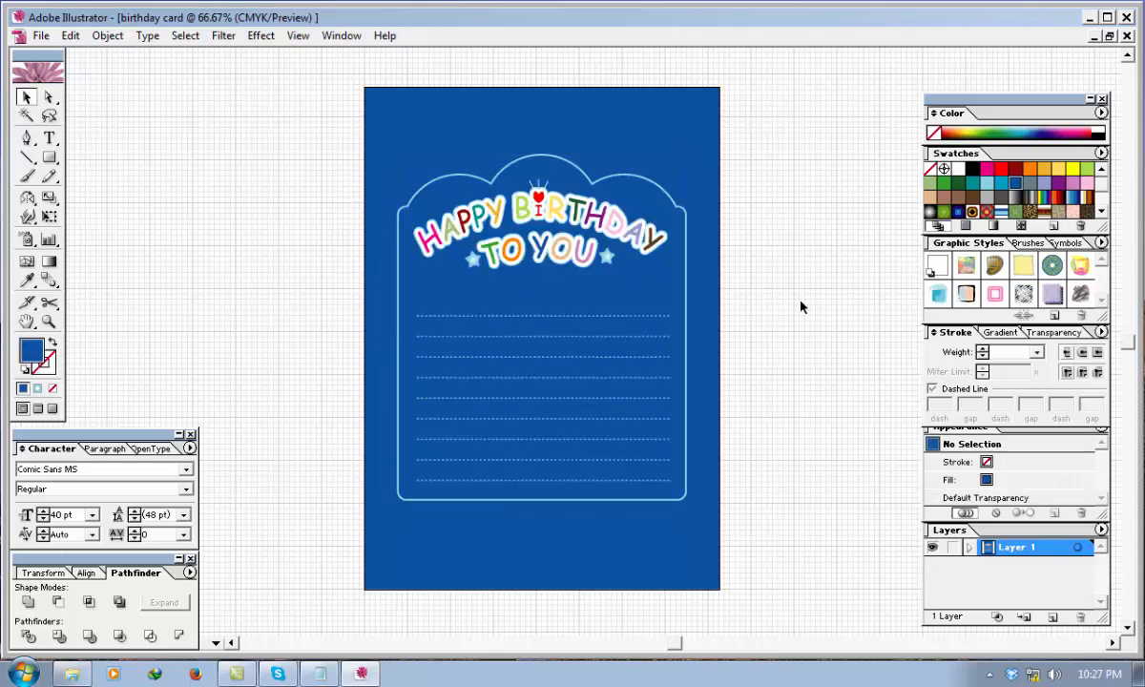
Stretch the group outward until the frame nearly reaches both side edges of the background, and extend its top edge upward.
left_click(680, 506)
left_click_drag(685, 503, 710, 492)
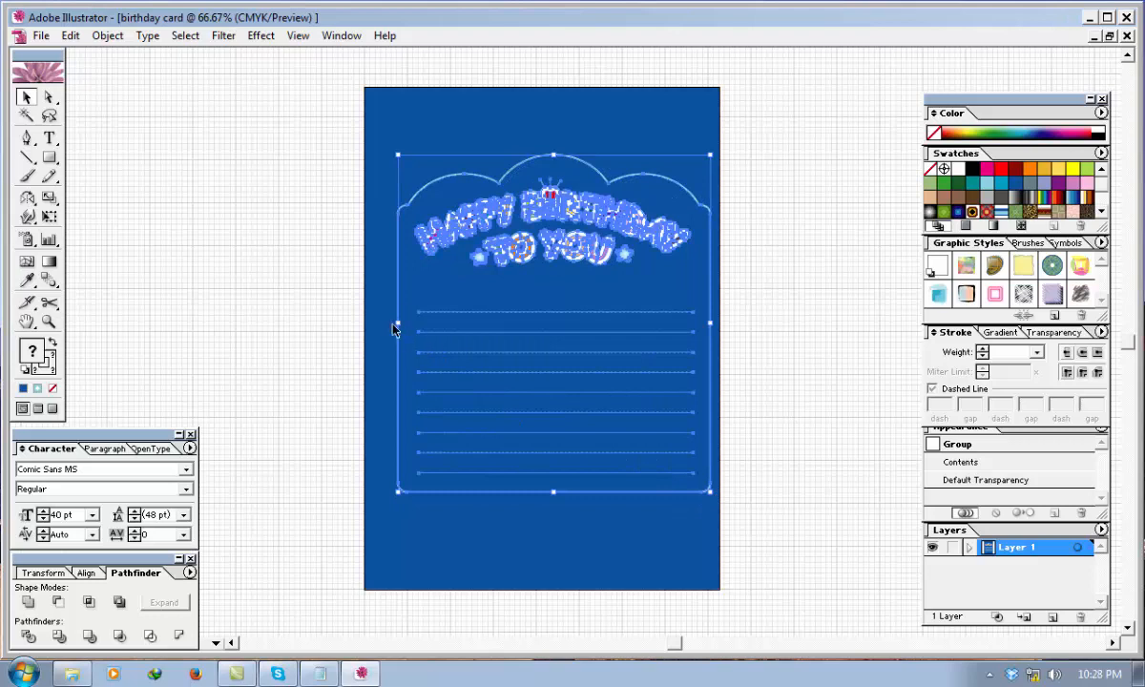
left_click_drag(400, 322, 379, 324)
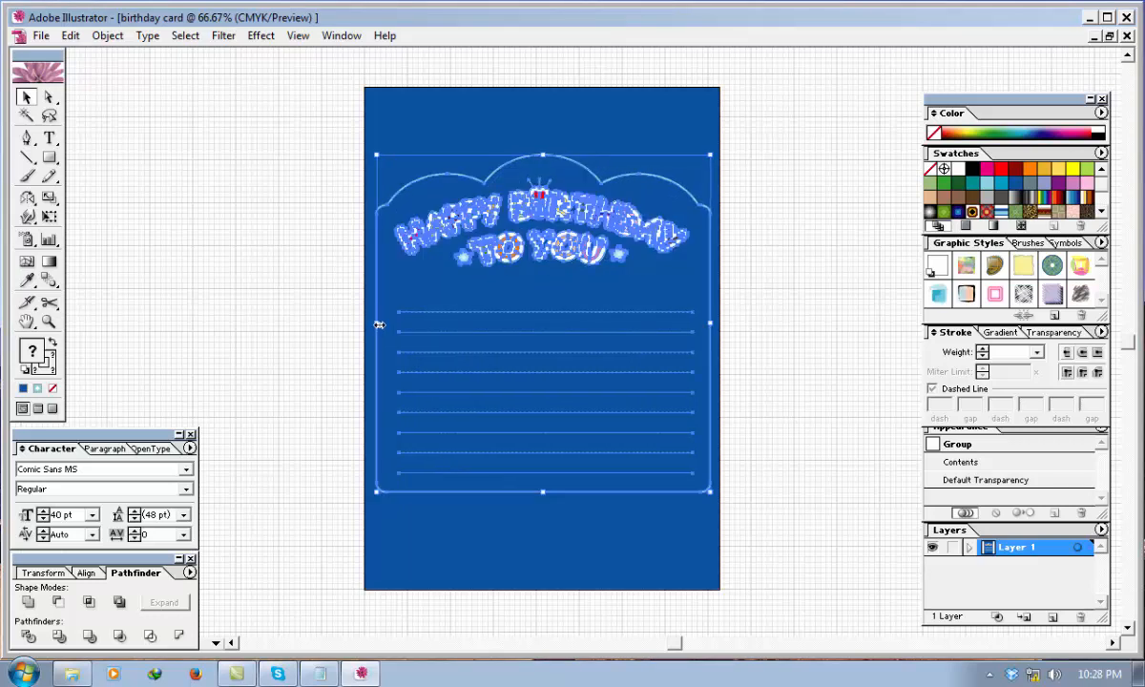
left_click(775, 238)
left_click(542, 155)
left_click_drag(542, 156, 542, 123)
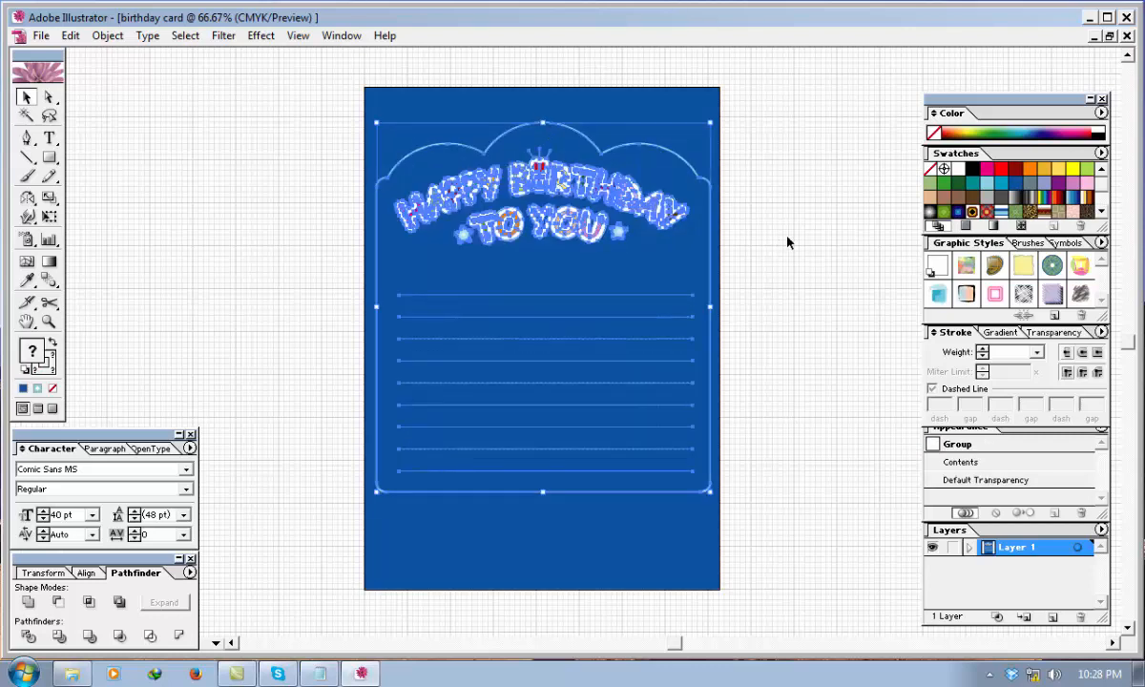
Nudge the enlarged group down toward the vertical middle of the blue background and deselect it.
key("Down")
key("Down")
key("Down")
key("Down")
key("Down")
key("Down")
key("Down")
key("Down")
key("Down")
key("Down")
key("Down")
key("Down")
key("Down")
key("Down")
key("Down")
key("Down")
key("Down")
key("Down")
key("Down")
key("Down")
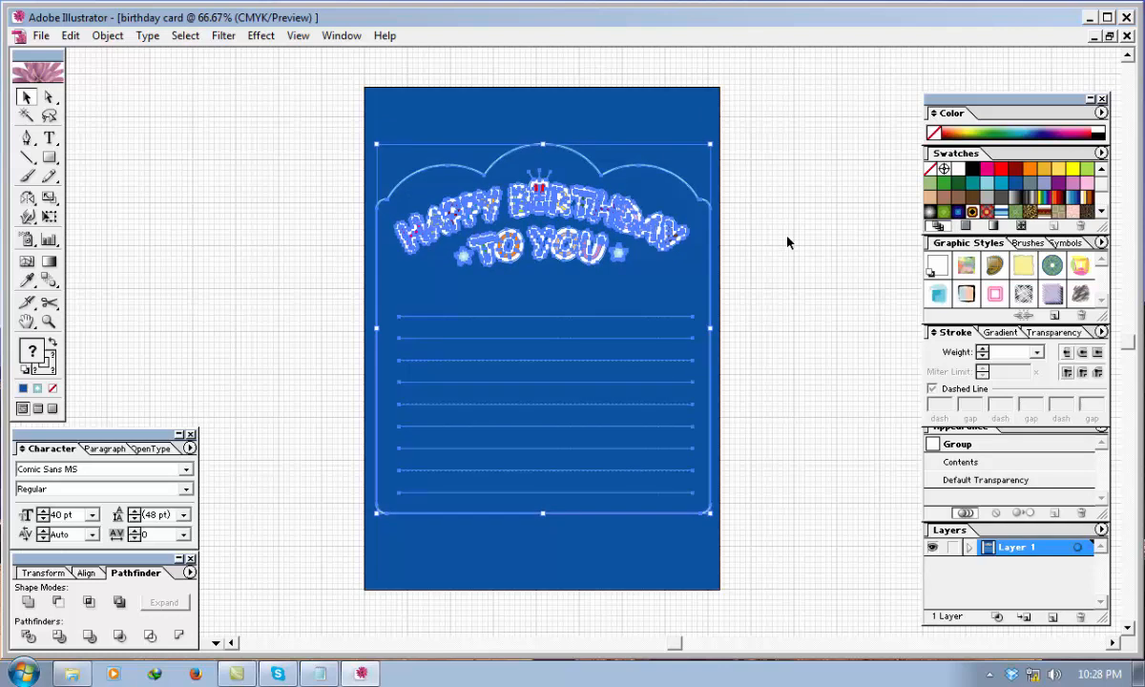
left_click(787, 242)
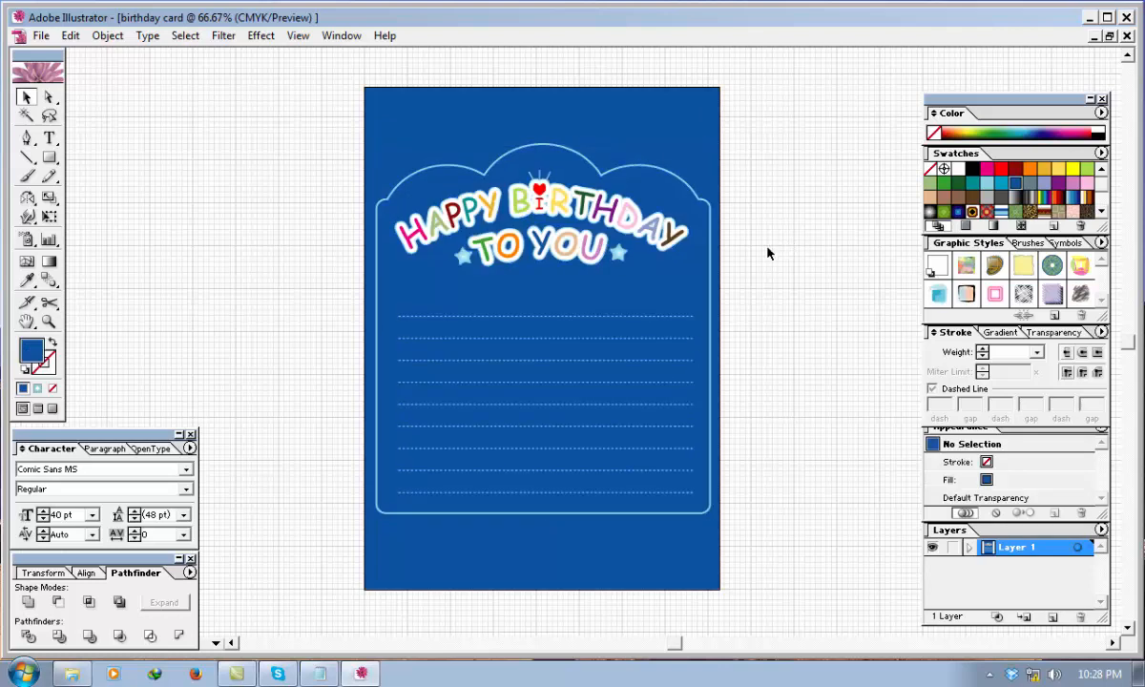